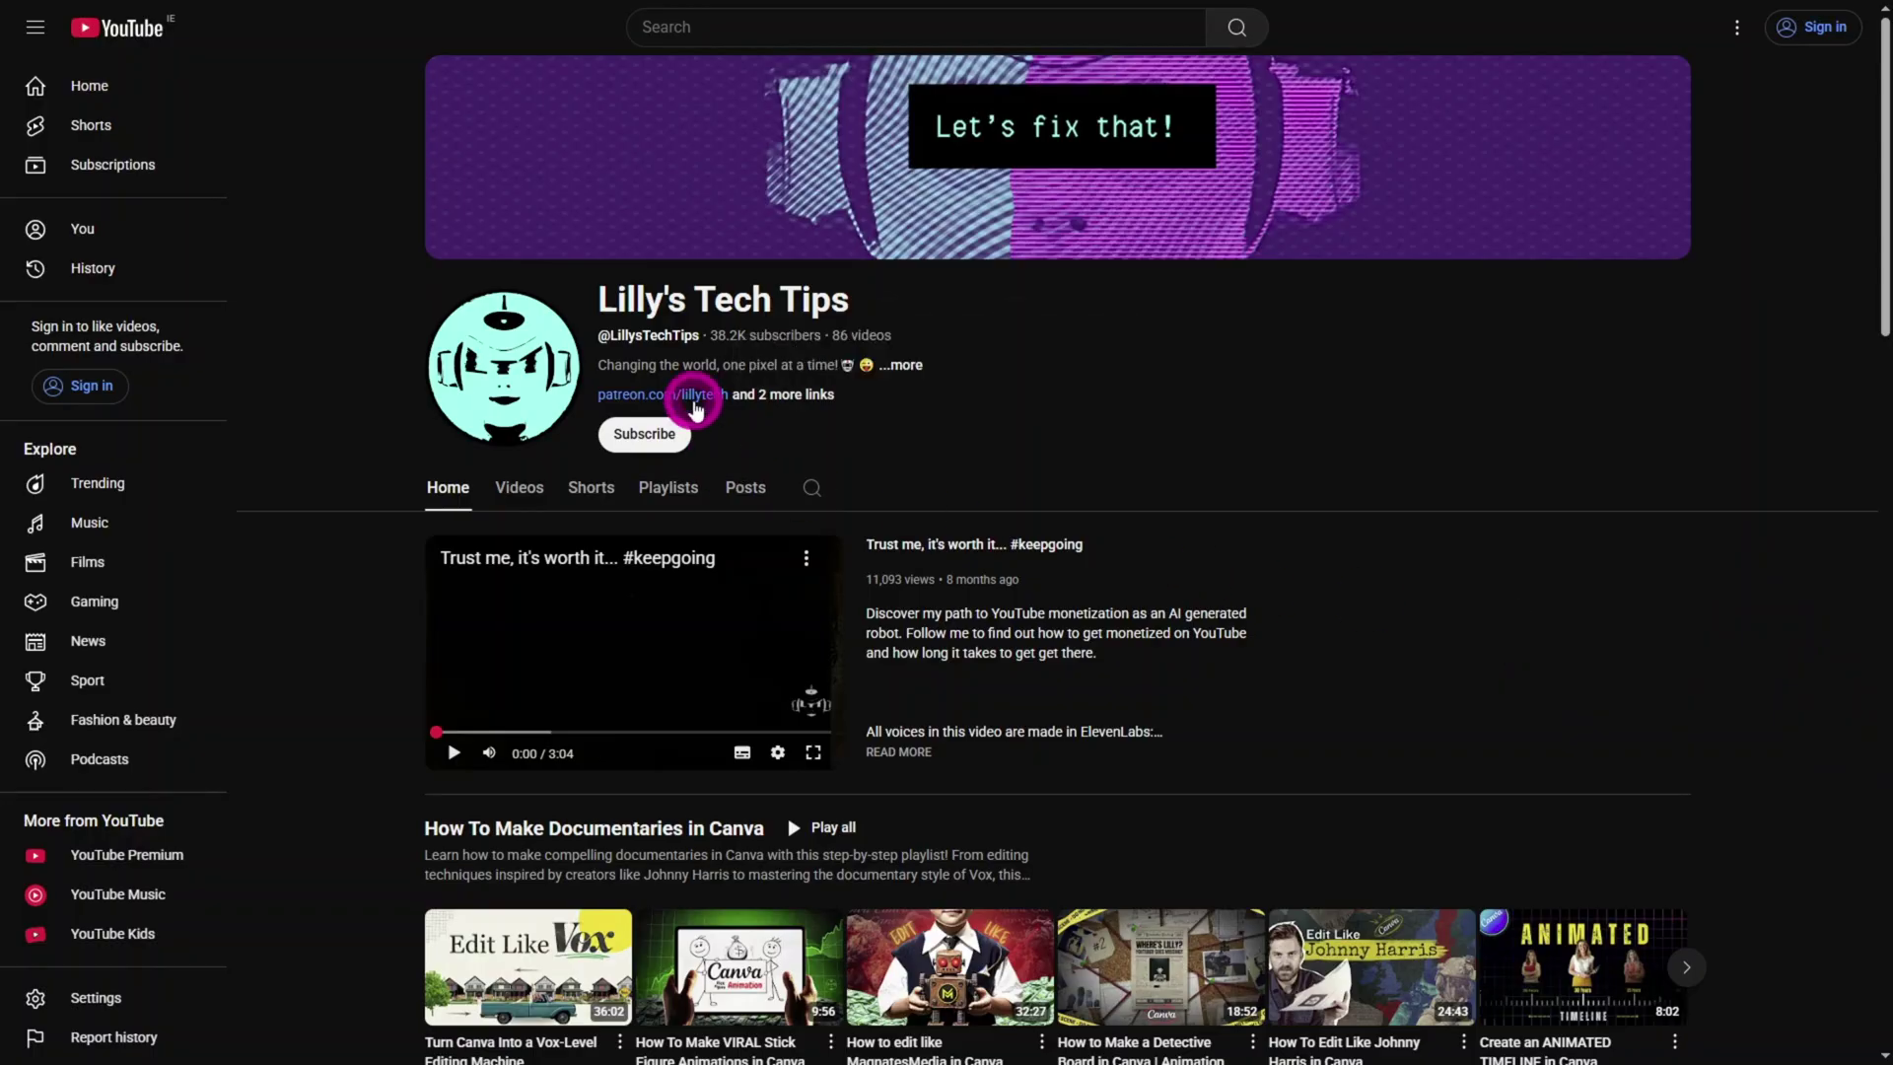
Open the tutorial creator's Patreon page from the patreon.com link under the YouTube channel name.
click(695, 399)
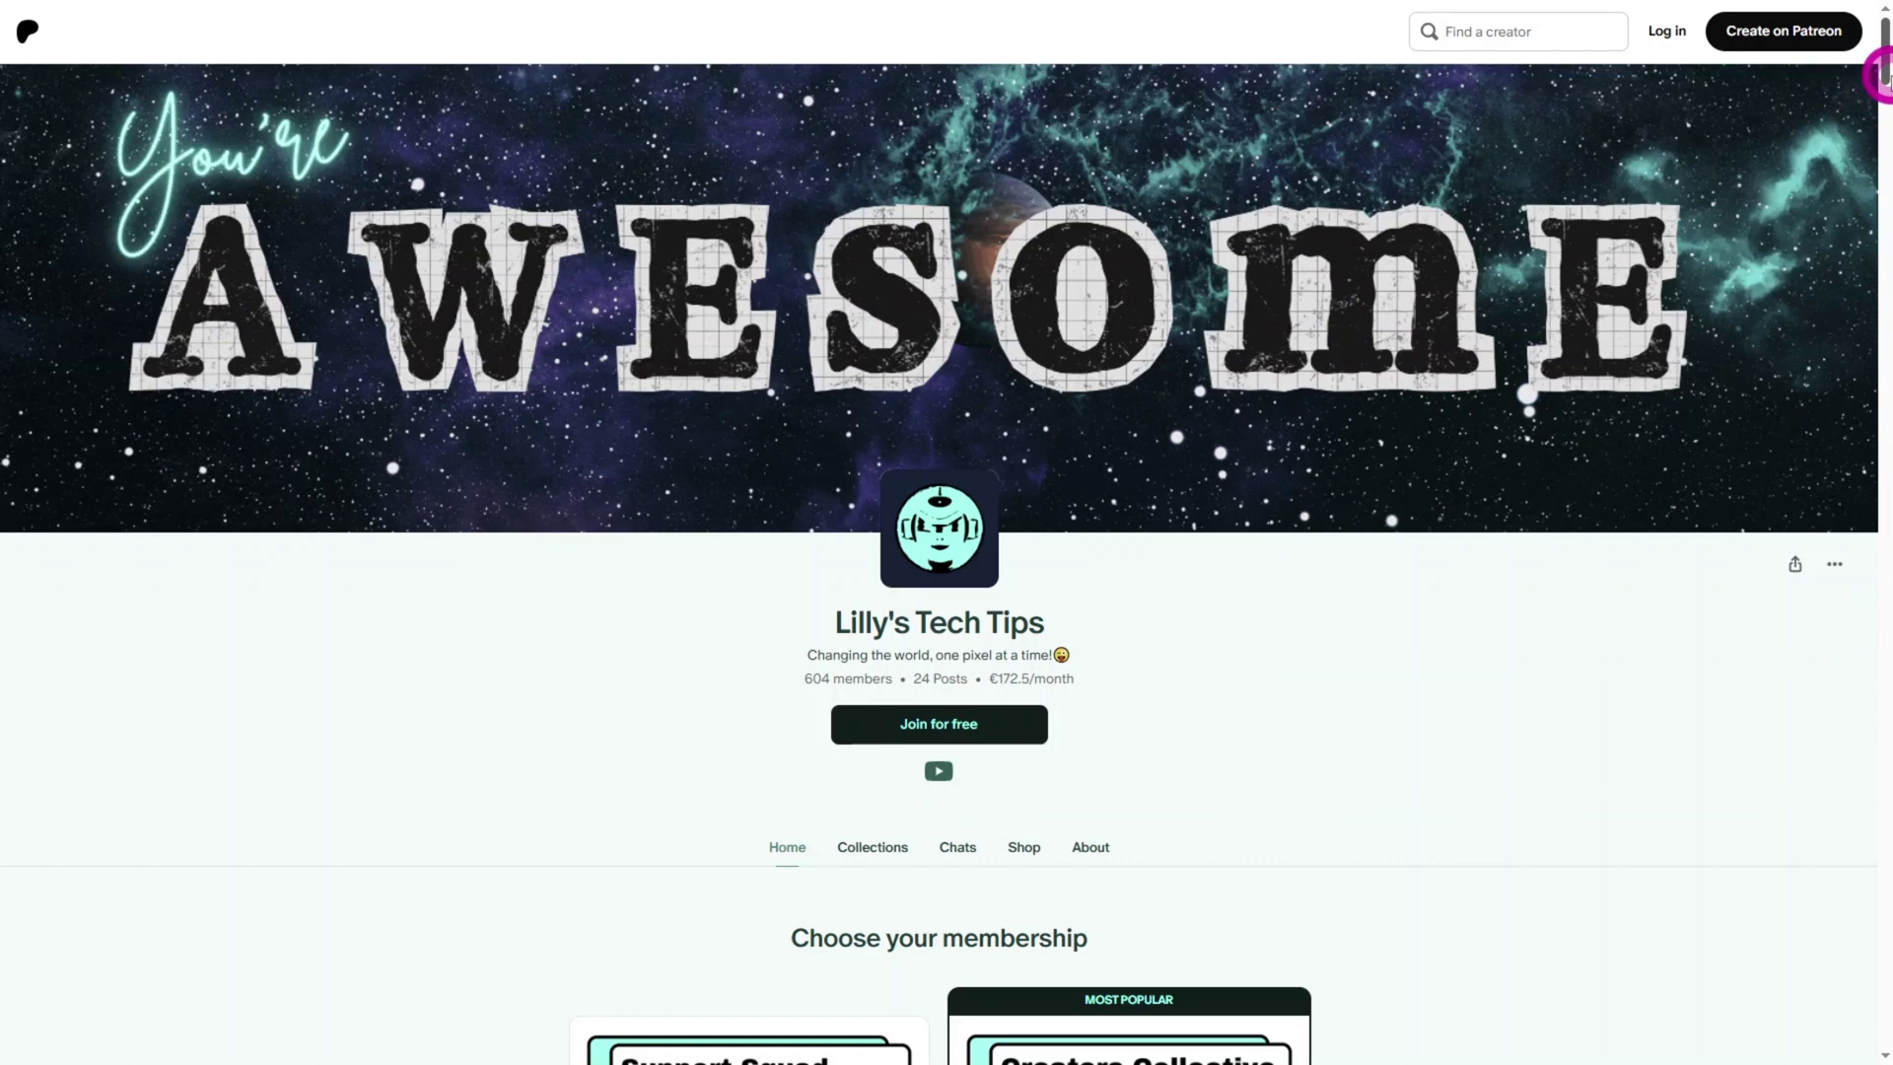
Scroll the Patreon page past Featured products down to the VOX v2 Edit (Template file) post.
drag(1878, 74, 1872, 162)
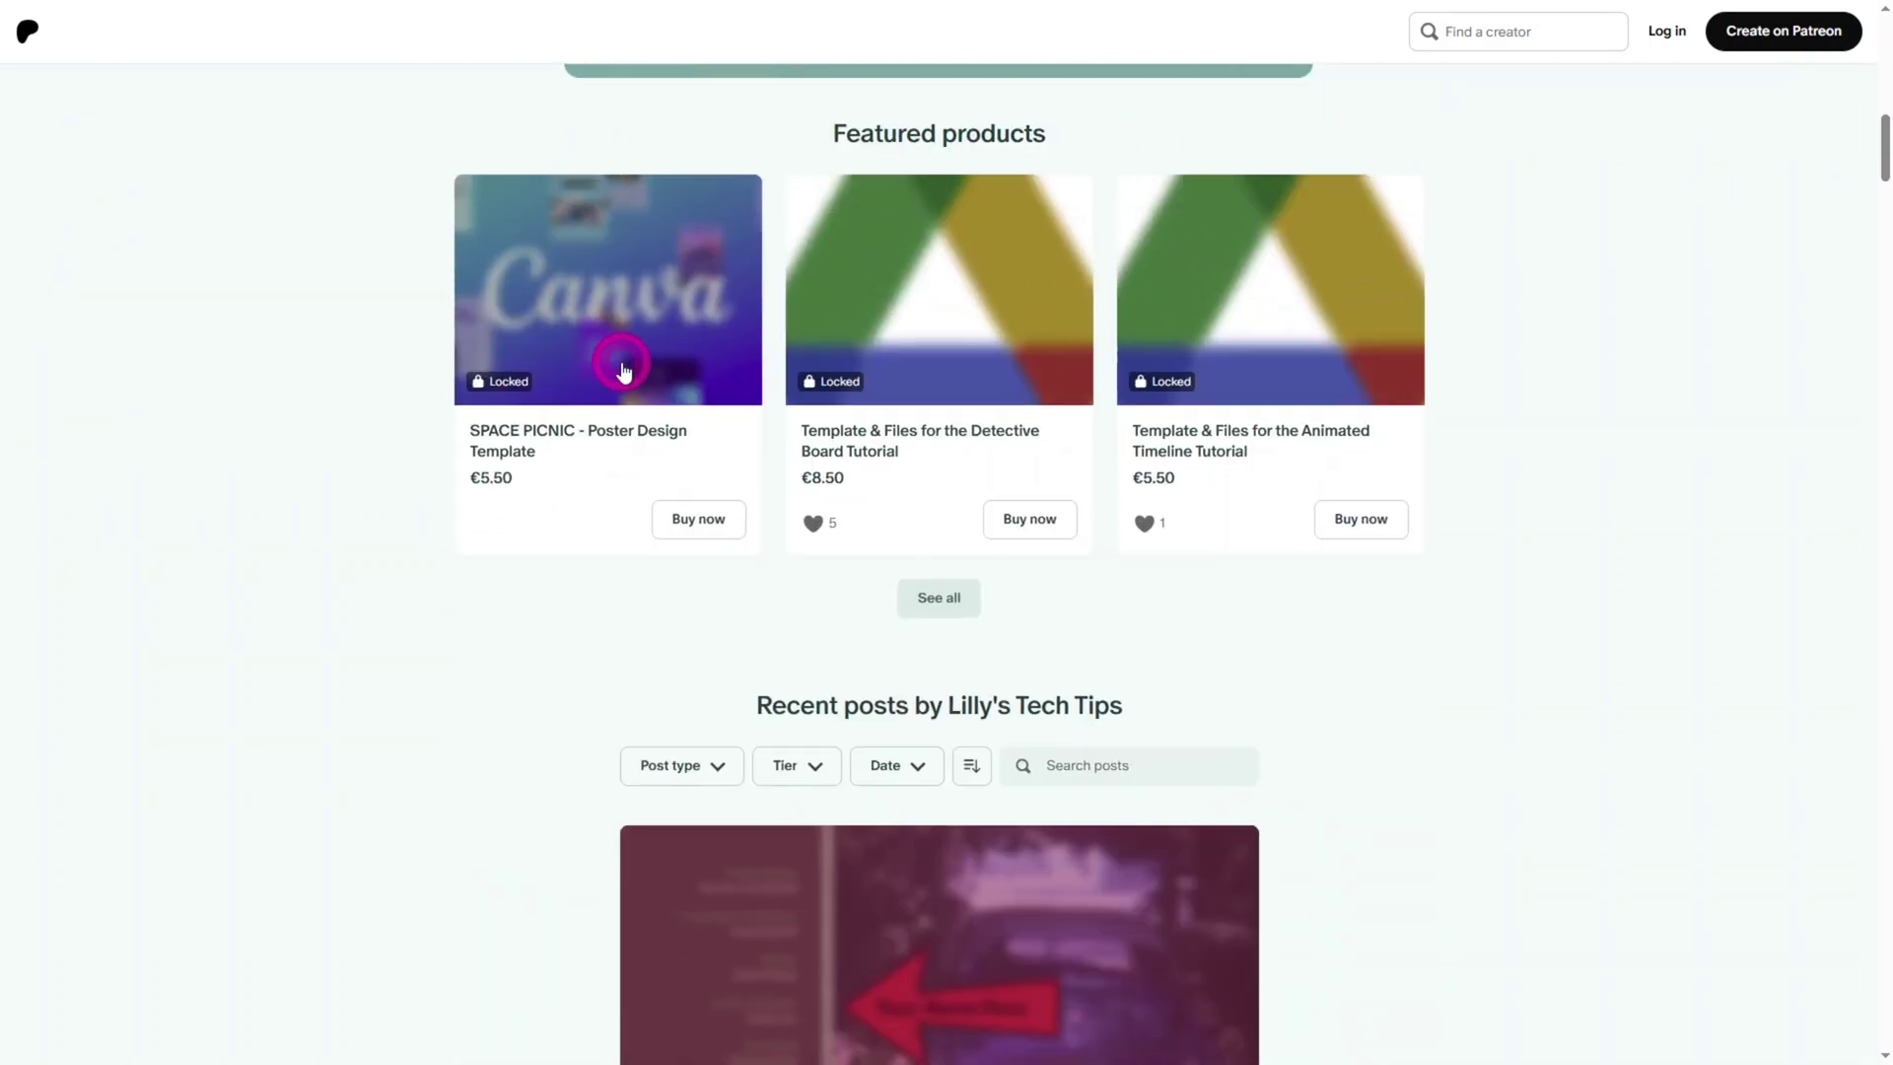
scroll(1617, 599, down, 10)
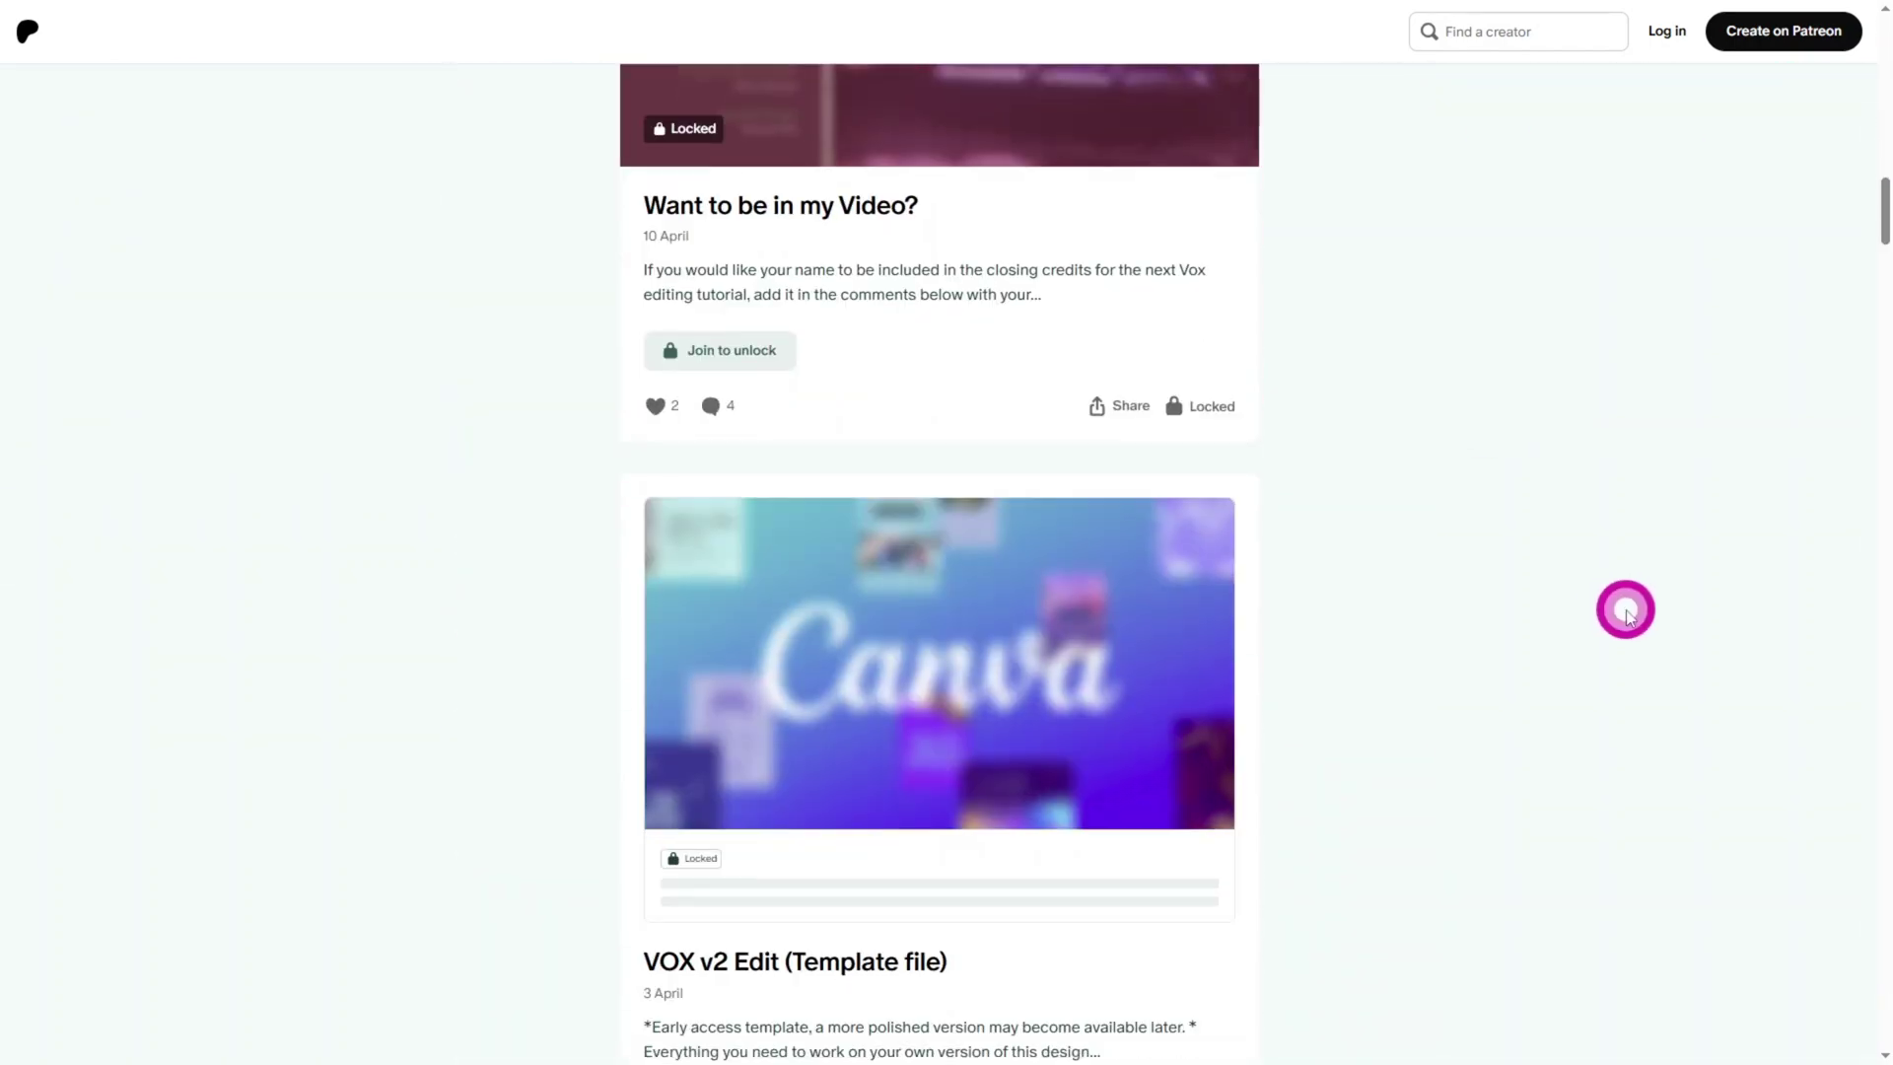
scroll(1625, 612, down, 15)
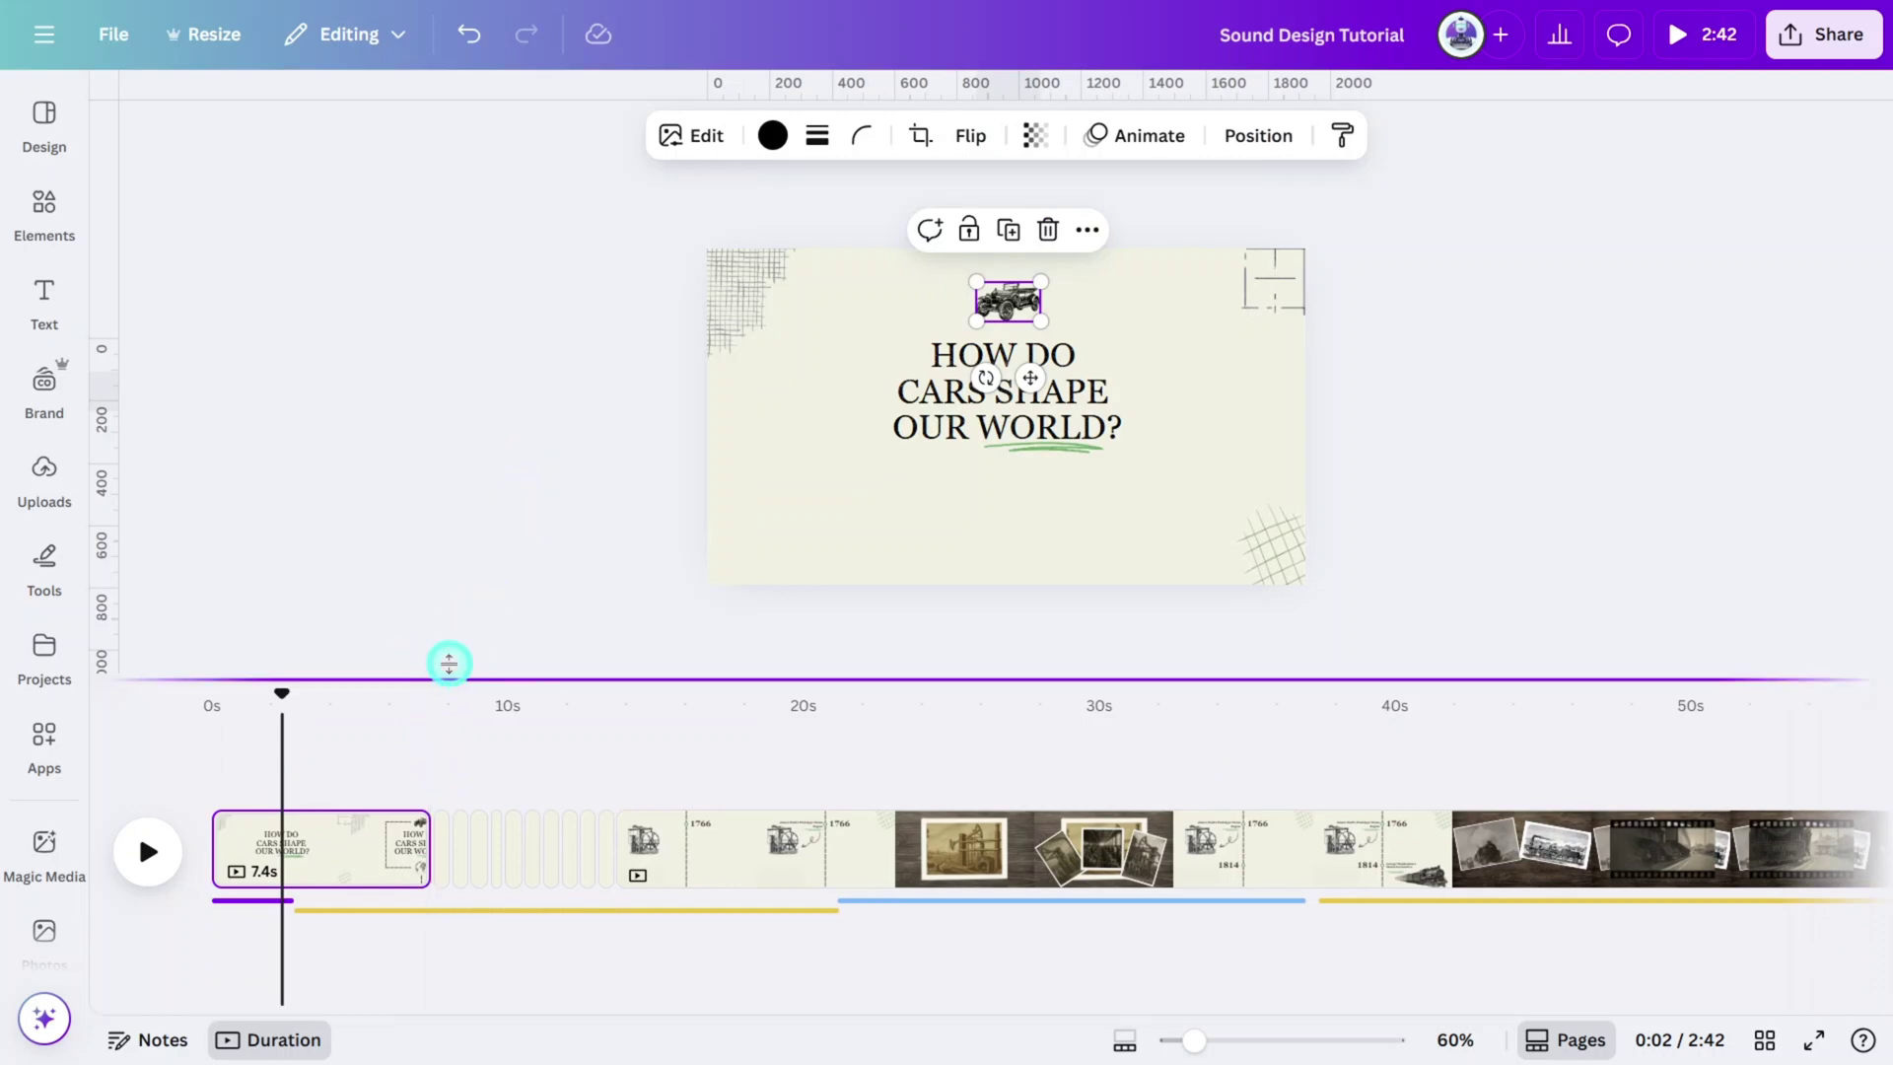
Search the Canva audio library for ARTHUR BENSON tracks.
click(435, 693)
click(51, 652)
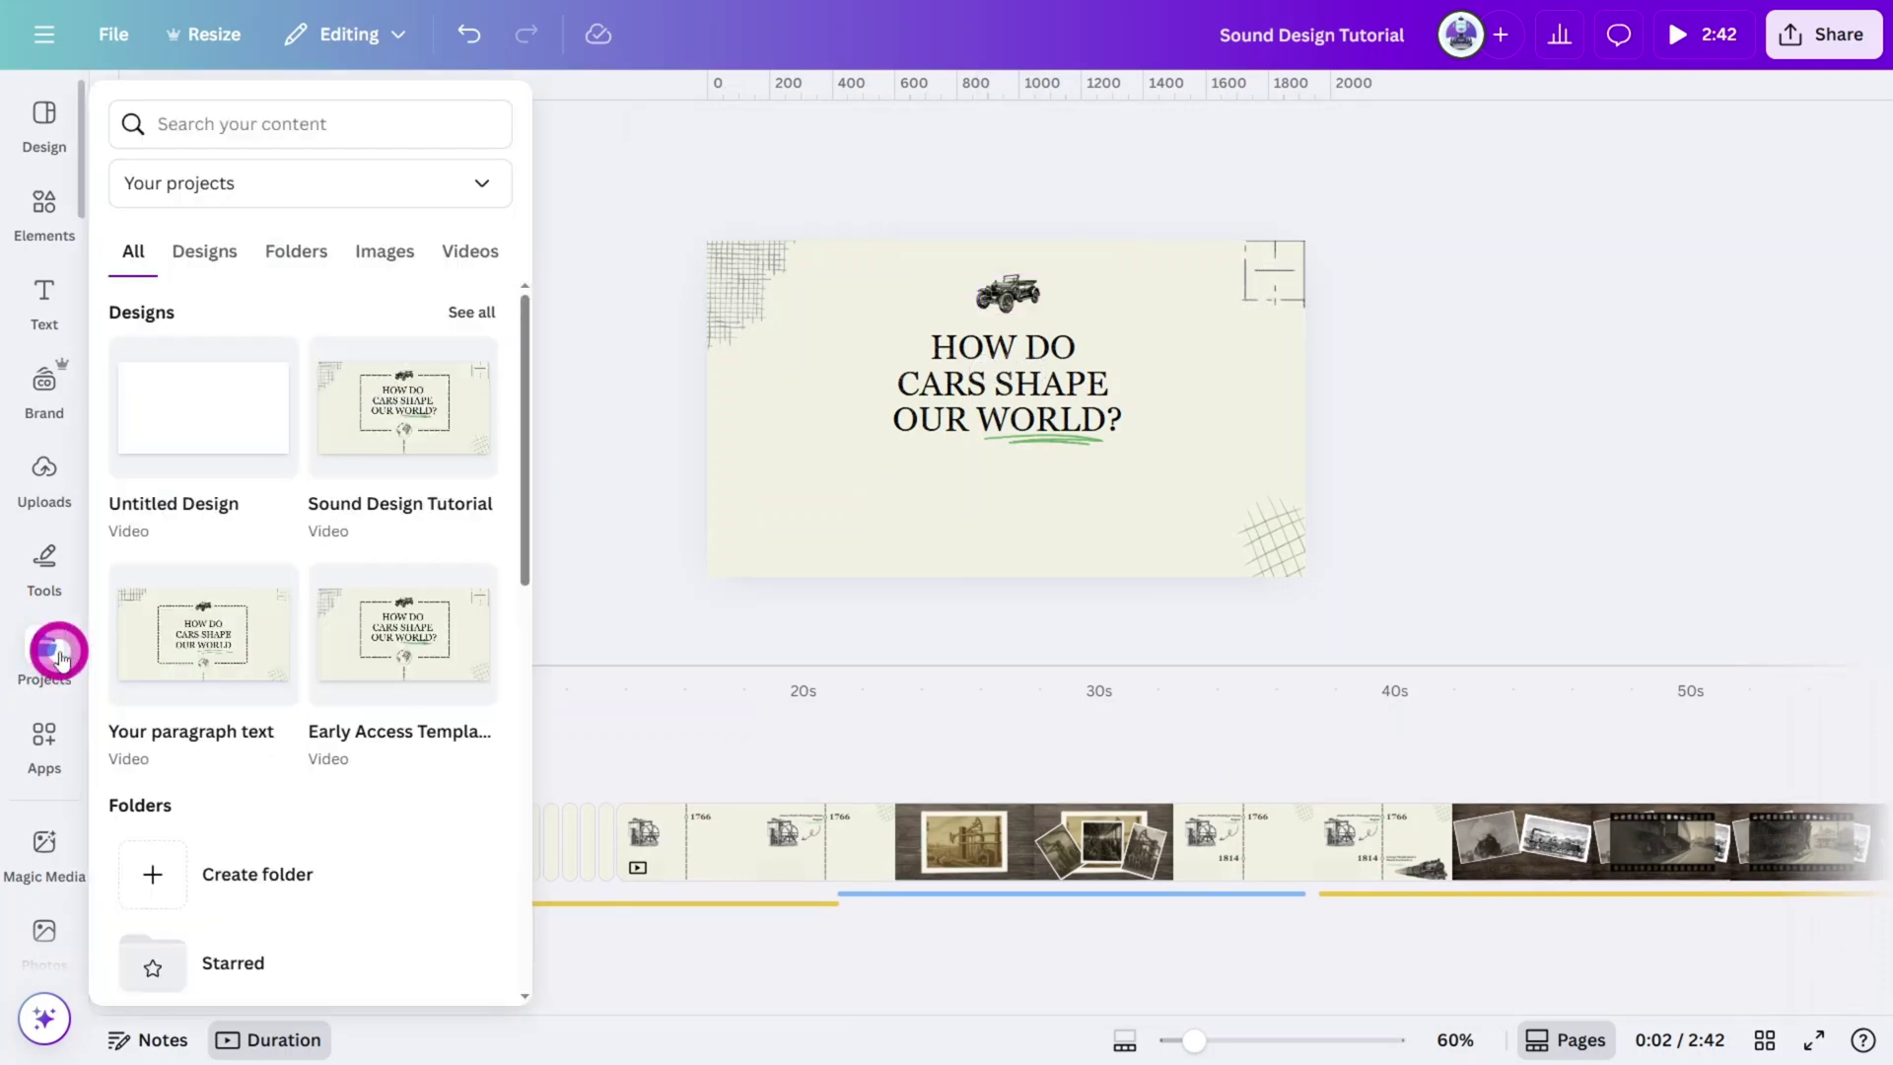
scroll(59, 652, down, 1)
click(60, 650)
scroll(59, 768, down, 3)
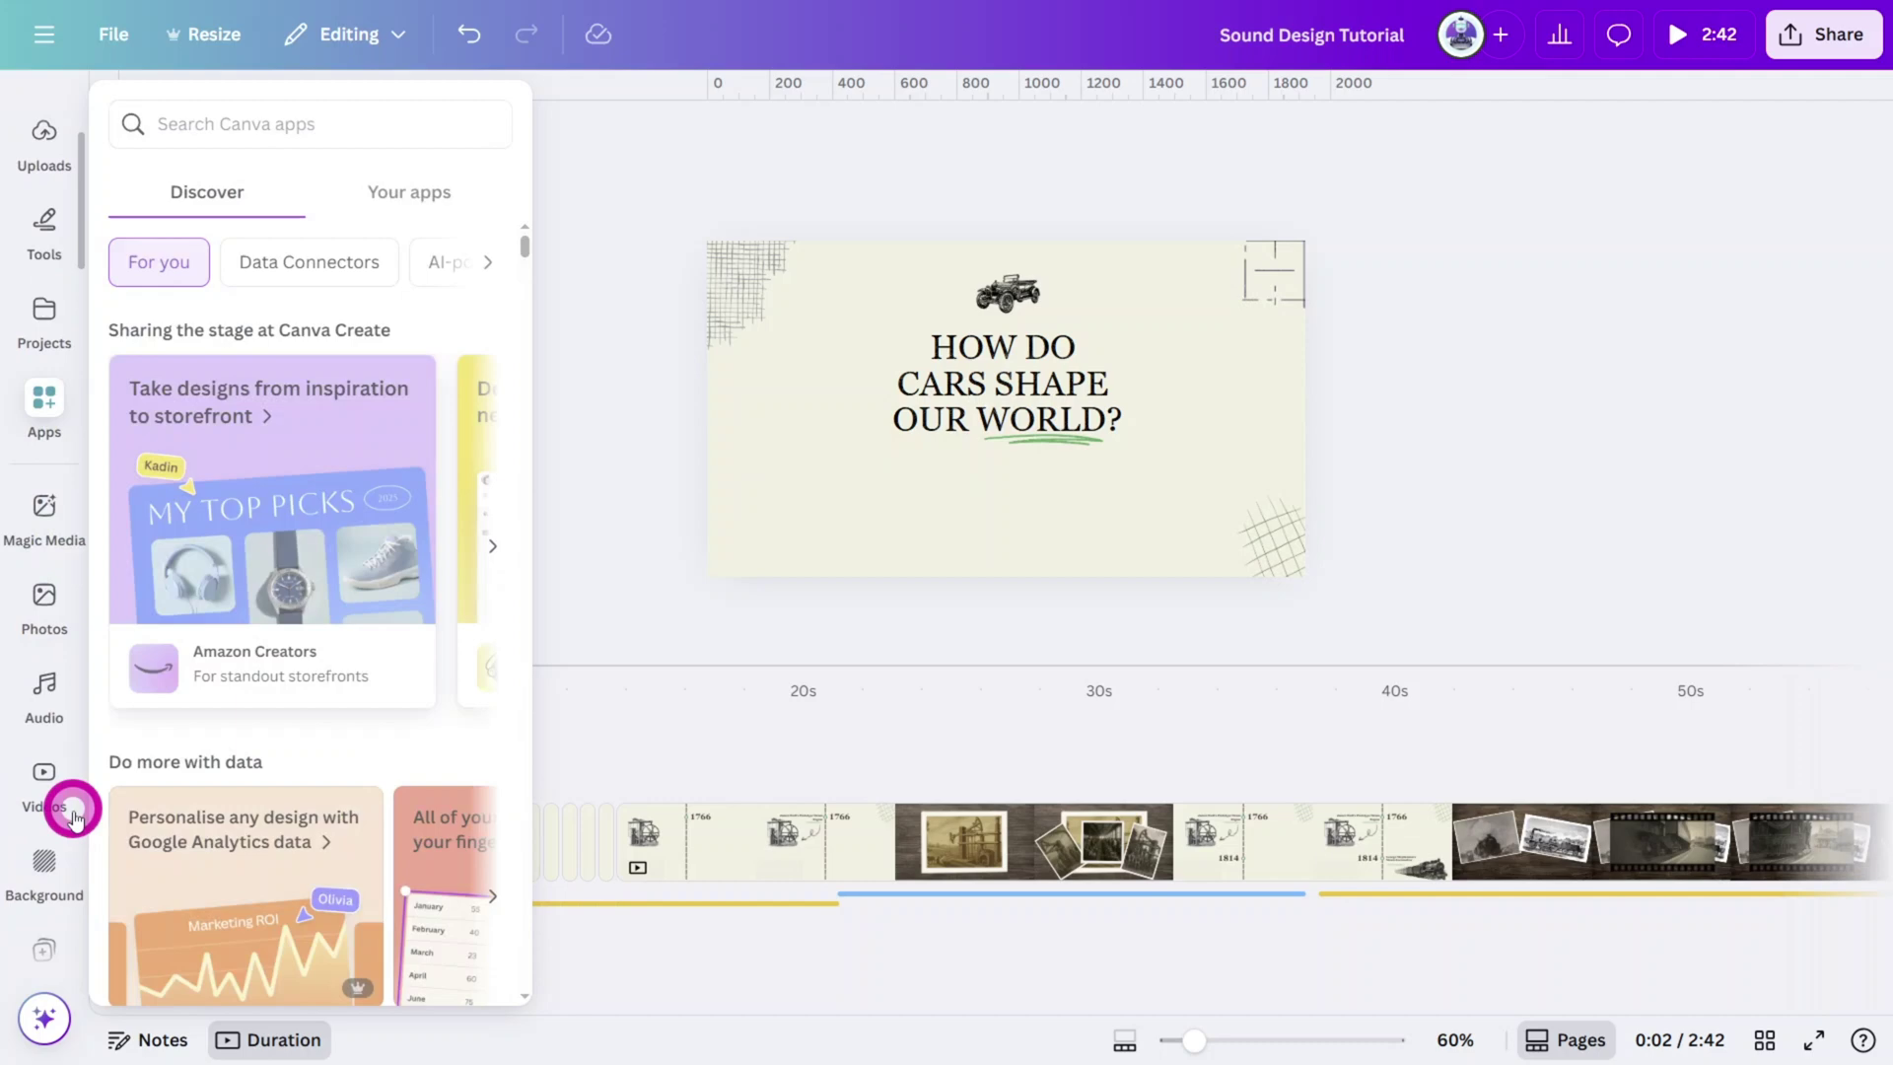
click(38, 652)
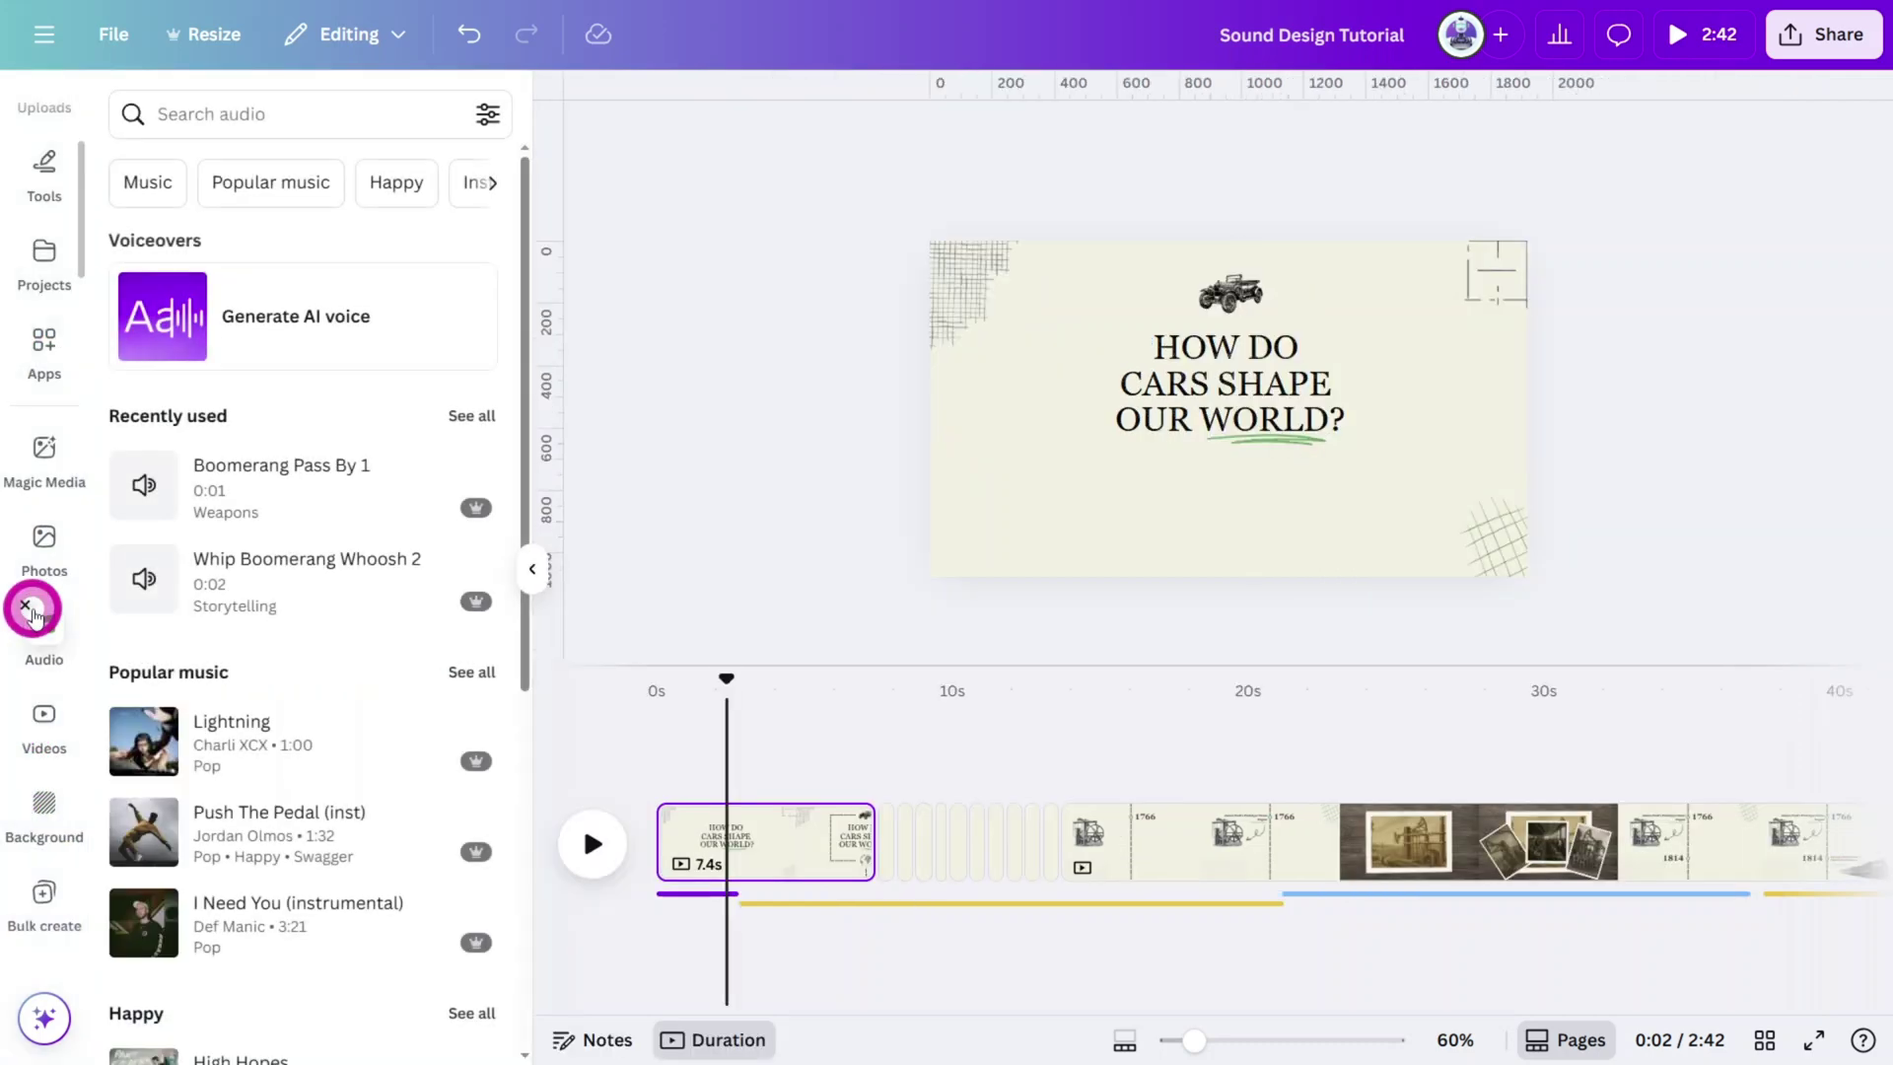
click(291, 115)
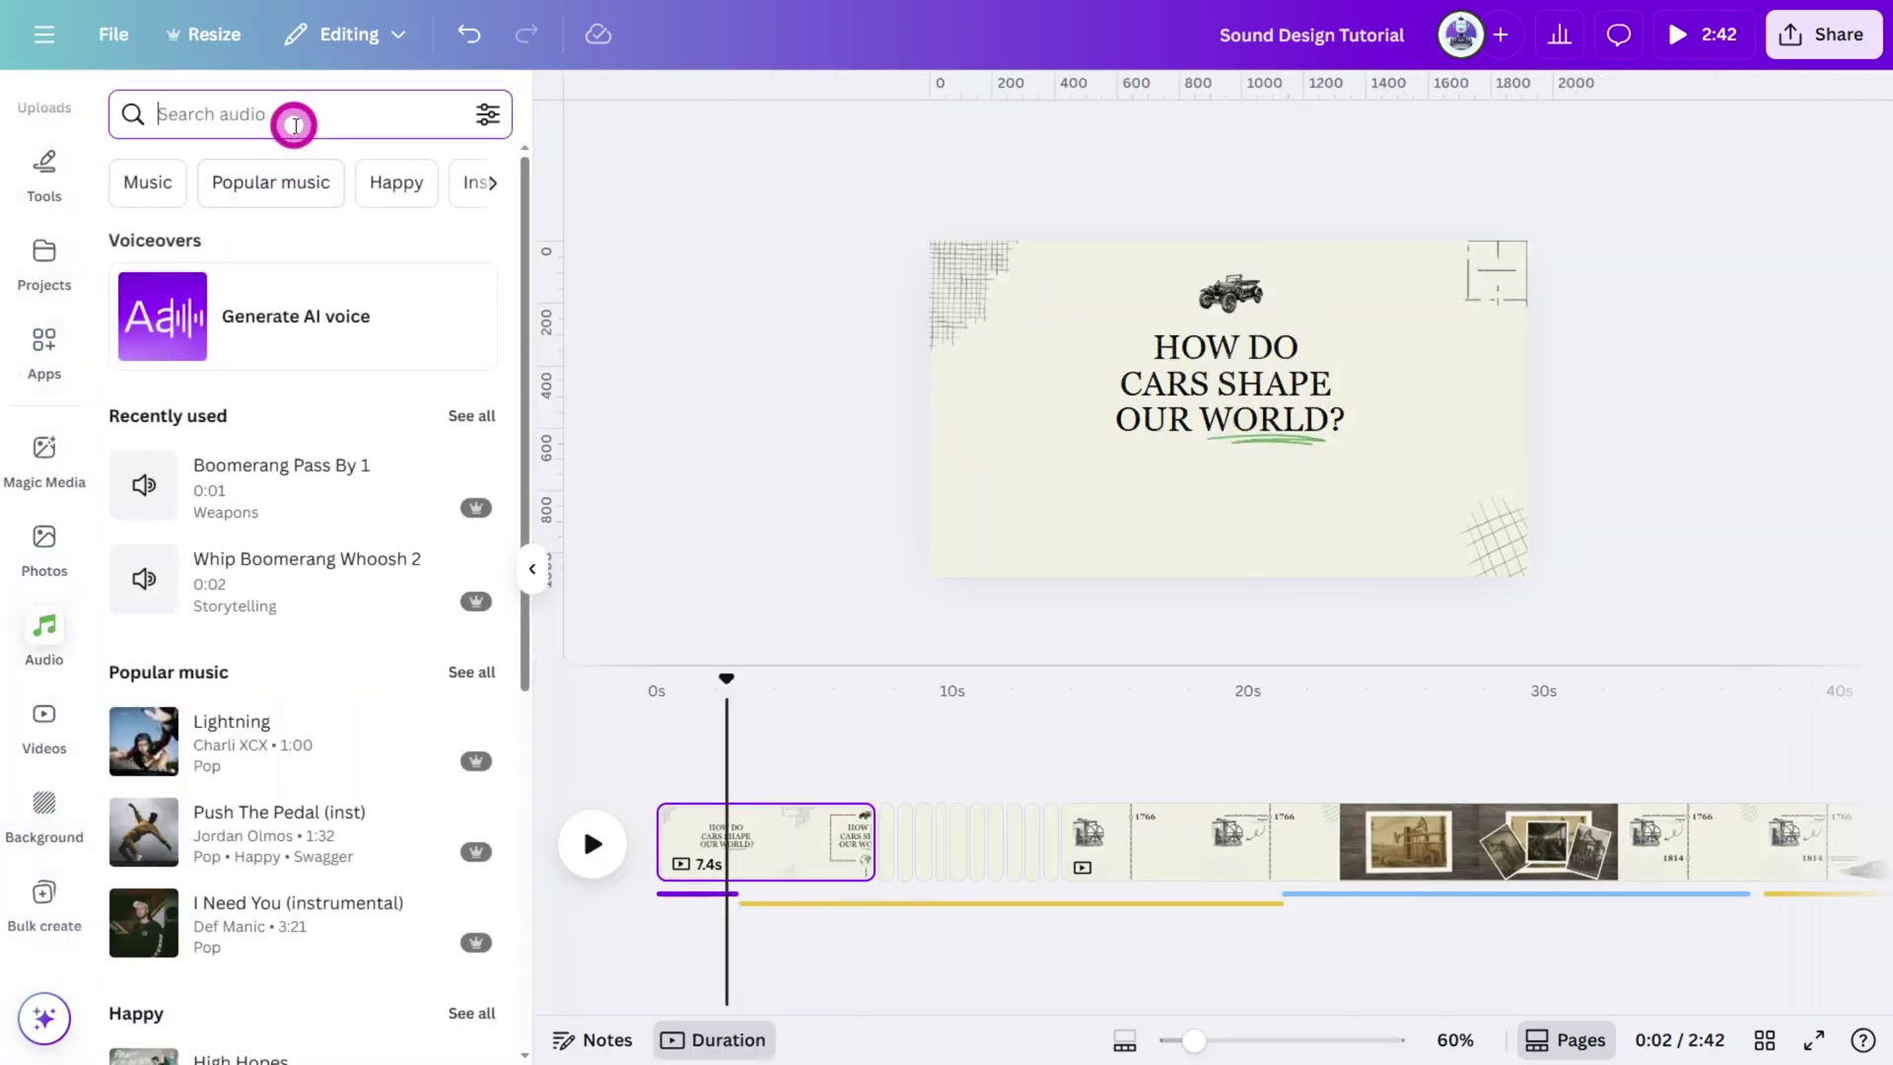
key(Caps_Lock)
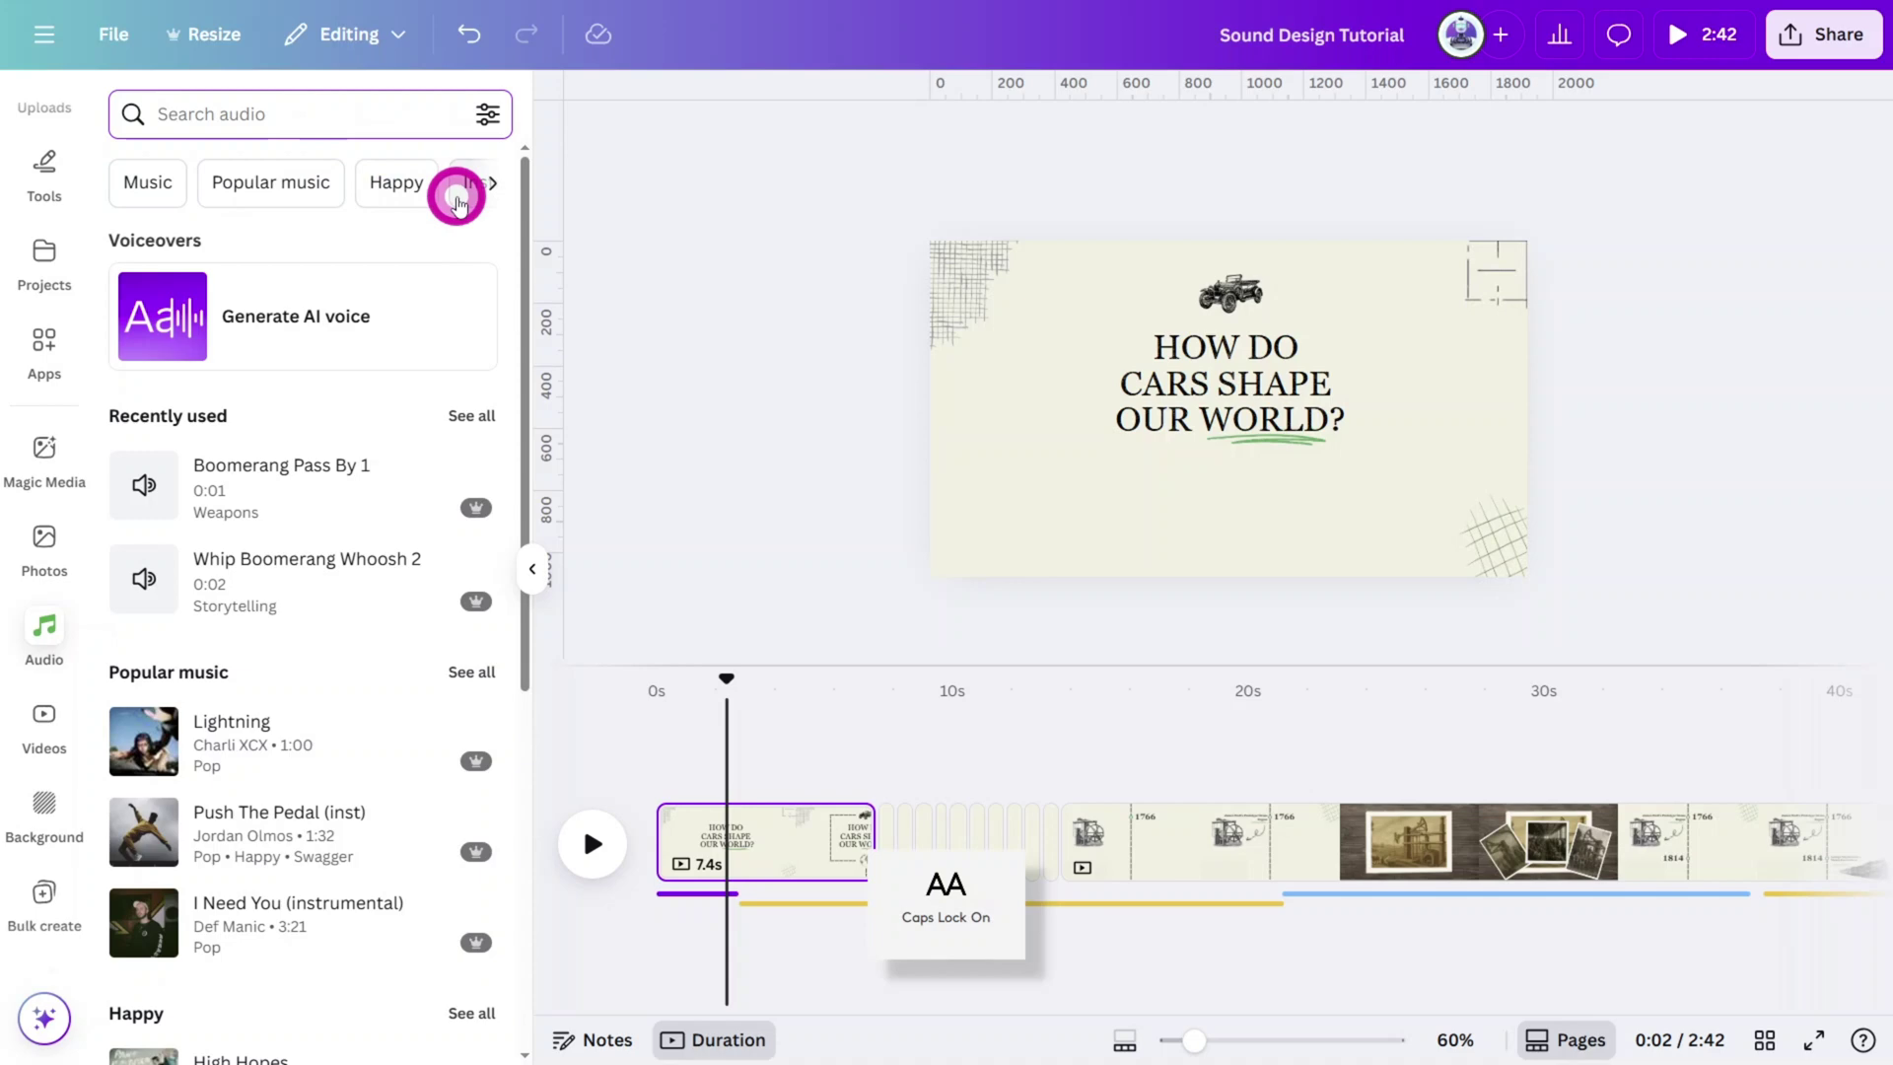
text(ARTHUR BENSON)
key(Return)
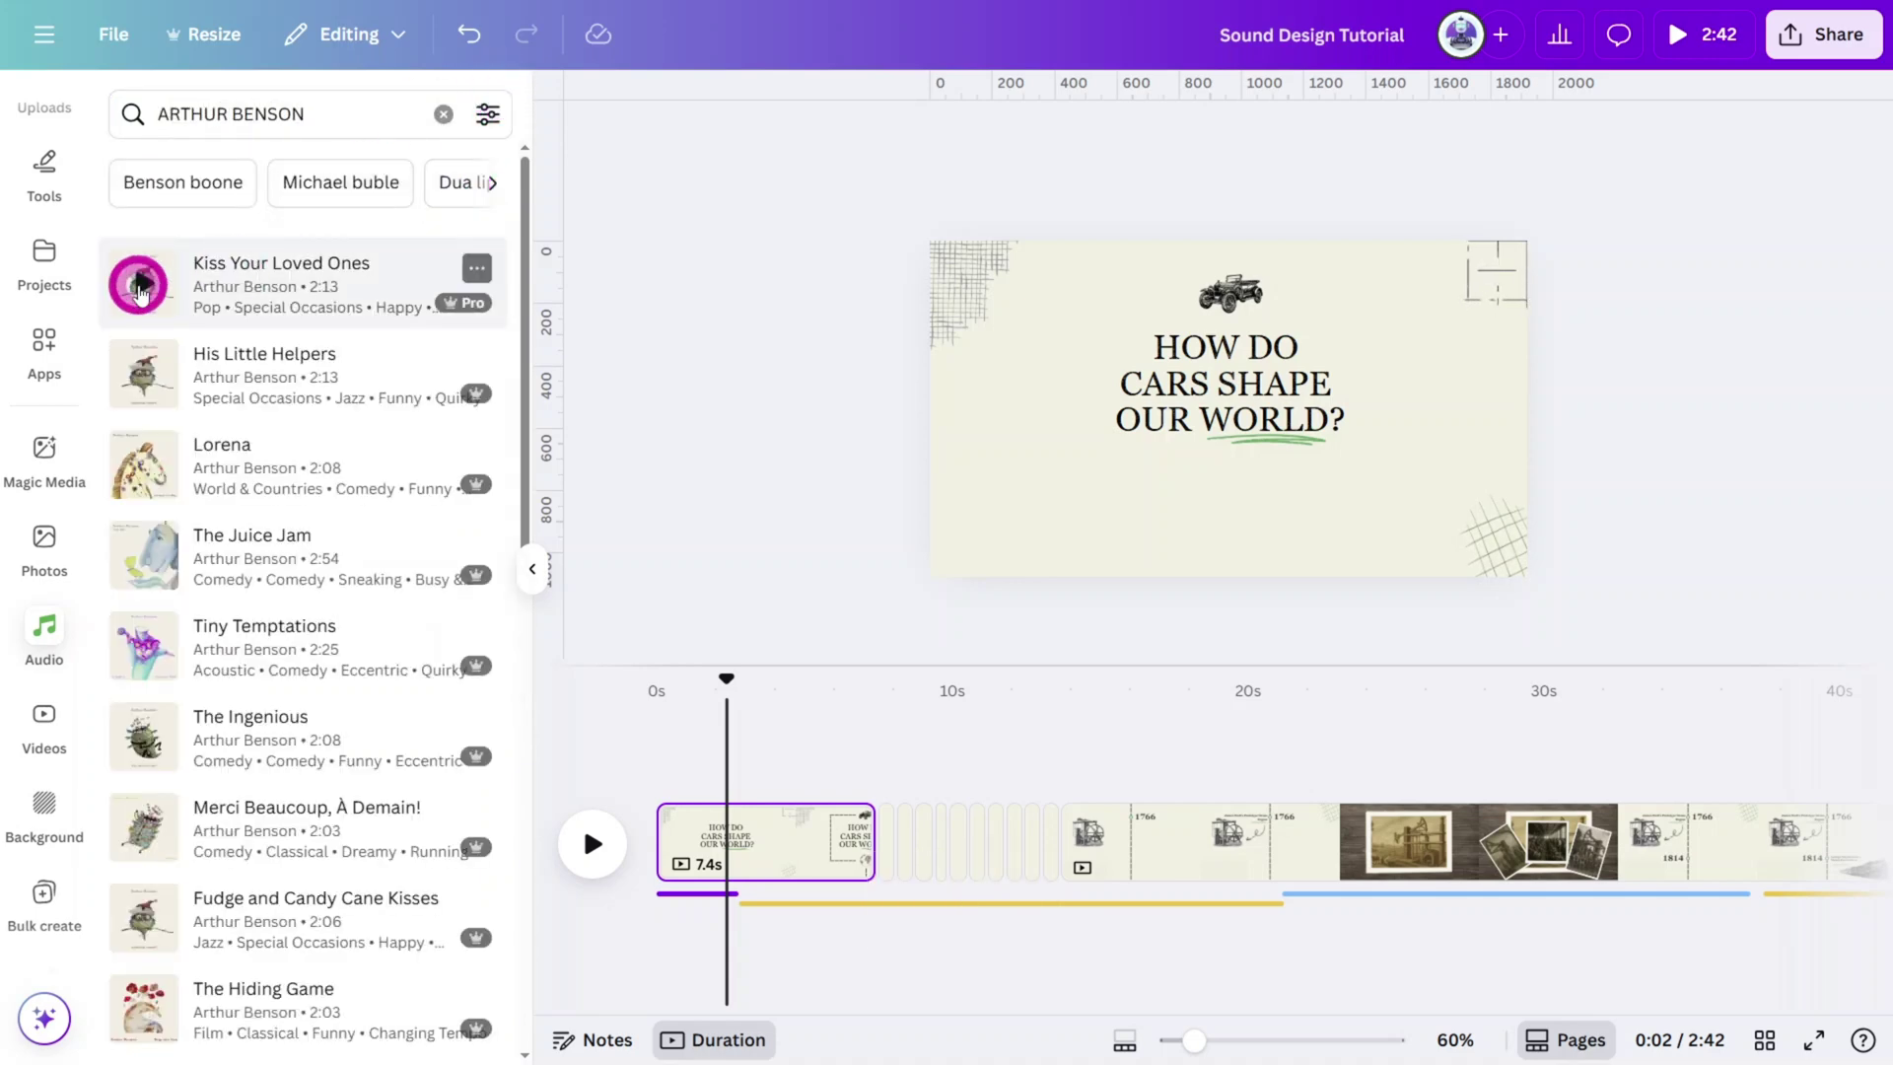
Preview His Little Helpers, The Juice Jam, Tiny Temptations, The Hiding Game and A Little House in Smalltown.
click(144, 372)
click(143, 511)
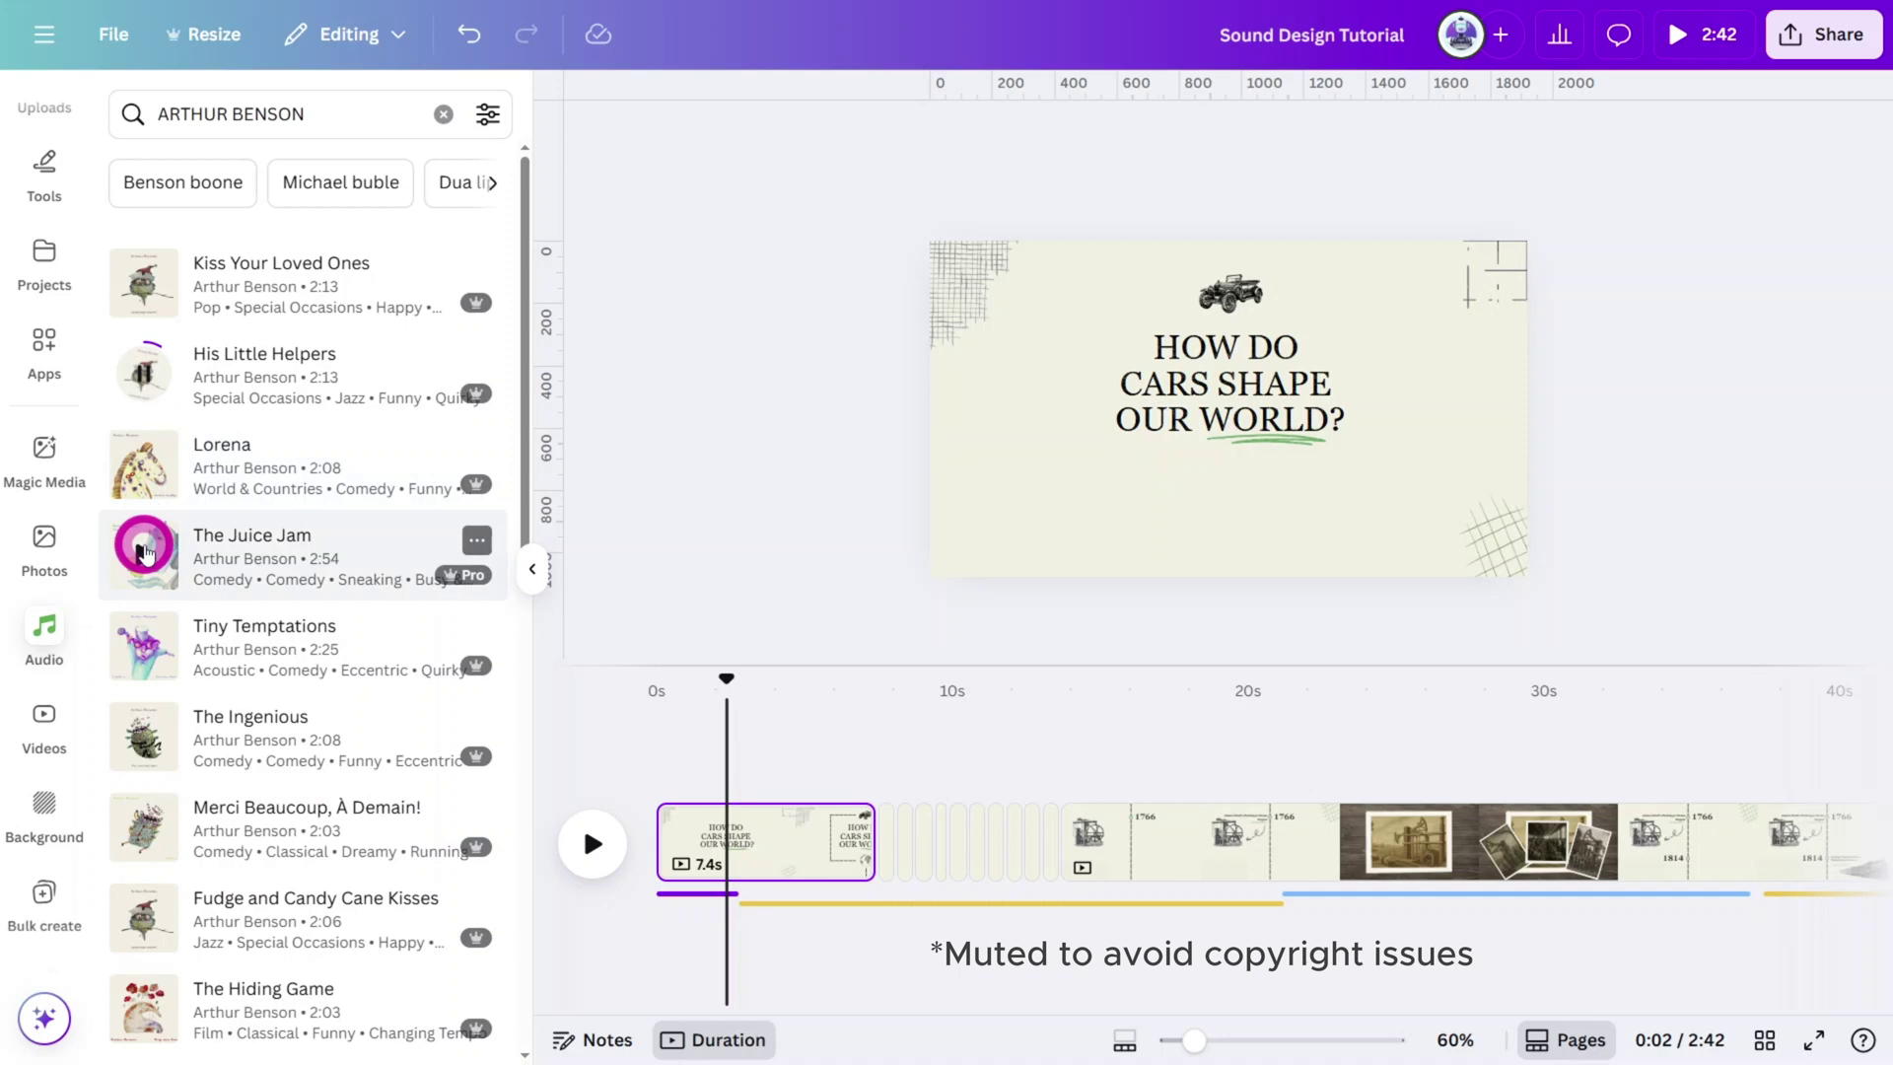
click(136, 626)
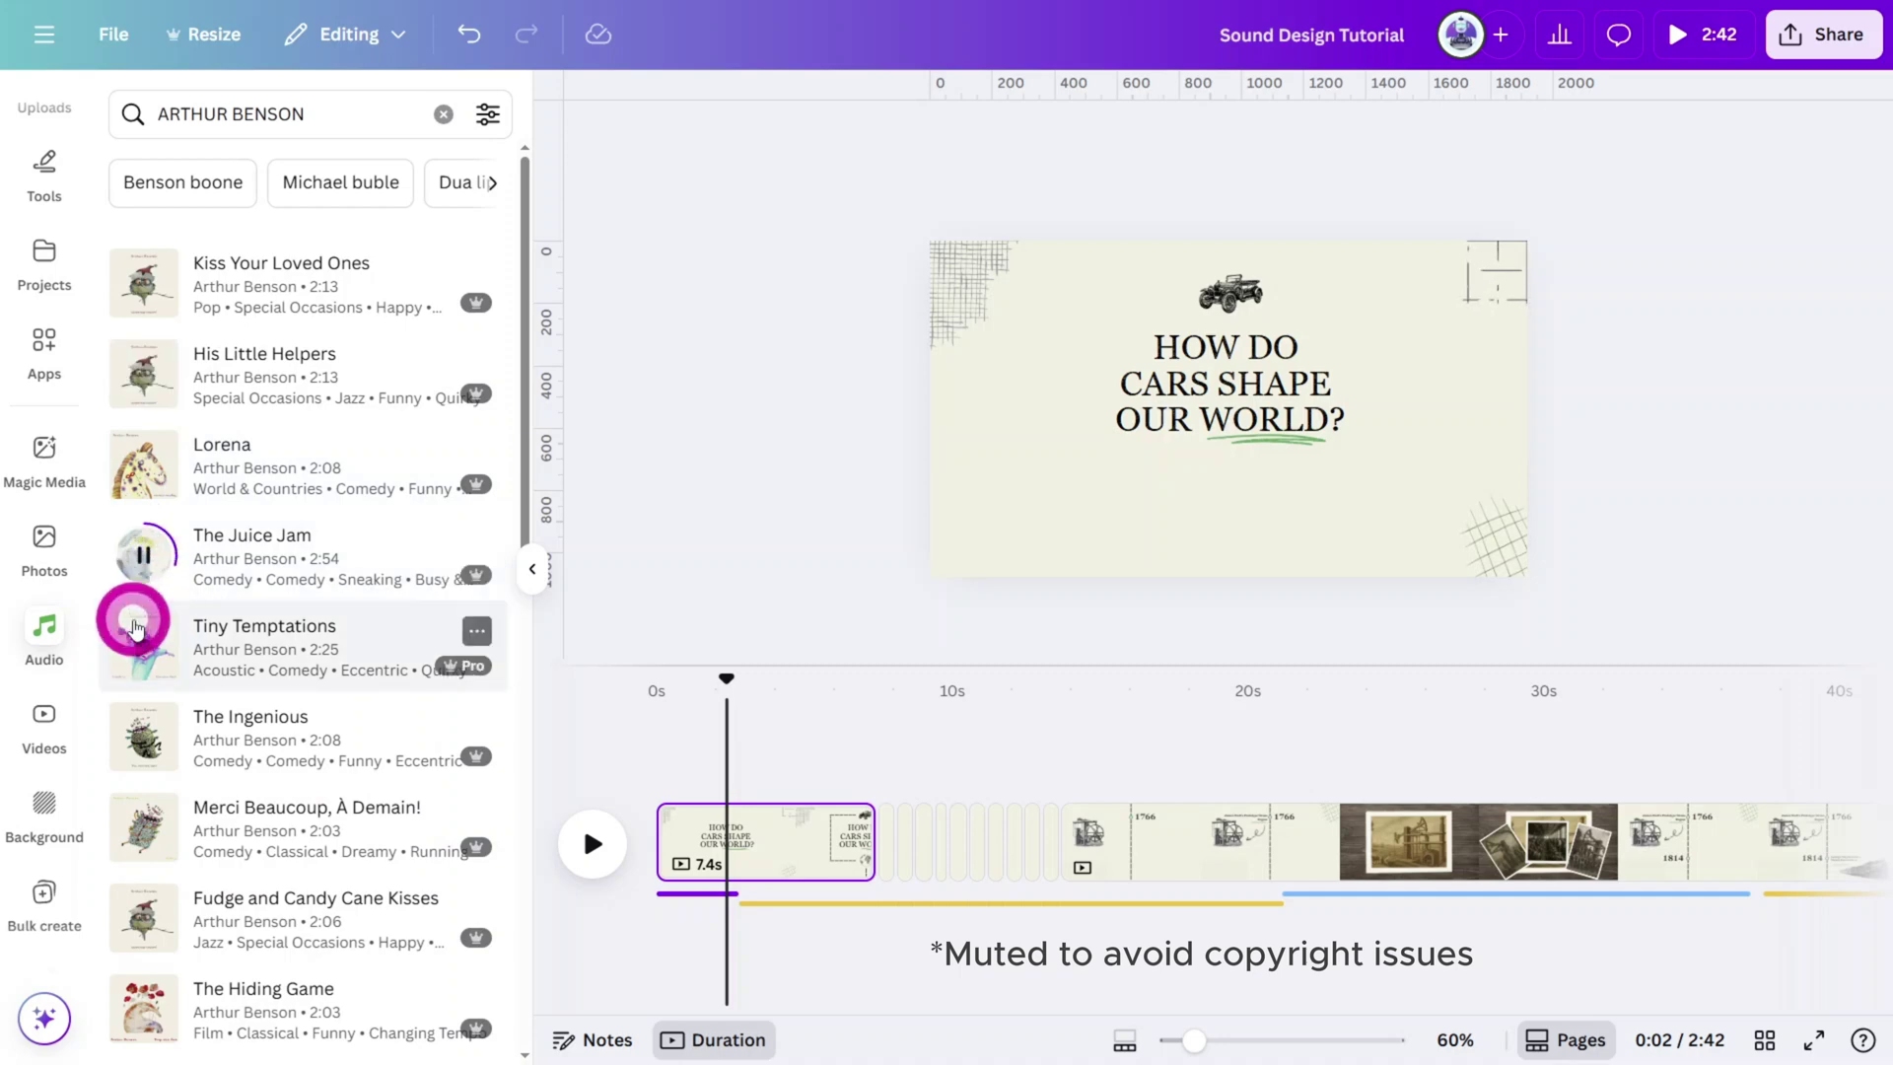
scroll(148, 804, down, 1)
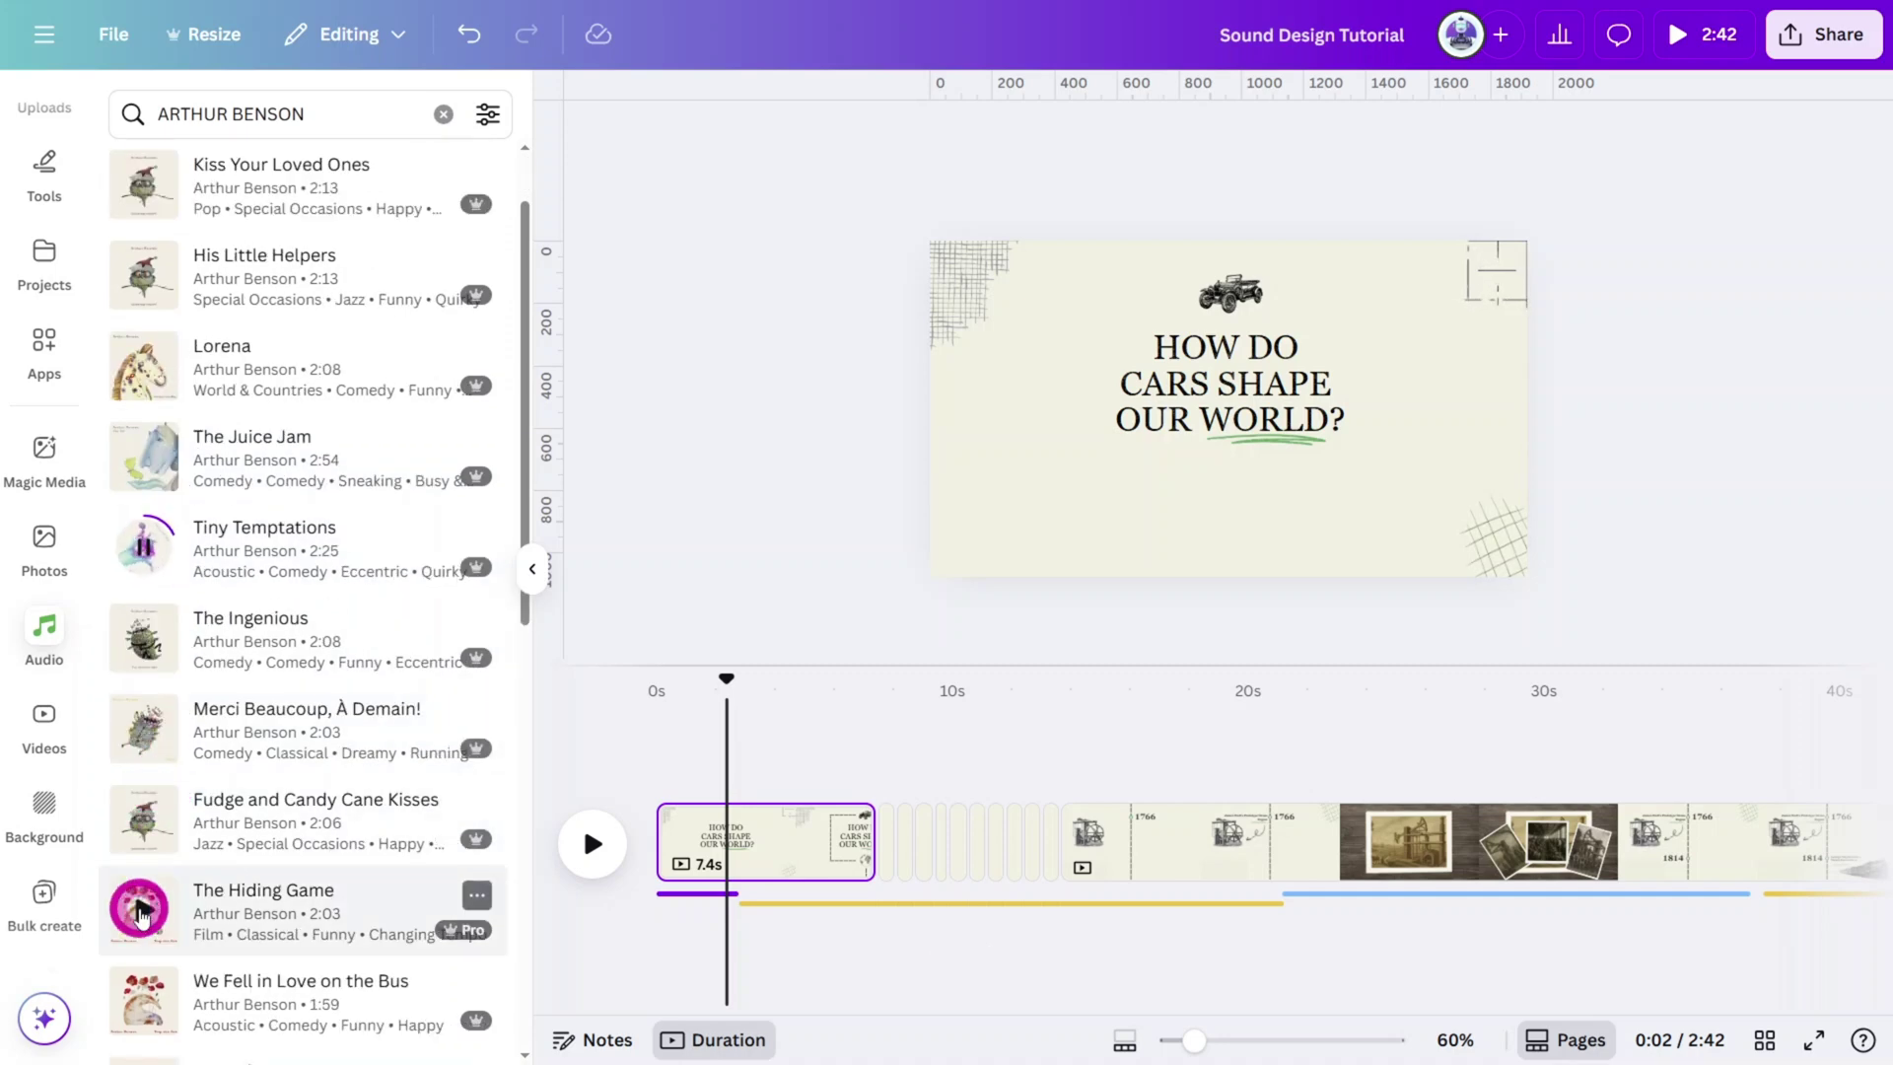
click(139, 899)
scroll(139, 899, down, 2)
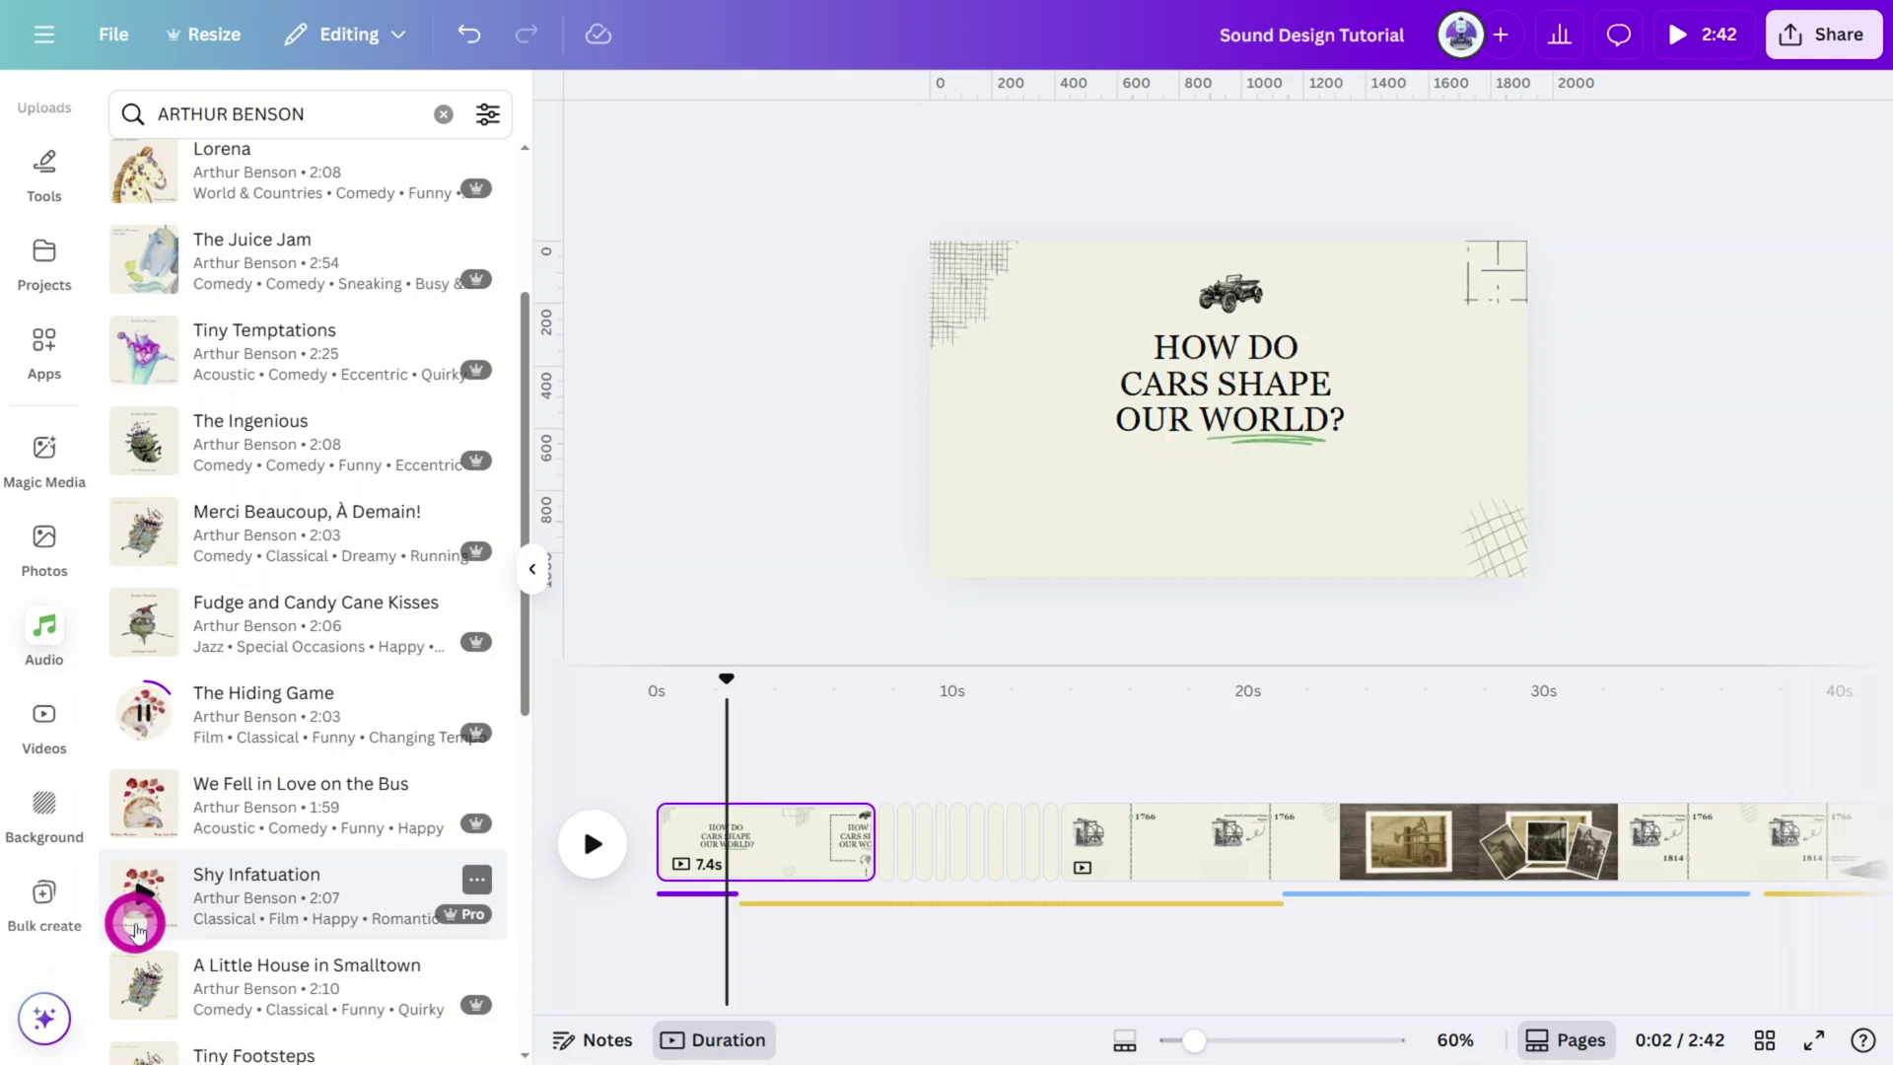
click(146, 988)
scroll(151, 1001, down, 2)
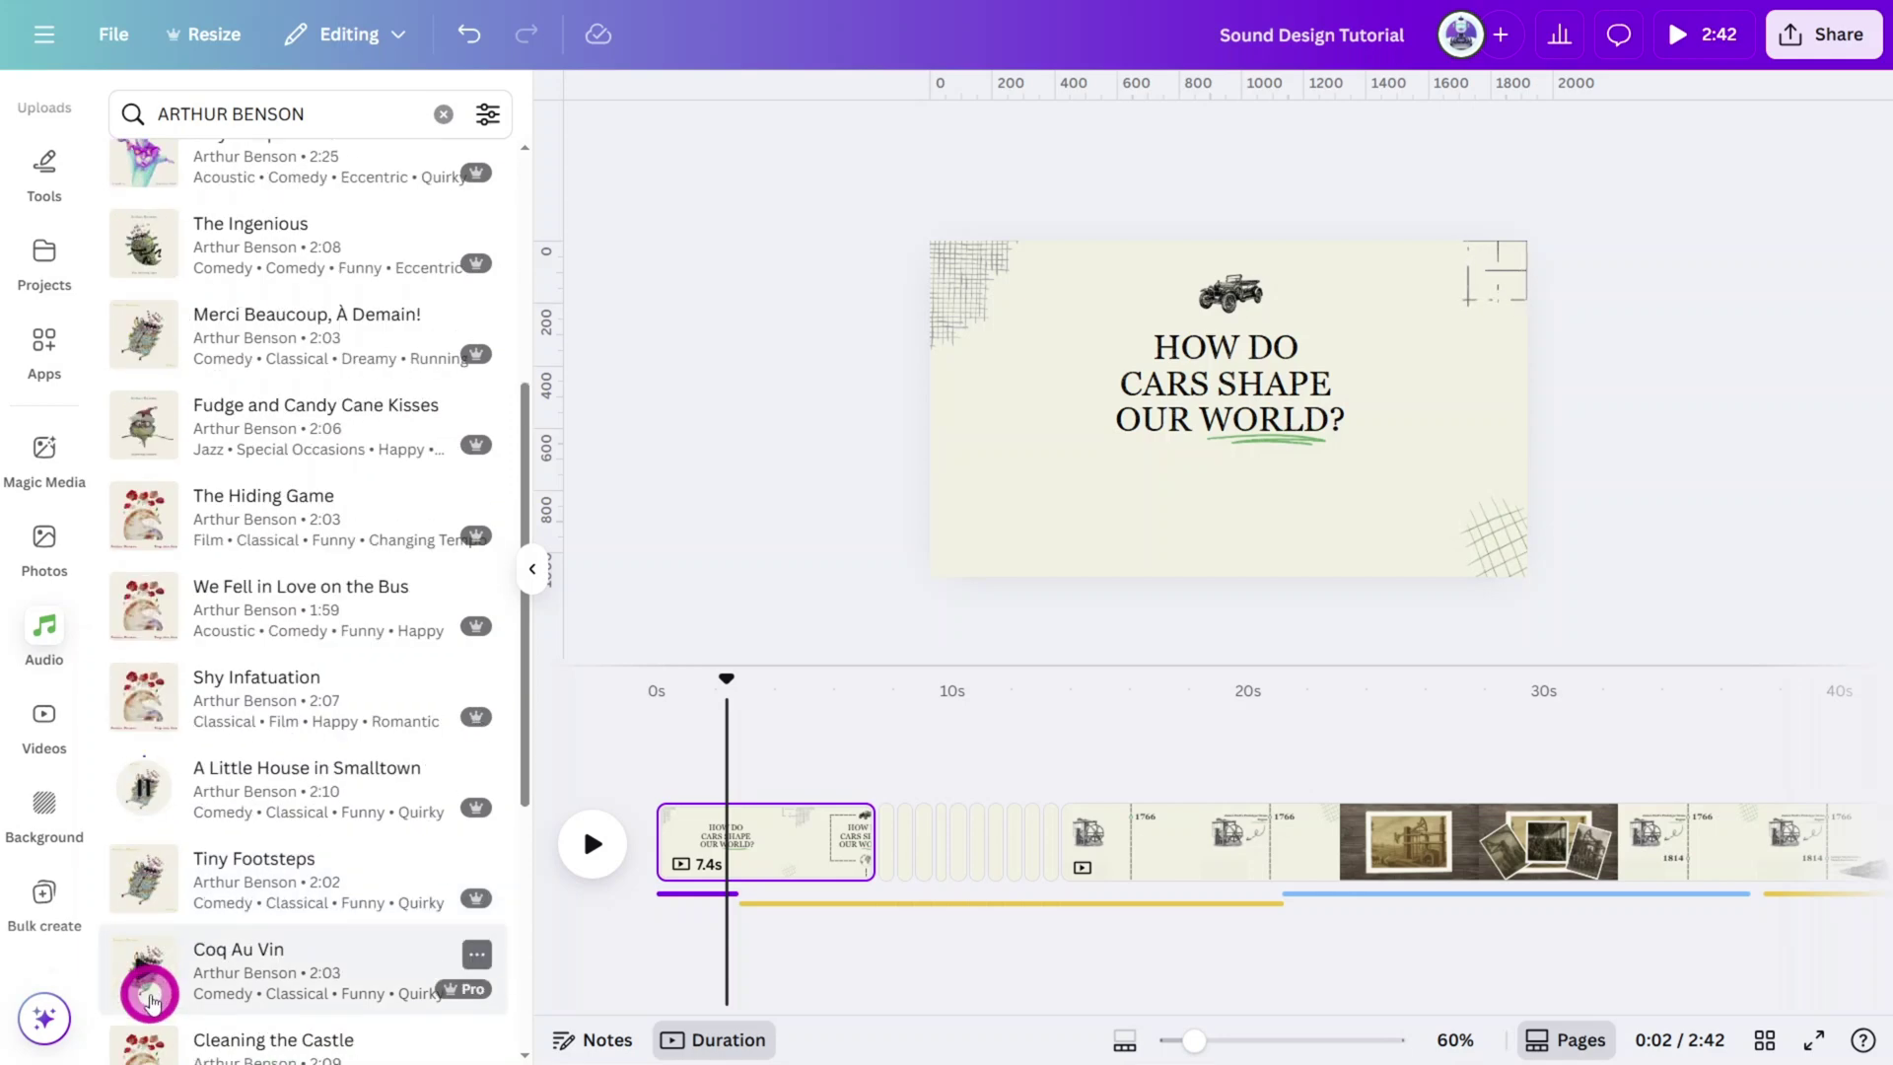
click(141, 787)
scroll(145, 808, up, 5)
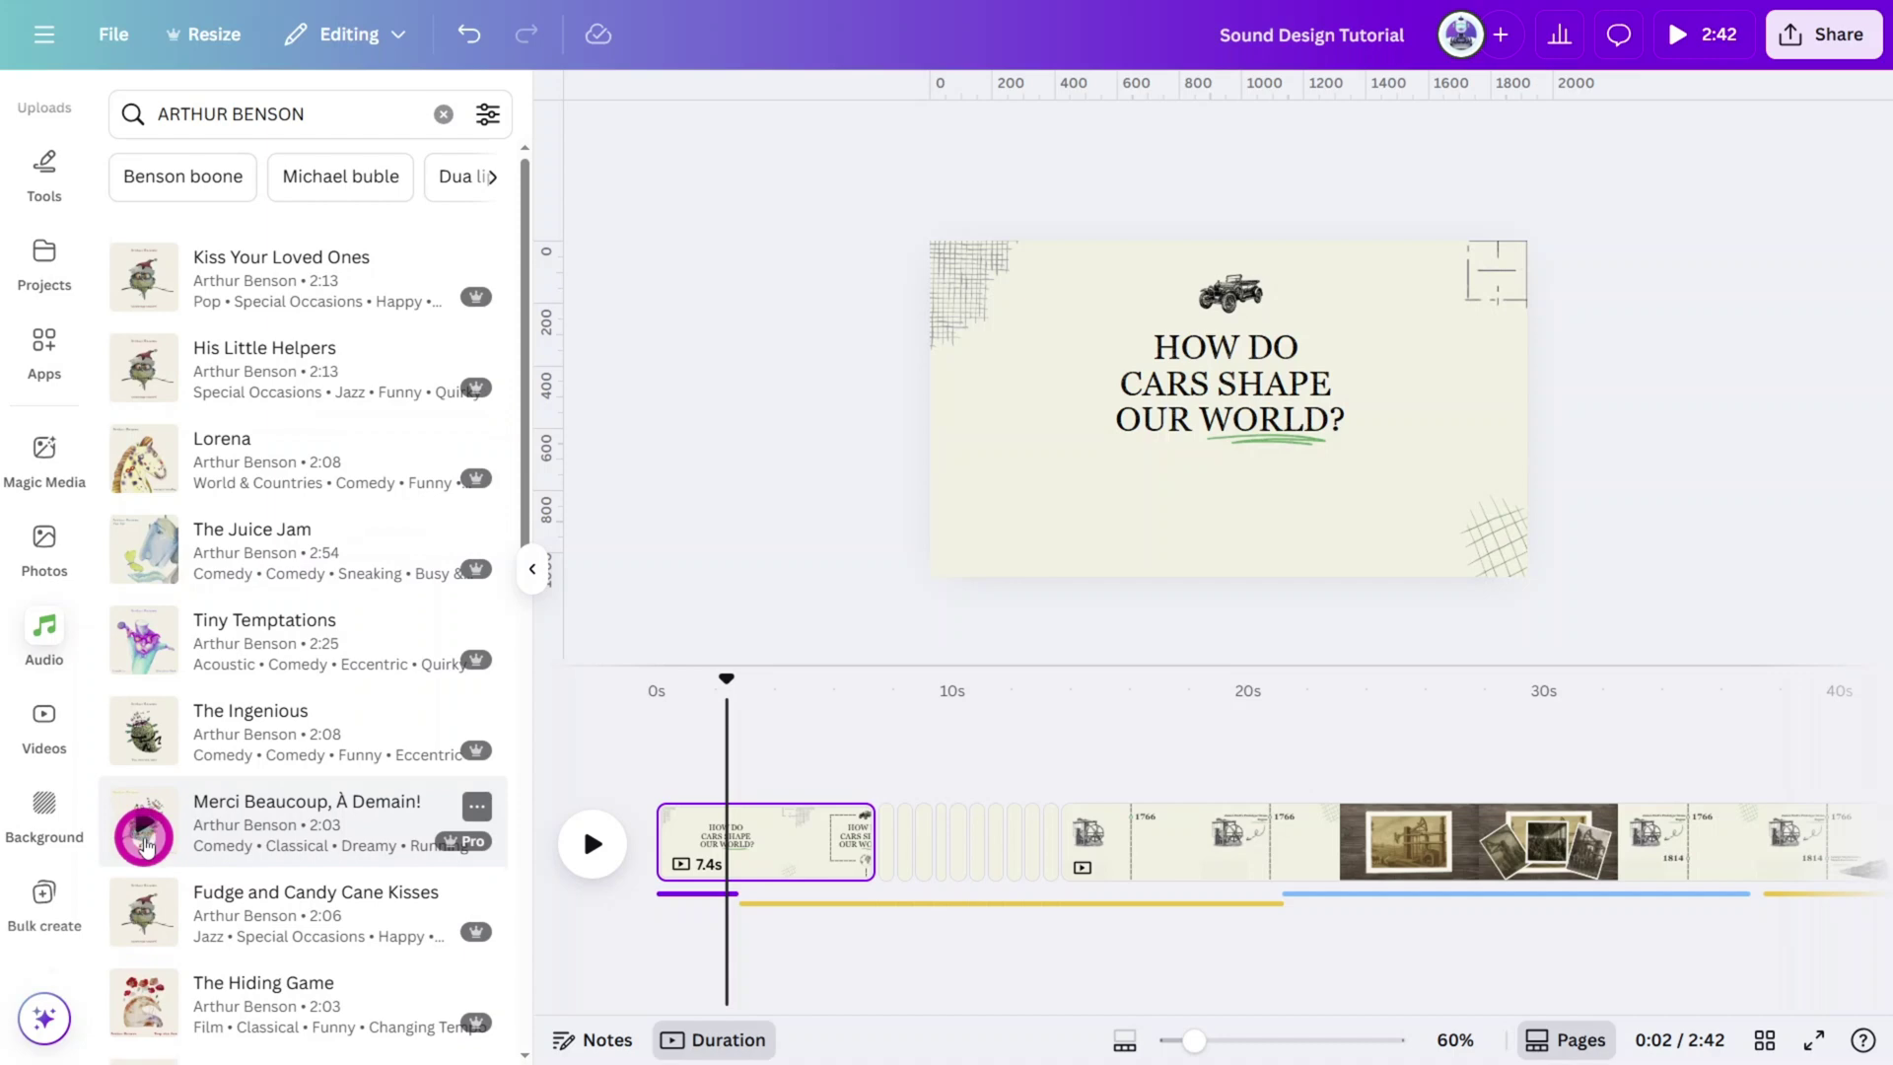
scroll(145, 841, down, 15)
scroll(143, 838, down, 4)
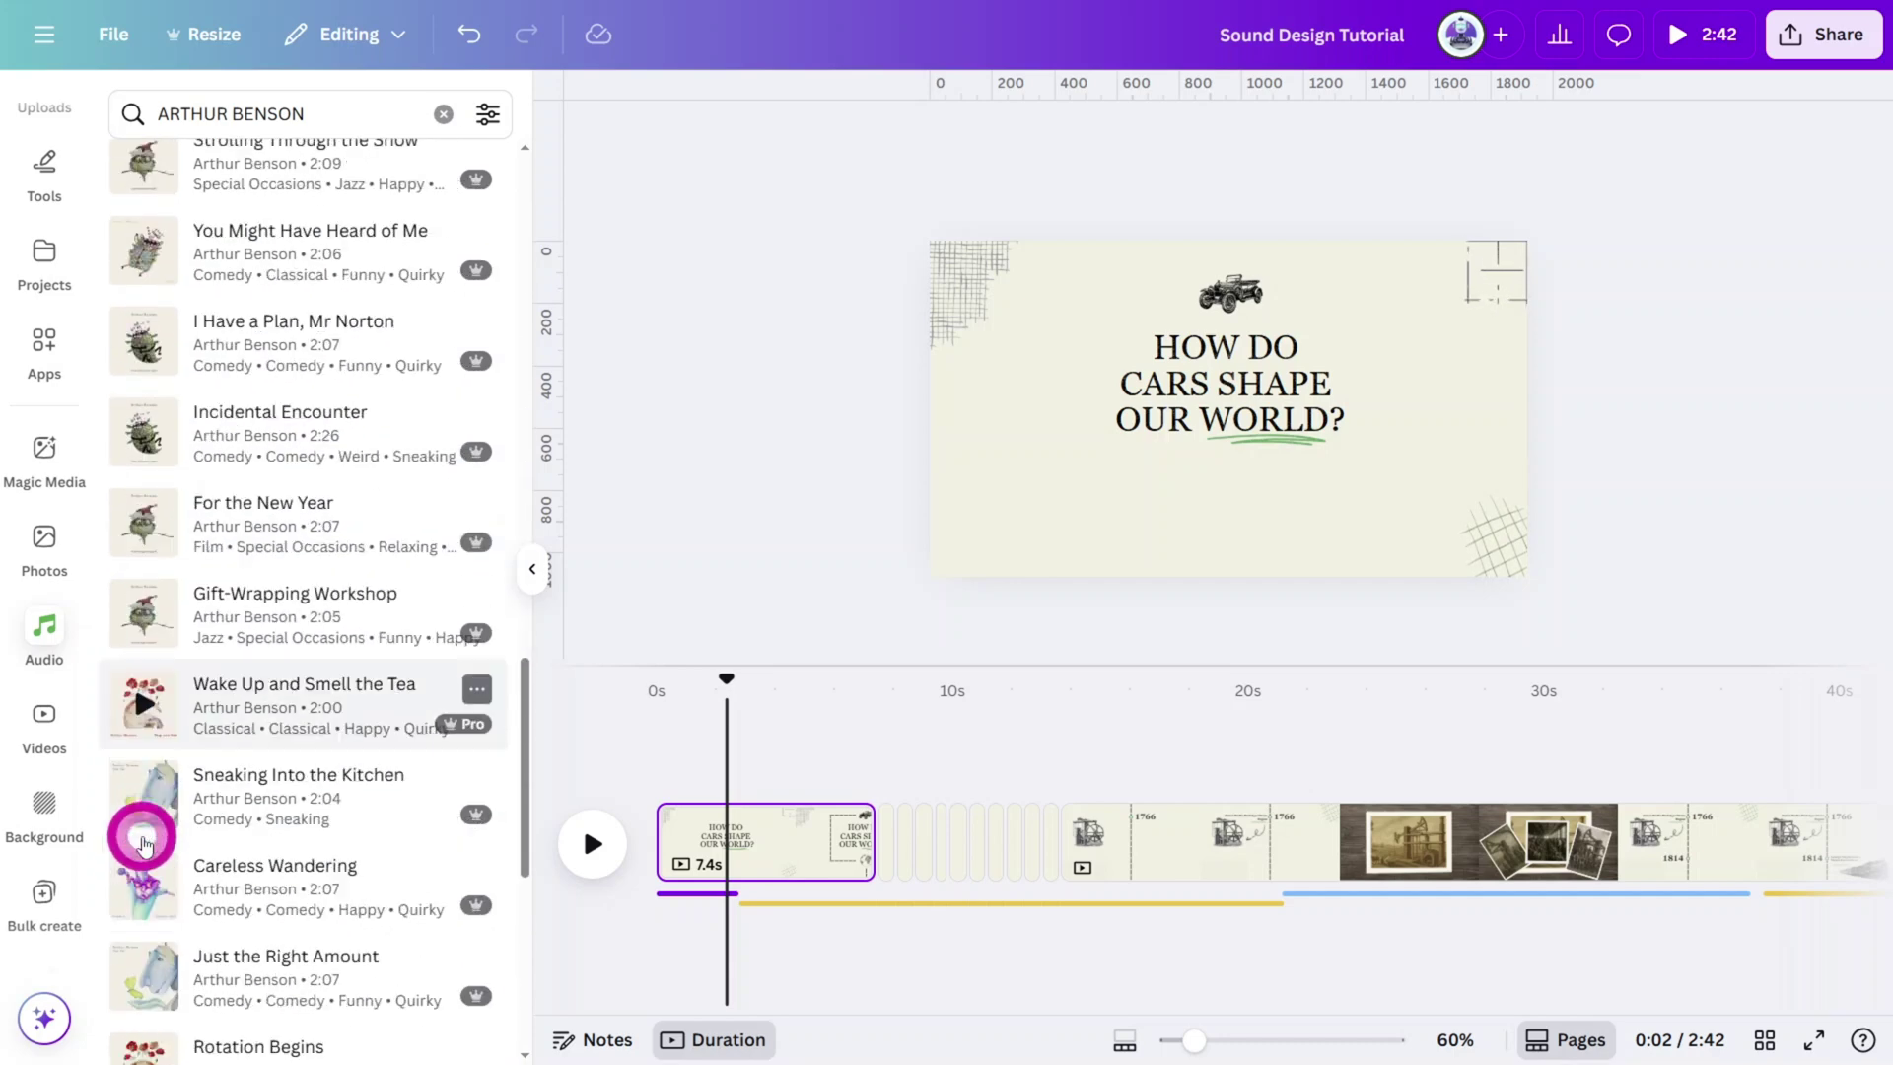
Add Sneaking Into the Kitchen to the timeline and play the video to hear it.
drag(215, 749, 655, 897)
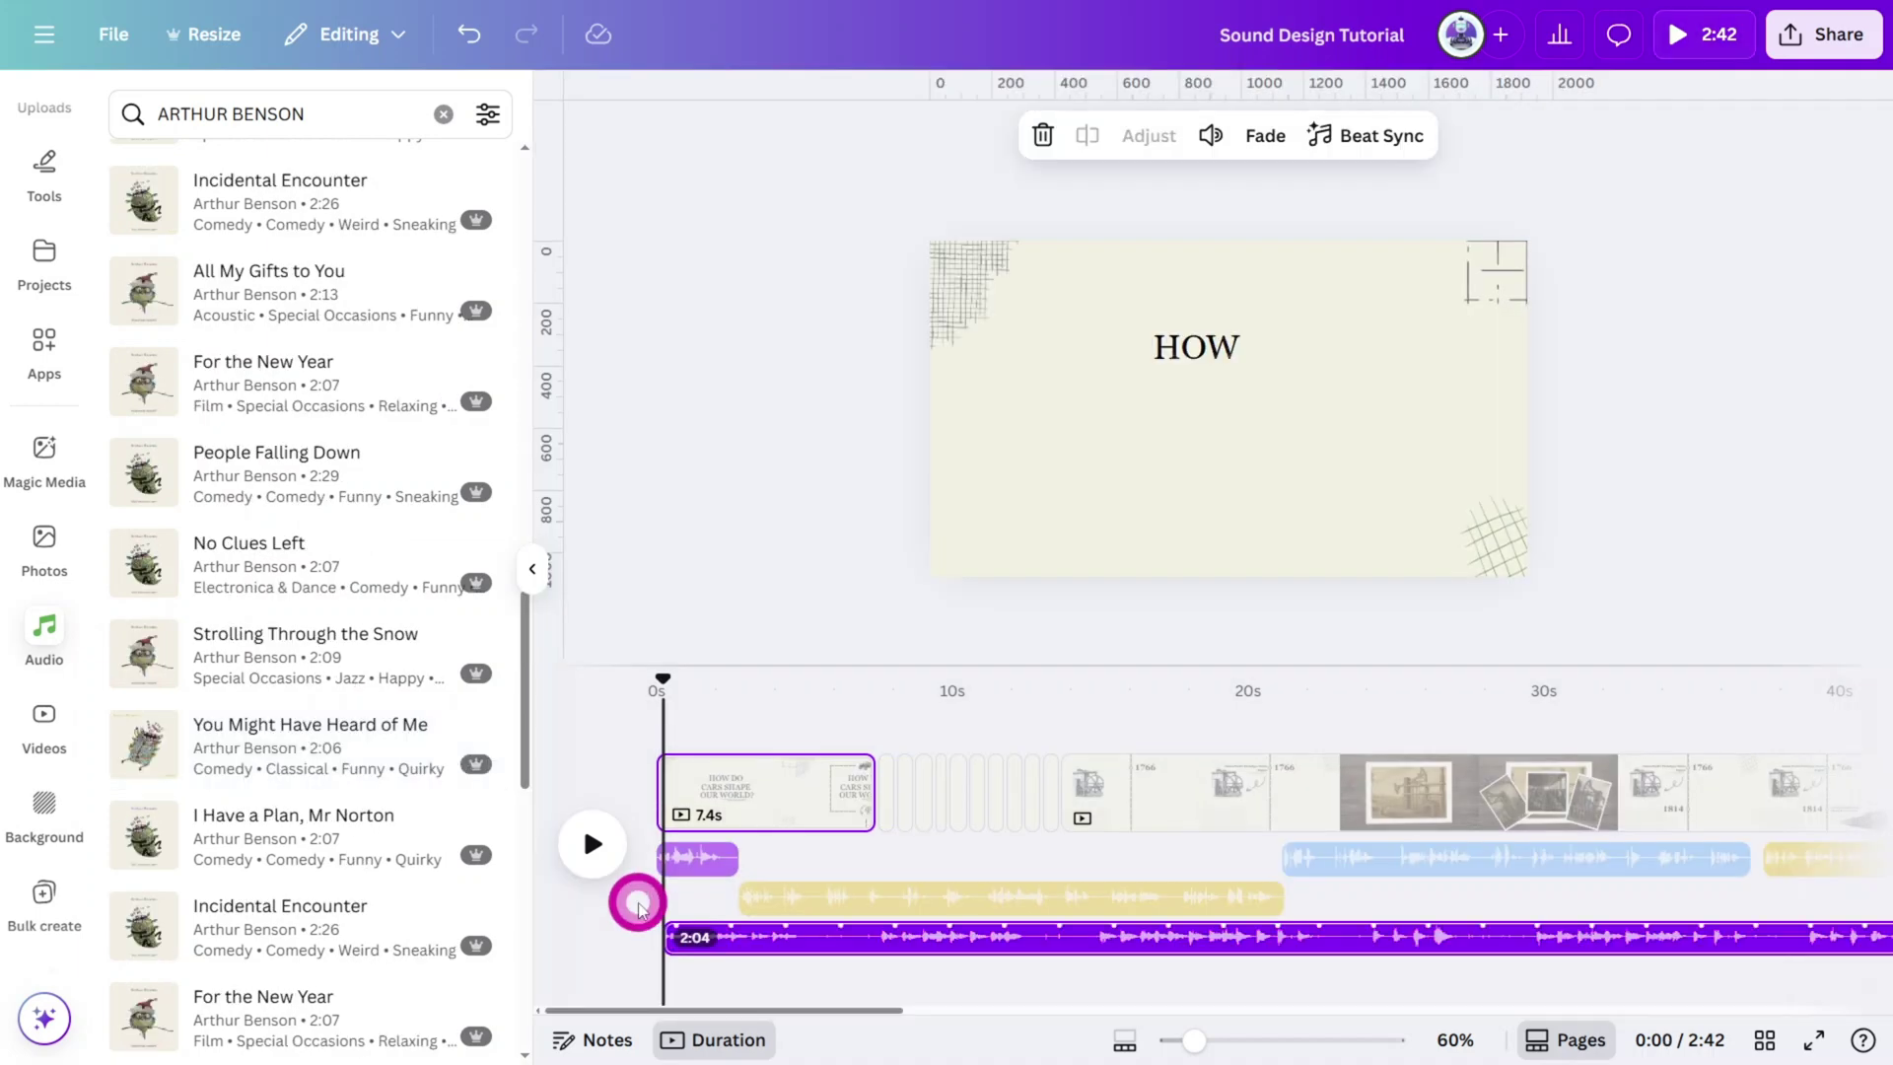
click(592, 844)
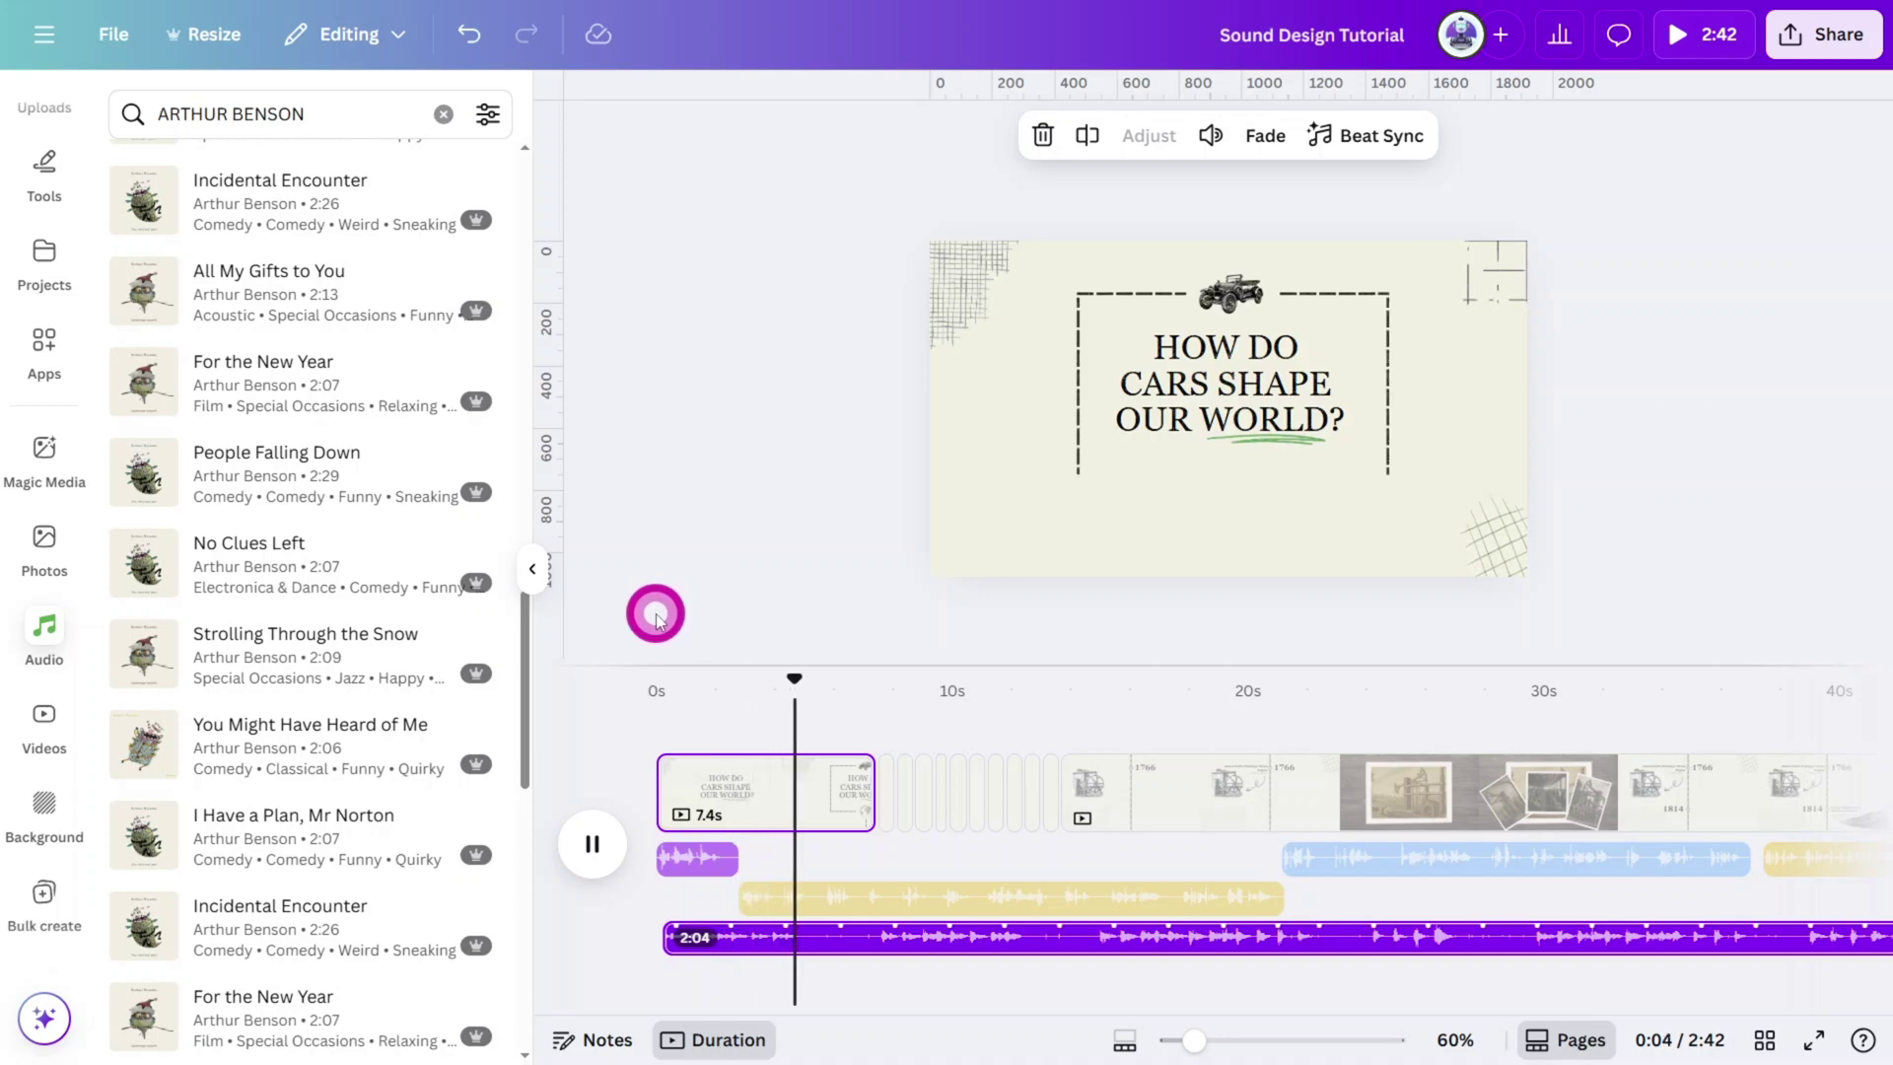
key(space)
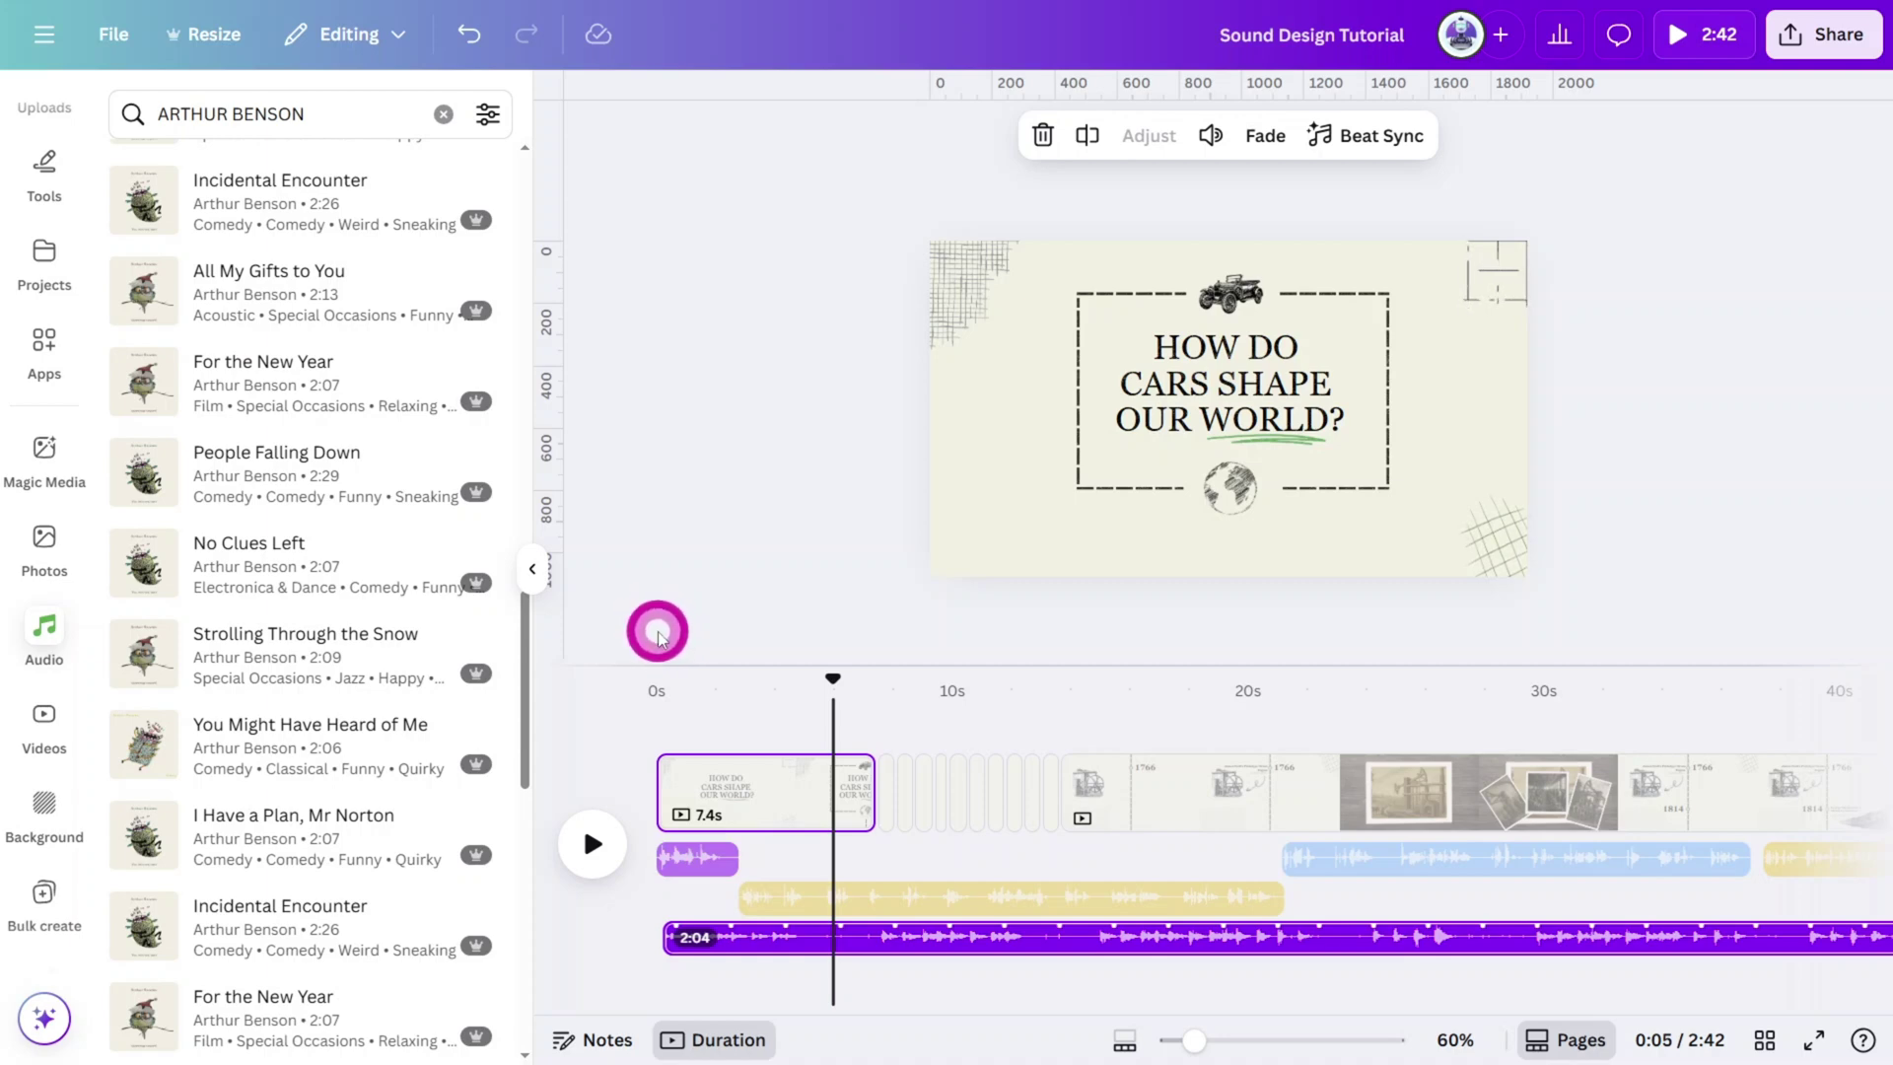
Shift the music clip to start 2 seconds later and zoom the timeline on the opening.
click(728, 947)
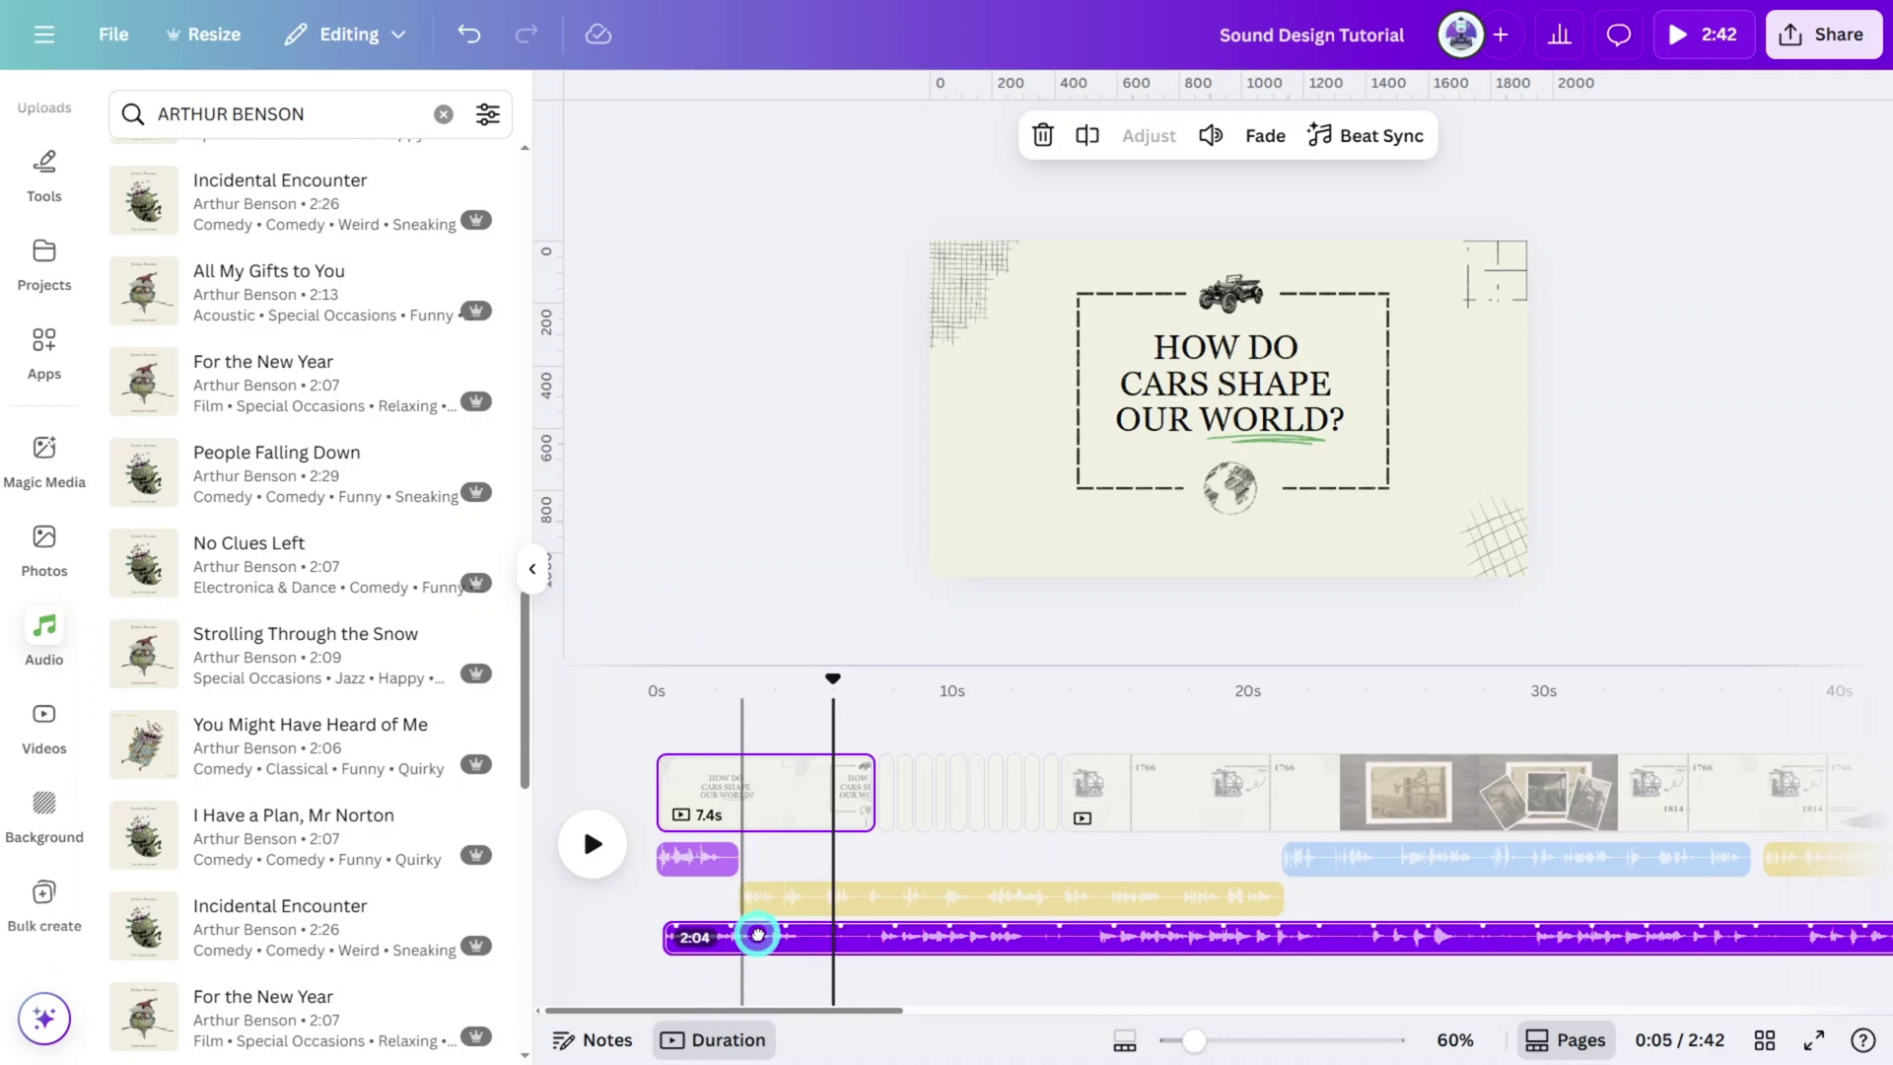
drag(757, 935, 697, 892)
scroll(697, 892, up, 5)
drag(1322, 655, 479, 779)
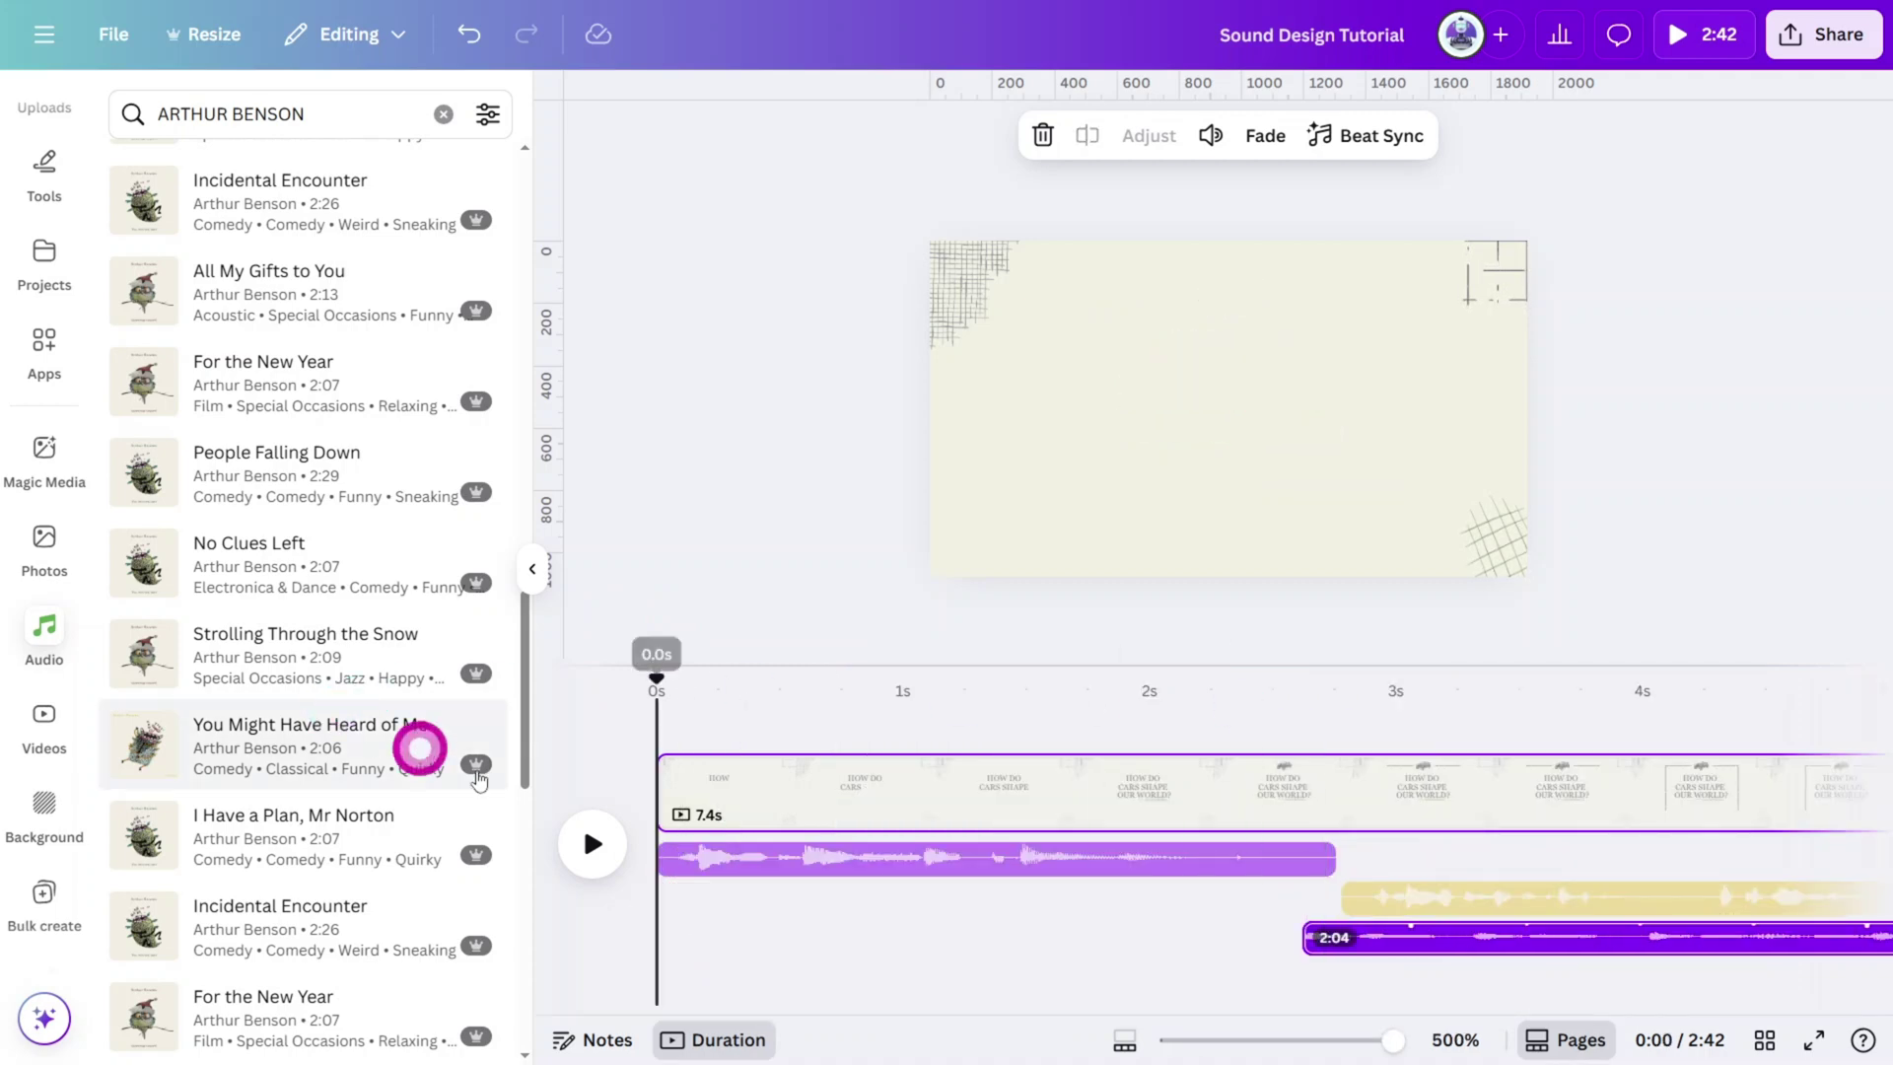
Check the music timing in the opening seconds, then set the music volume to 30.
click(594, 836)
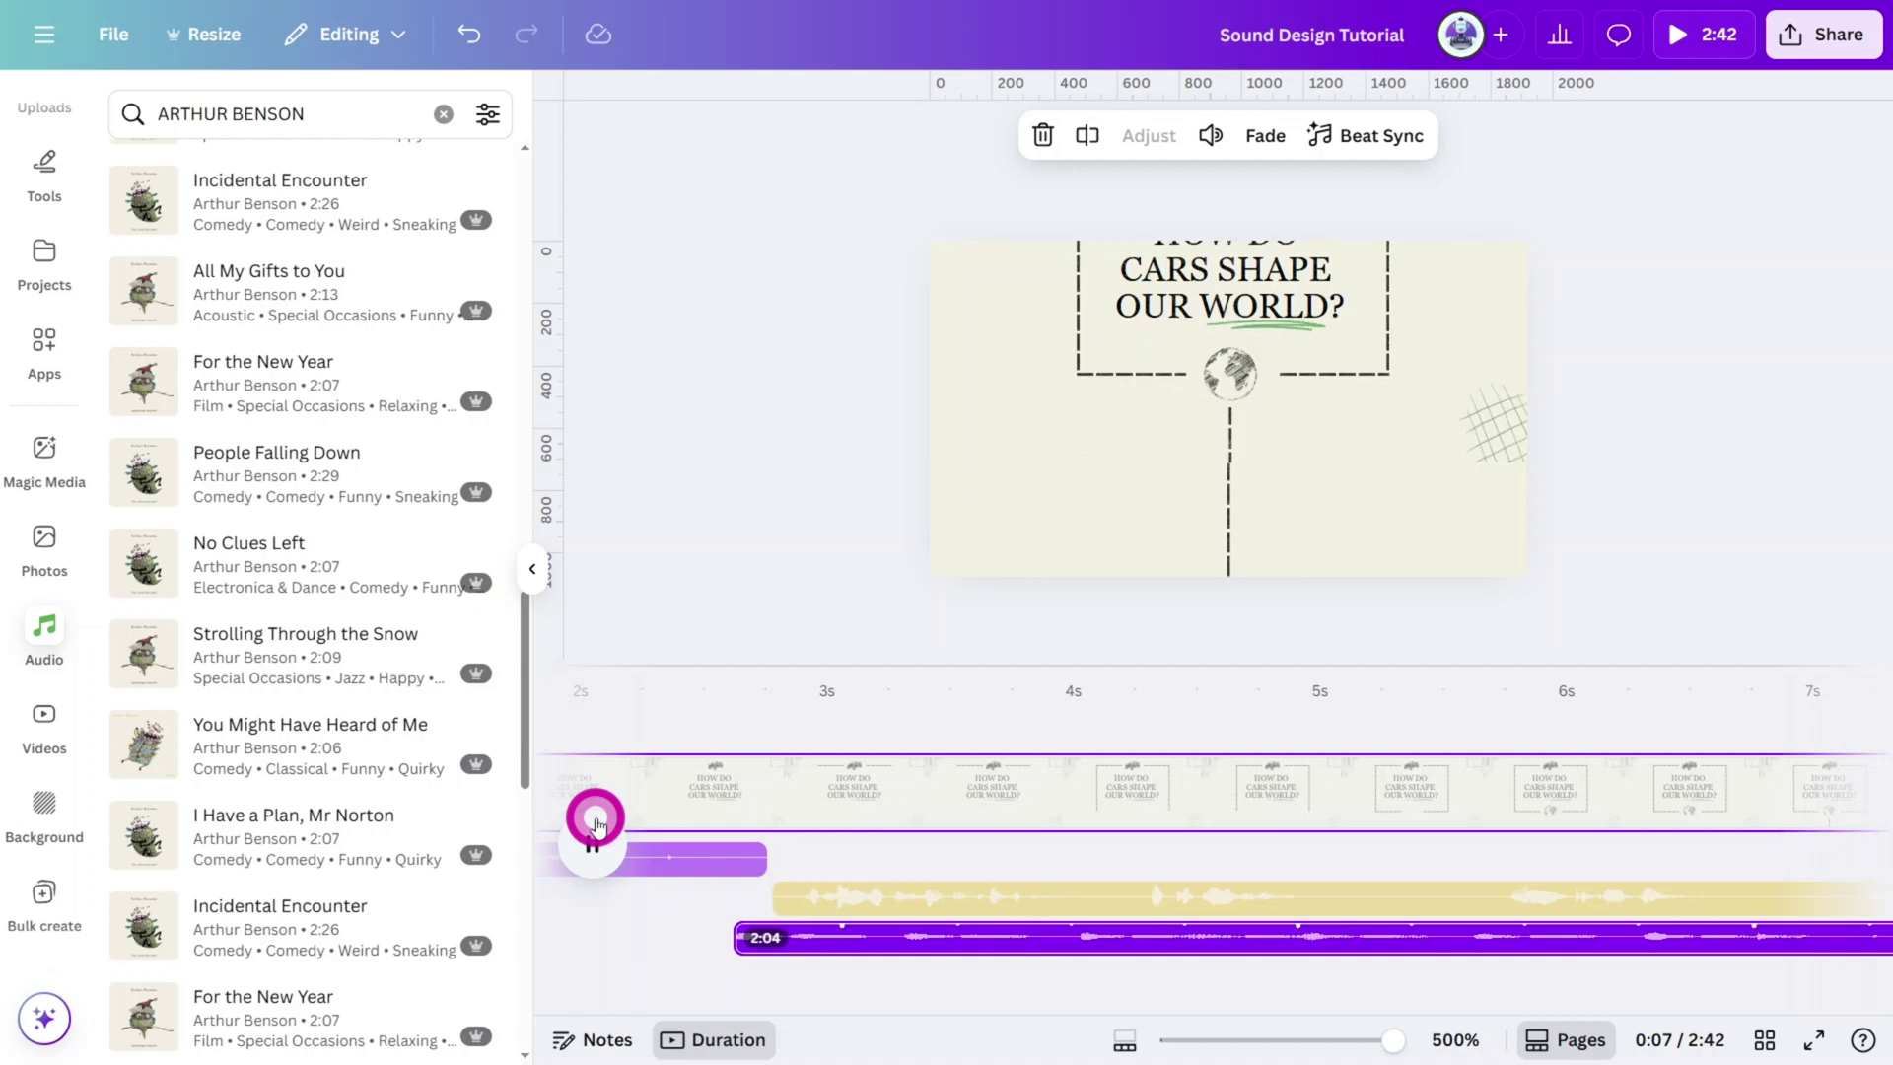
click(595, 823)
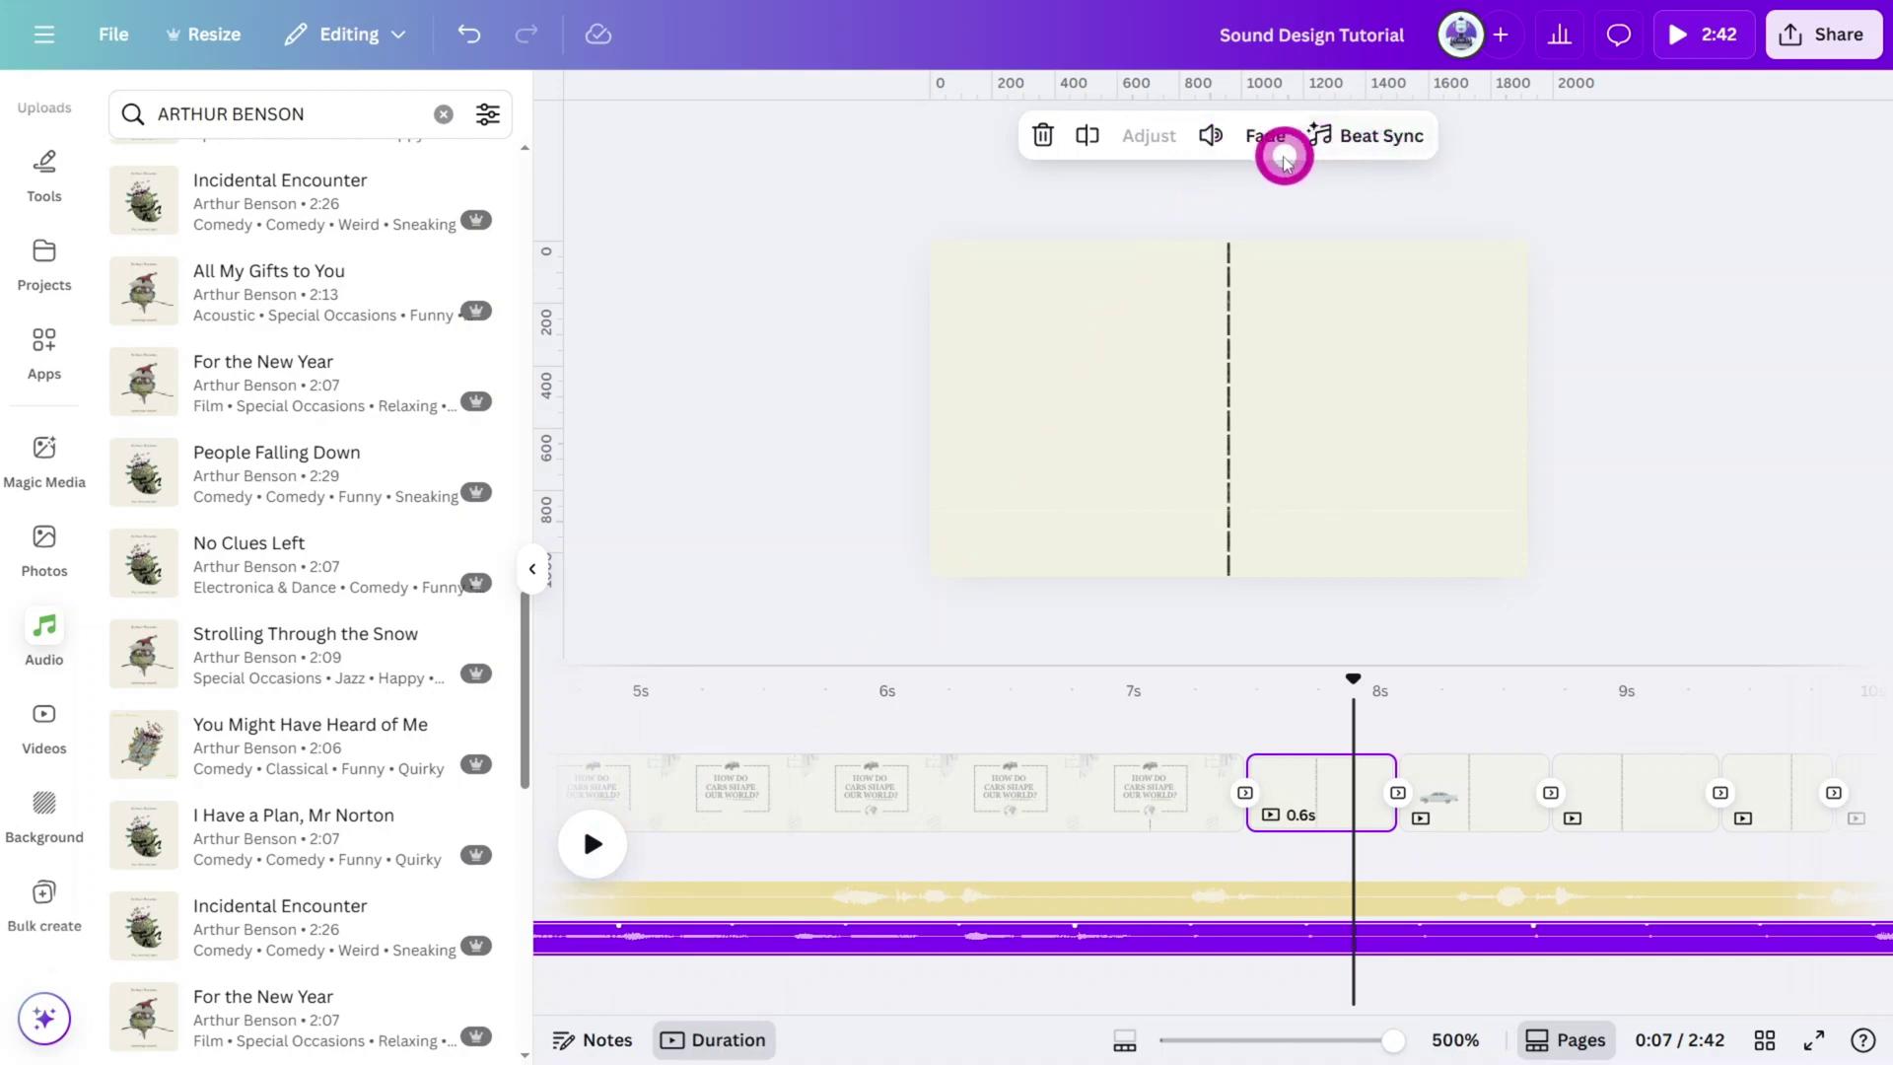
click(1211, 138)
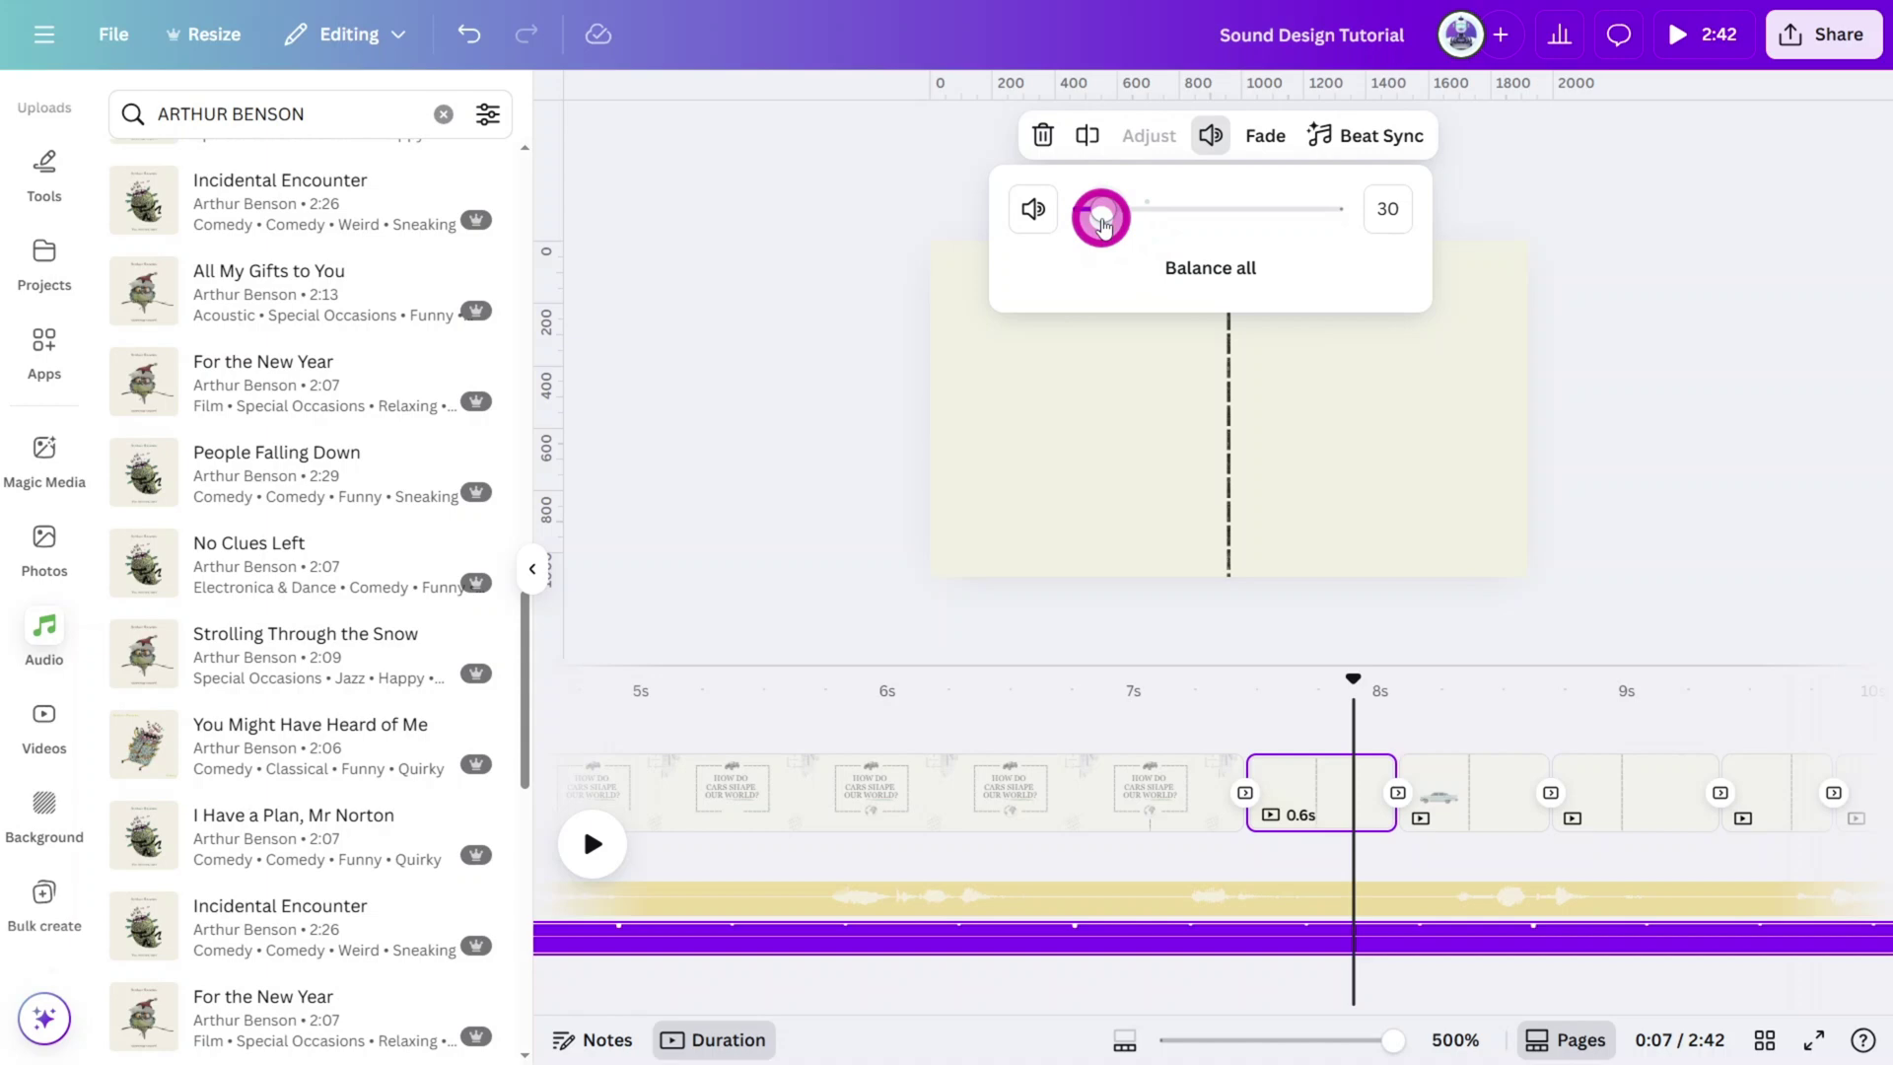
click(949, 715)
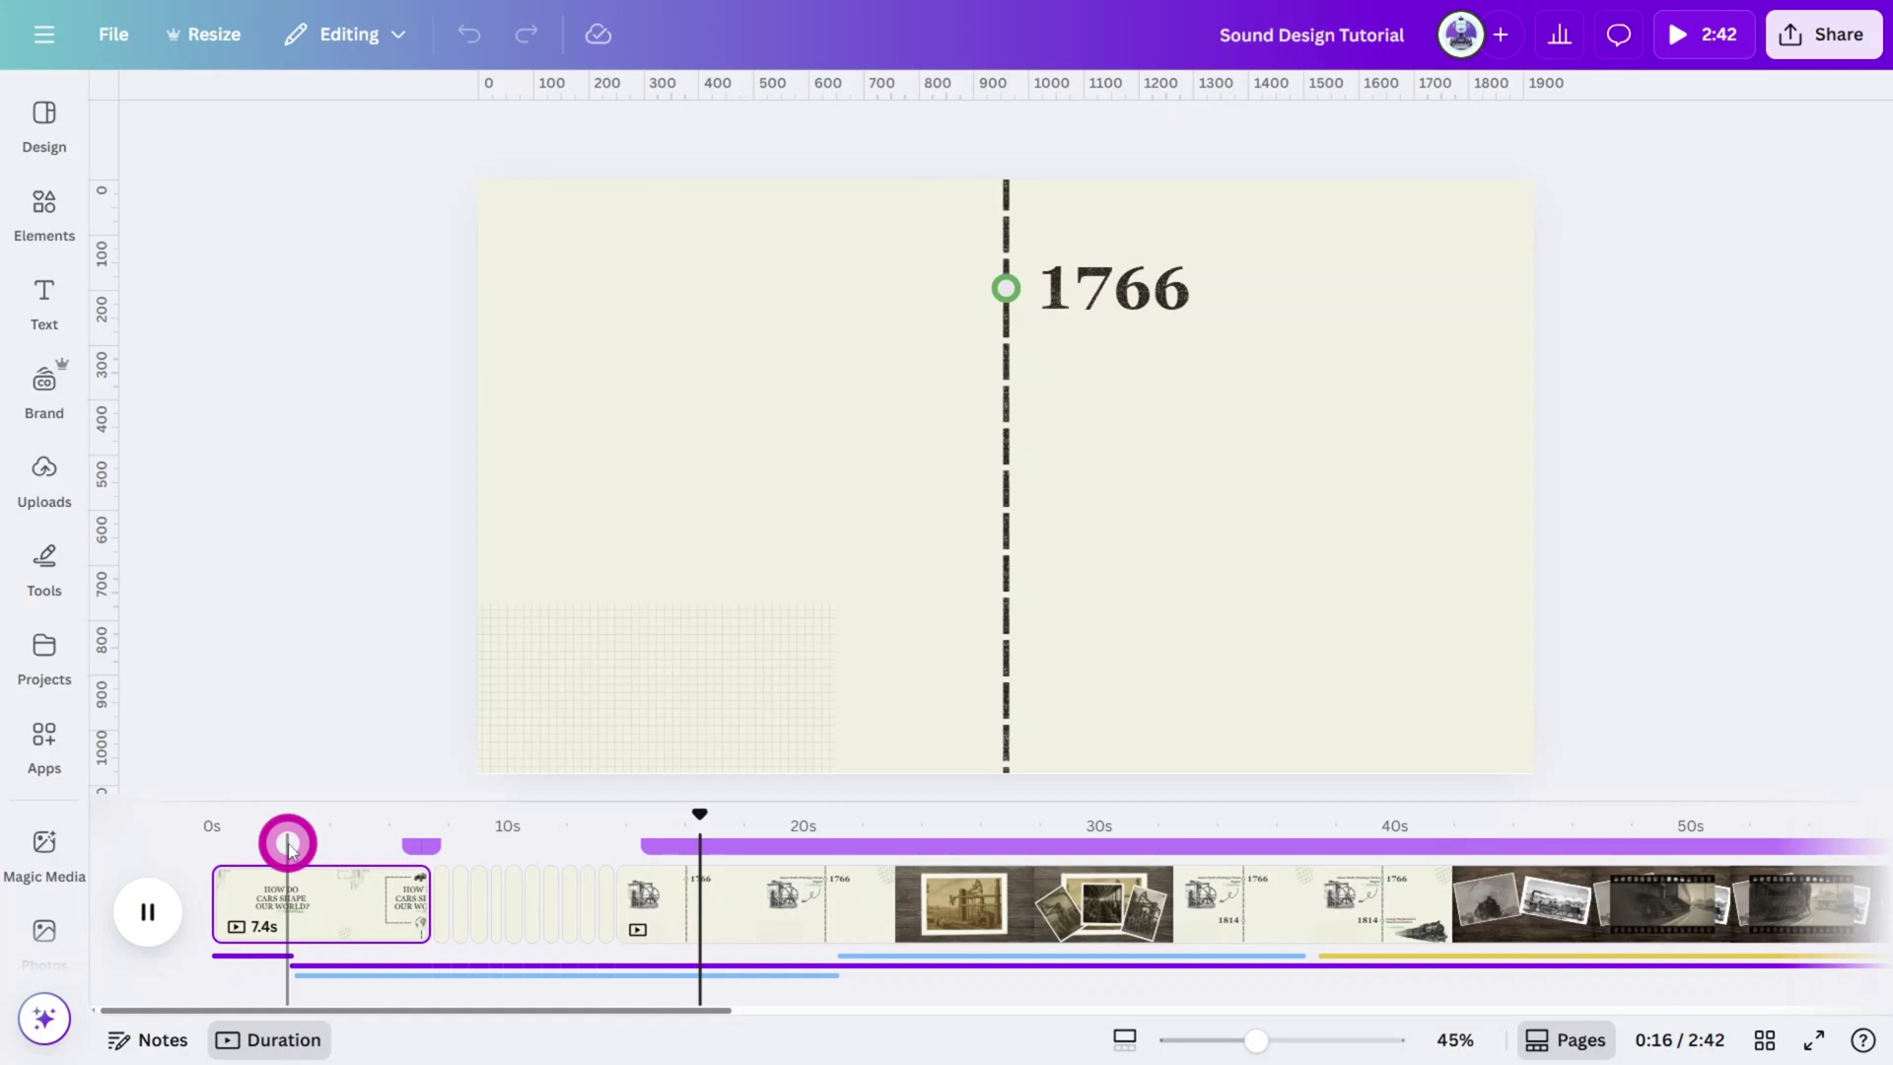
drag(292, 846, 278, 836)
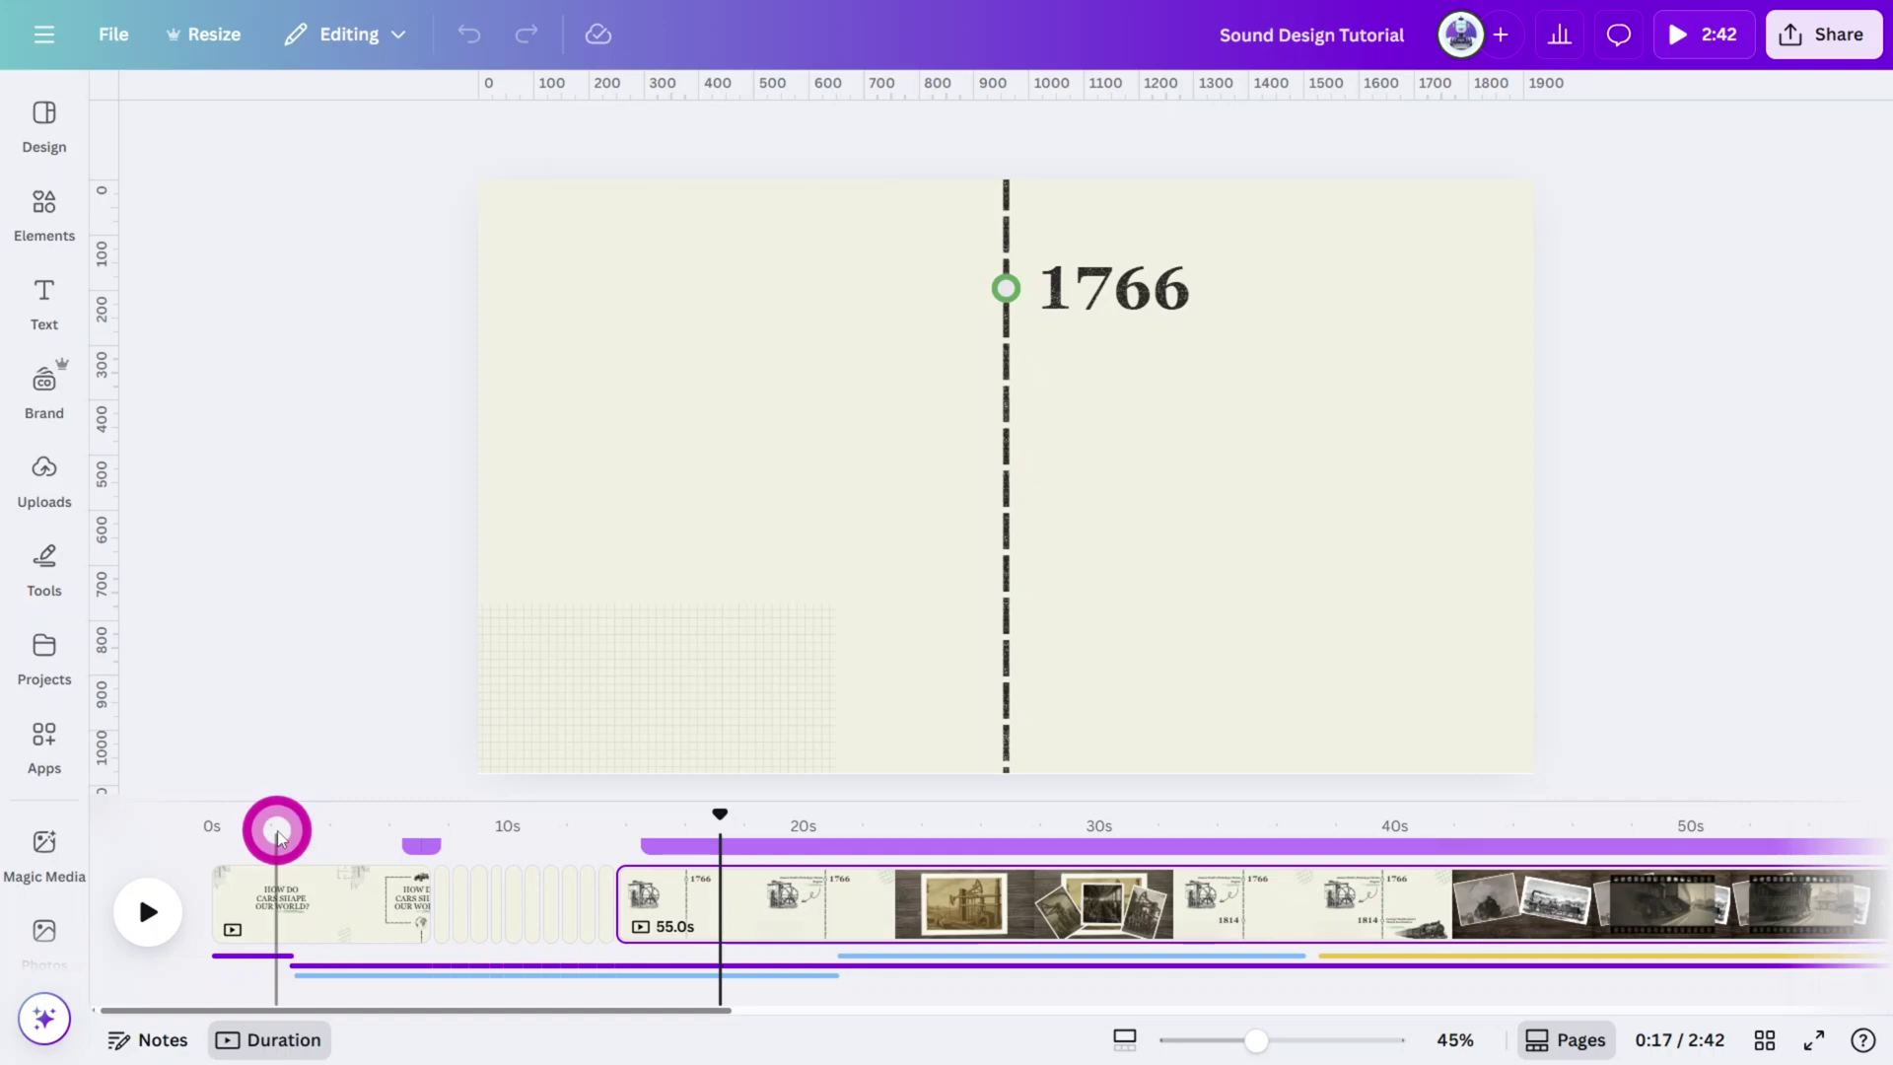
drag(277, 836, 1660, 847)
click(1399, 858)
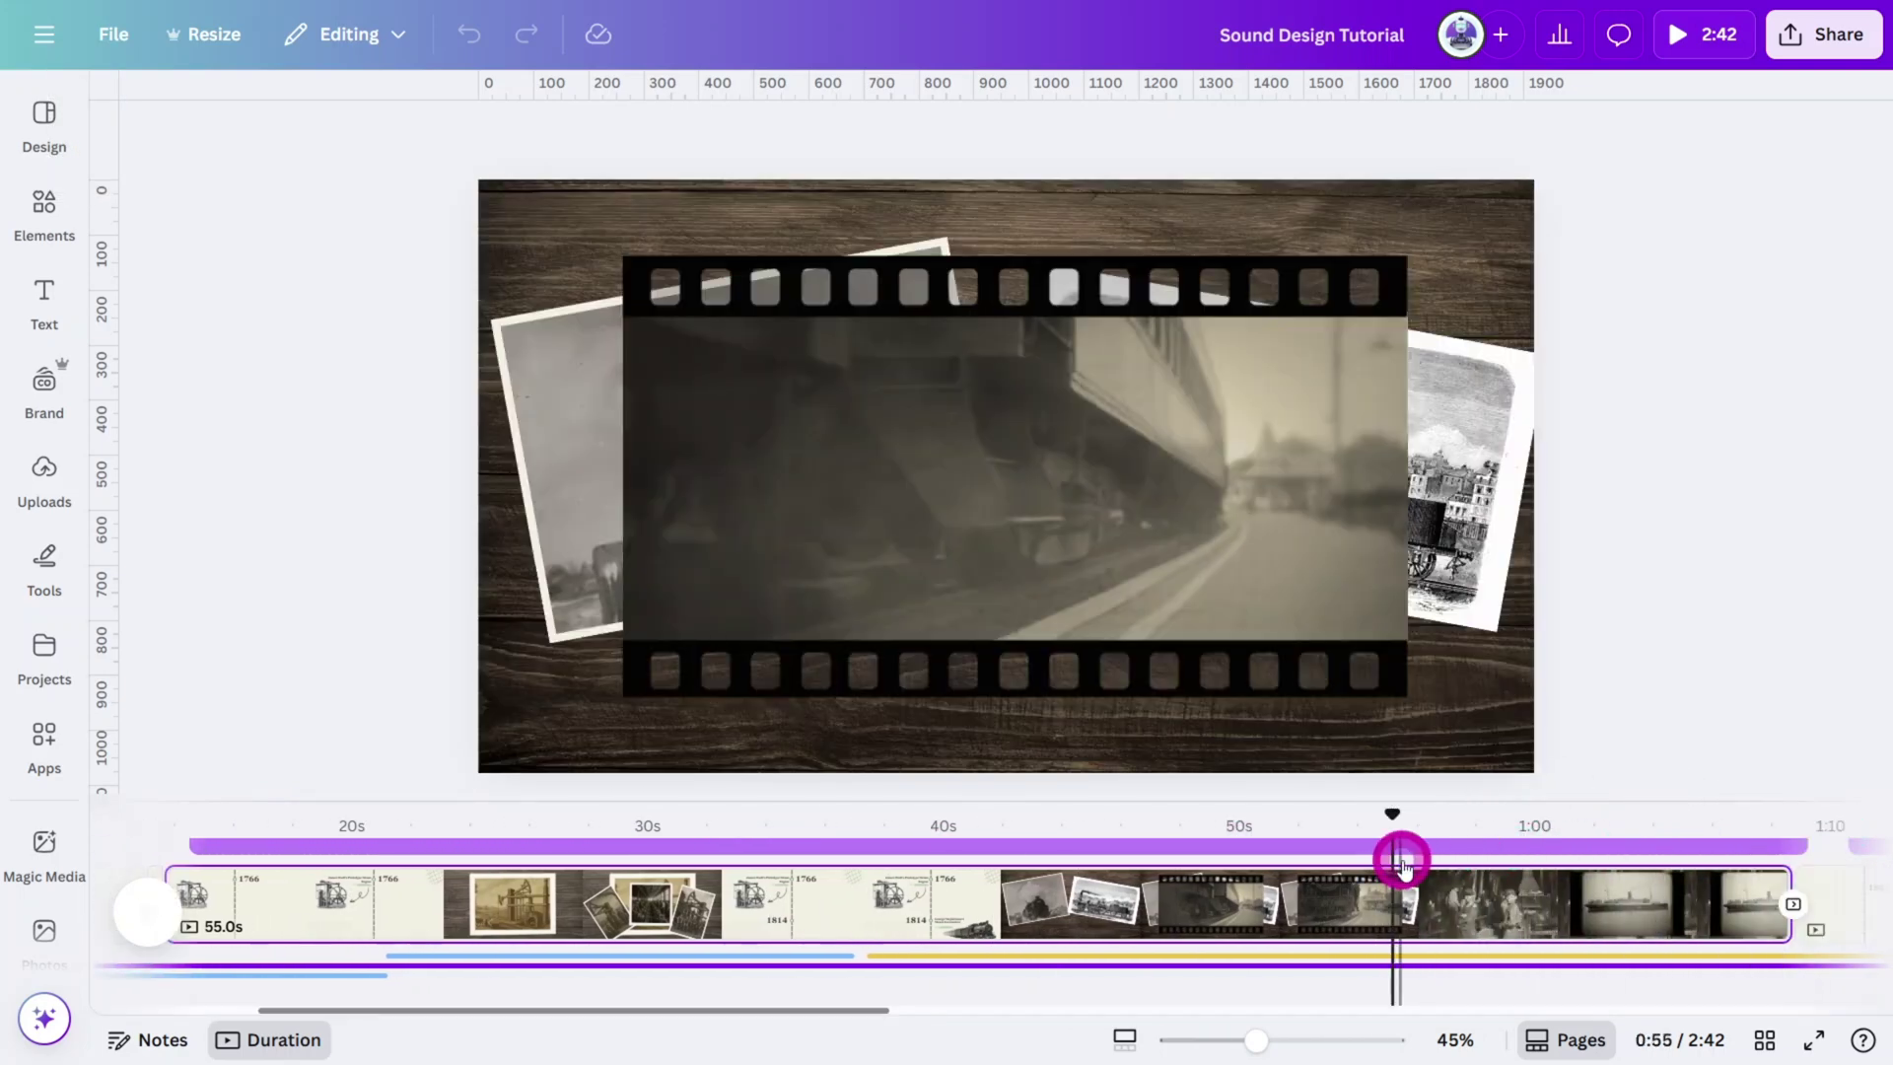
click(1609, 838)
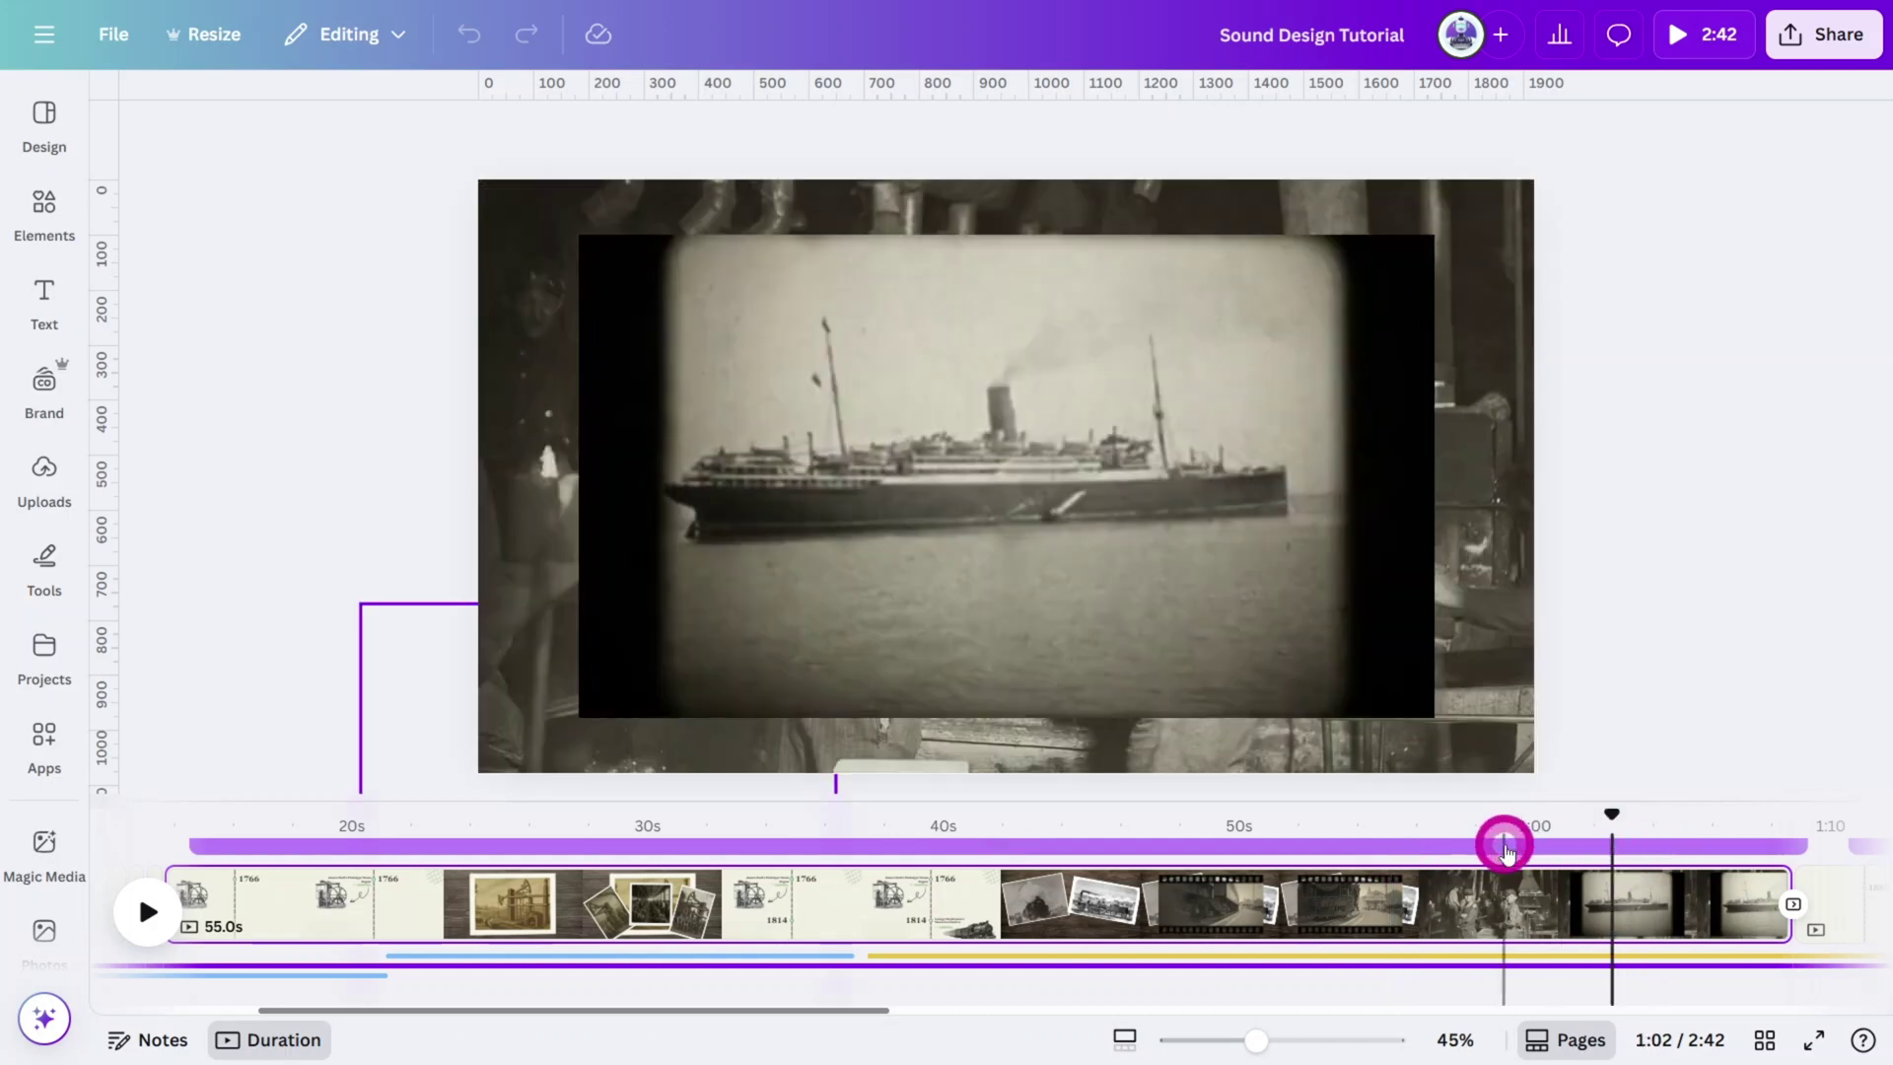
click(1485, 854)
key(space)
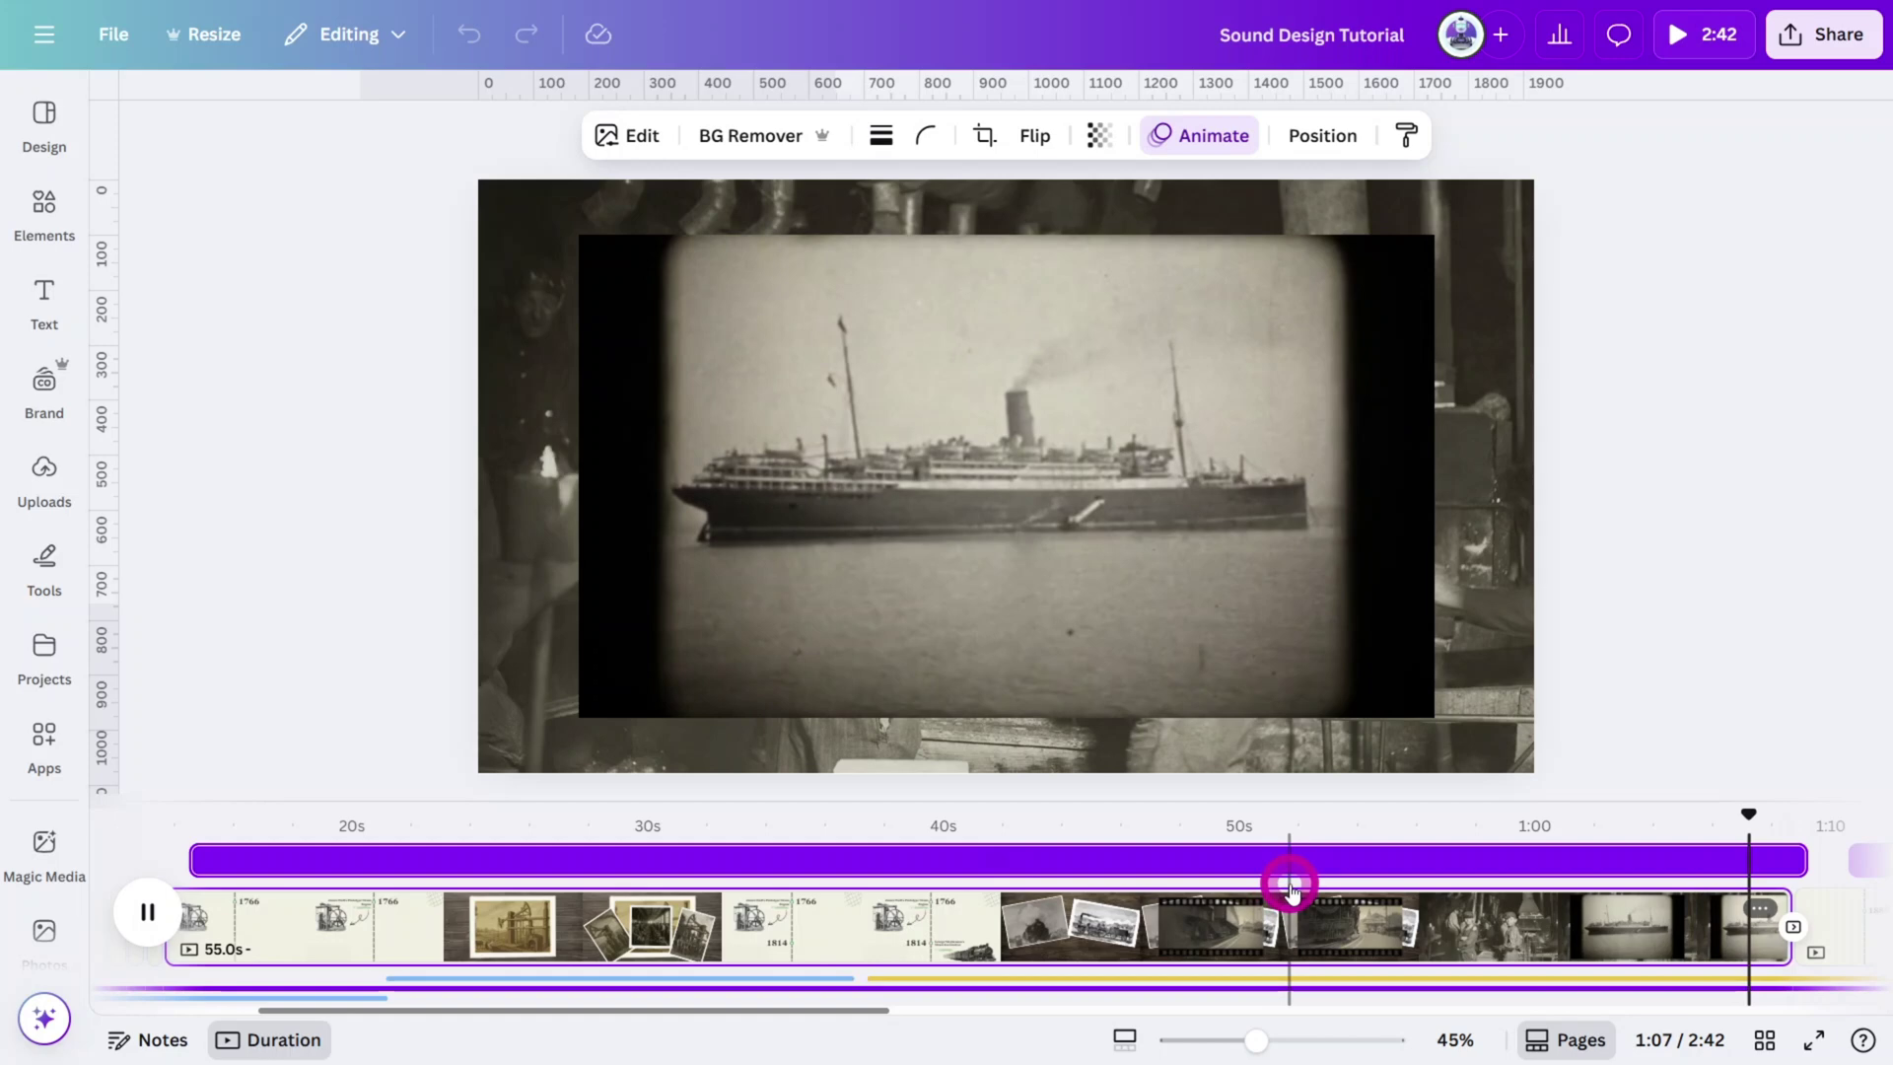
key(space)
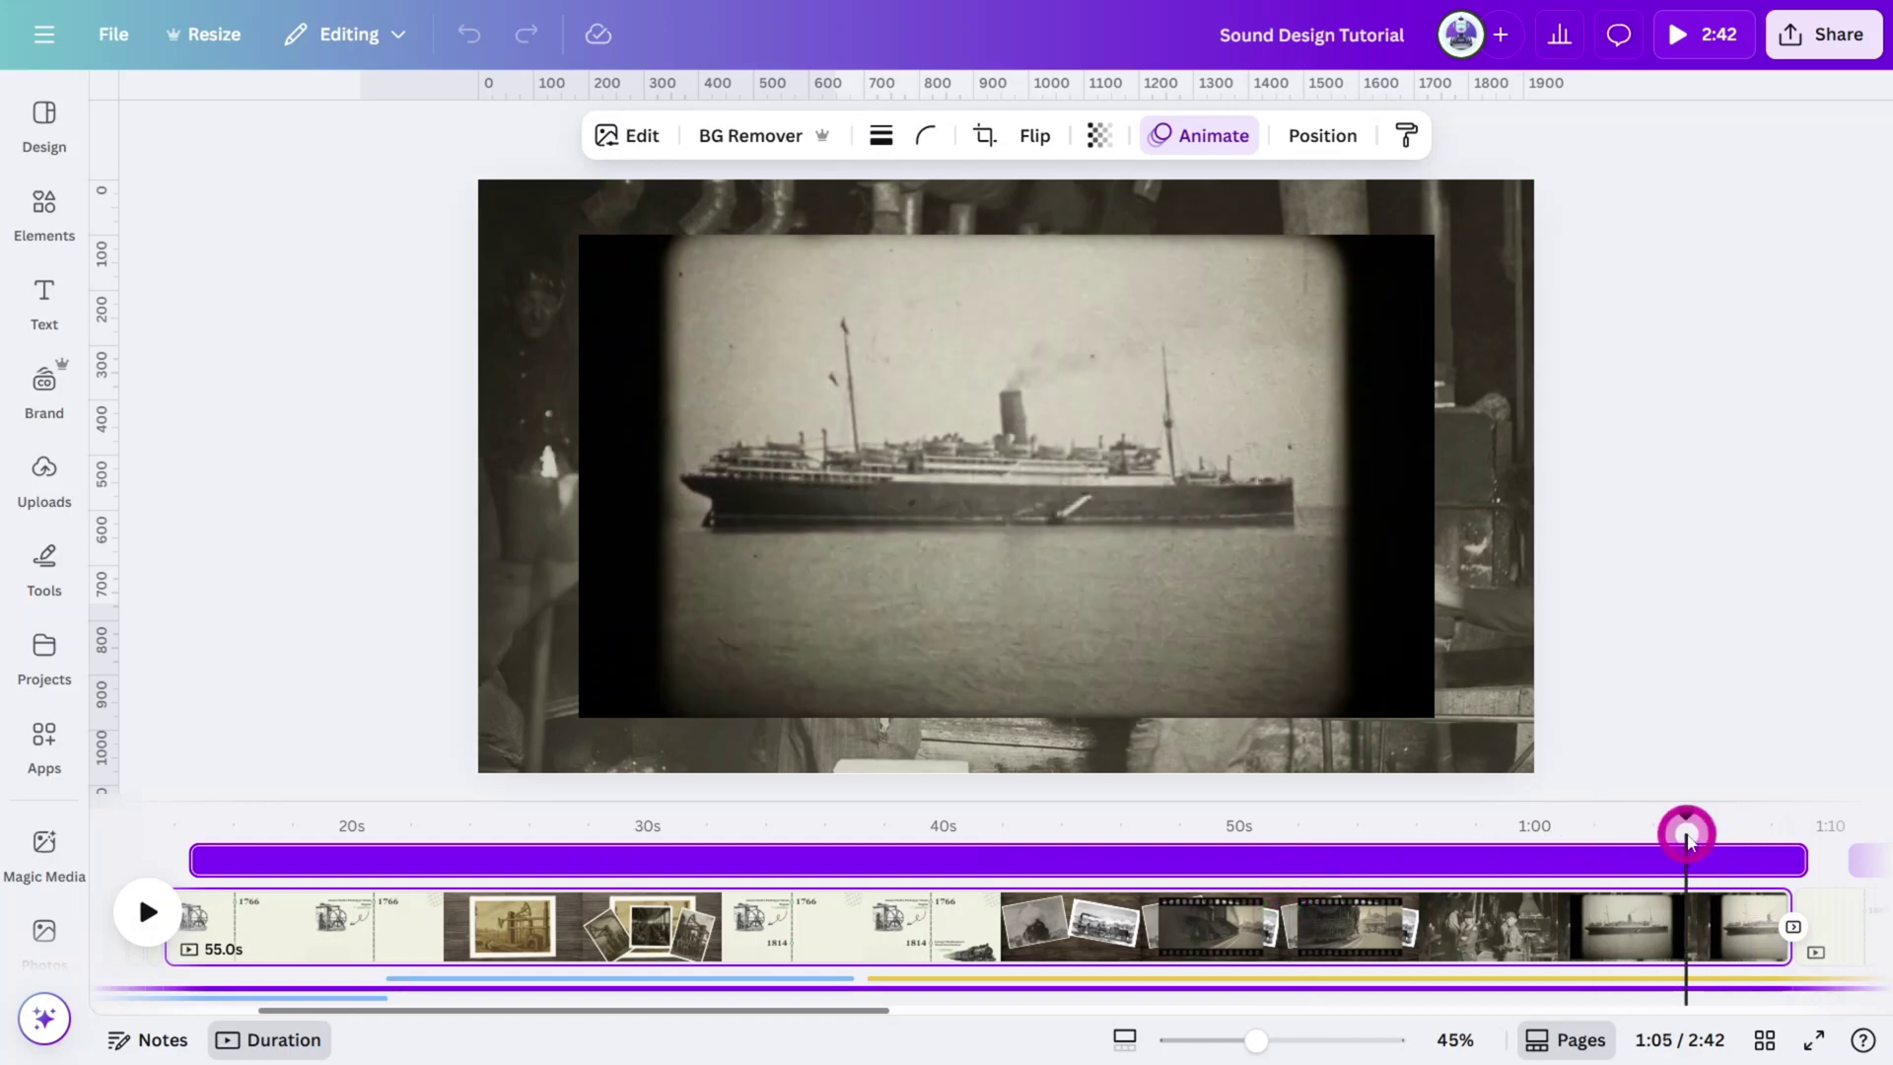
click(1688, 836)
key(space)
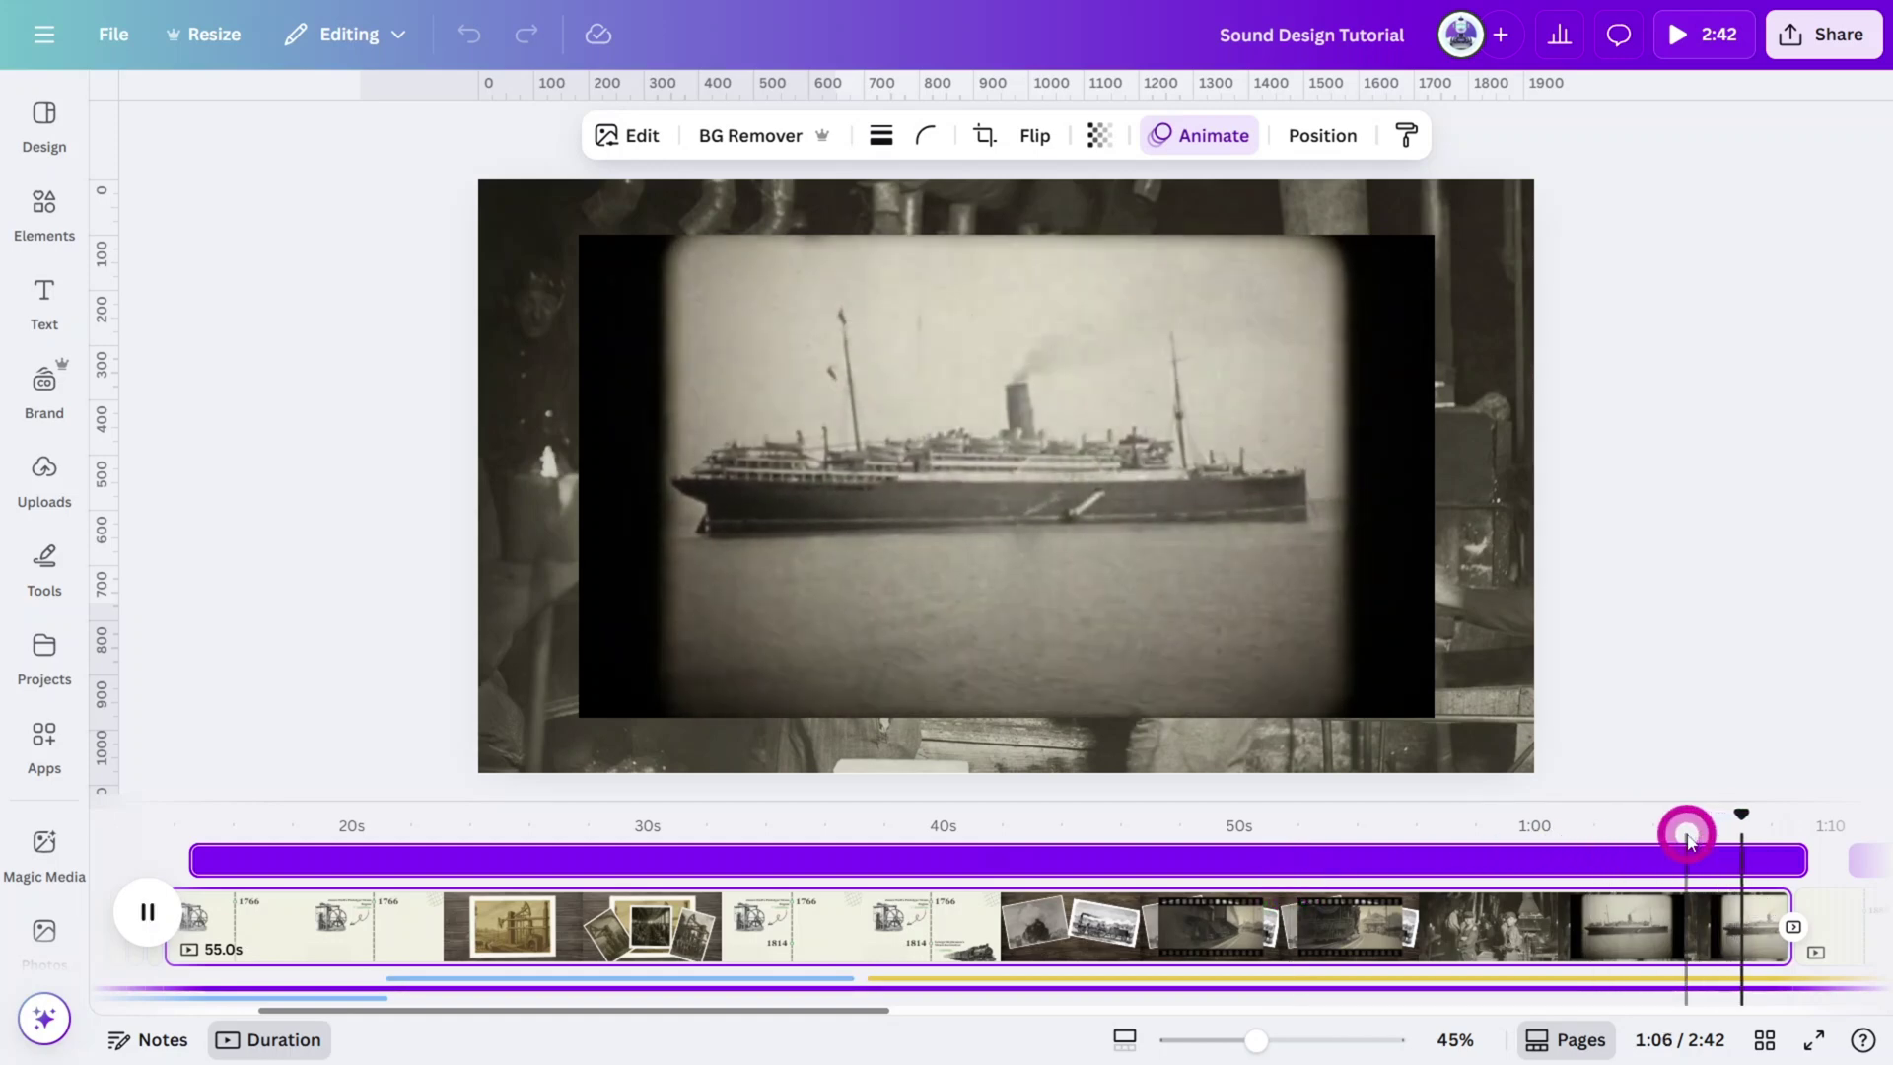
key(space)
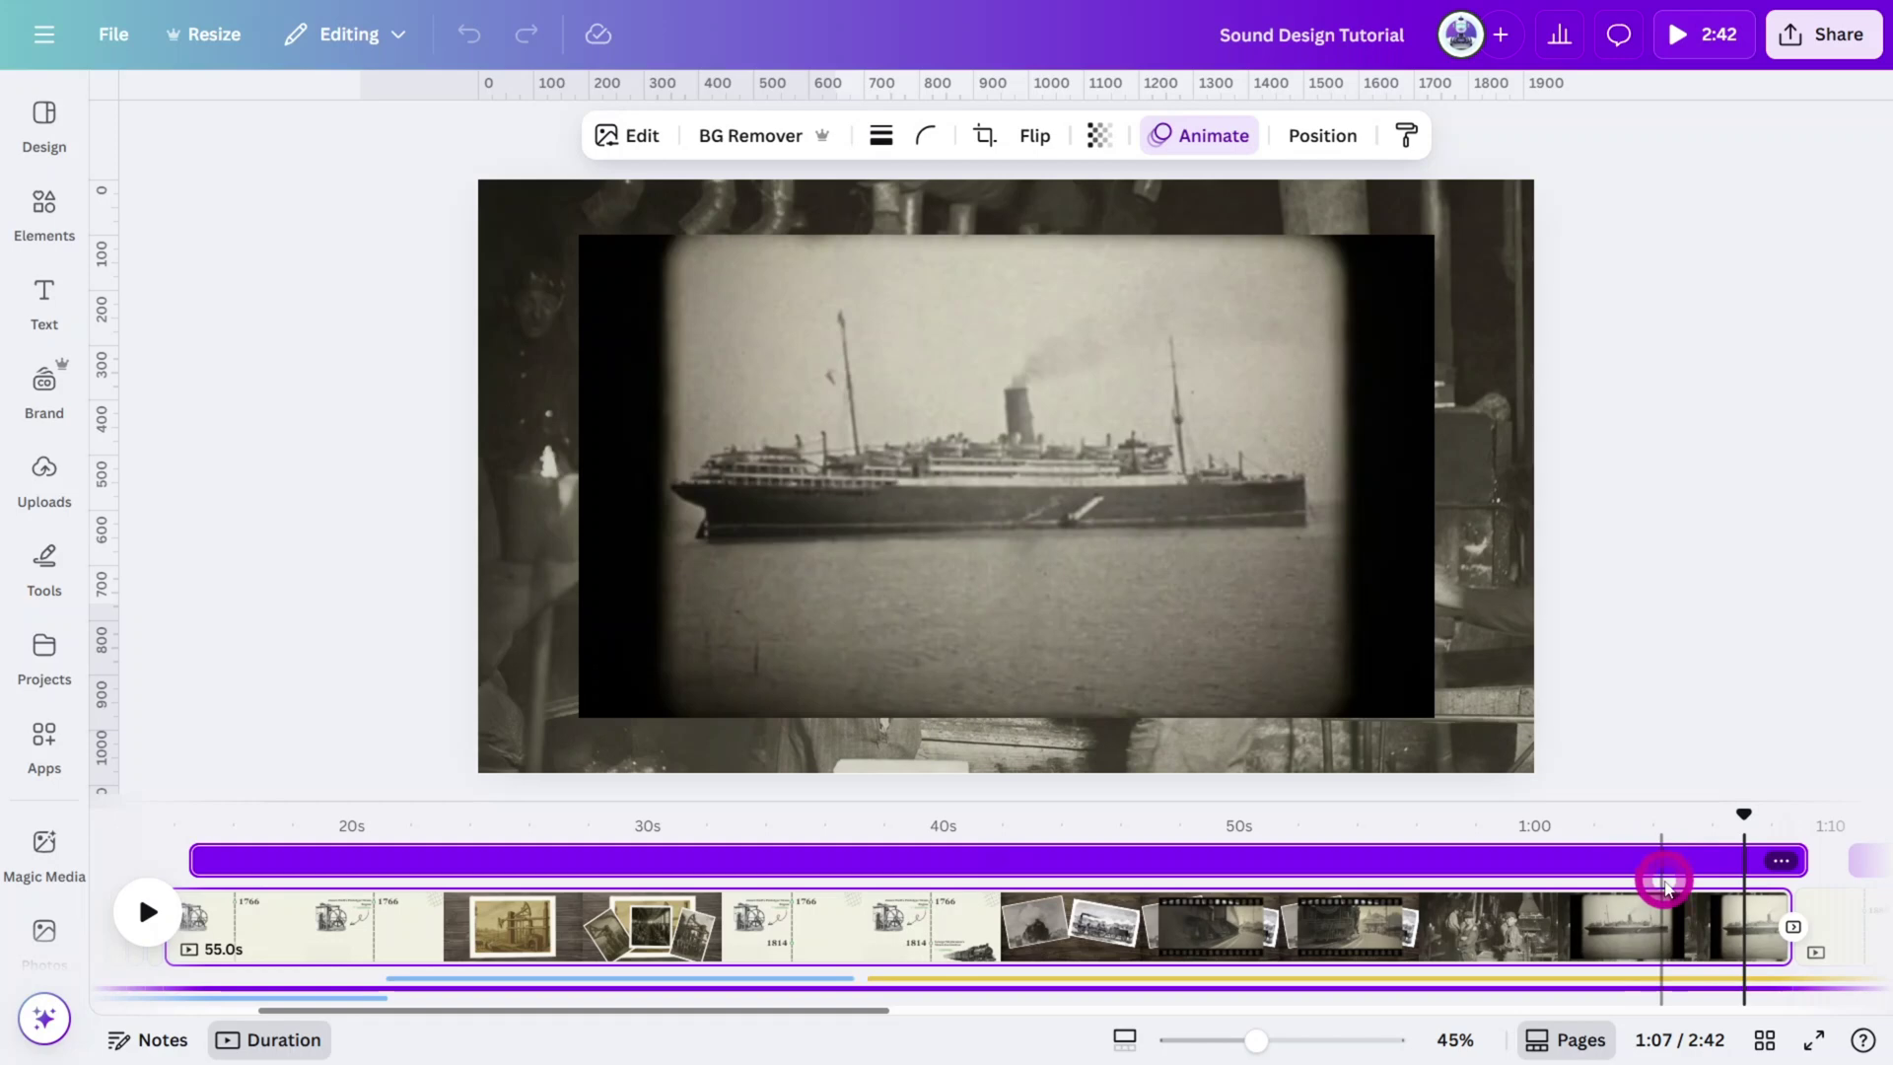
Split the purple audio track at about 1:04, delete the rest, and replay the ending to check.
click(1691, 992)
drag(1691, 992, 1564, 844)
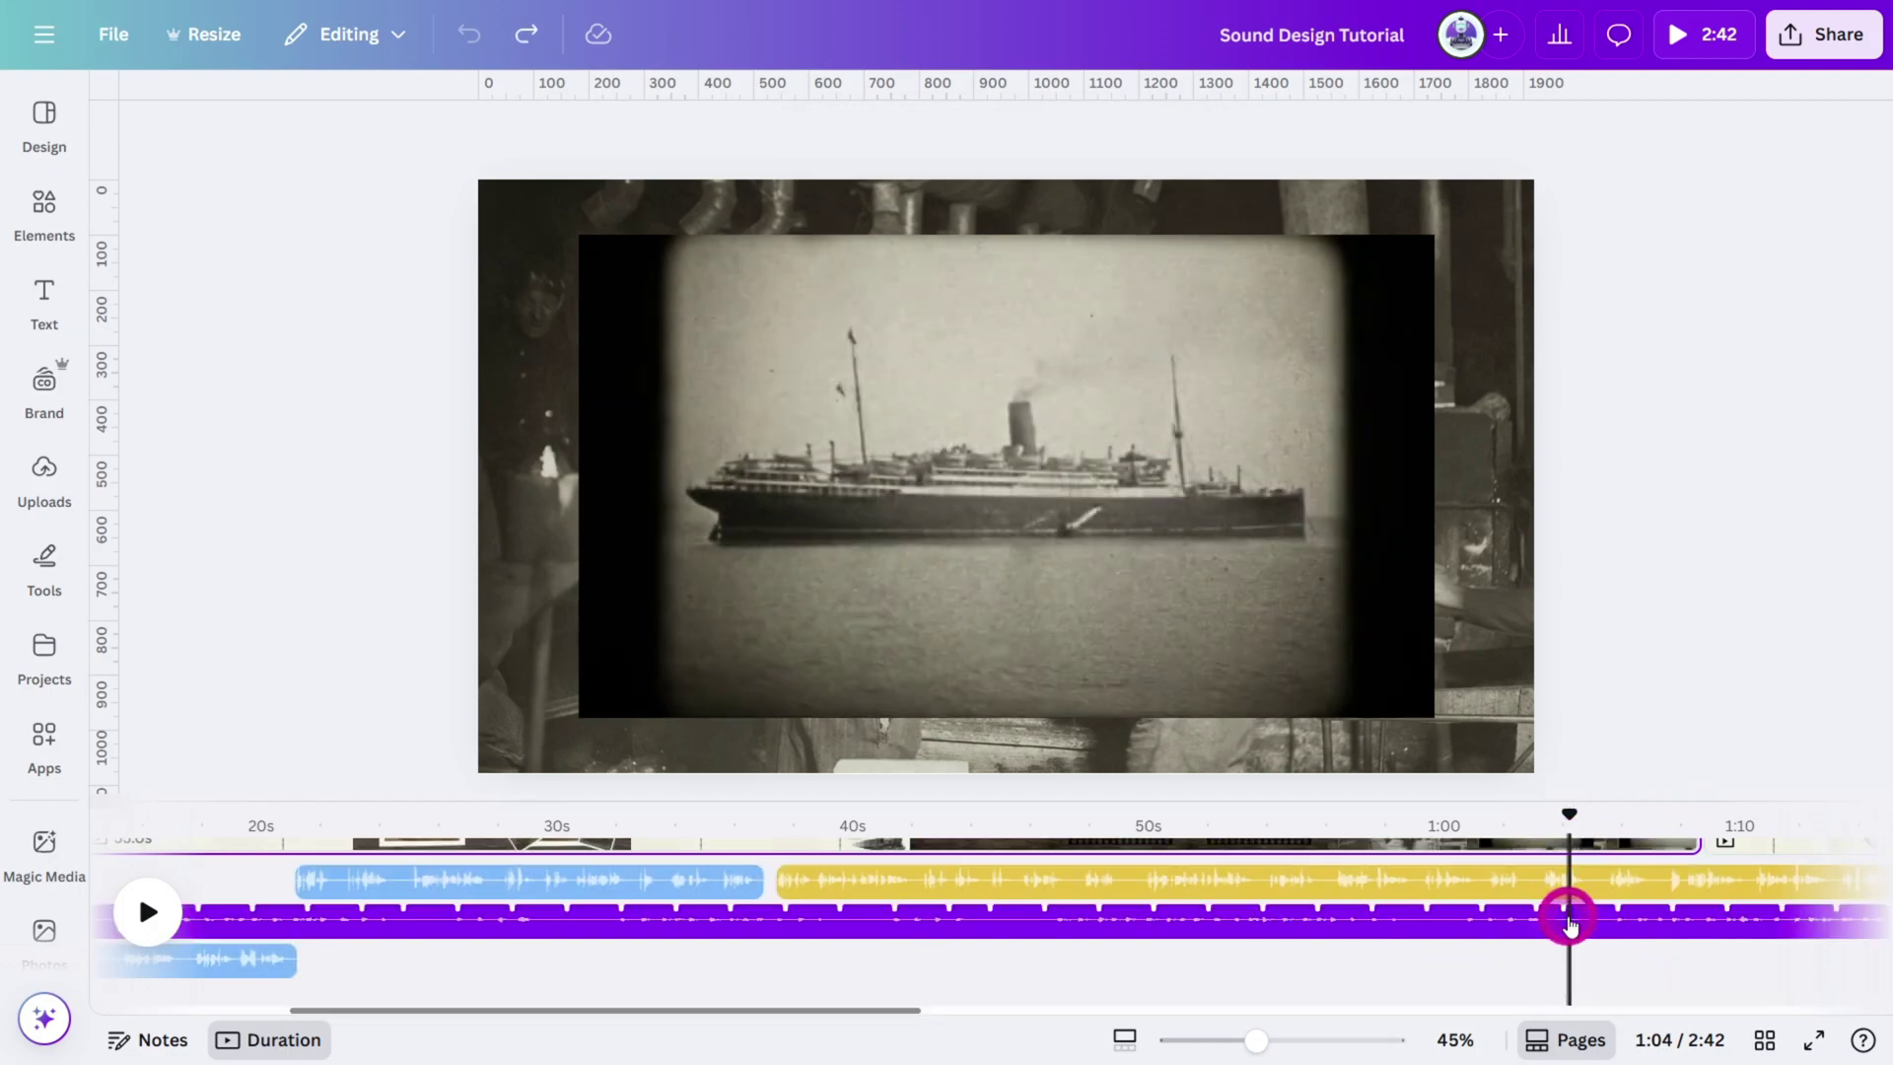
right_click(1564, 908)
click(1689, 828)
key(Delete)
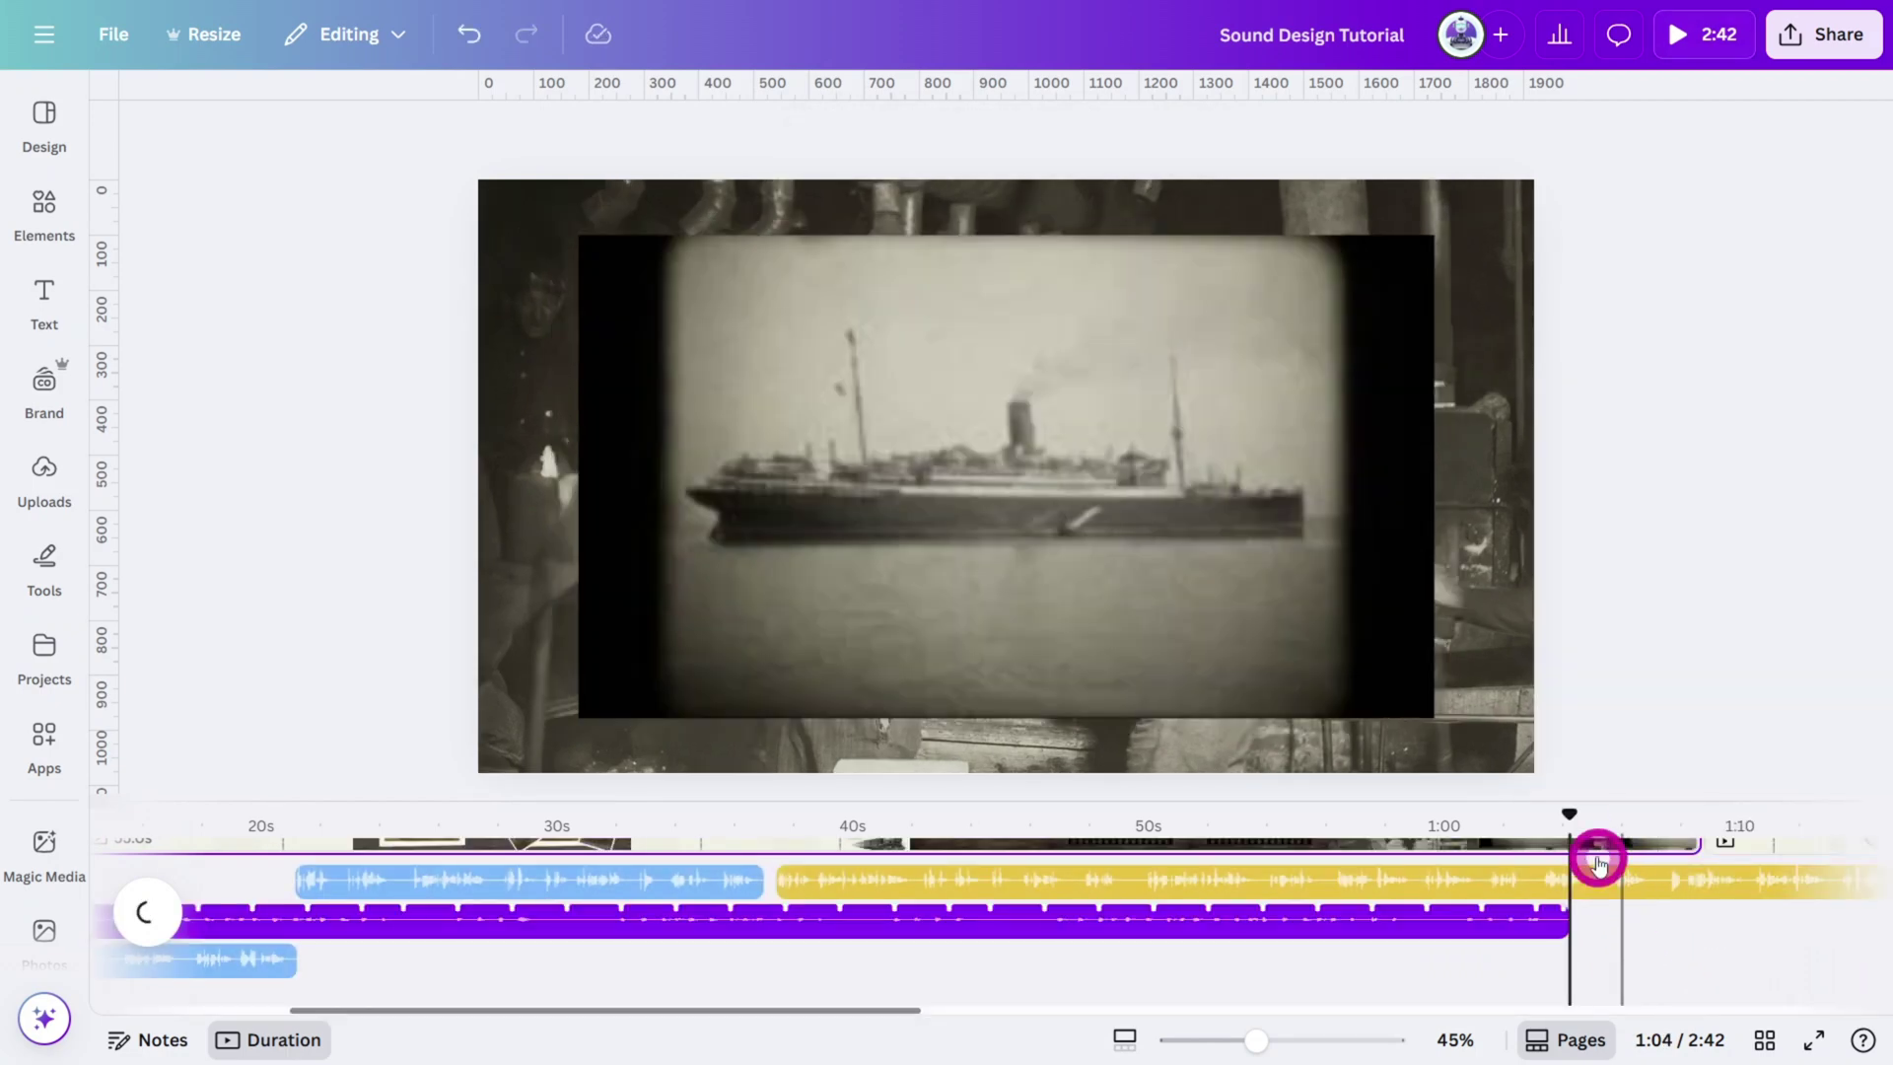
drag(1597, 858, 1422, 838)
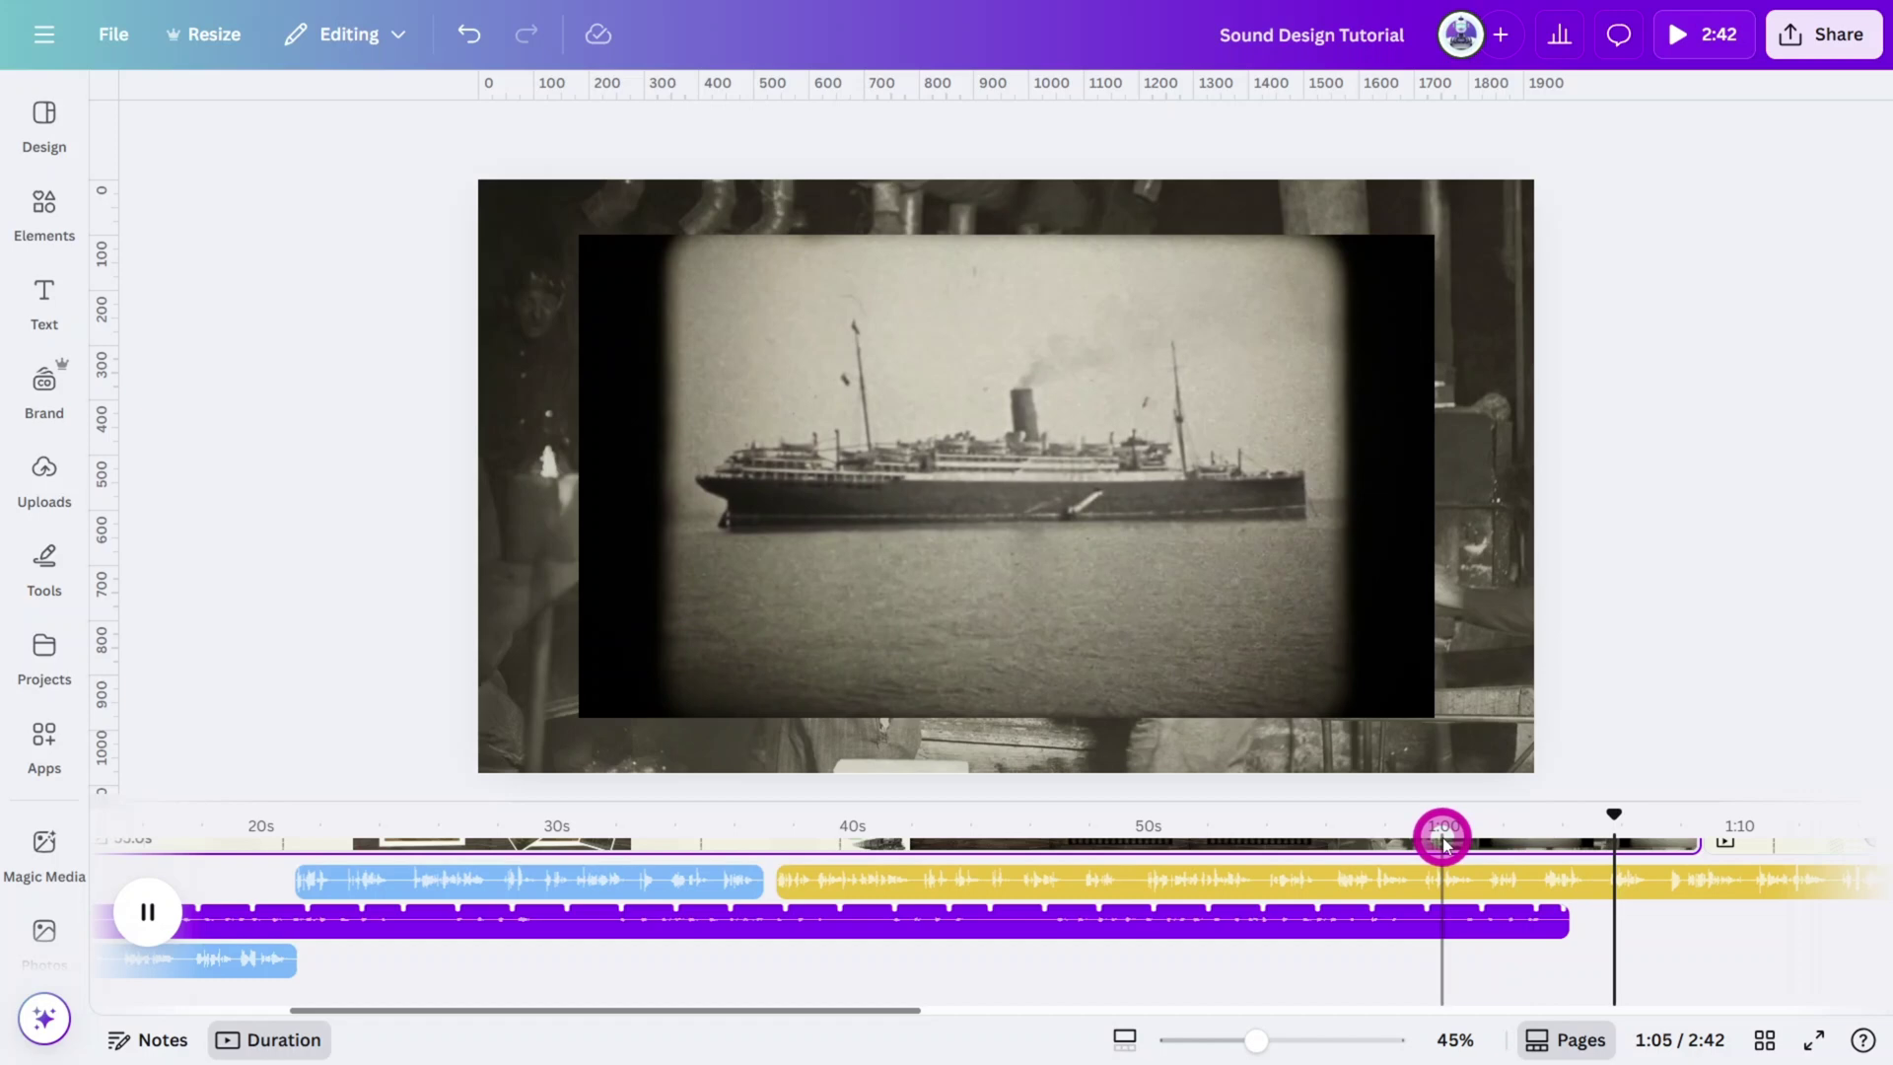
click(1573, 917)
click(1528, 838)
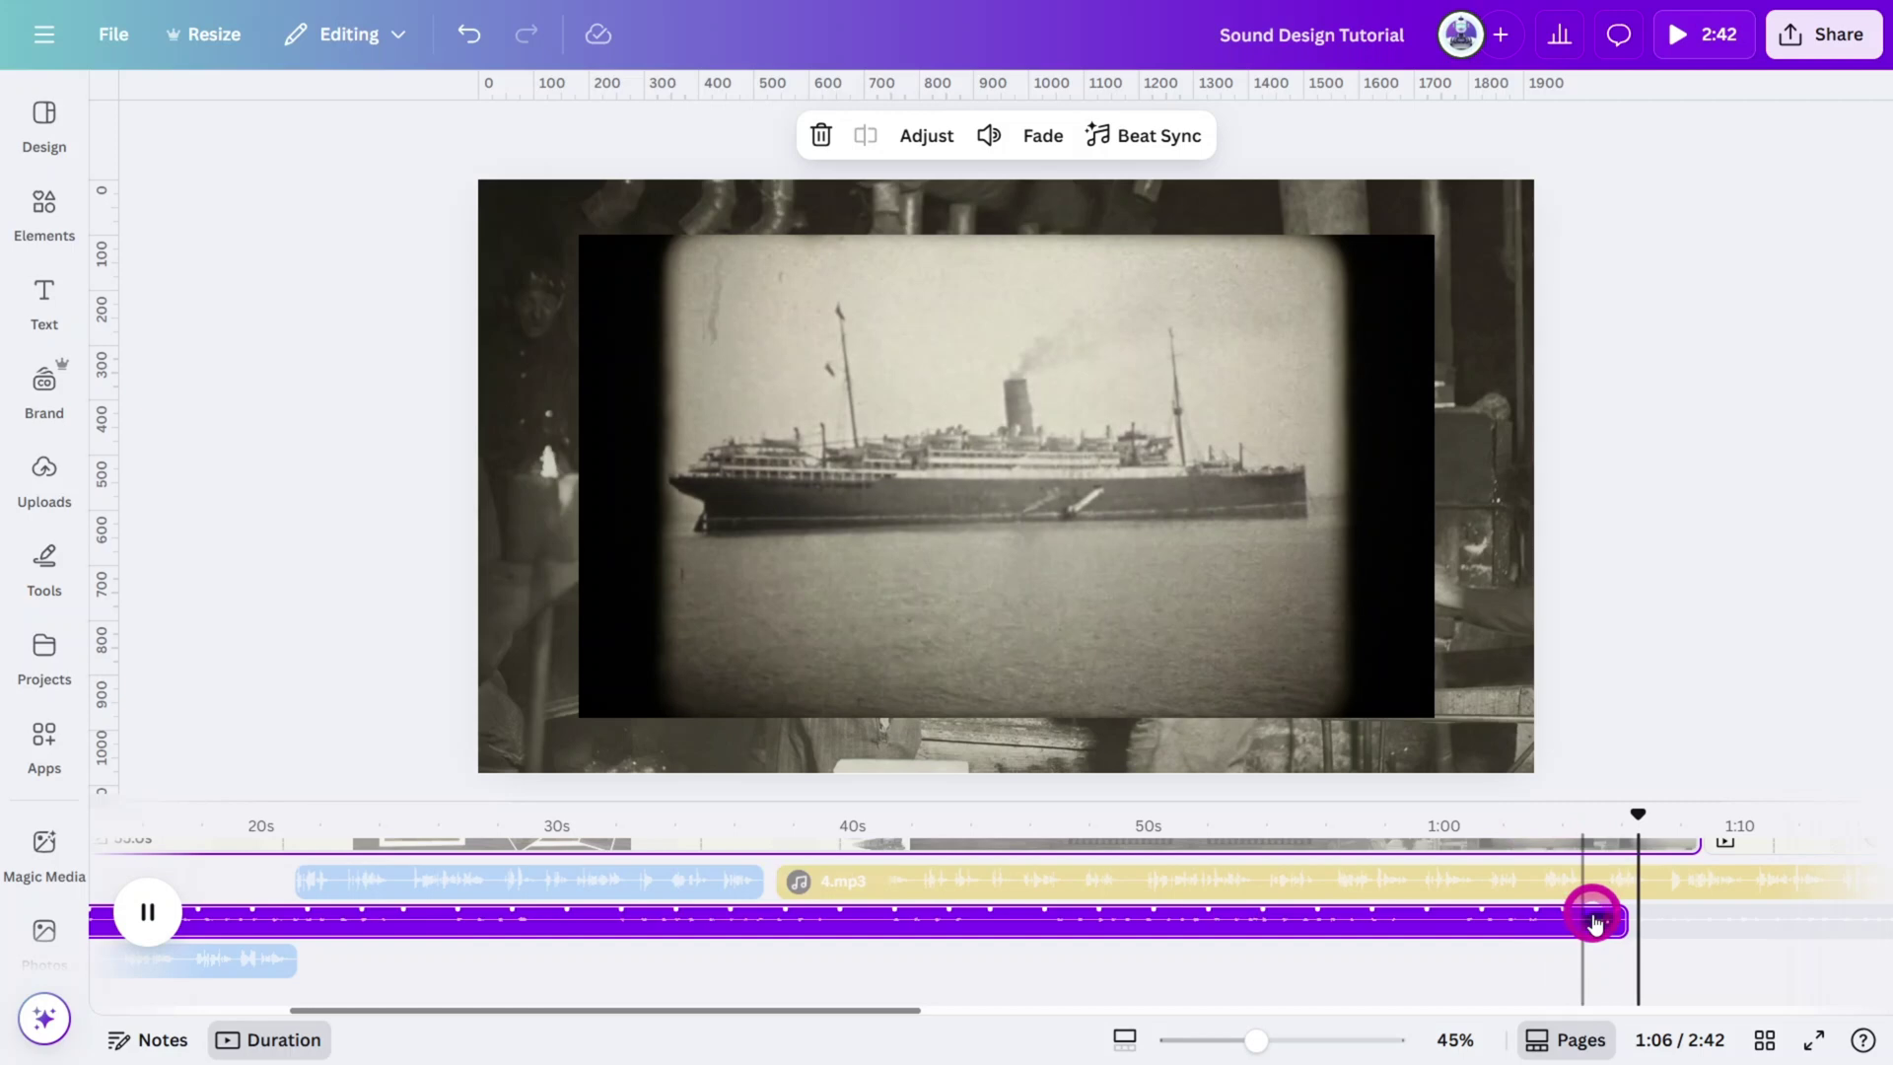
click(1552, 826)
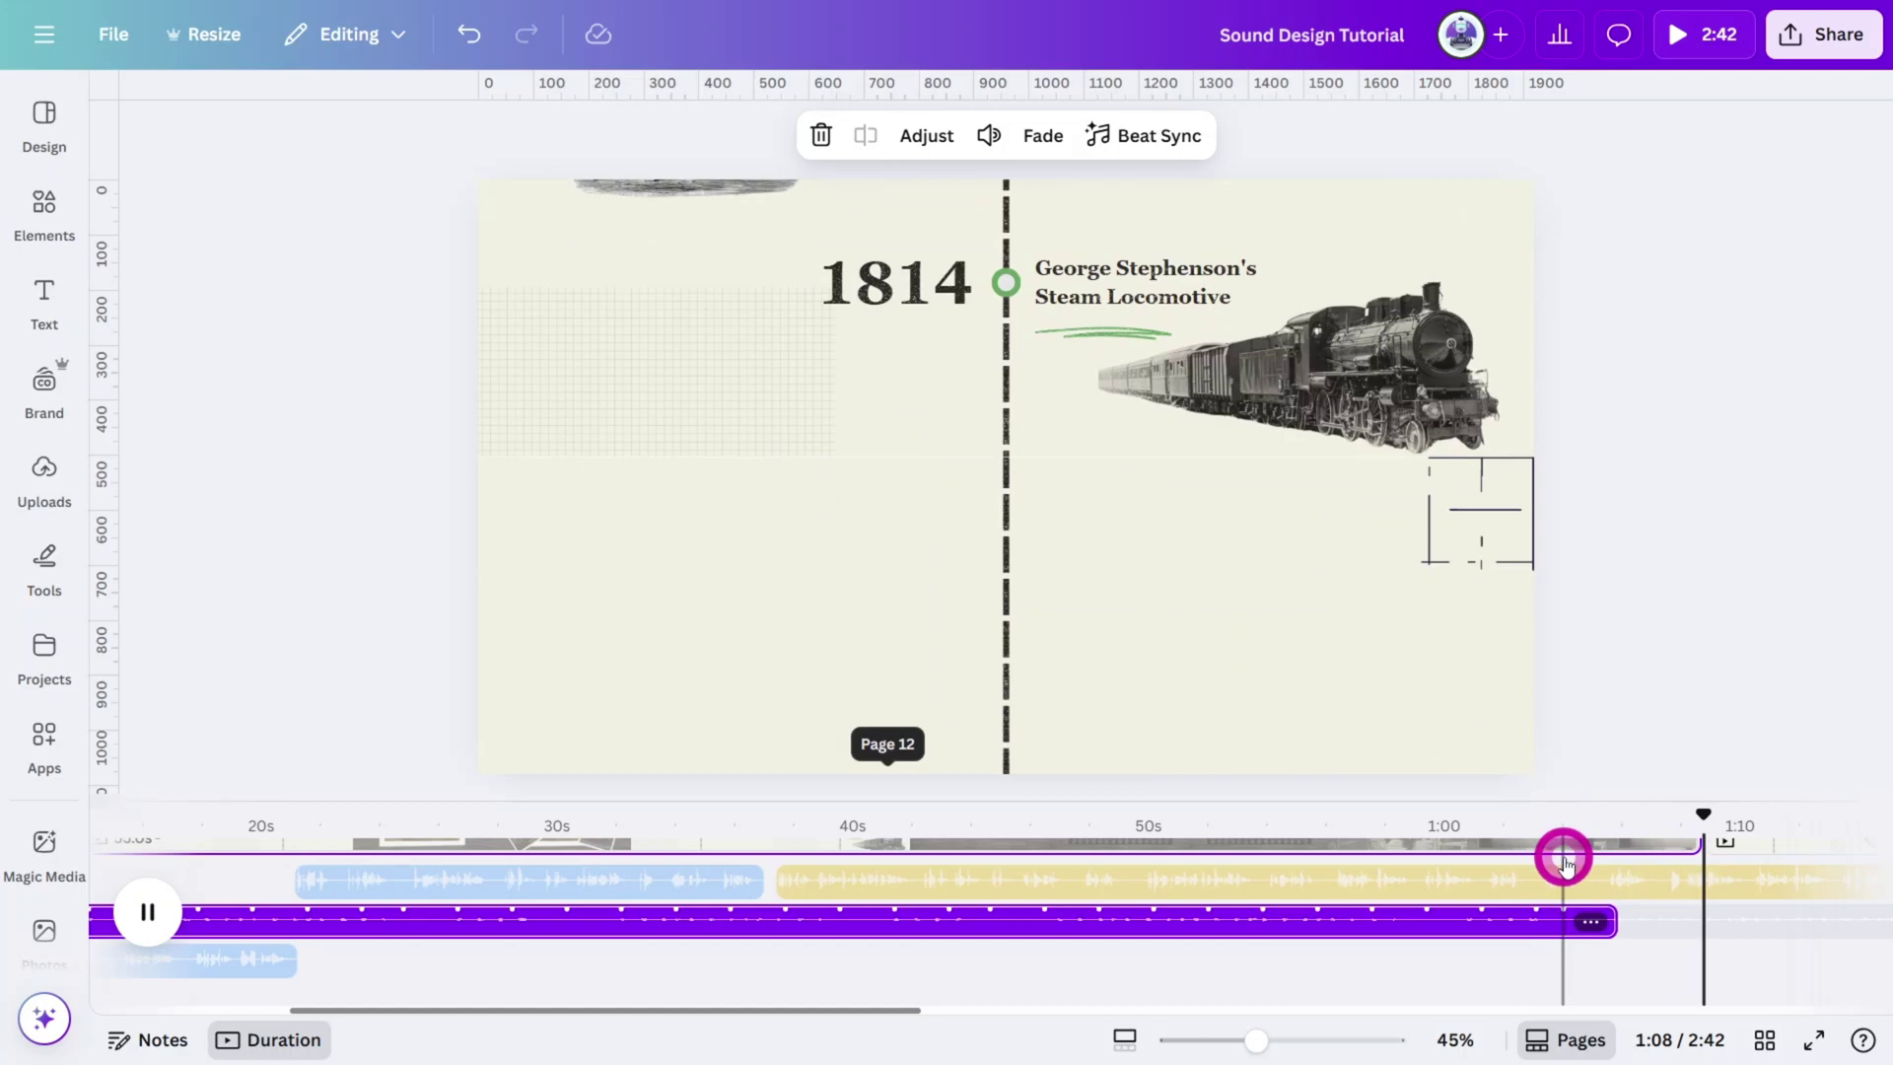
Search the audio library for ARTHUR BENSON tracks.
scroll(42, 794, down, 3)
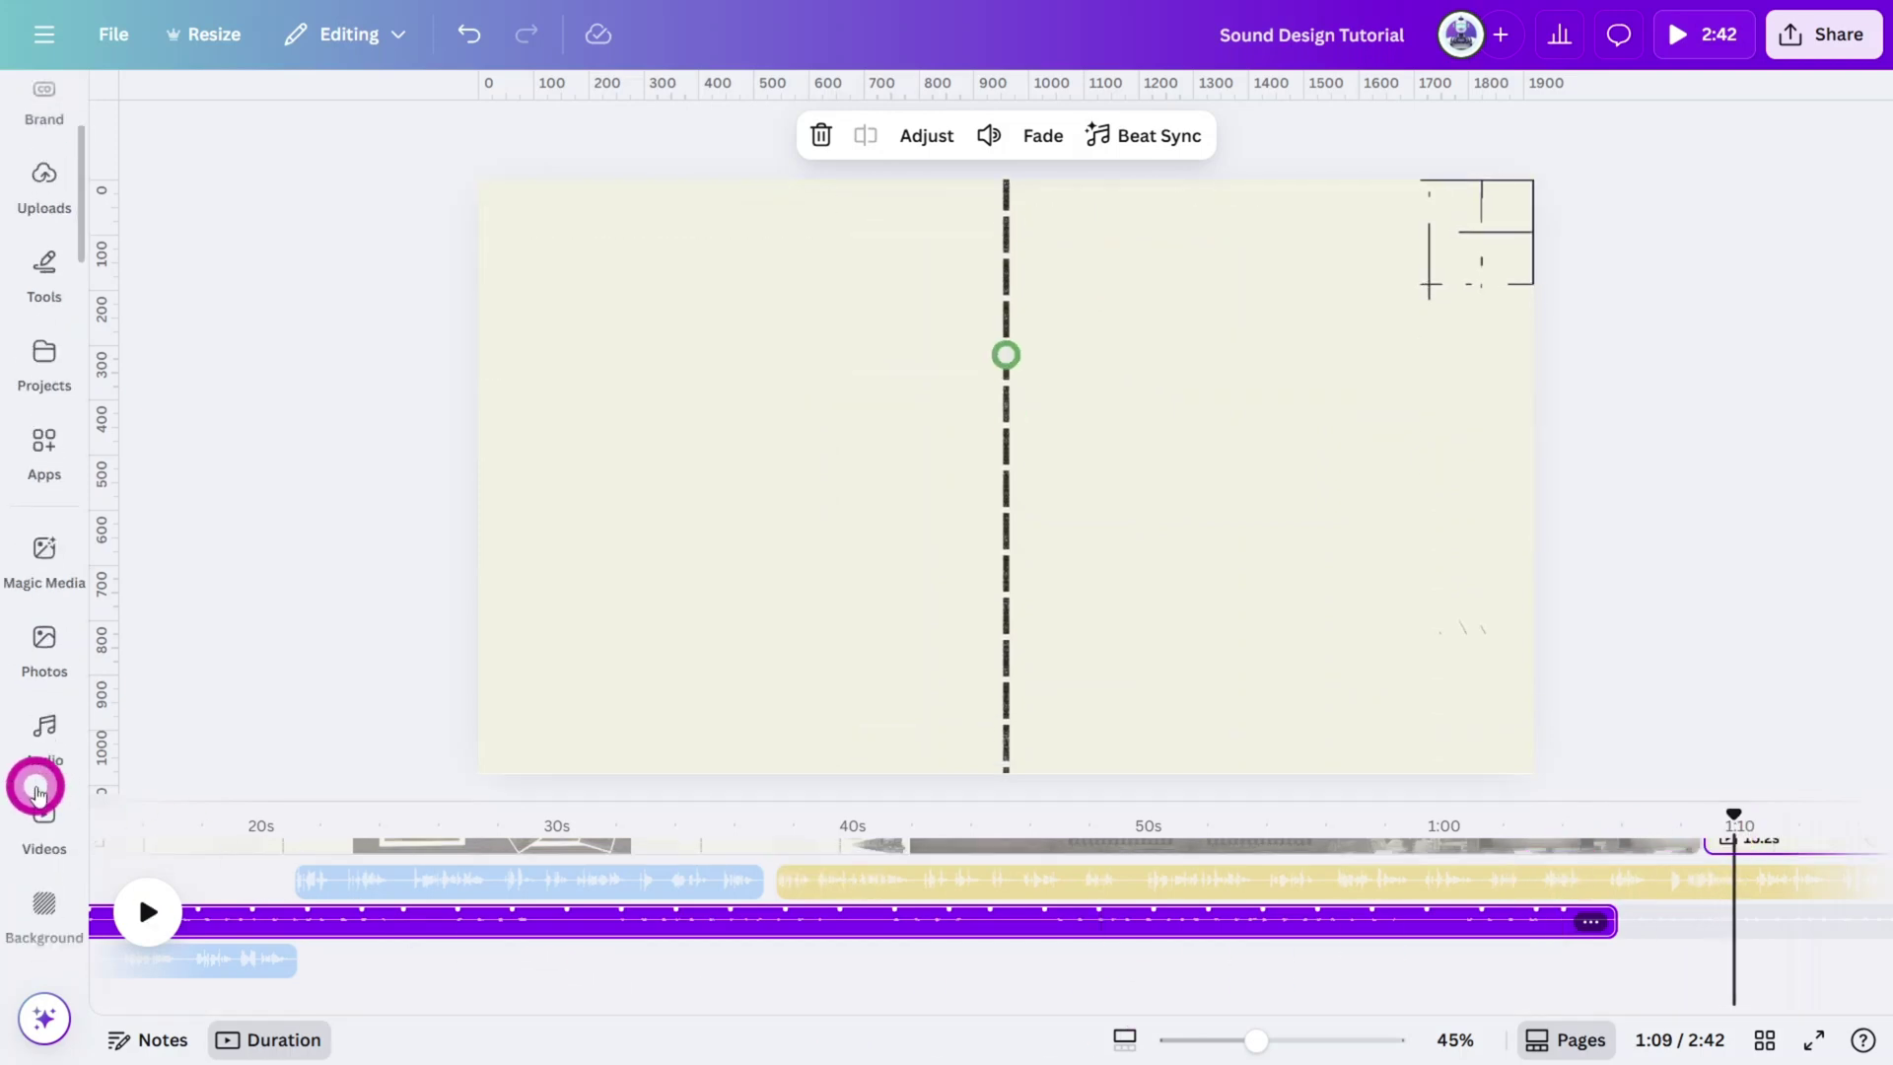
click(35, 789)
scroll(35, 788, down, 1)
click(35, 793)
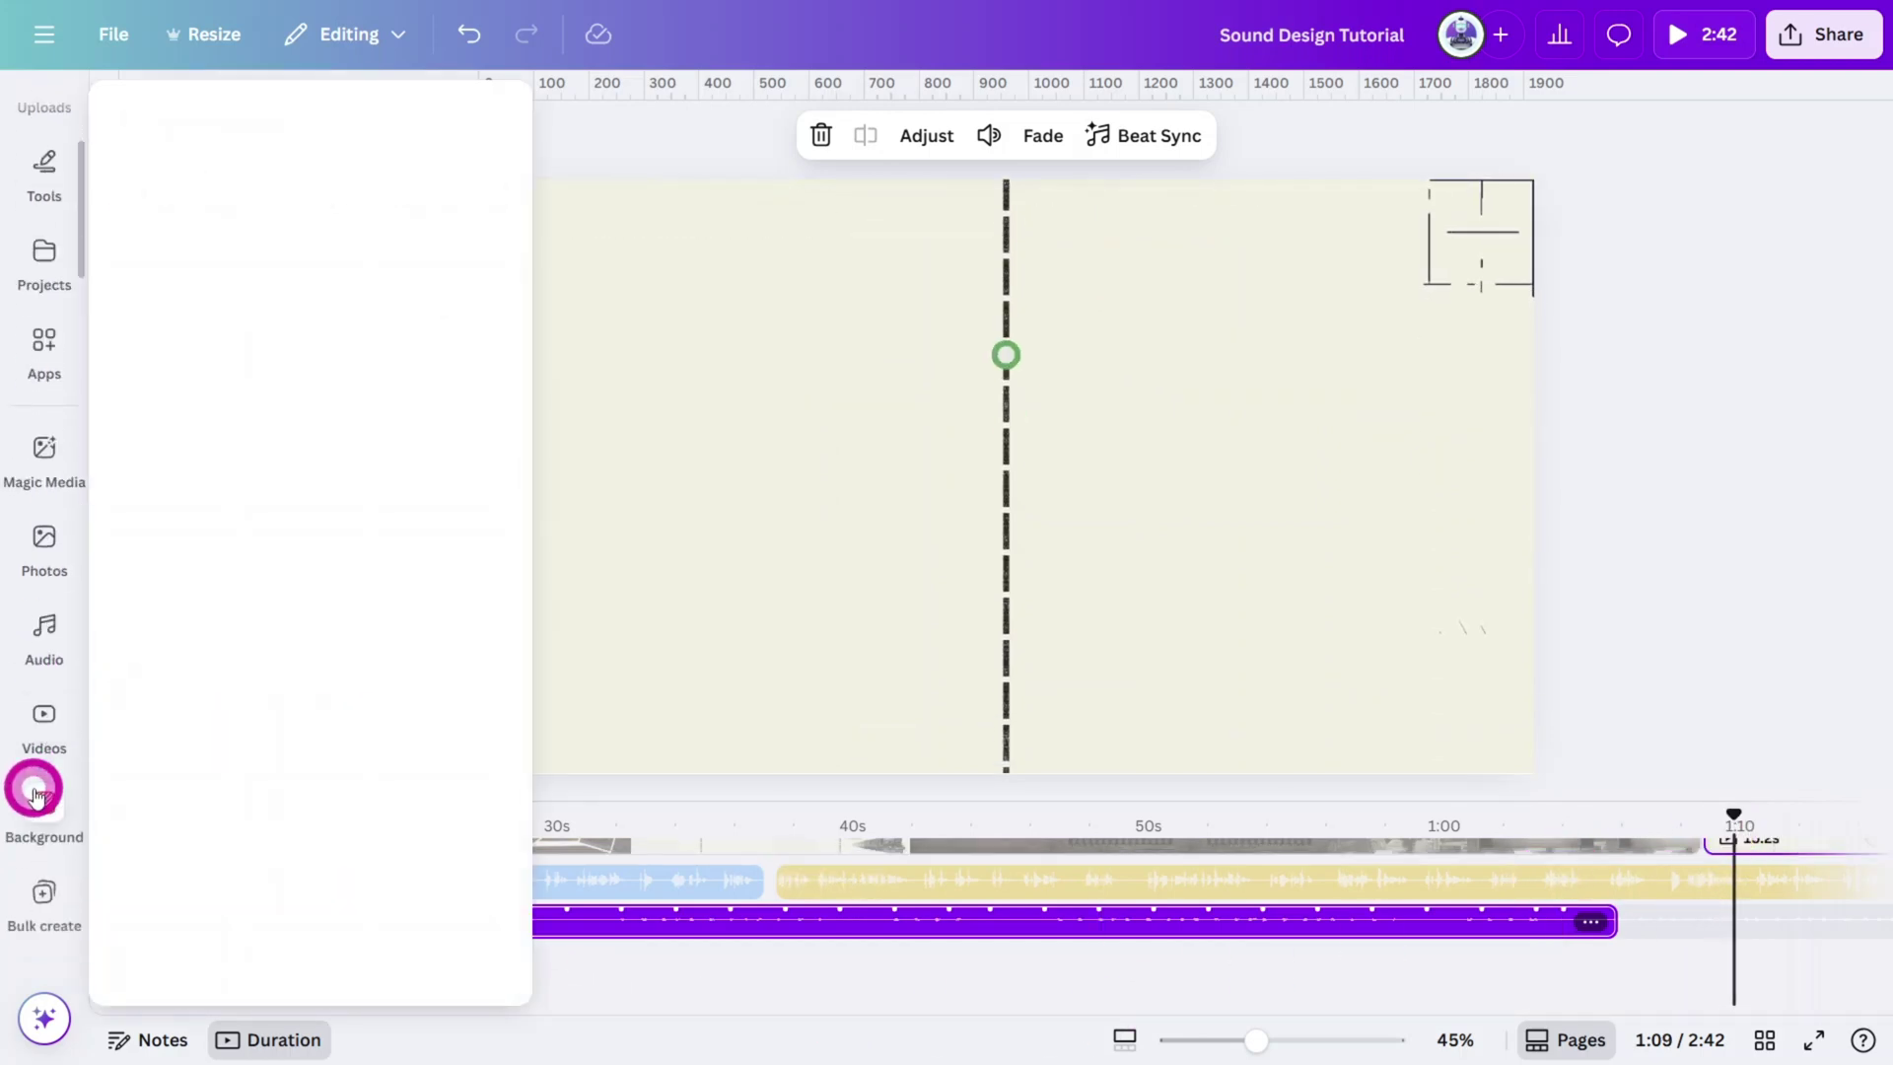
click(46, 641)
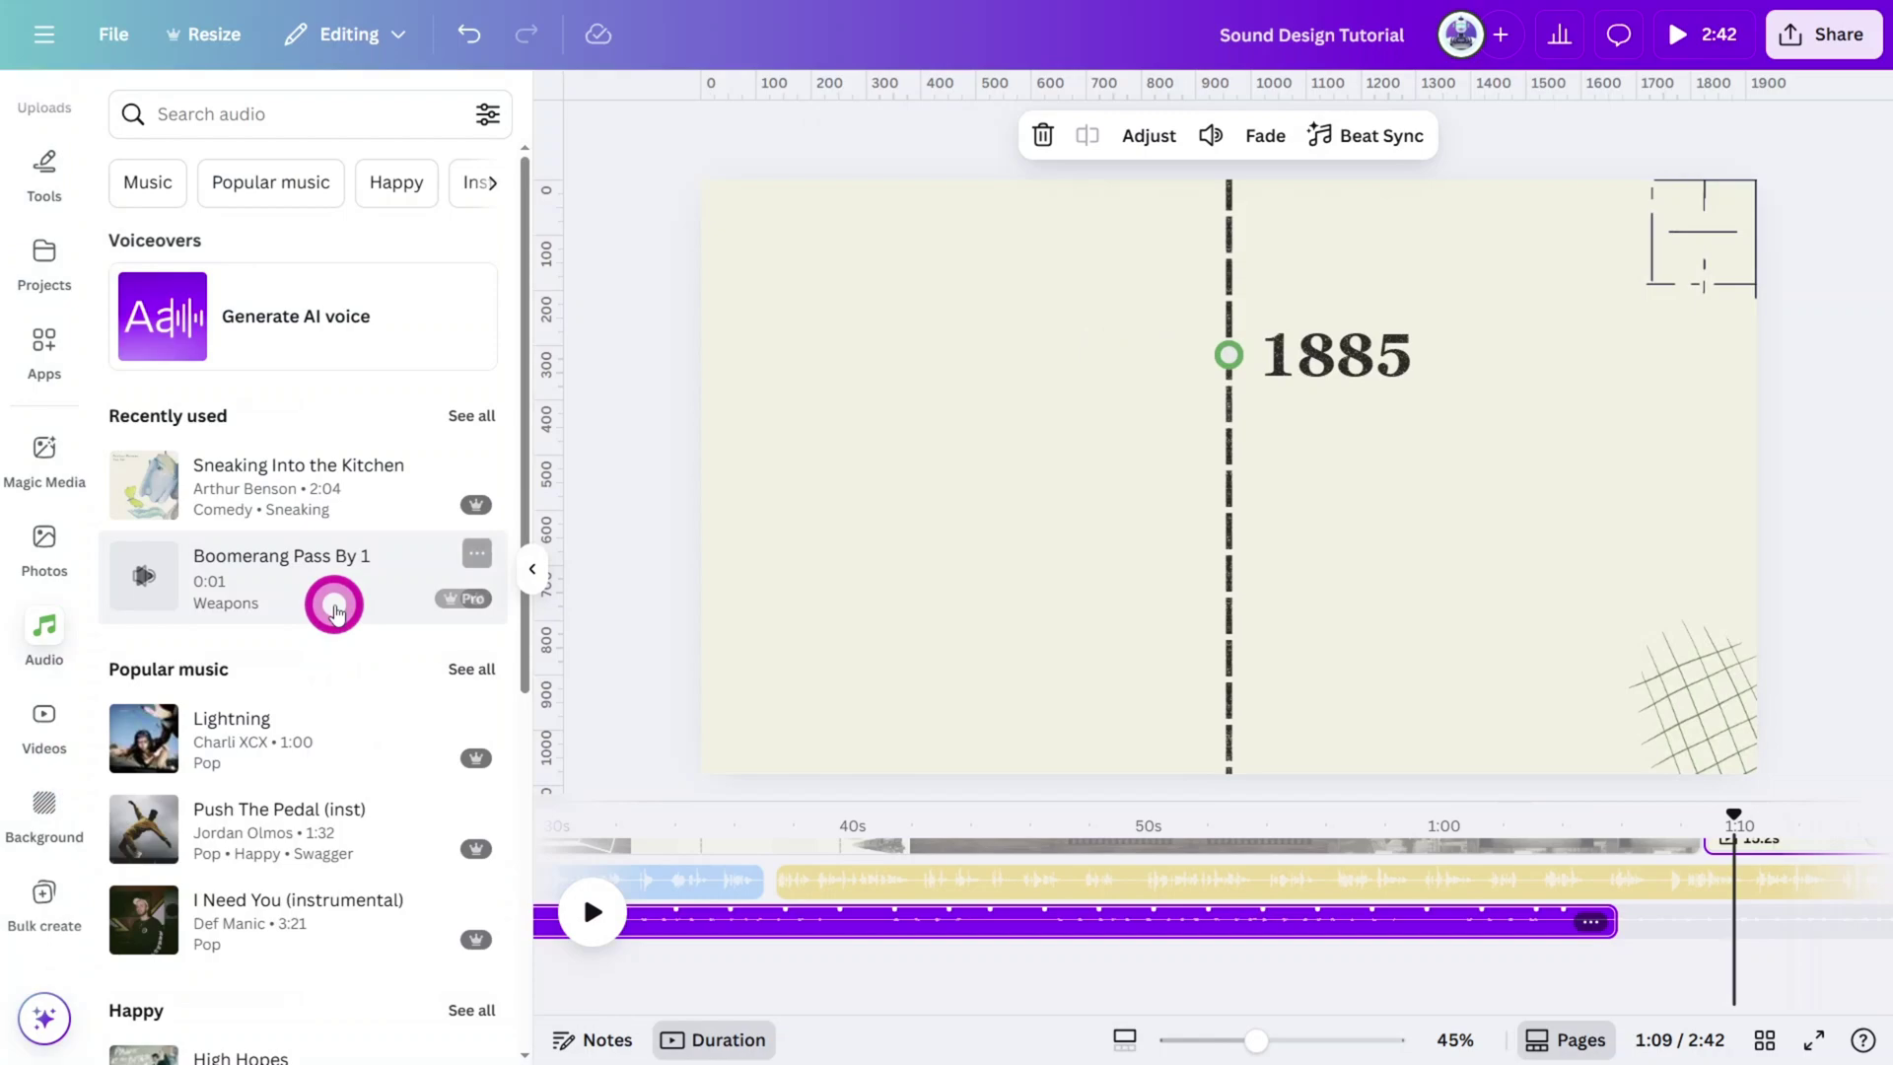
click(275, 116)
text(ARTHUR BENSON)
key(Return)
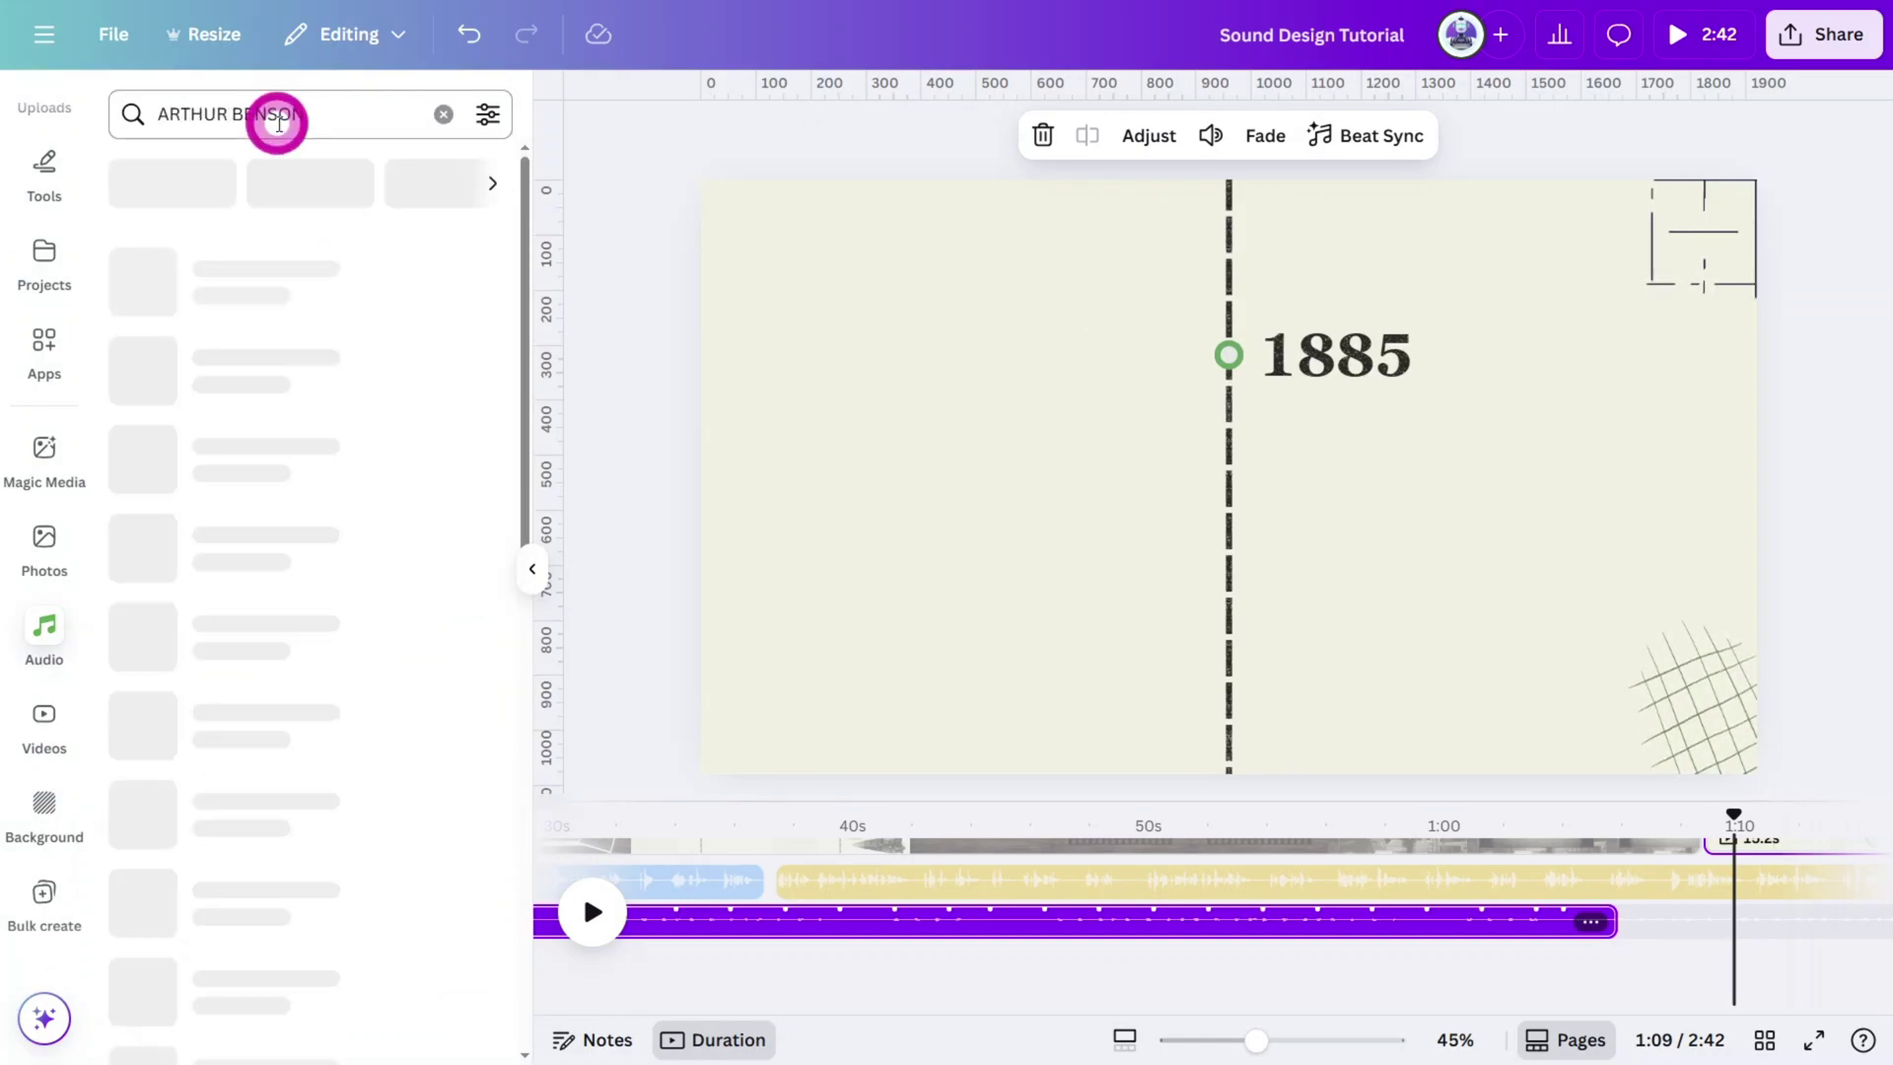
Drag Simple Pleasantries onto the timeline at about 1:08 under the 1885 Benz page.
scroll(375, 405, down, 5)
scroll(375, 406, down, 10)
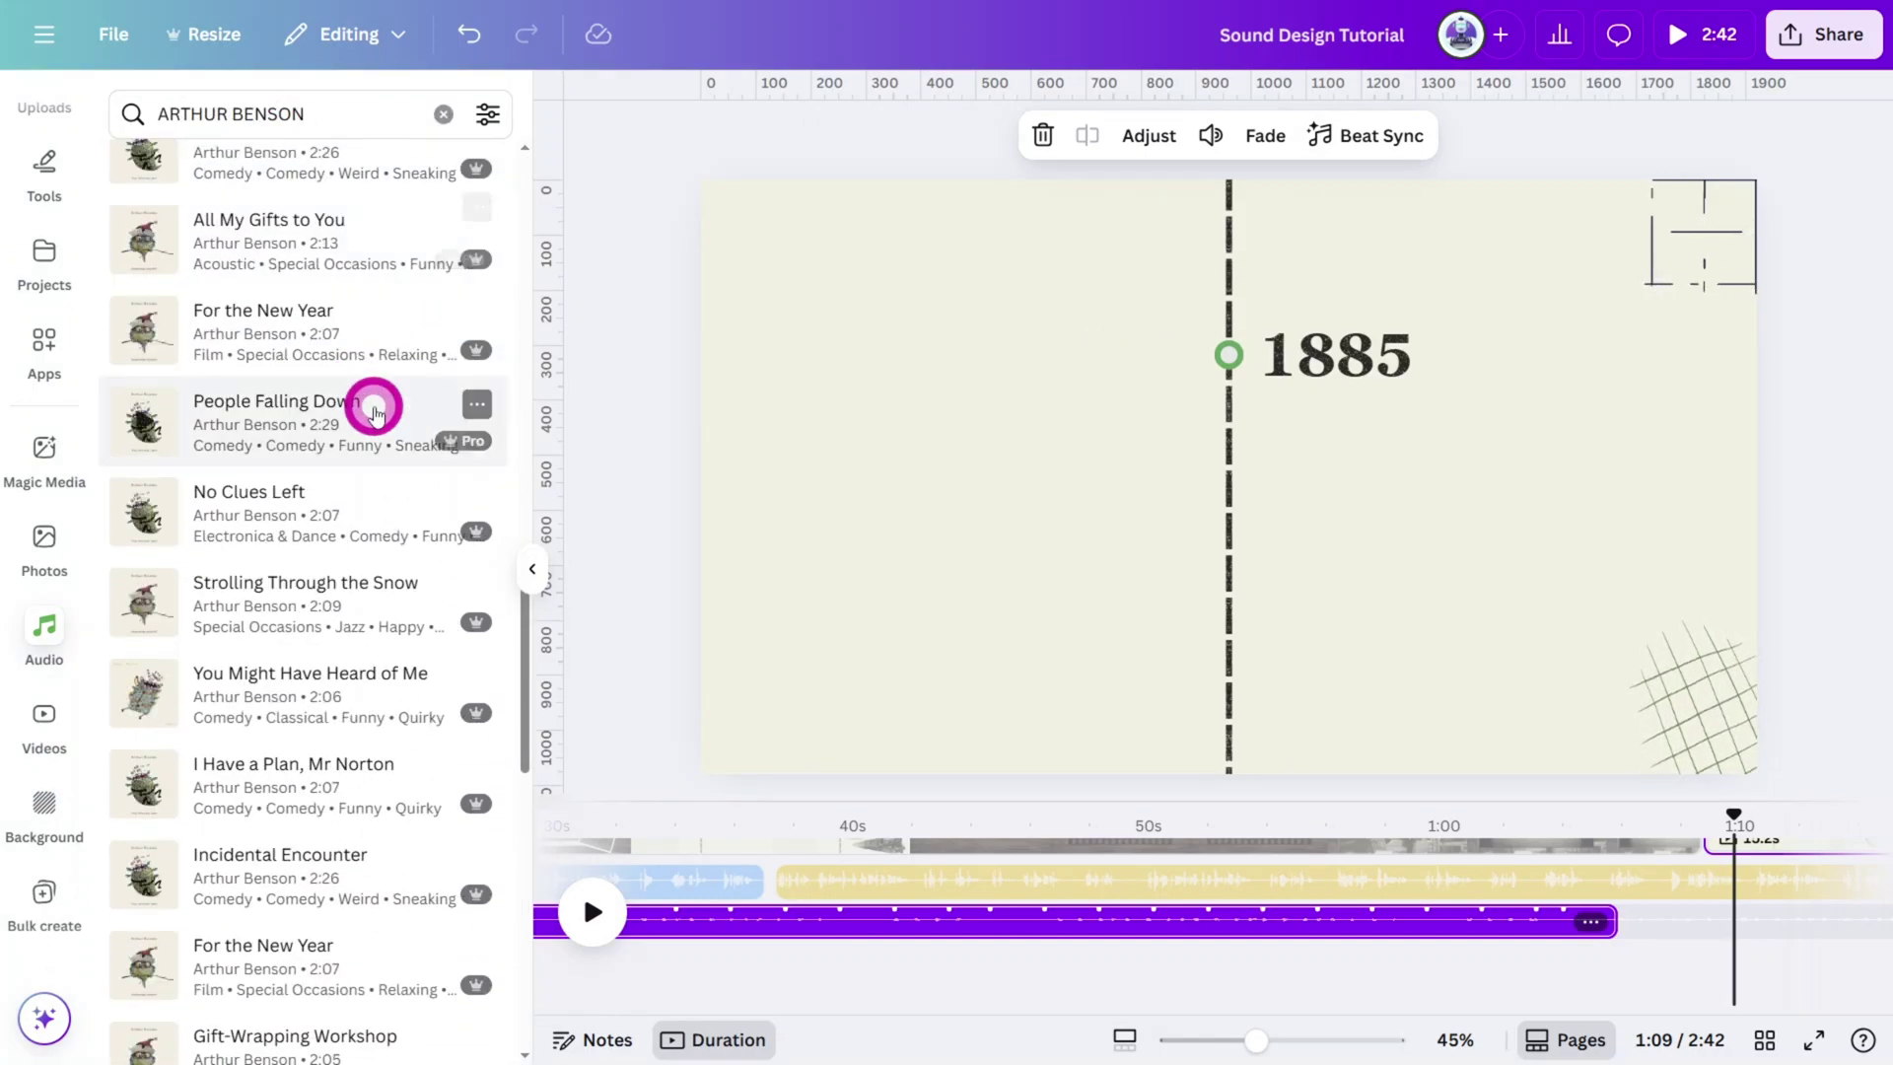
scroll(373, 409, down, 6)
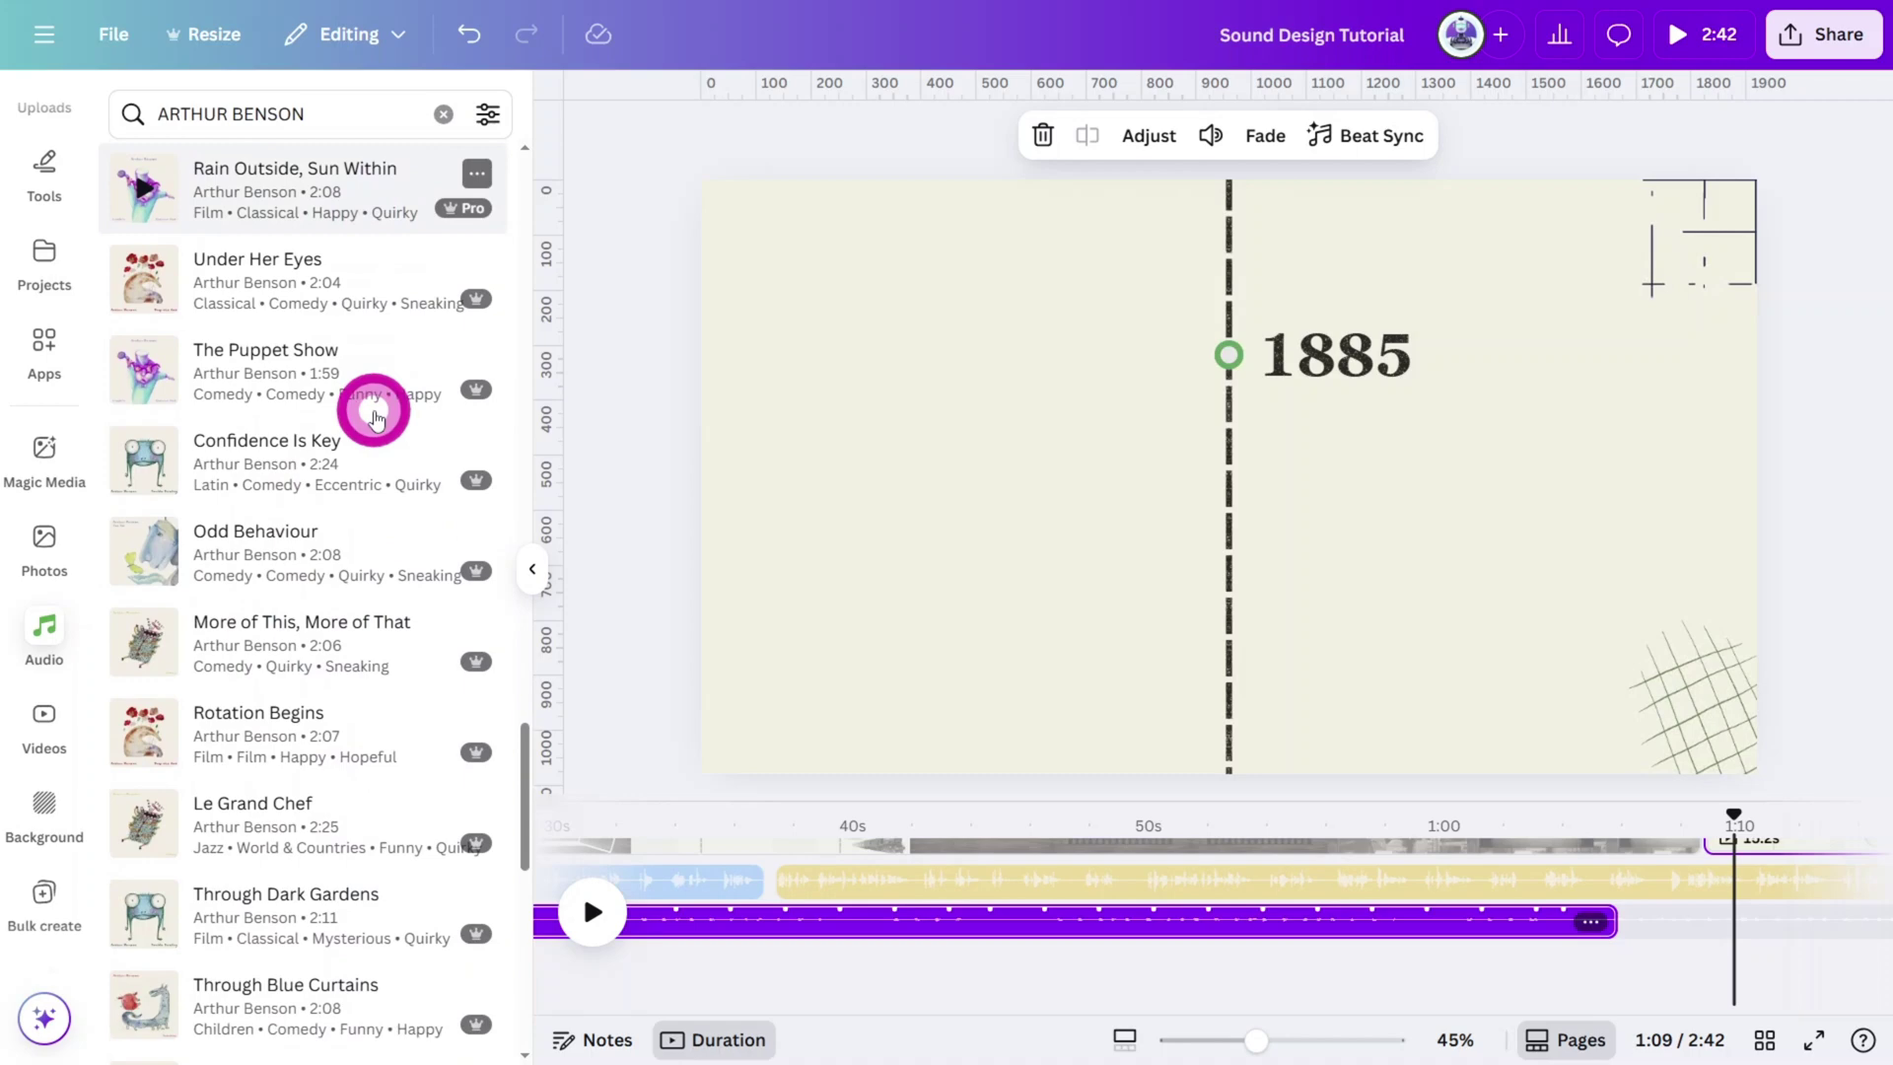
drag(149, 678, 1821, 938)
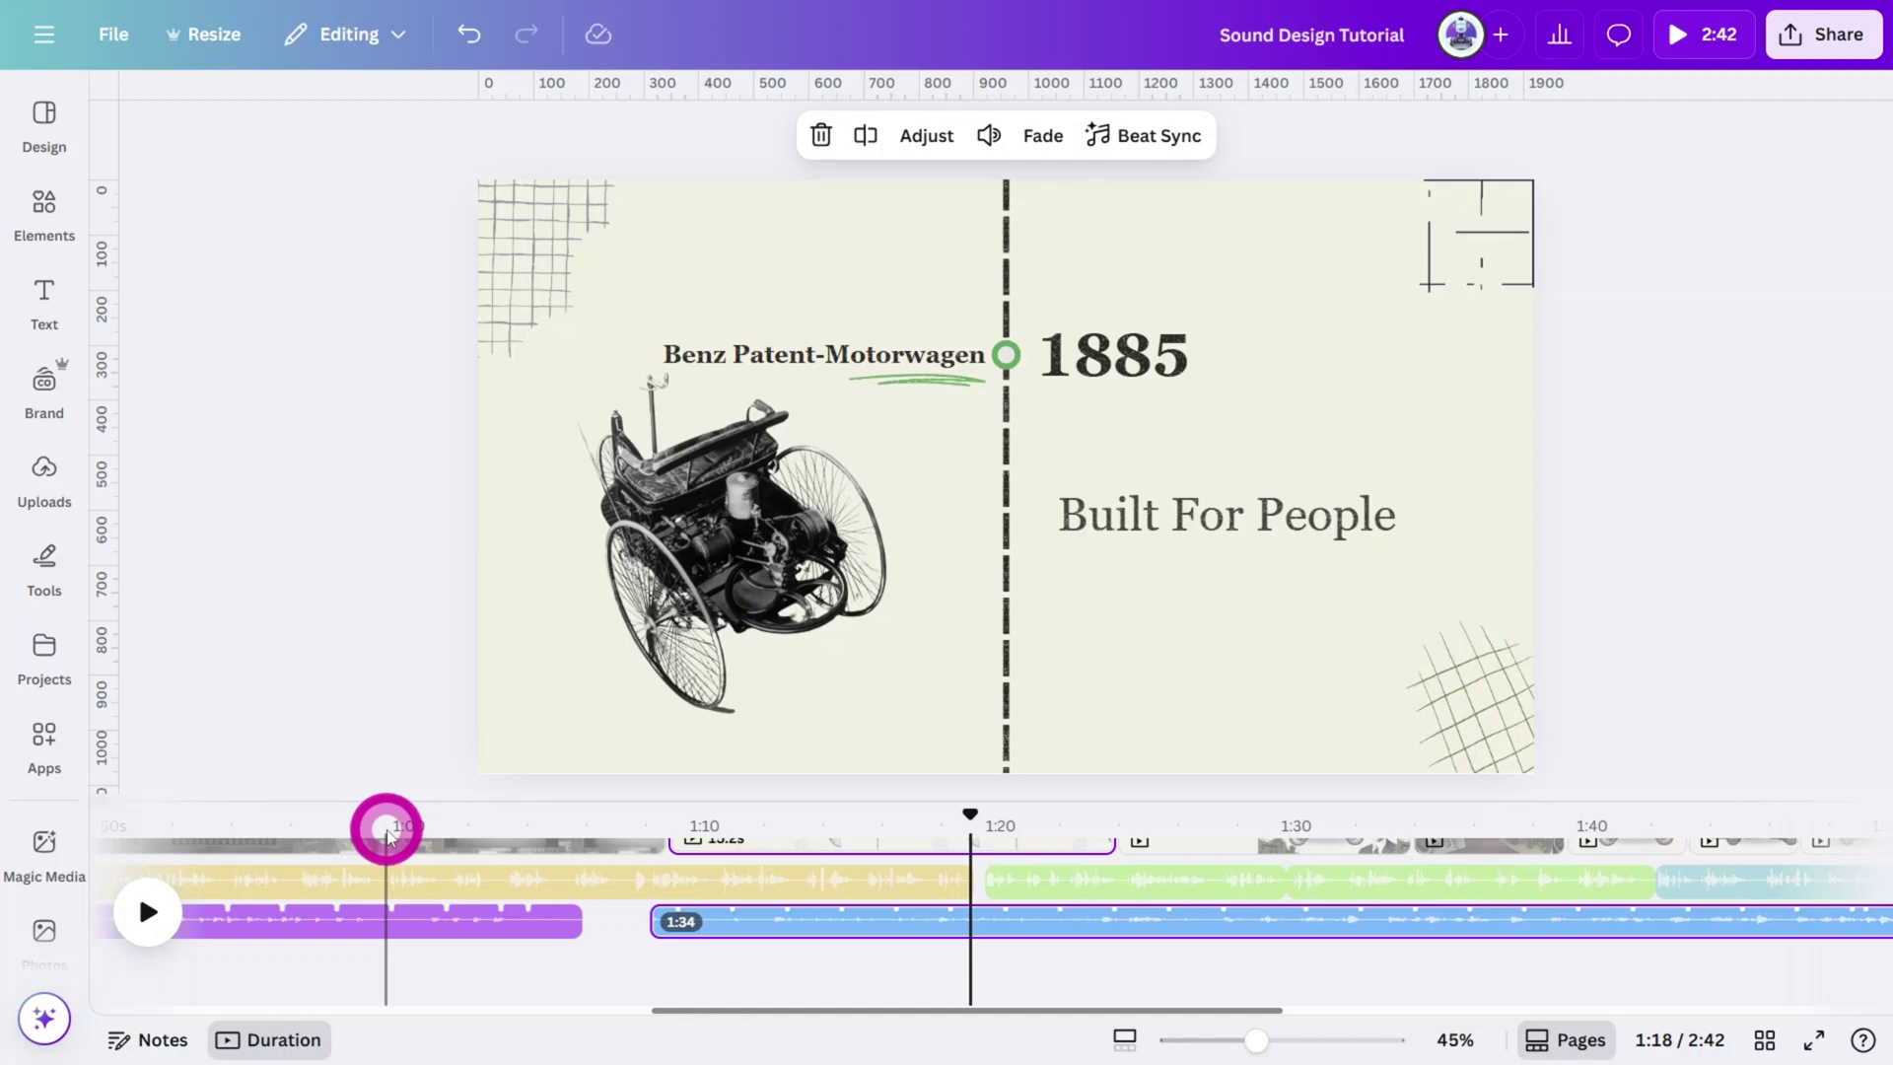
Play from the Electric Vehicles page to locate where The Green Lie page starts.
drag(752, 1013, 1437, 1006)
drag(1247, 1006, 1244, 1006)
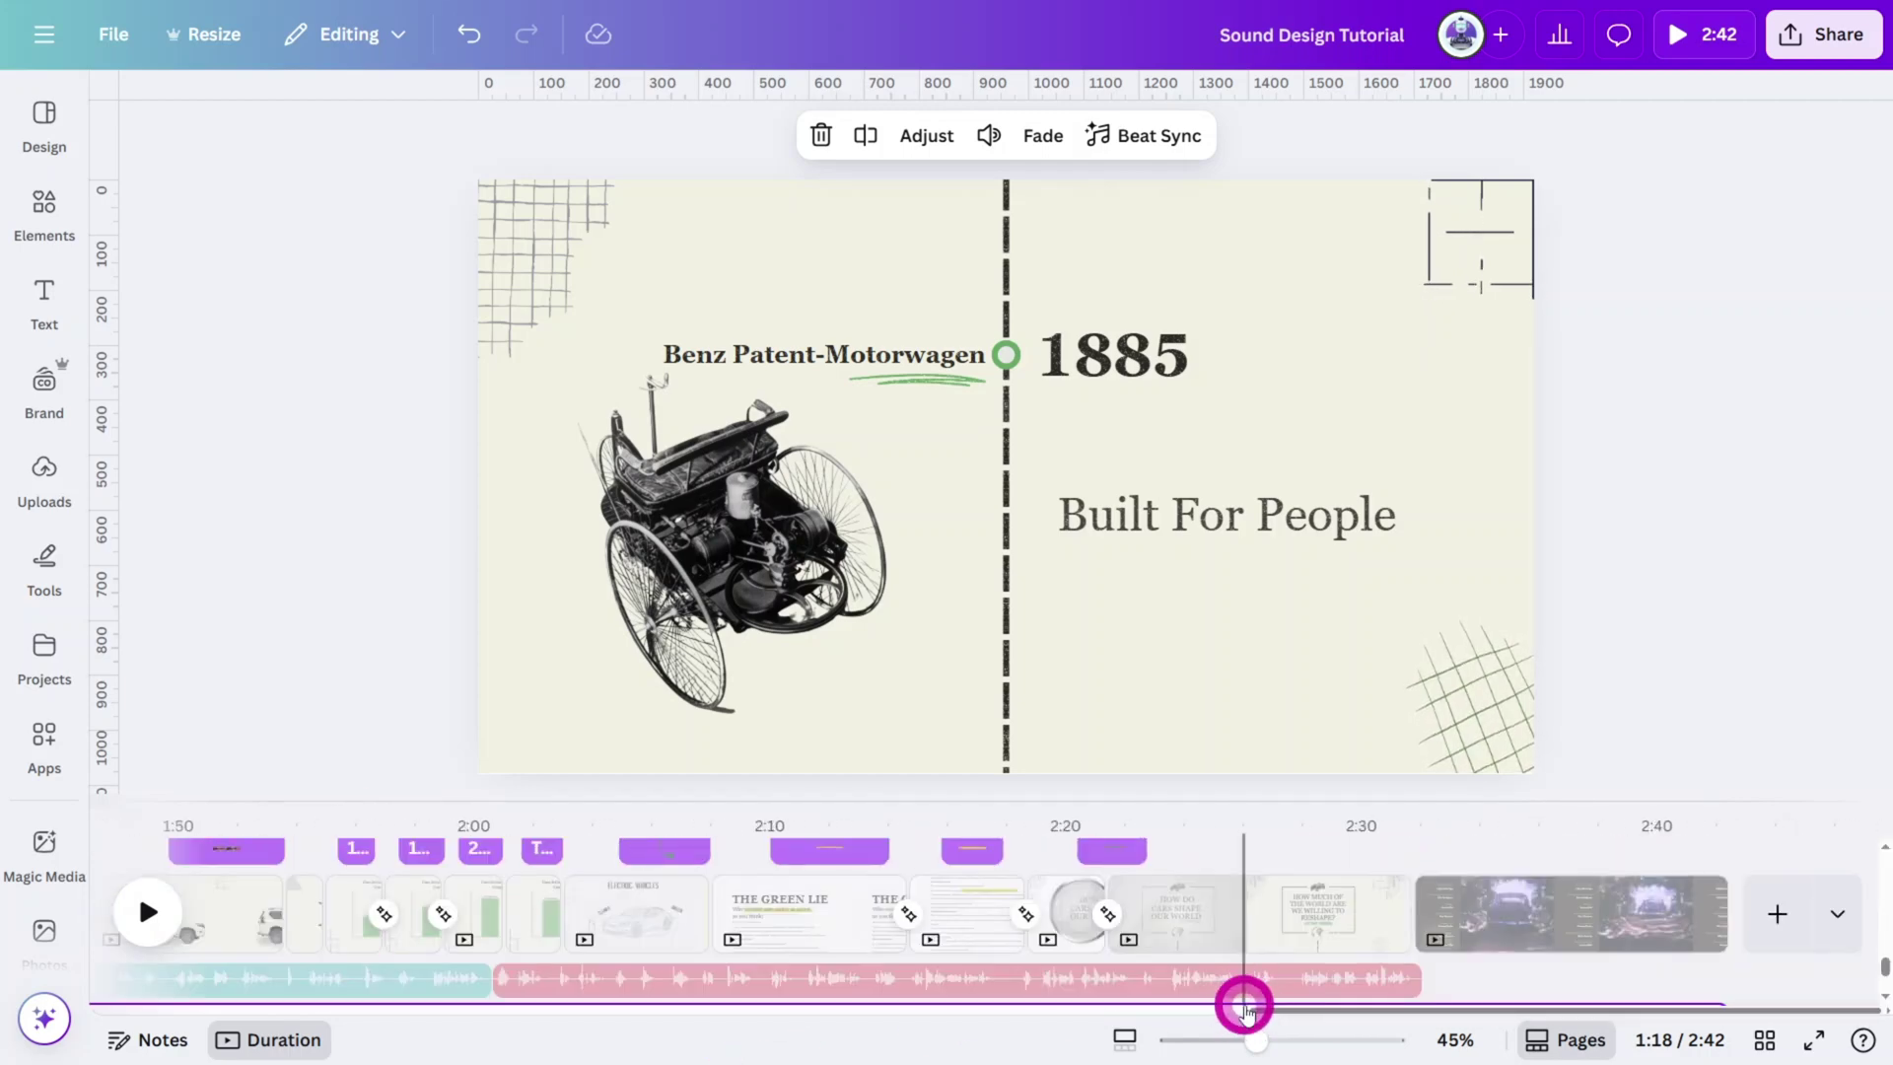
click(1176, 824)
drag(1061, 824, 168, 833)
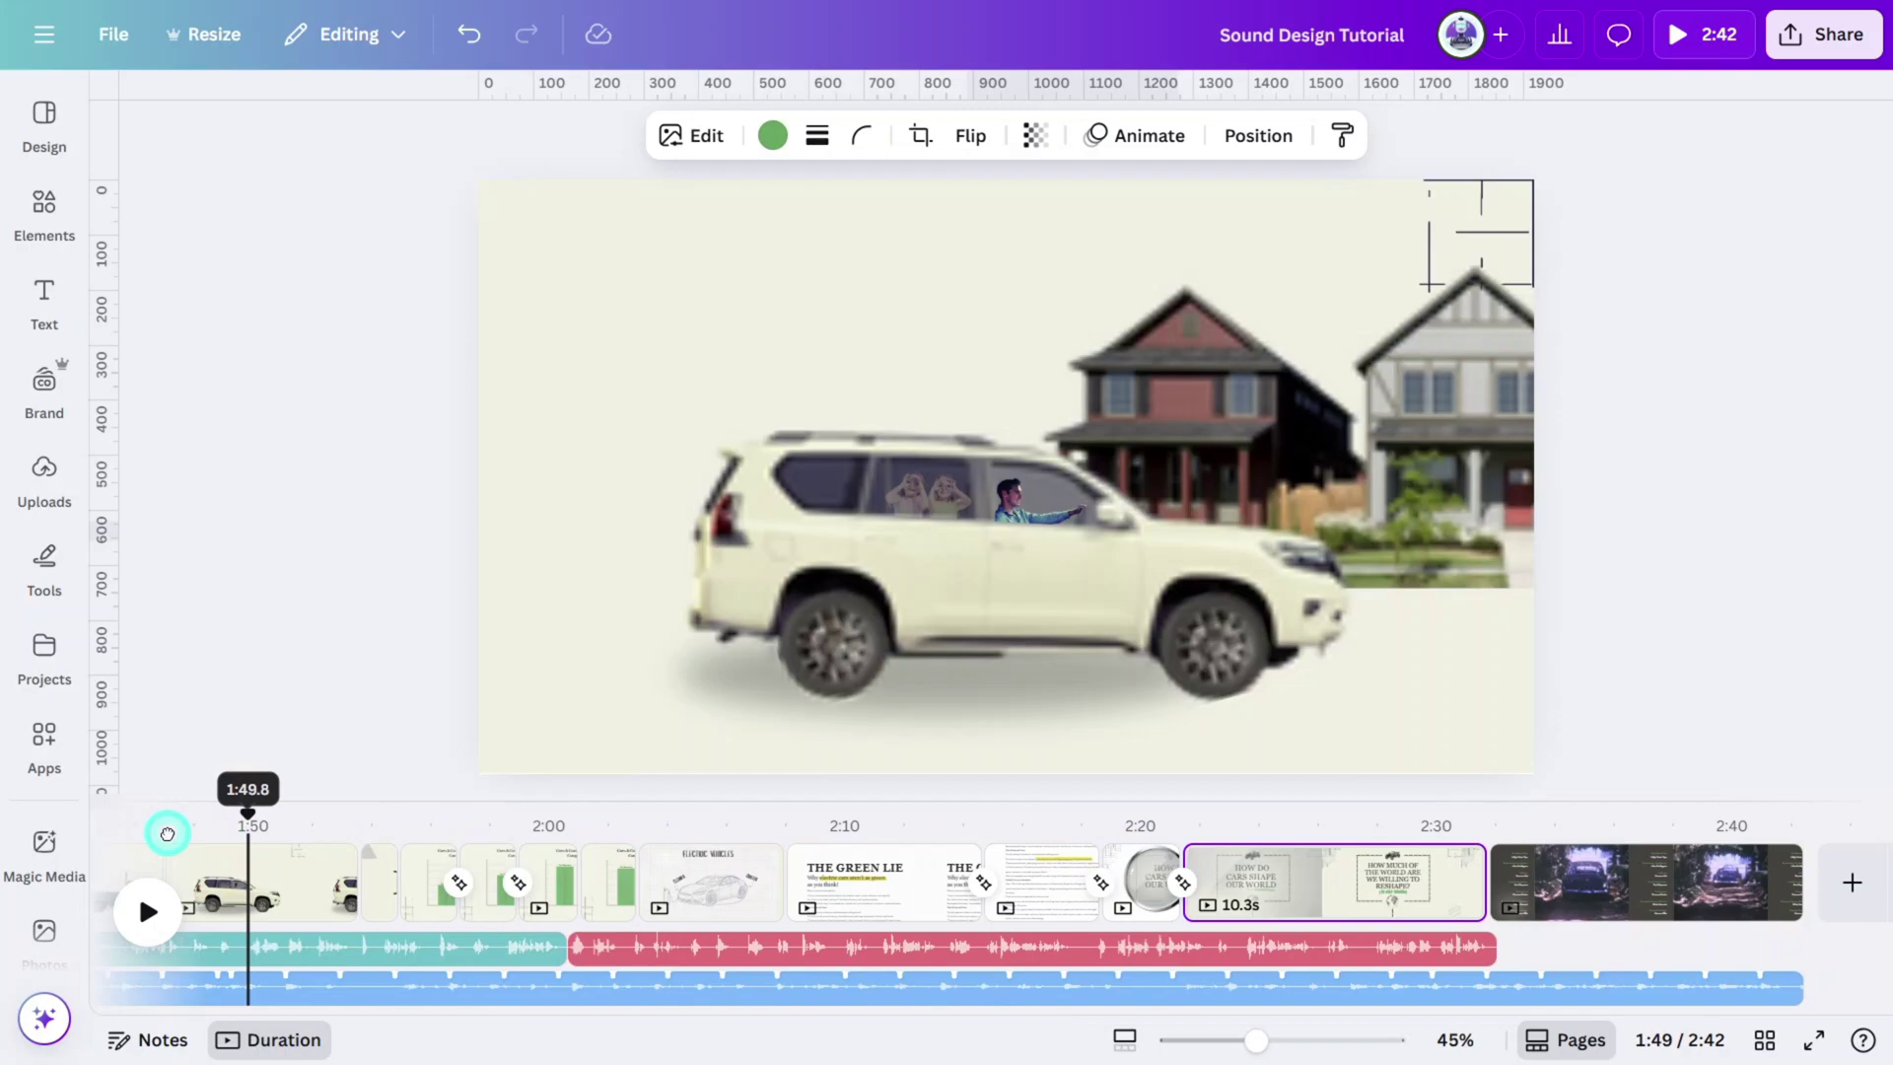
drag(816, 854, 777, 893)
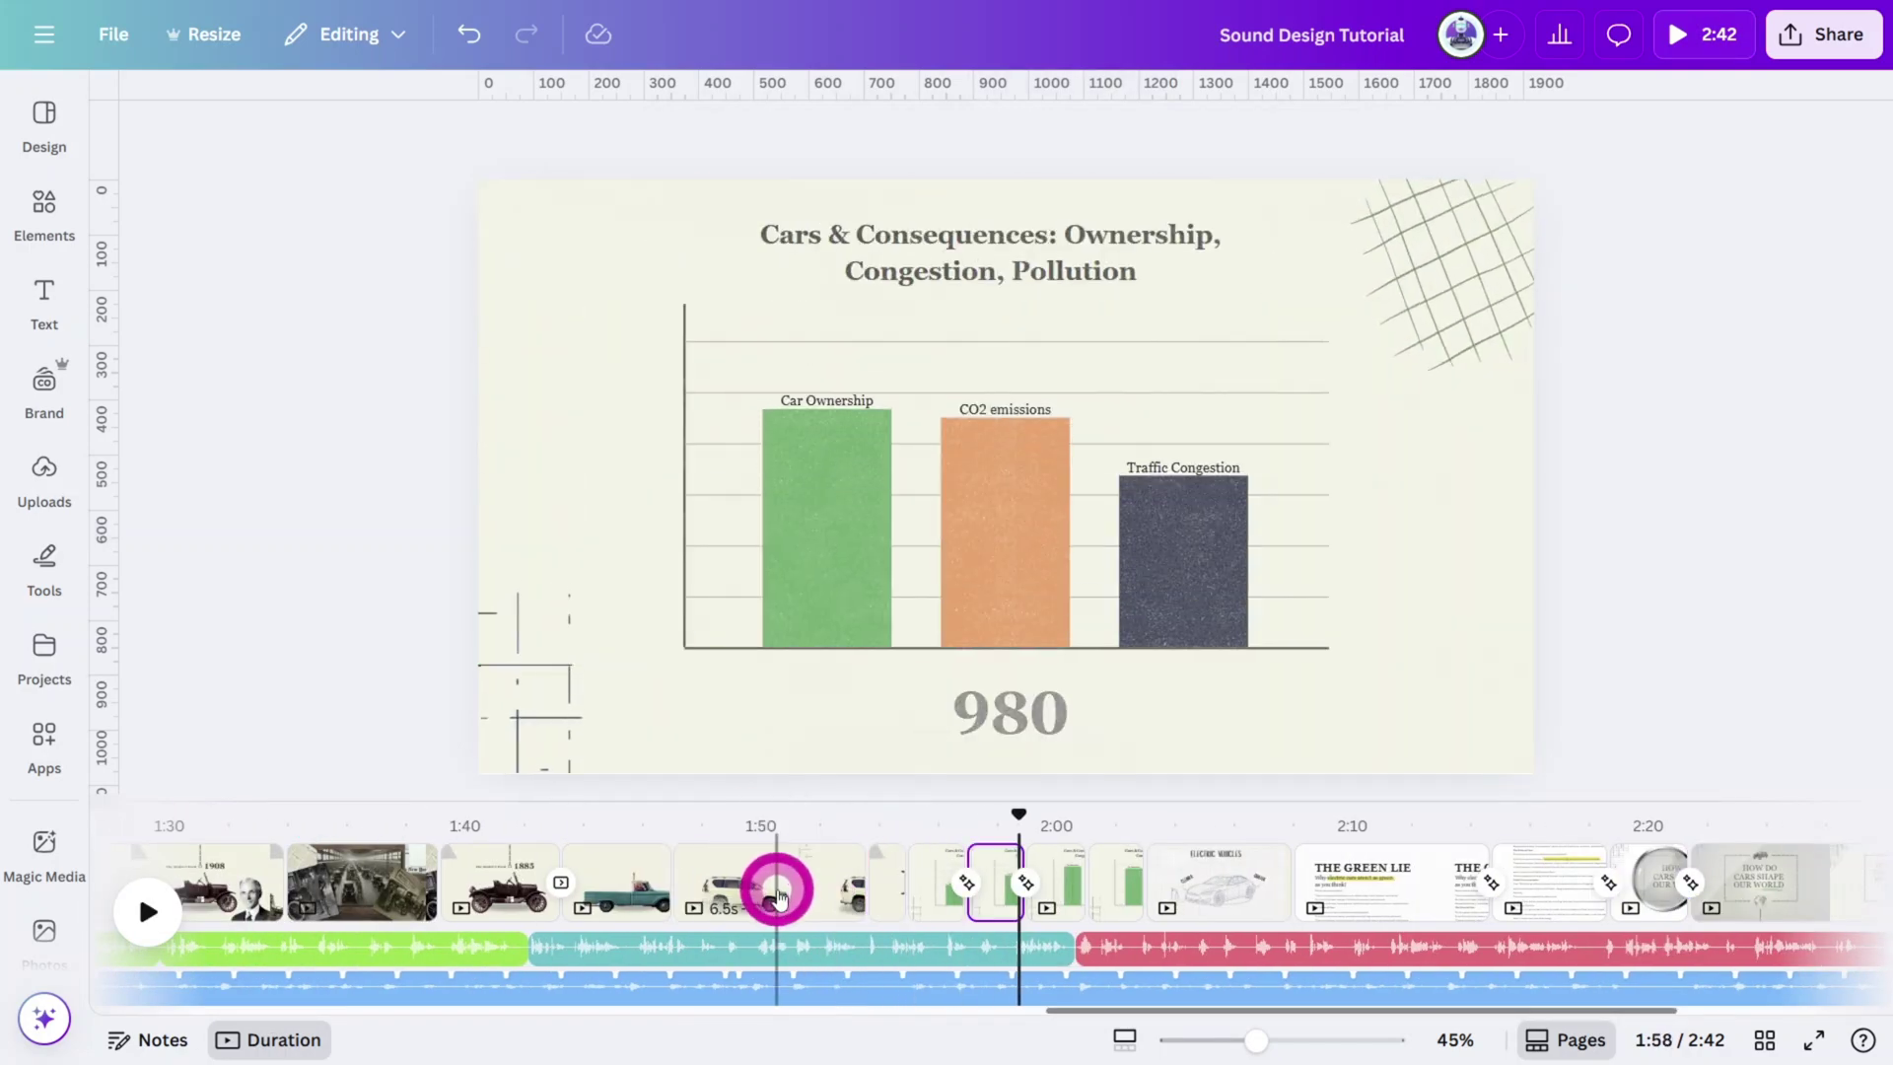
click(1149, 816)
key(space)
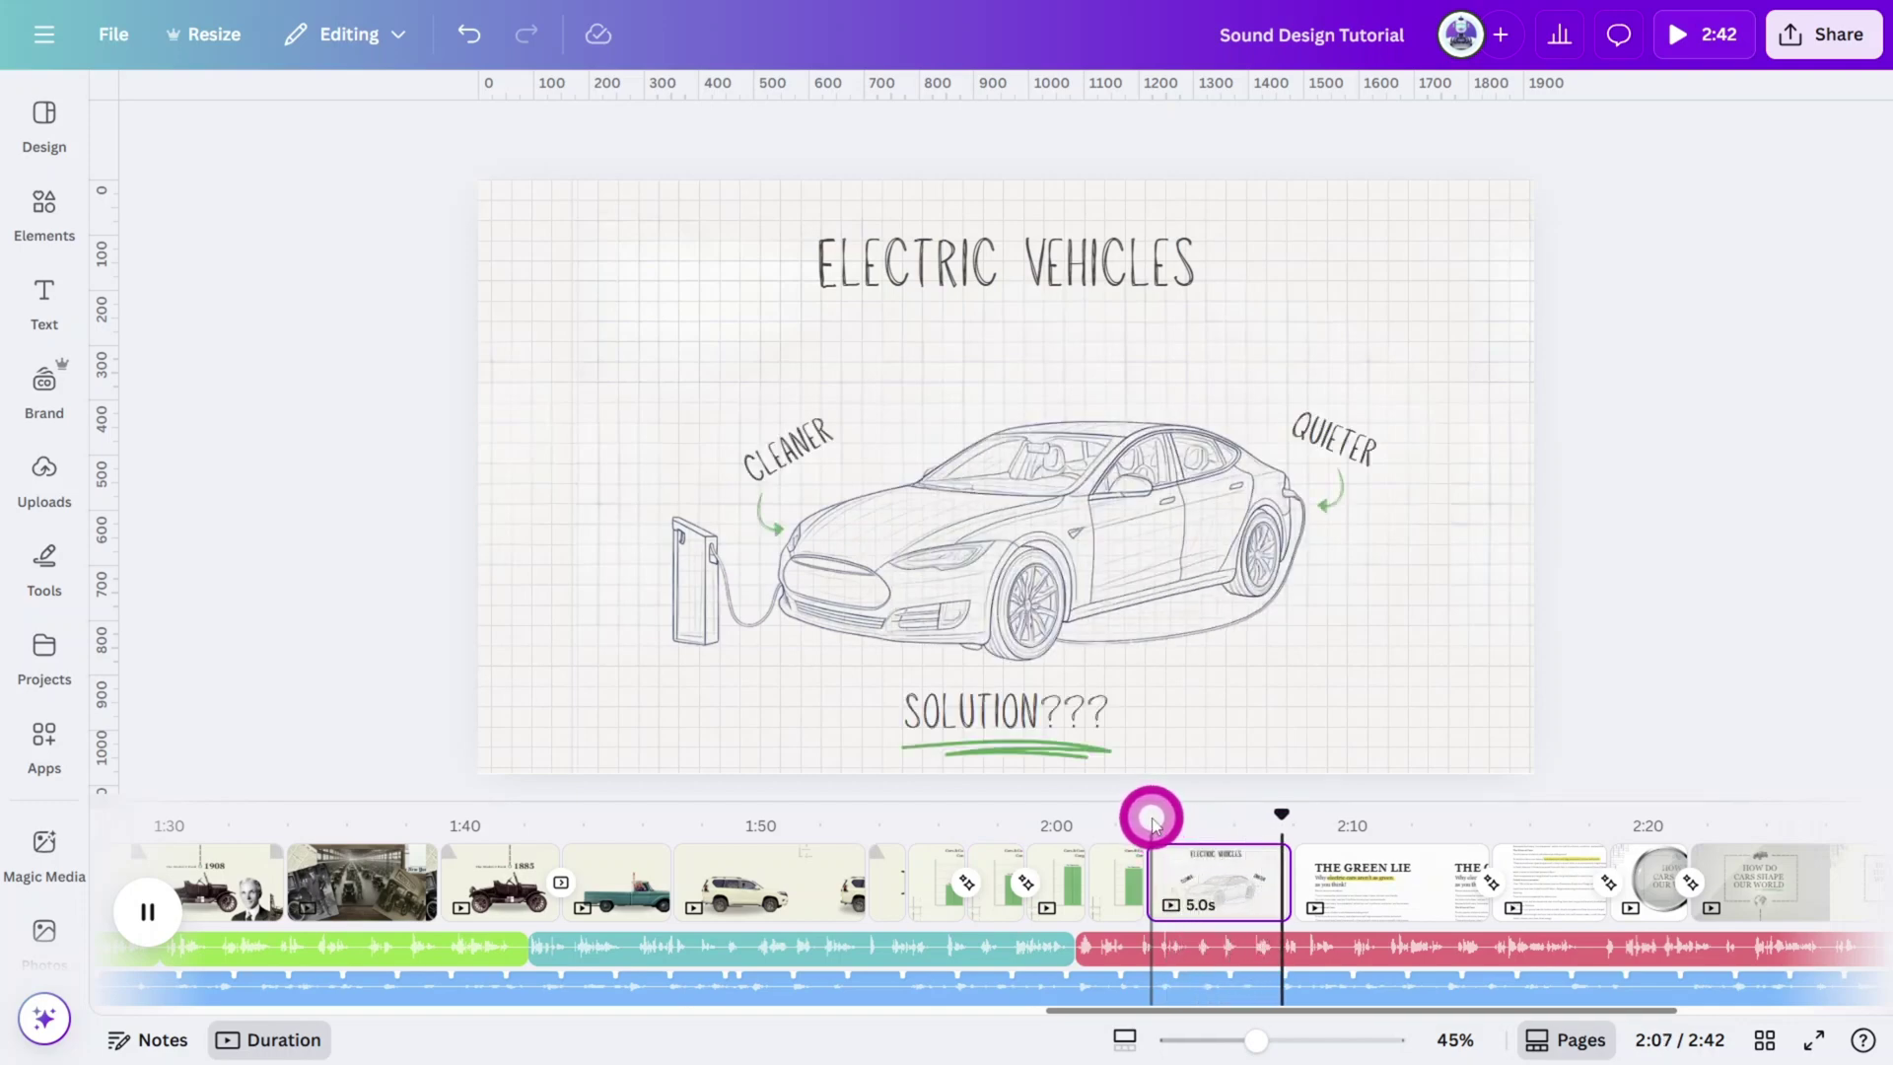
key(space)
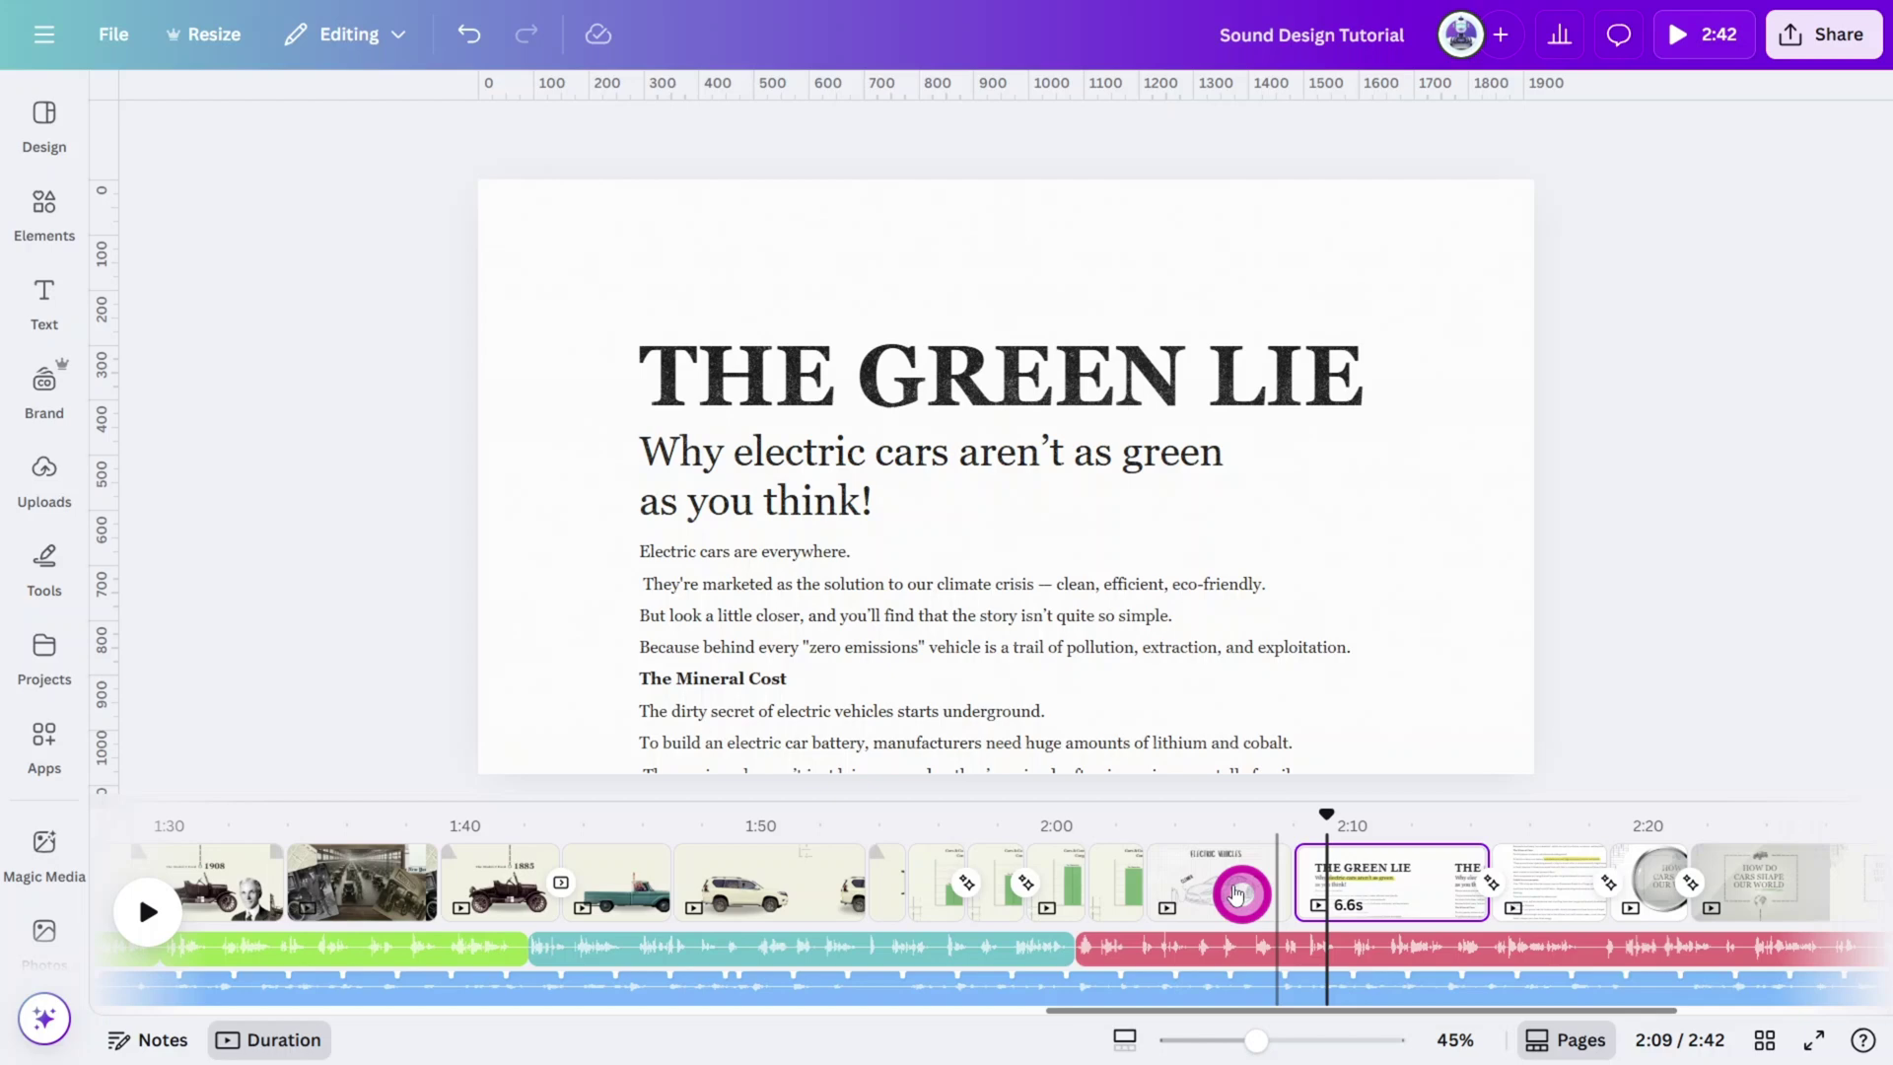
Split the music at 2:07 and replay from 2:05 to hear the cut.
click(1259, 985)
scroll(1288, 976, up, 5)
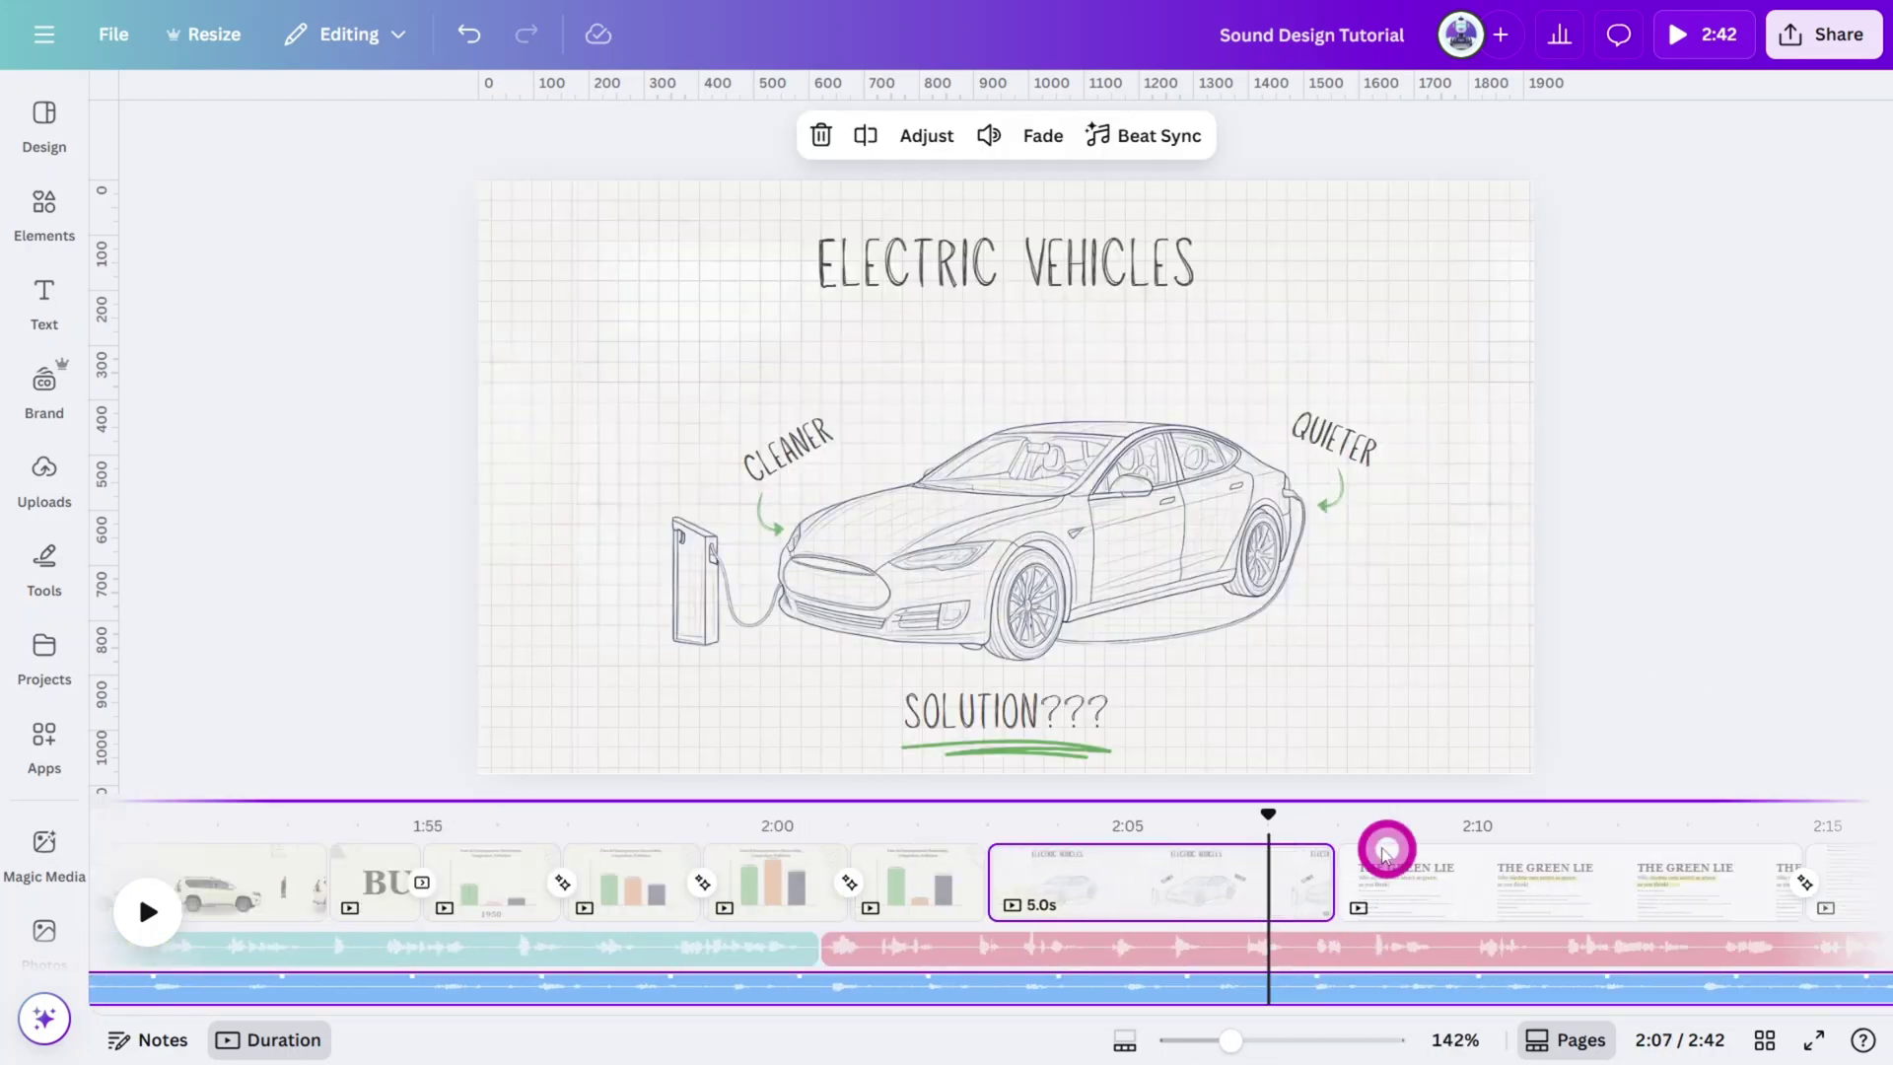
key(space)
key(s)
click(1134, 846)
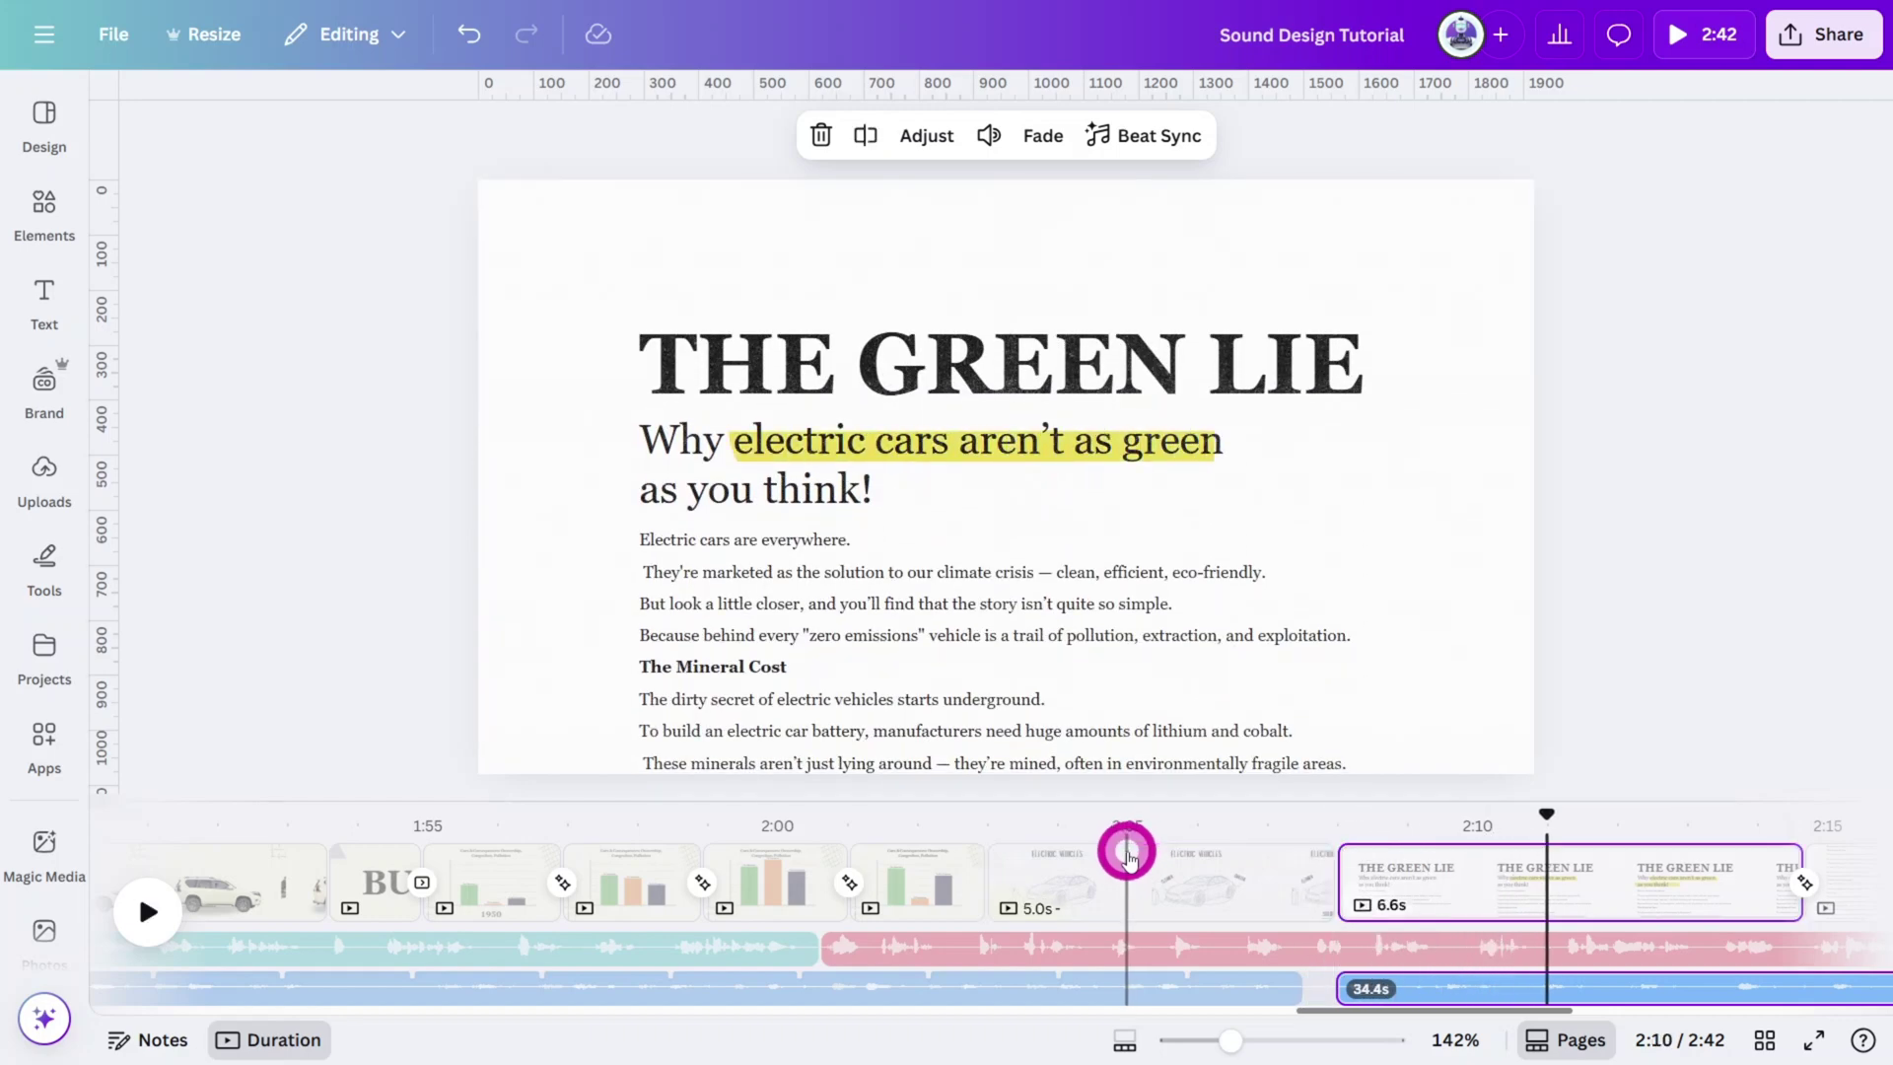
Set the music's fade-out to about 3.1 seconds and replay from 2:39 to hear it.
drag(1548, 814, 1880, 838)
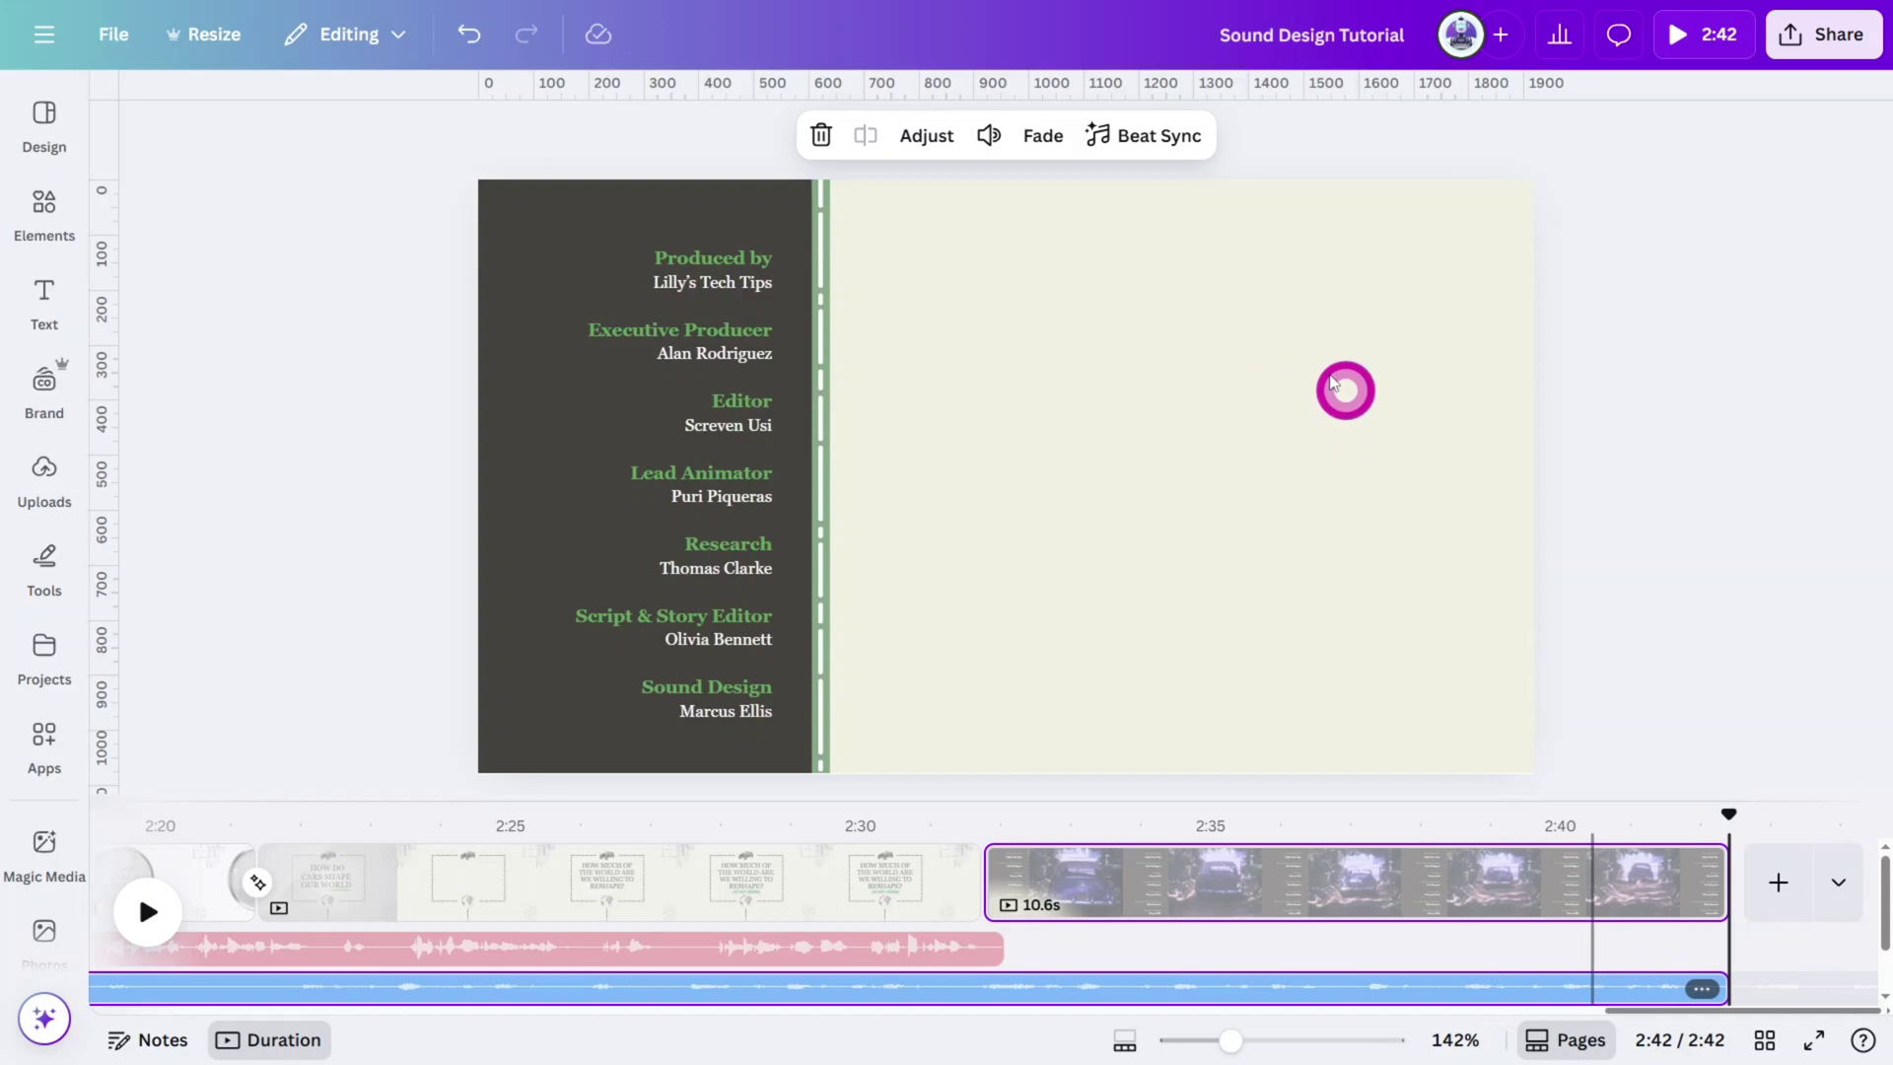
click(1042, 135)
drag(849, 326, 1039, 325)
click(1750, 811)
drag(1750, 812, 1519, 845)
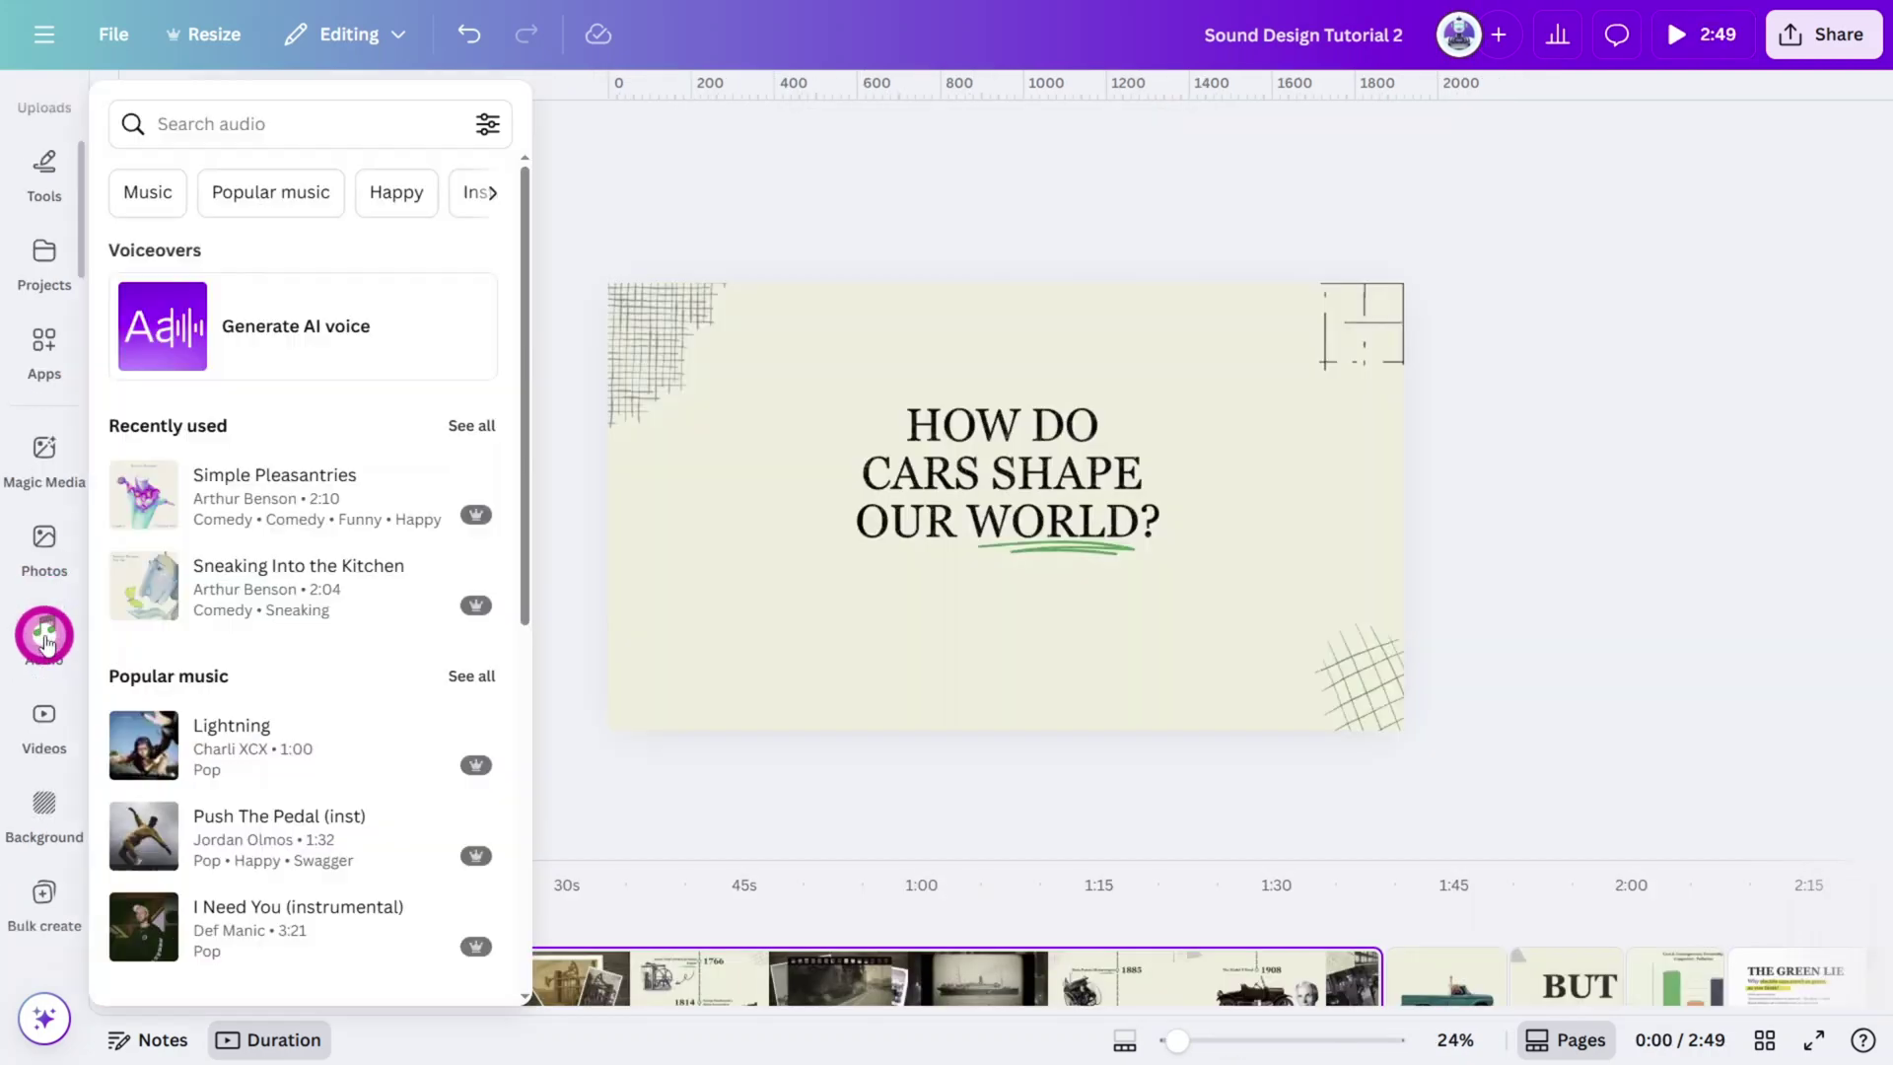
Filter the audio library to show only sound effects.
click(45, 636)
click(487, 114)
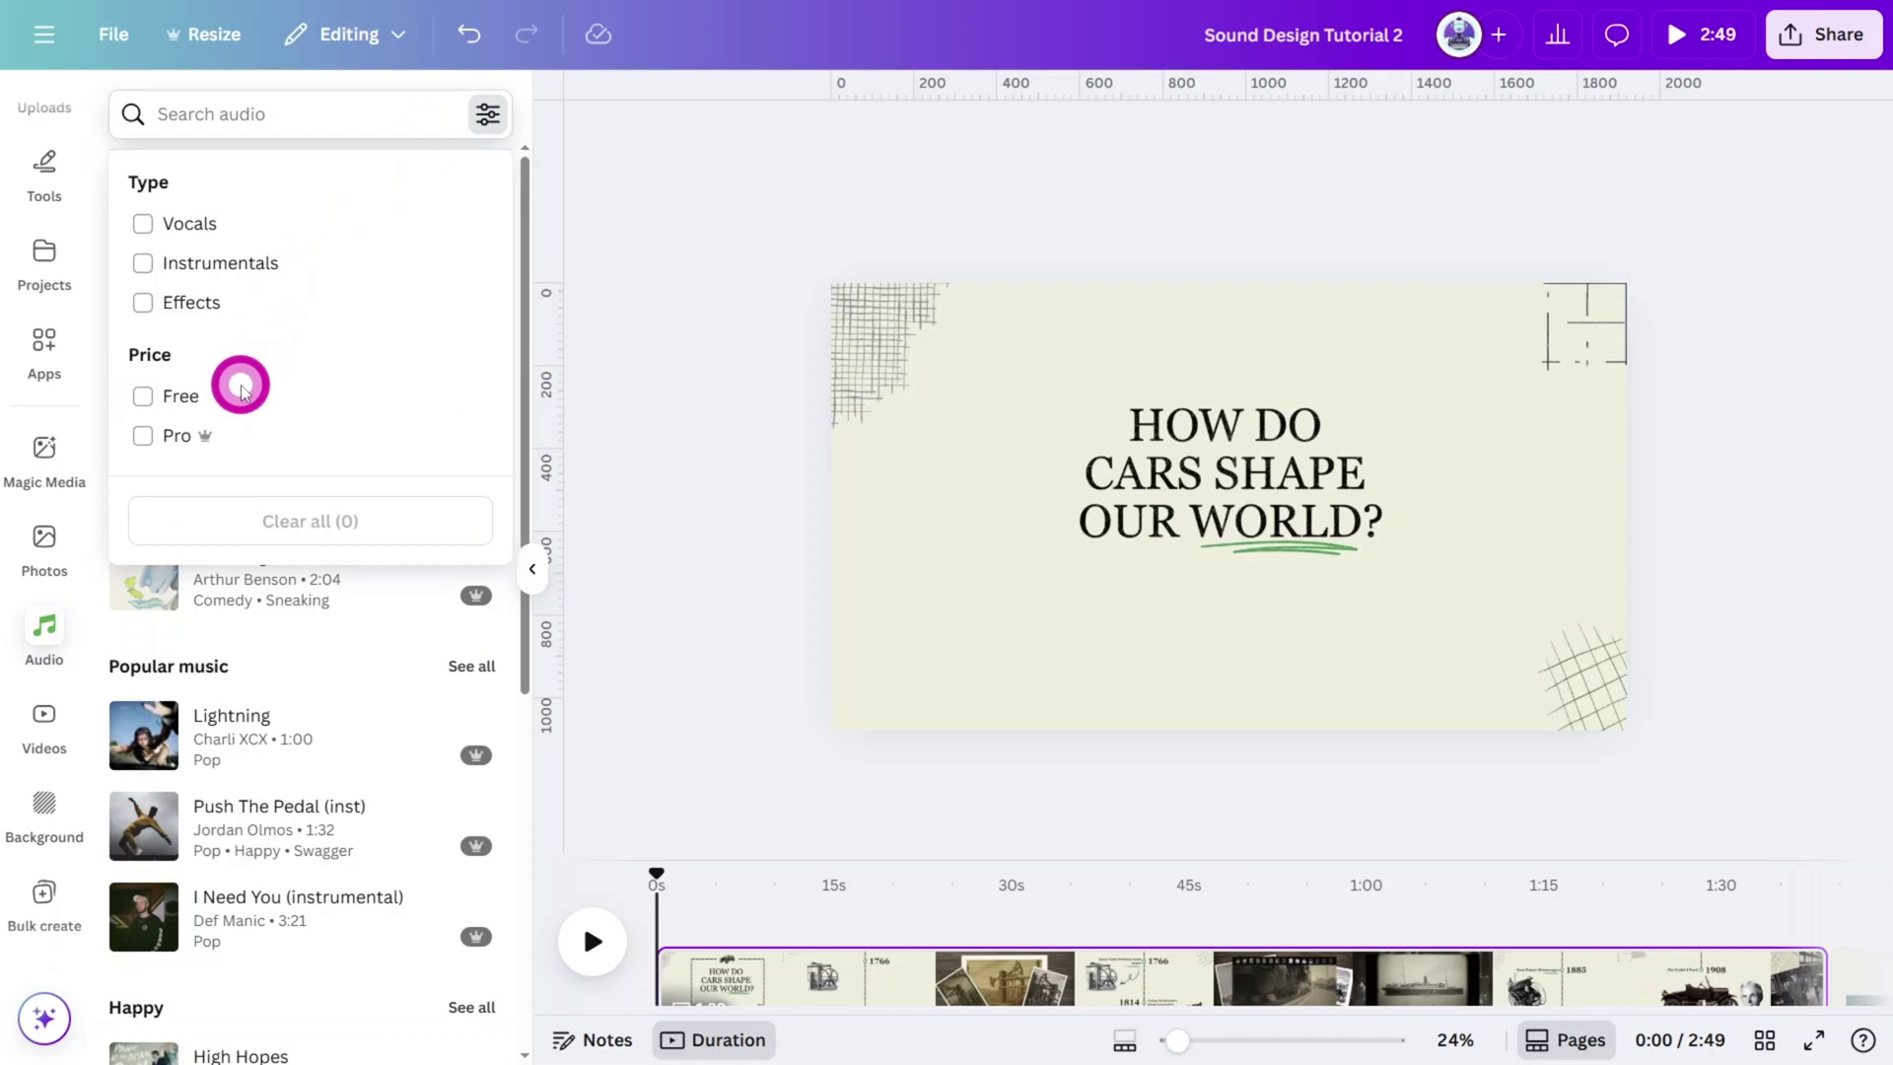
click(198, 301)
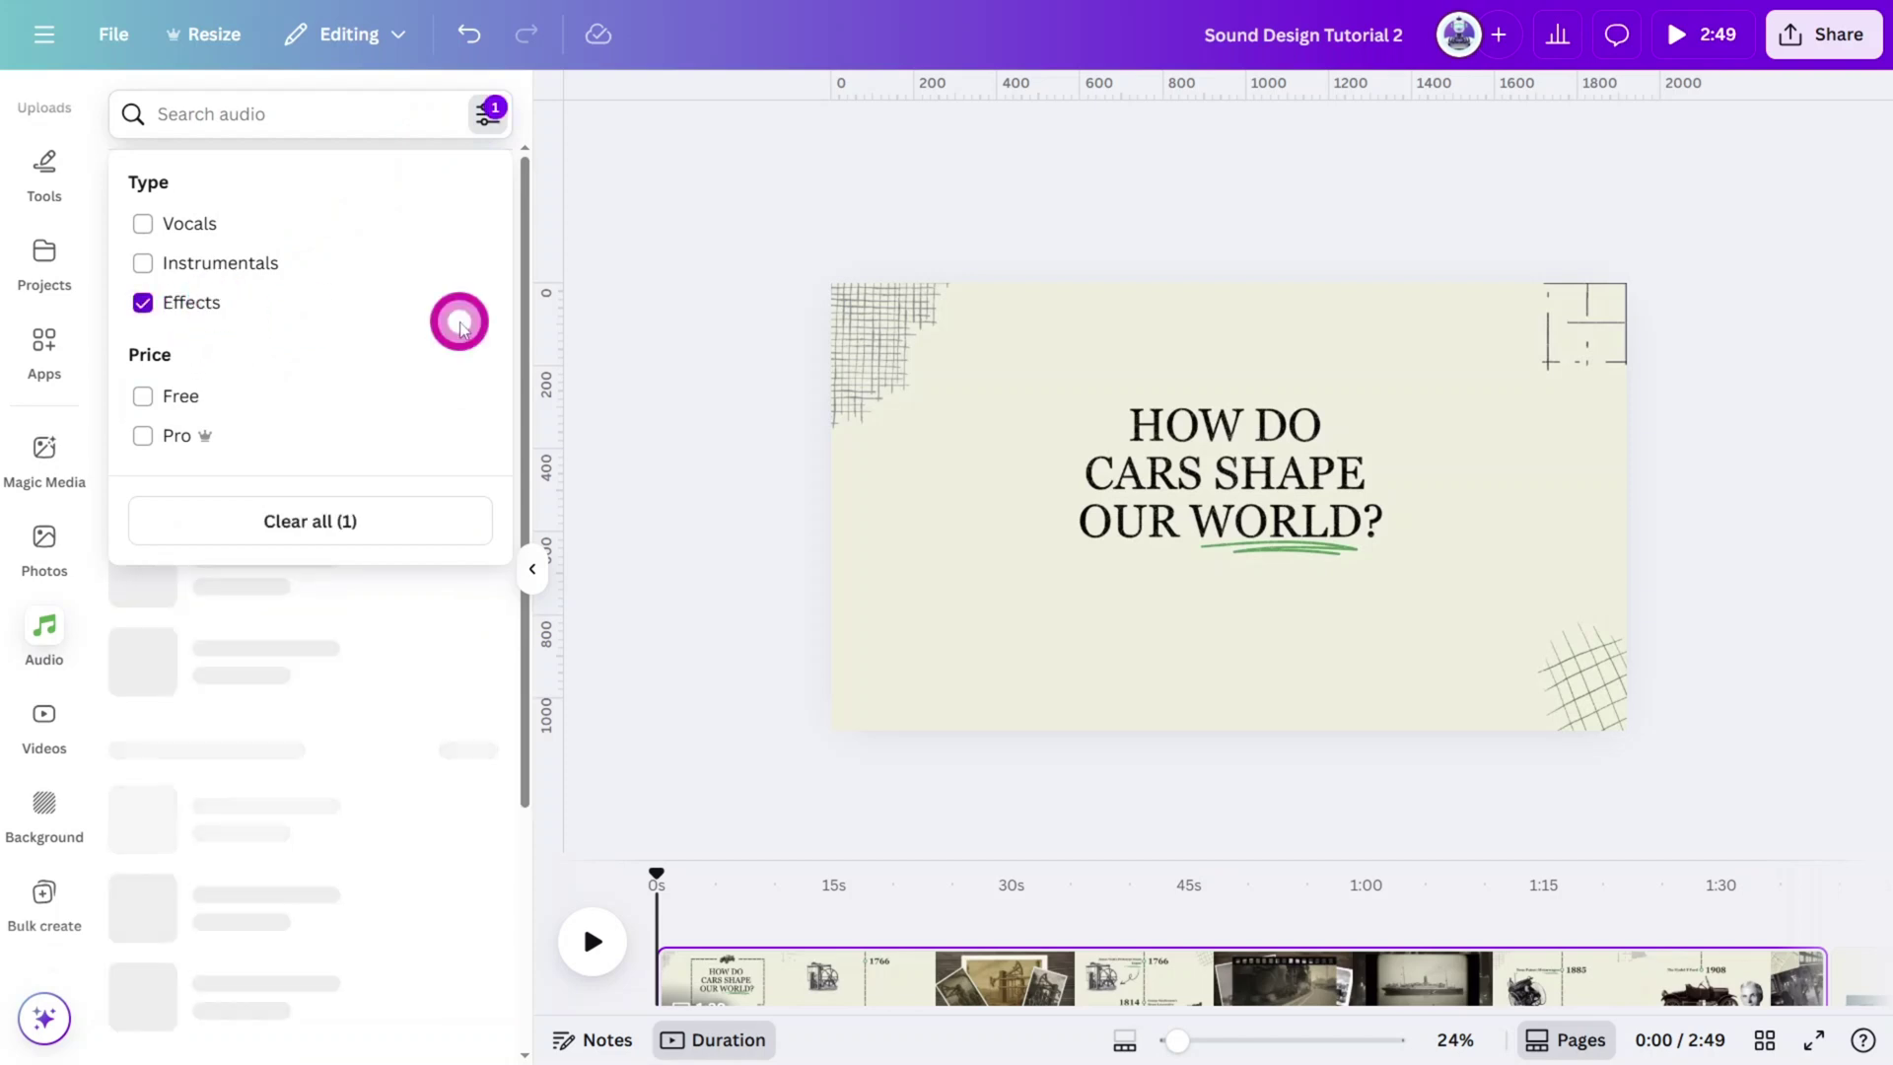
click(674, 301)
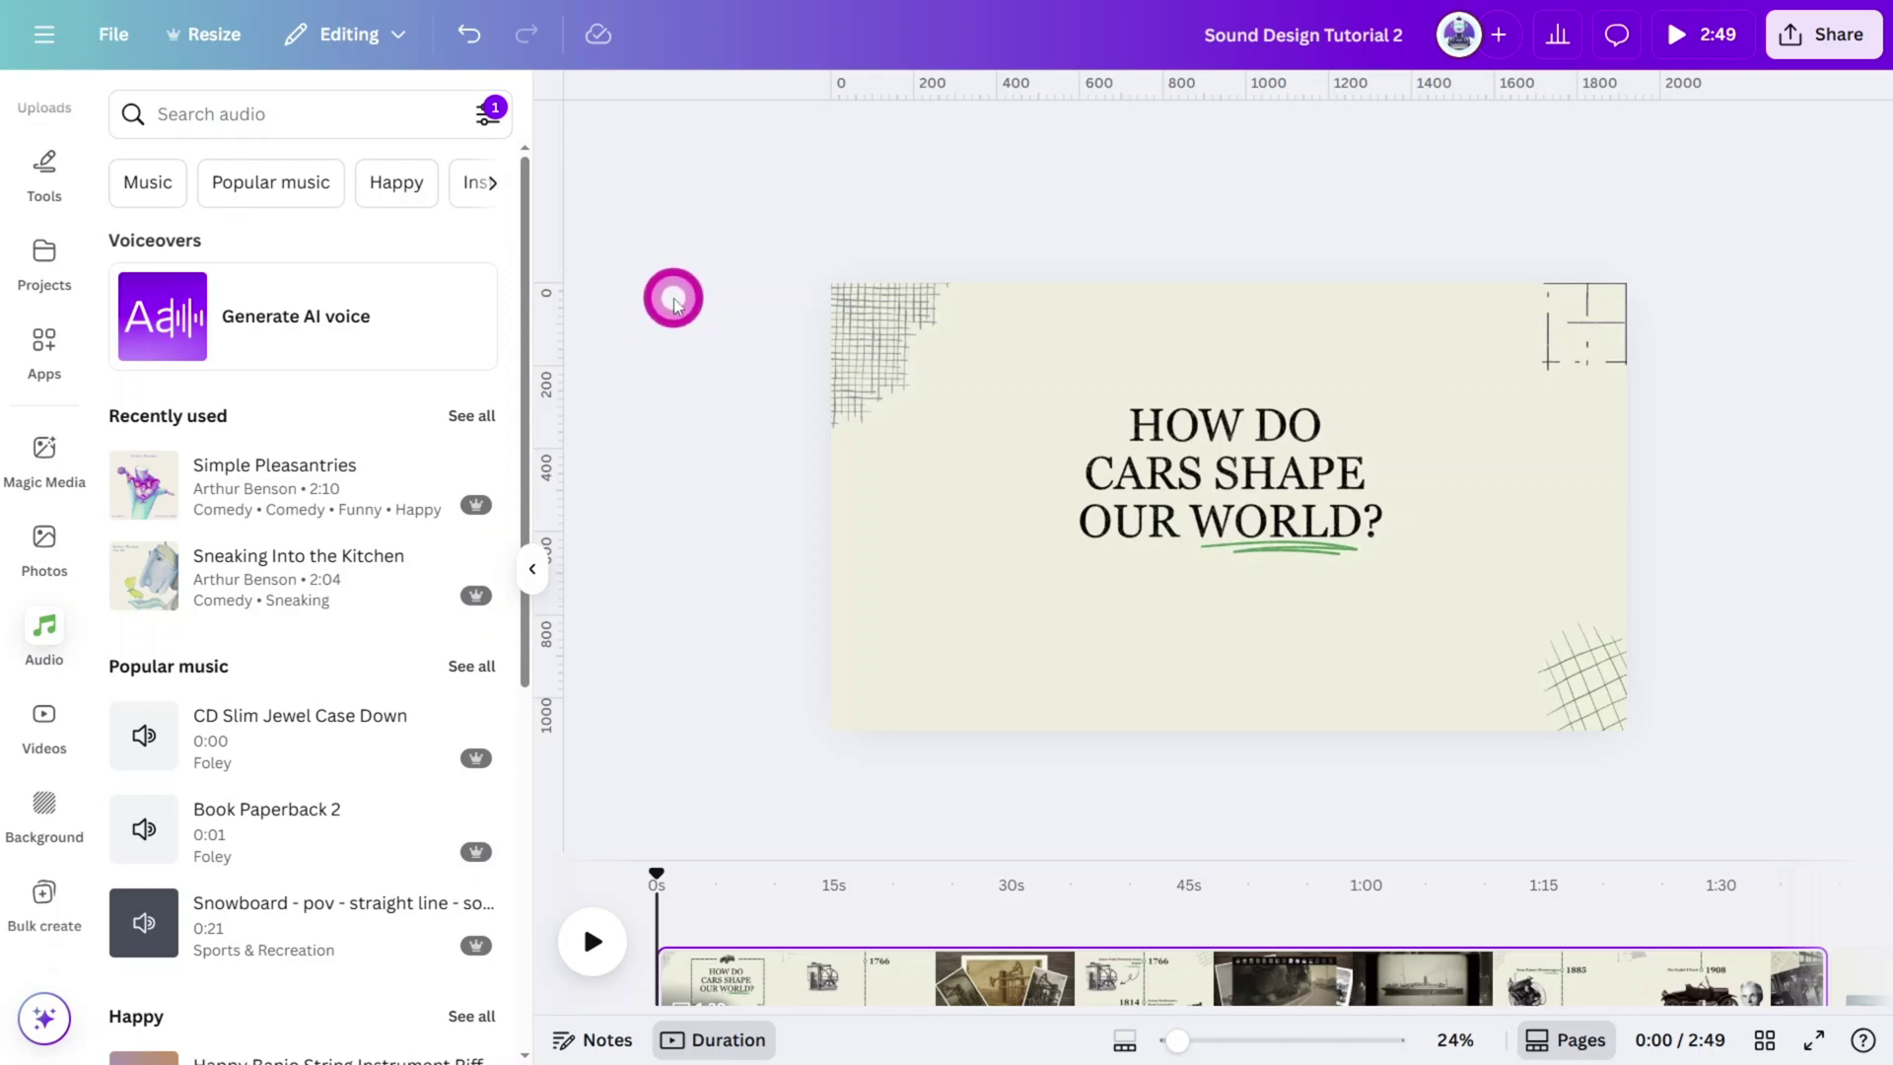
Search '1940s ford car engine' and preview the 1940 Ford Car sound.
click(351, 126)
text(1940s ford car engine)
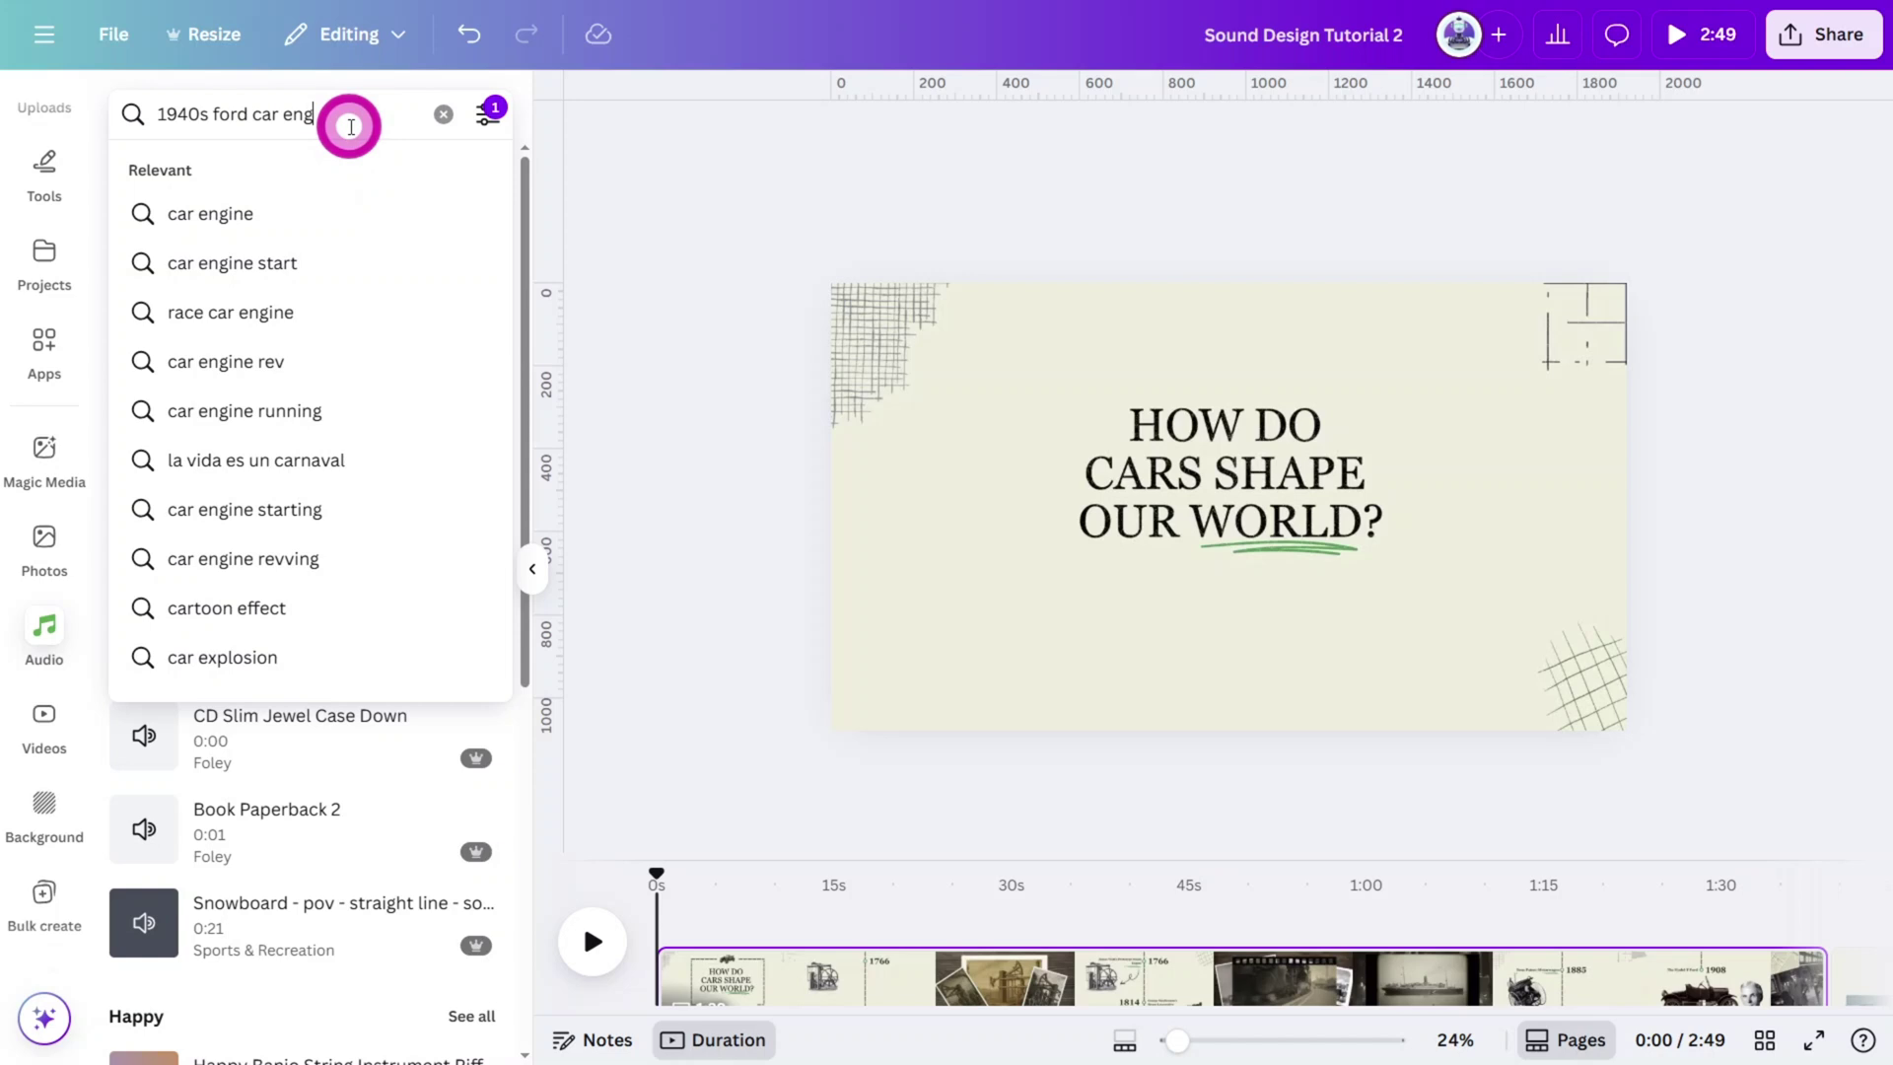
key(Return)
click(136, 286)
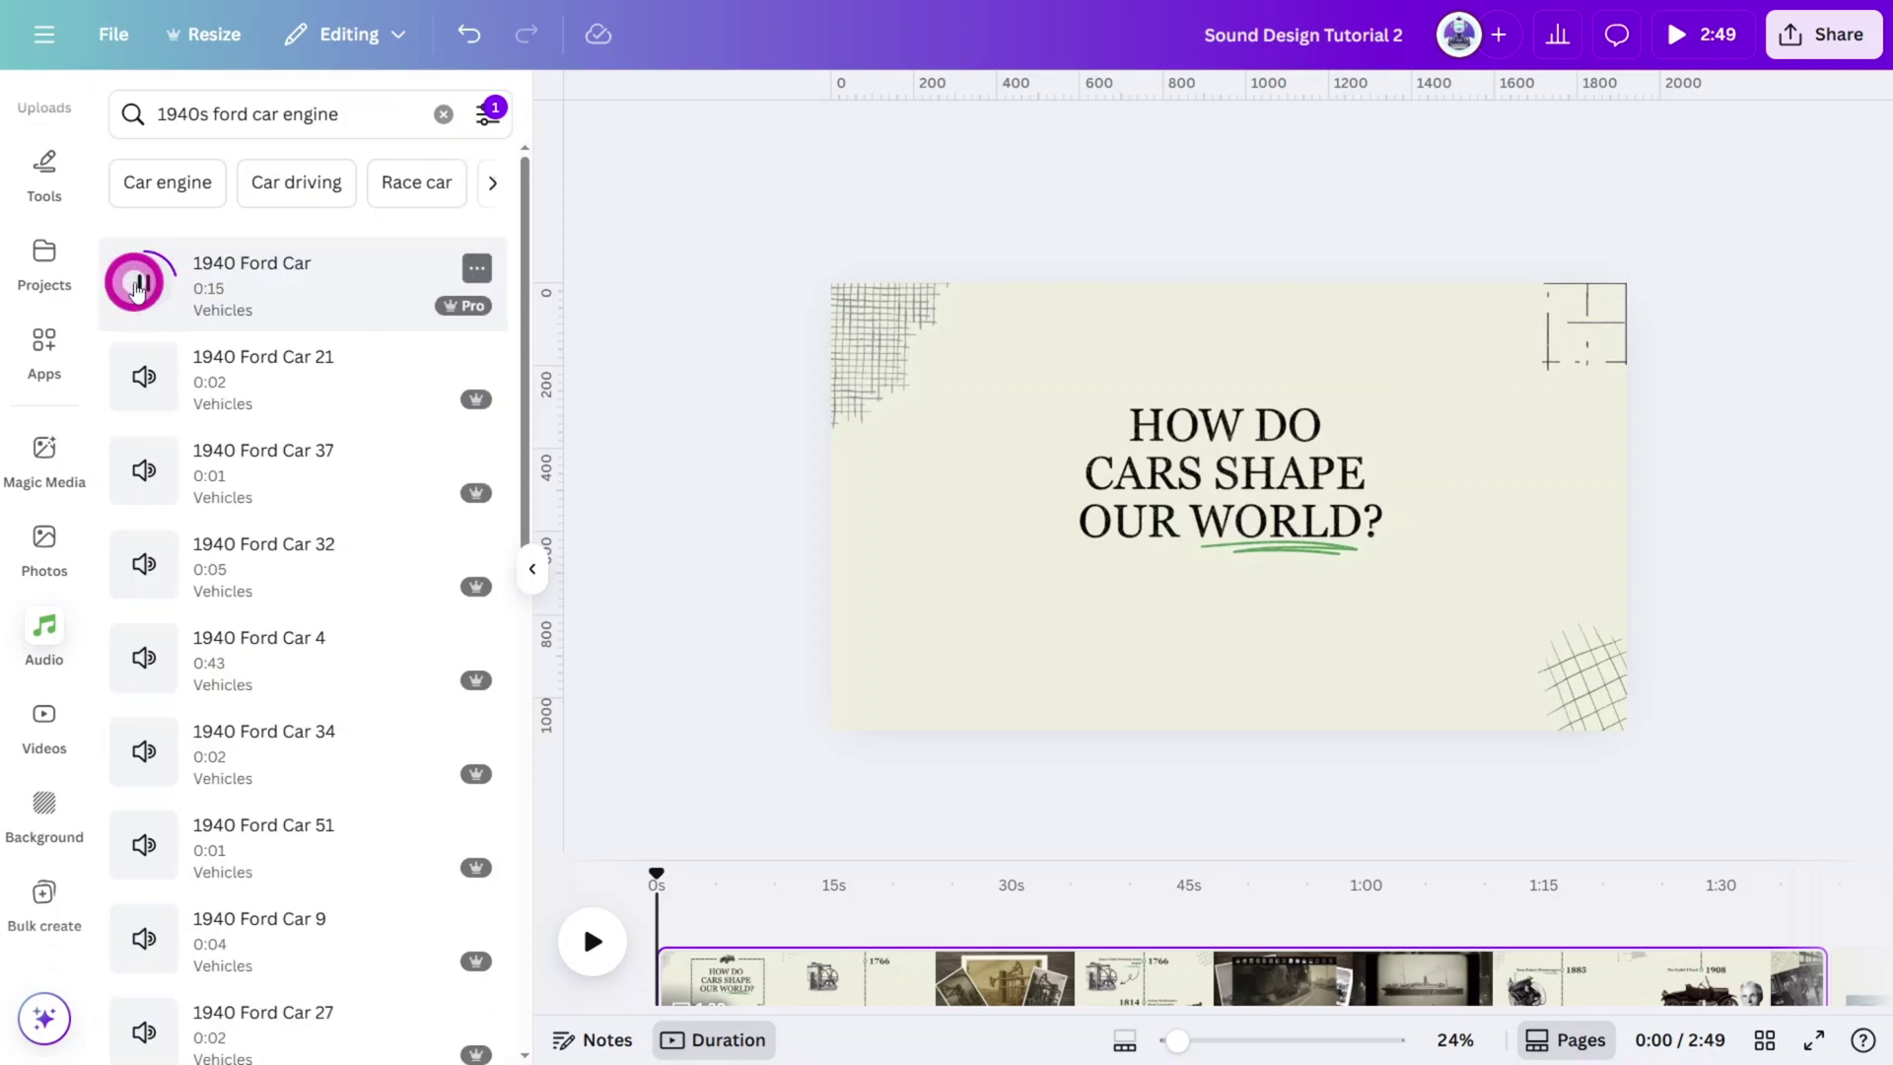
click(138, 286)
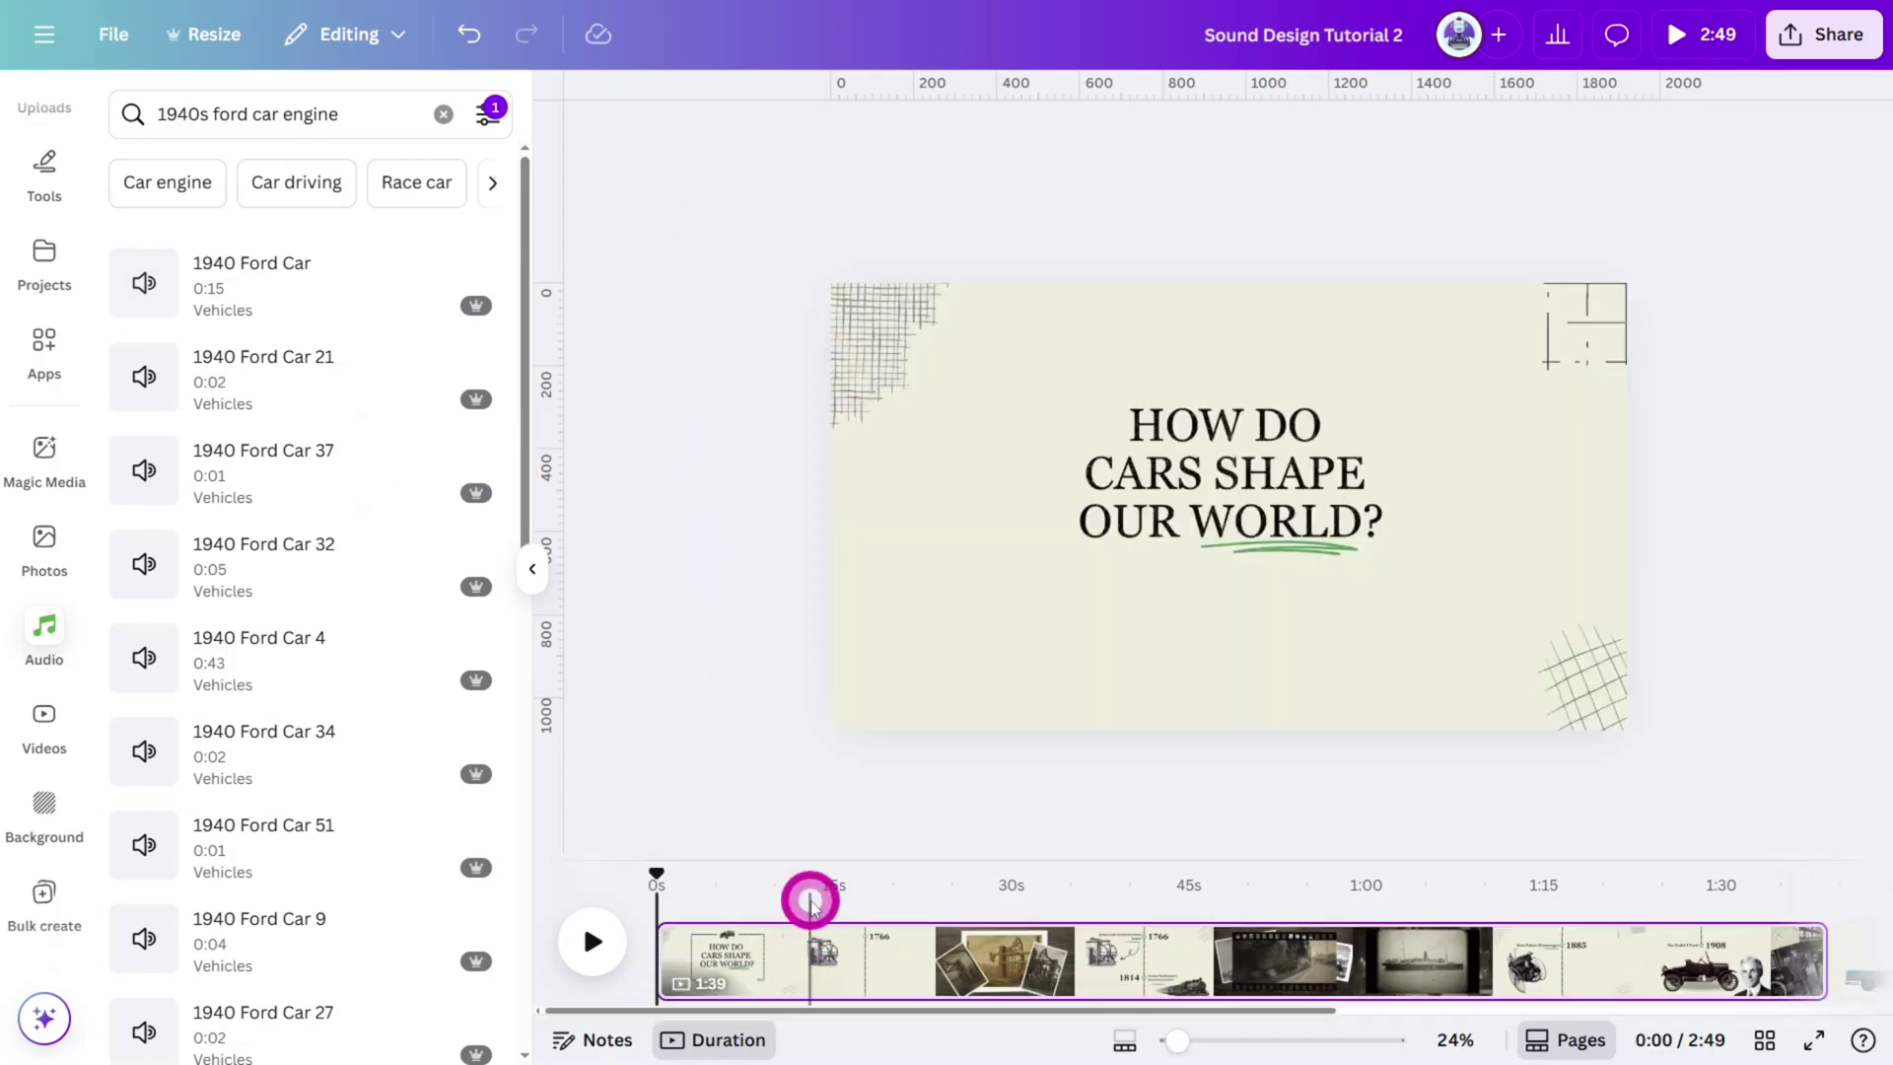
Add the 1940 Ford Car sound to the timeline near 2 seconds and play the opening.
drag(810, 900, 828, 621)
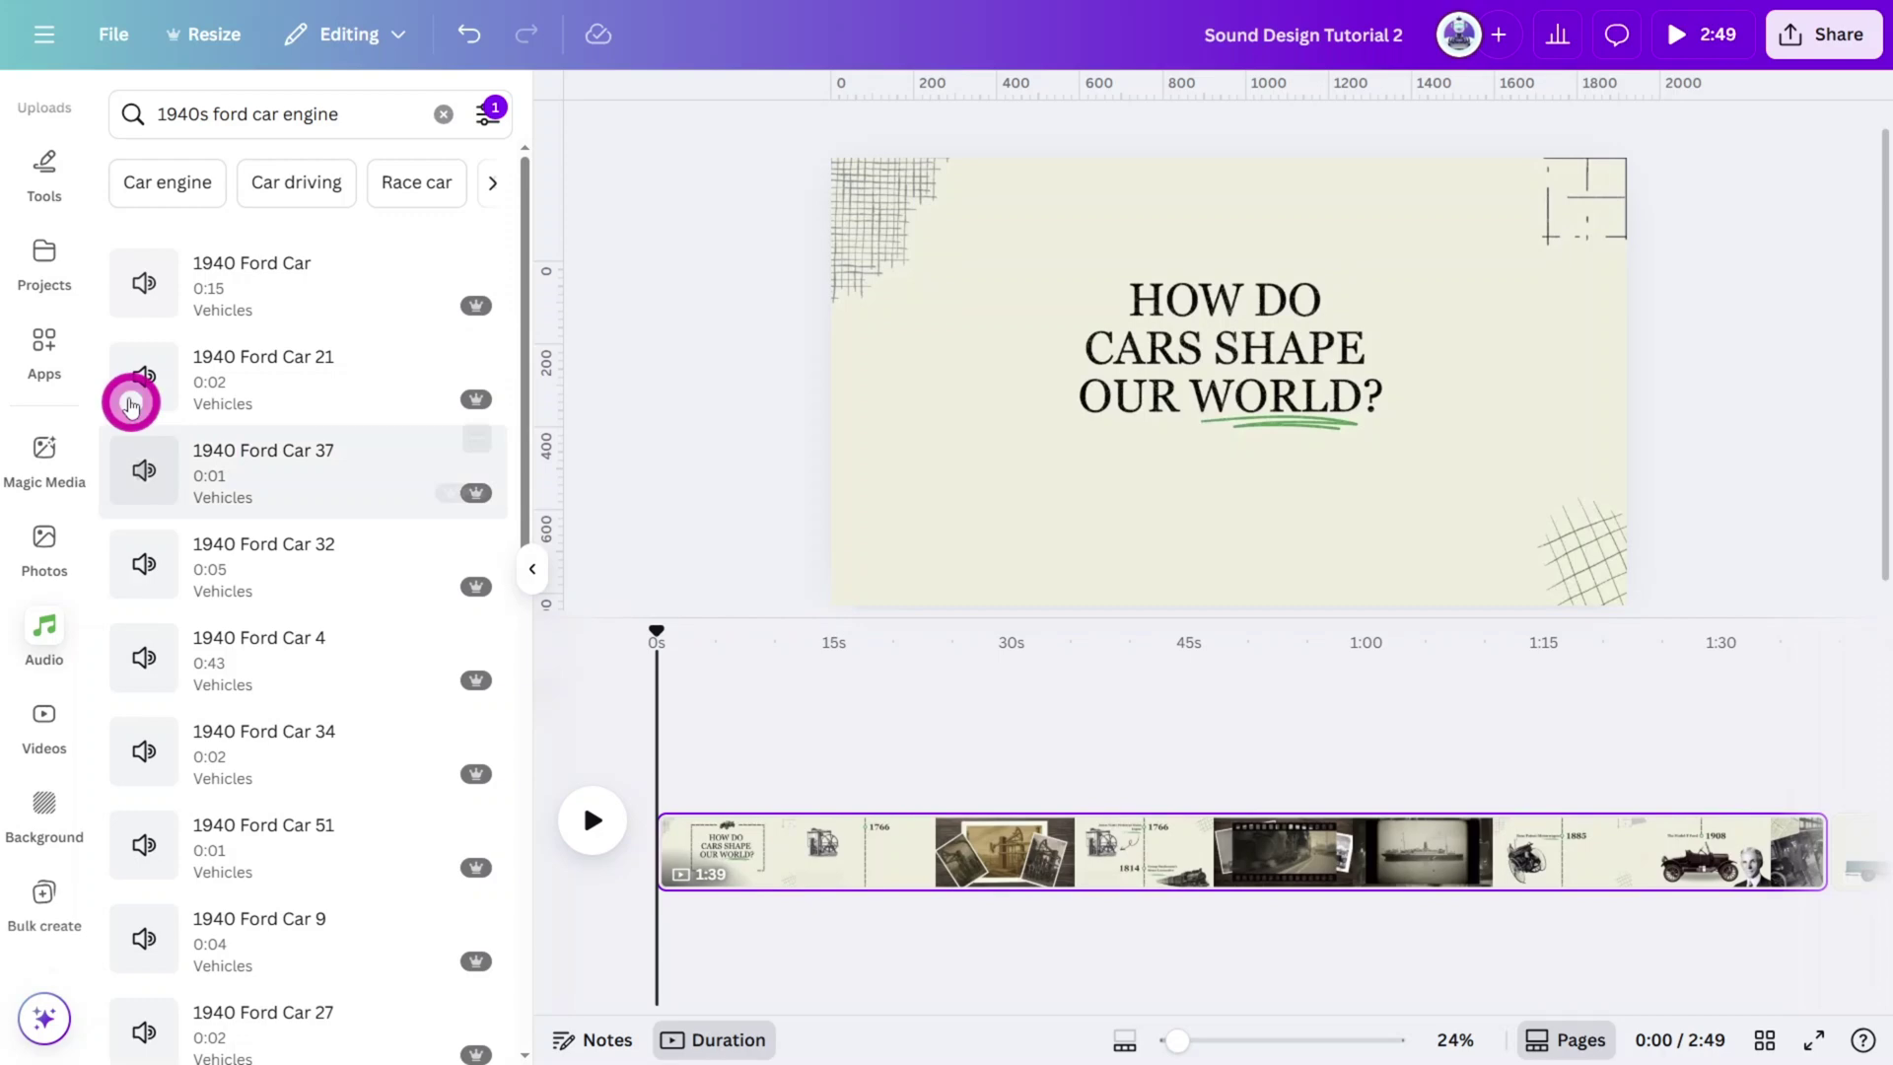
drag(175, 301, 702, 896)
click(697, 701)
drag(697, 632, 680, 634)
drag(802, 896, 787, 896)
click(591, 822)
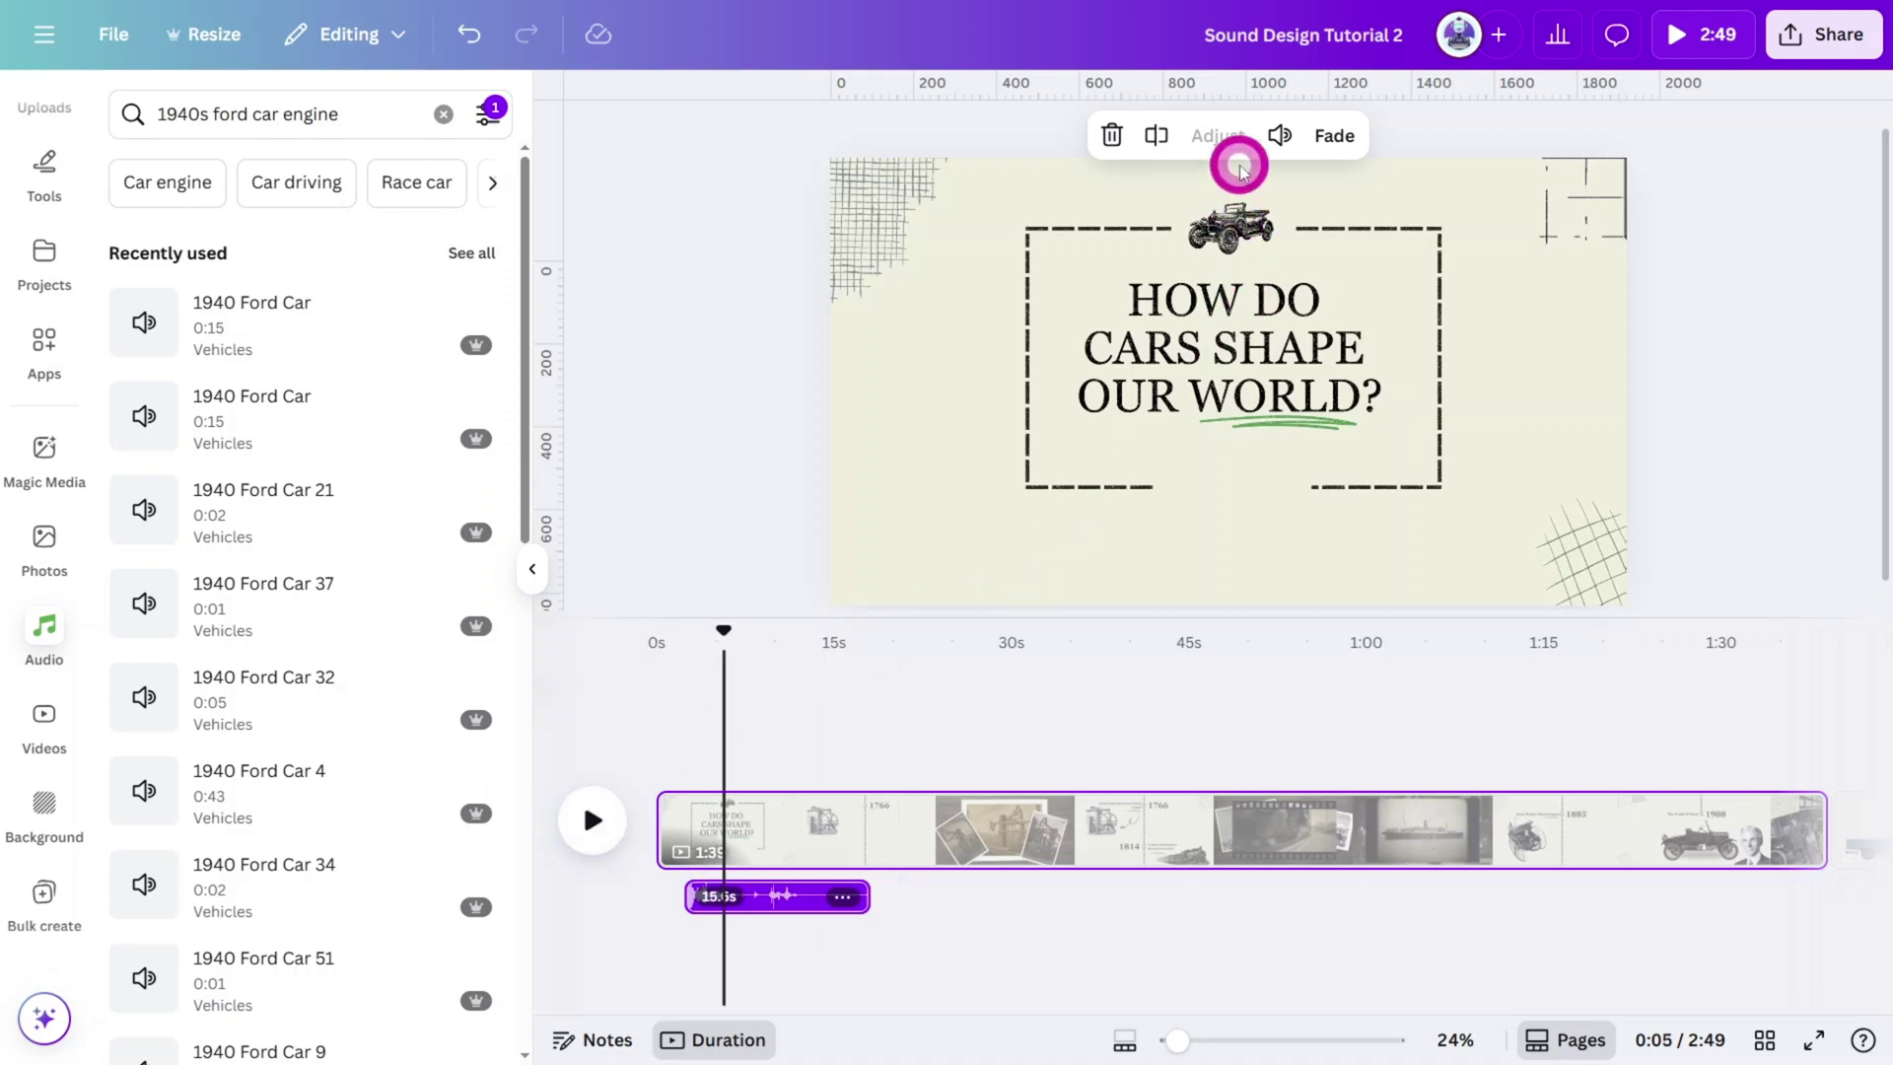
Set the engine sound volume to 13 and play the video from the start.
click(1283, 138)
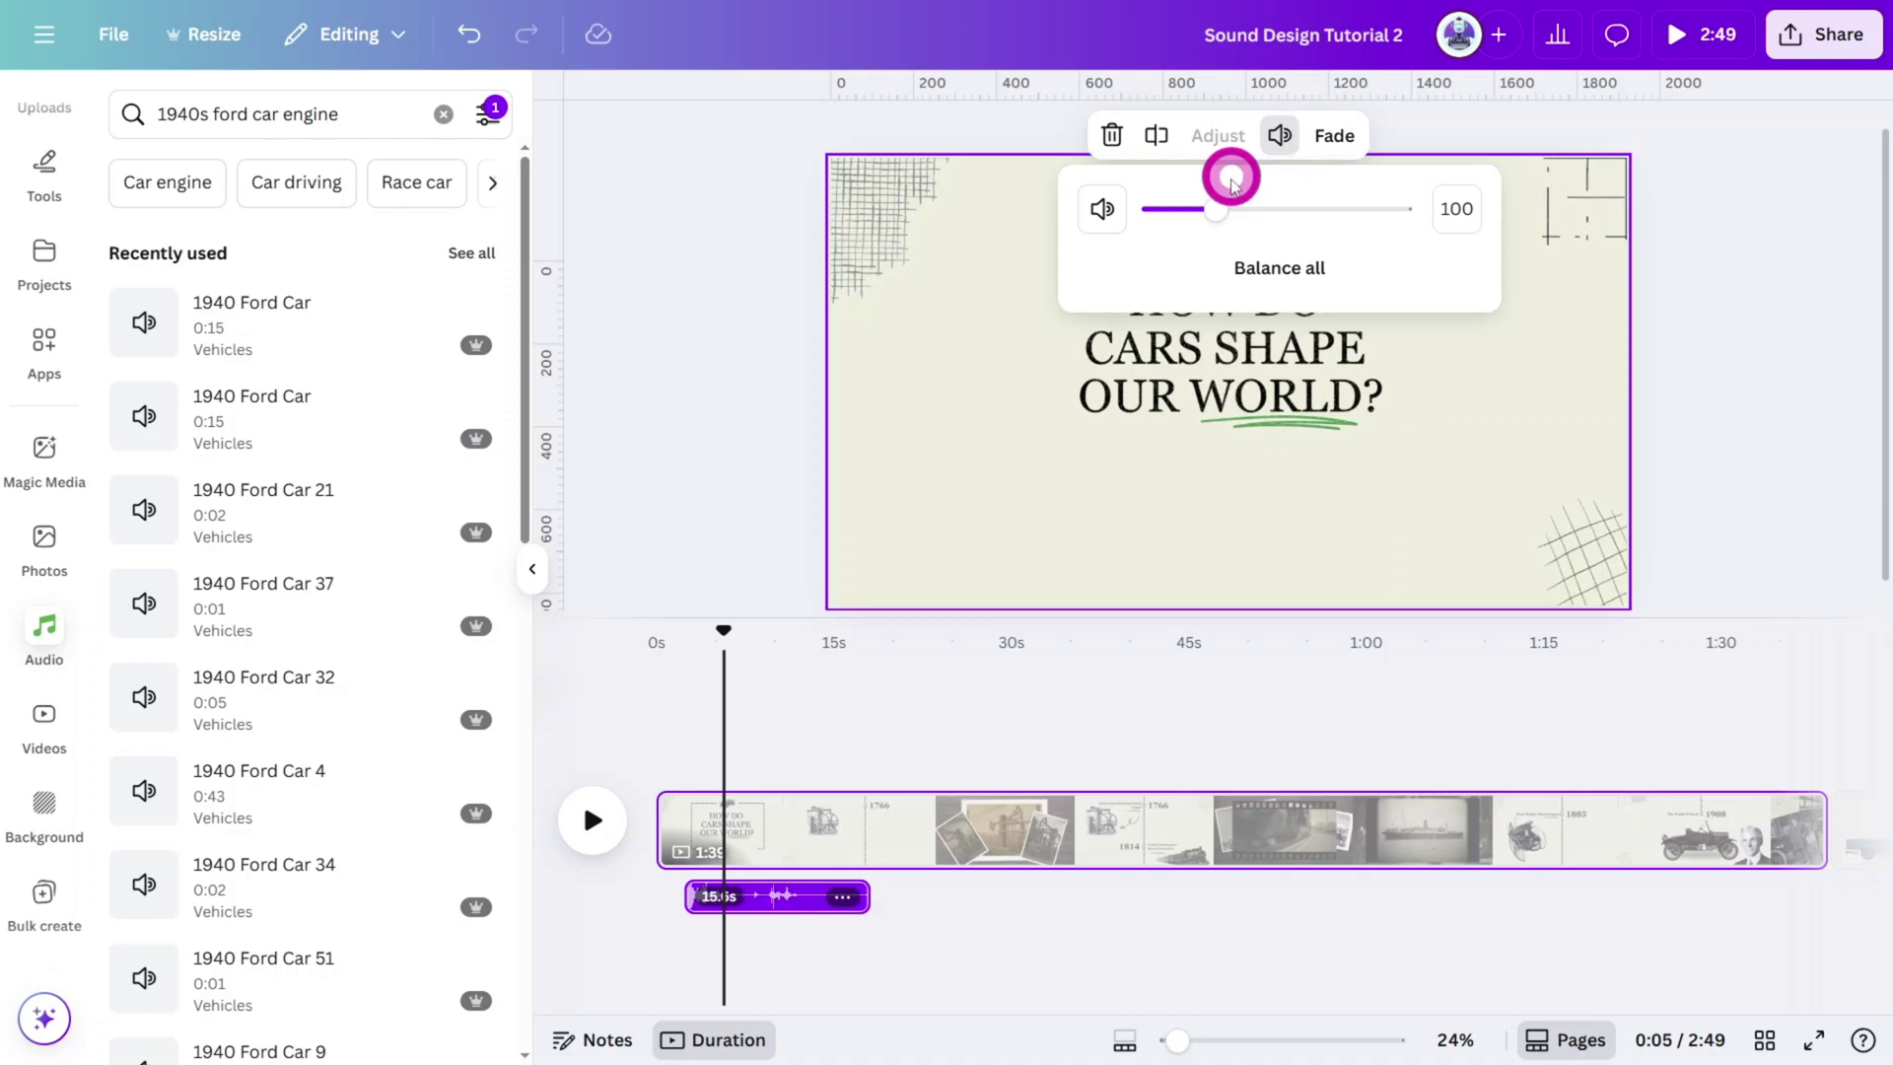
drag(1227, 207, 1186, 217)
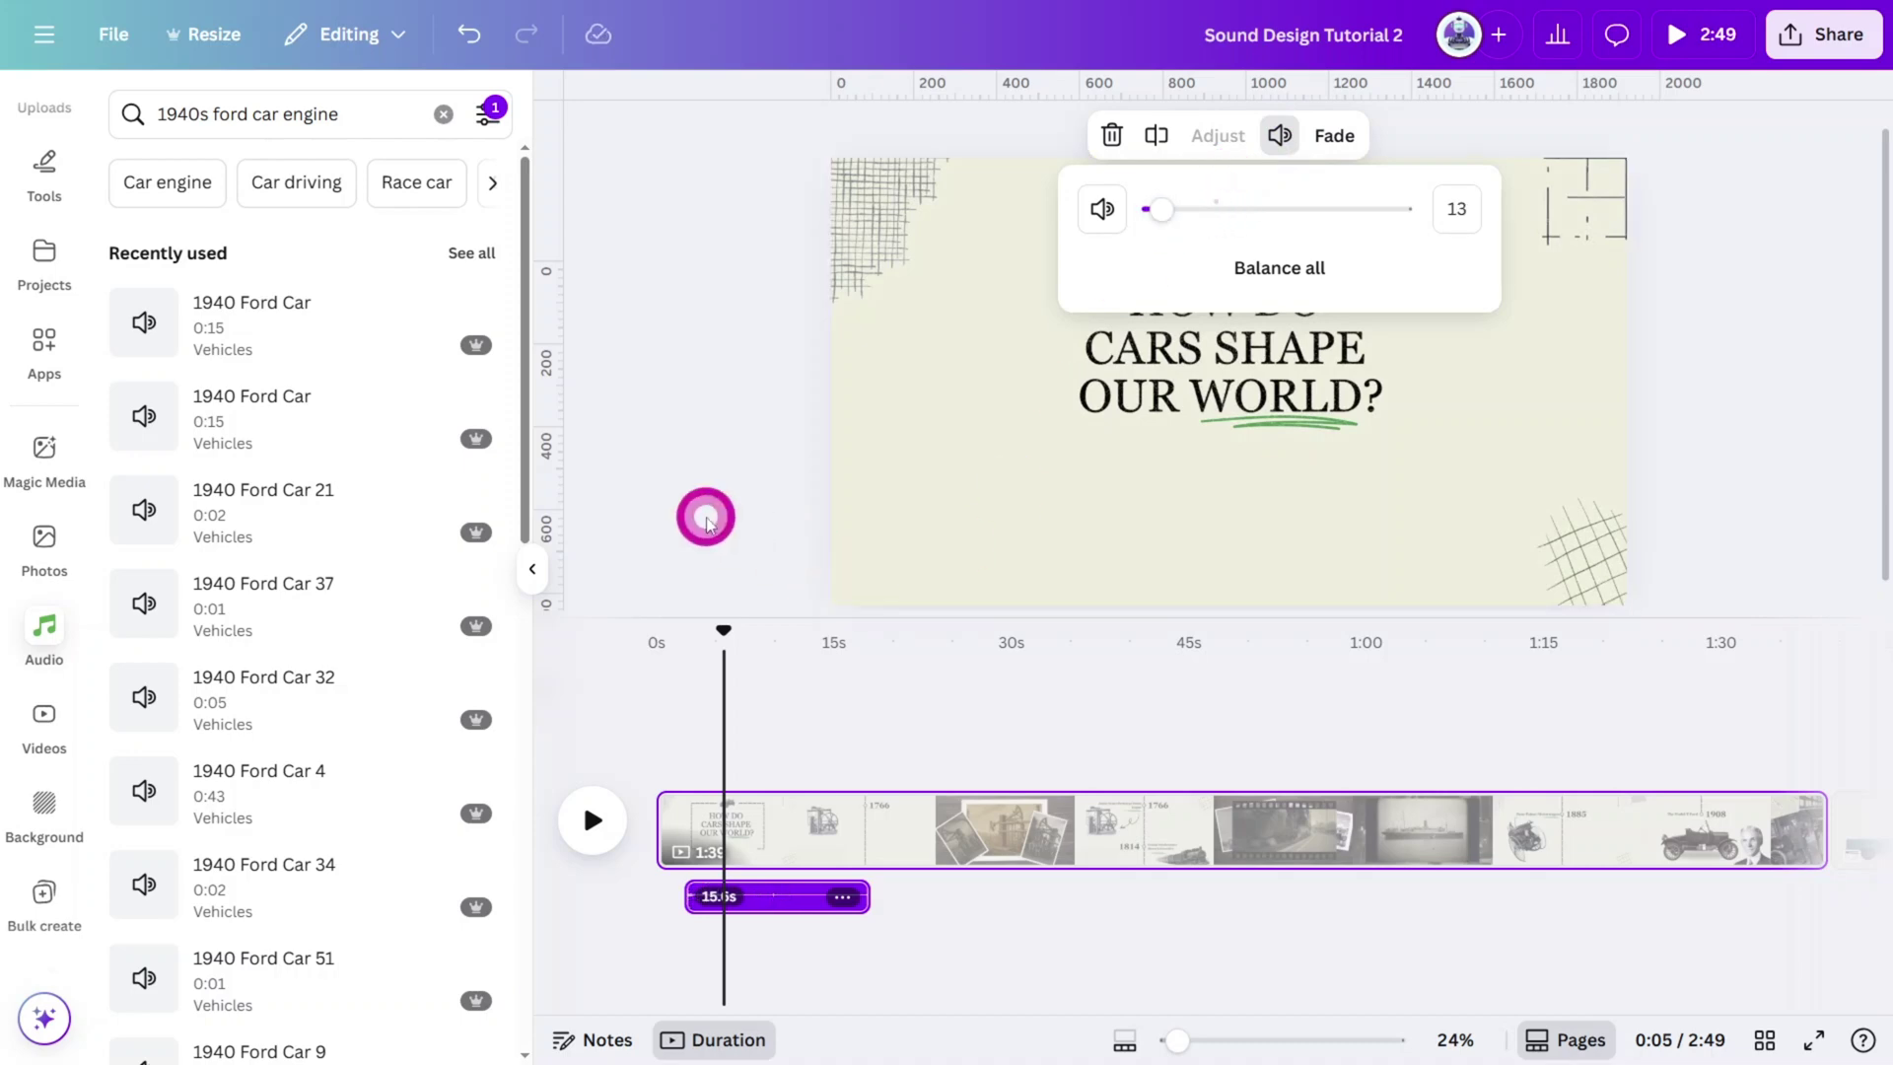
click(719, 599)
click(660, 641)
click(591, 818)
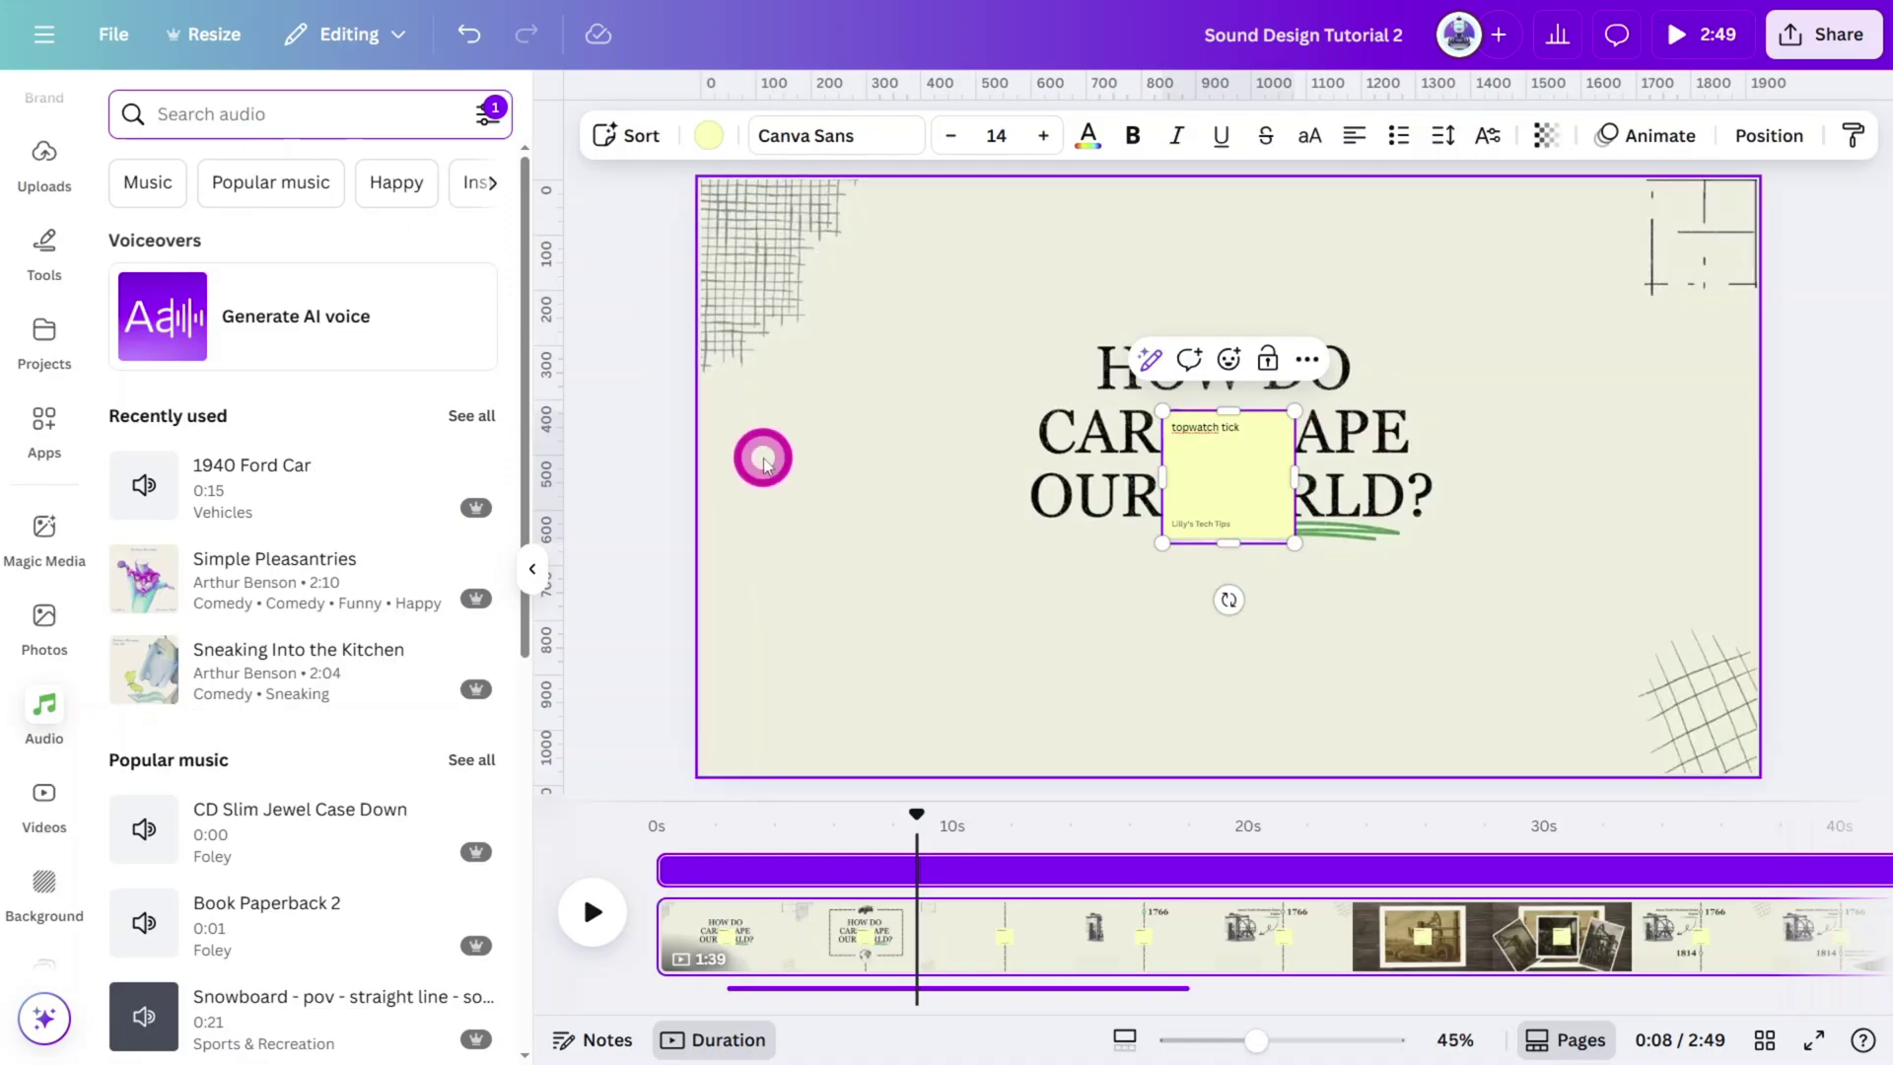
Find the 'stopwatch tick' sound, preview Stop Watch Tick, and add it near 7 seconds.
text(stopwatch)
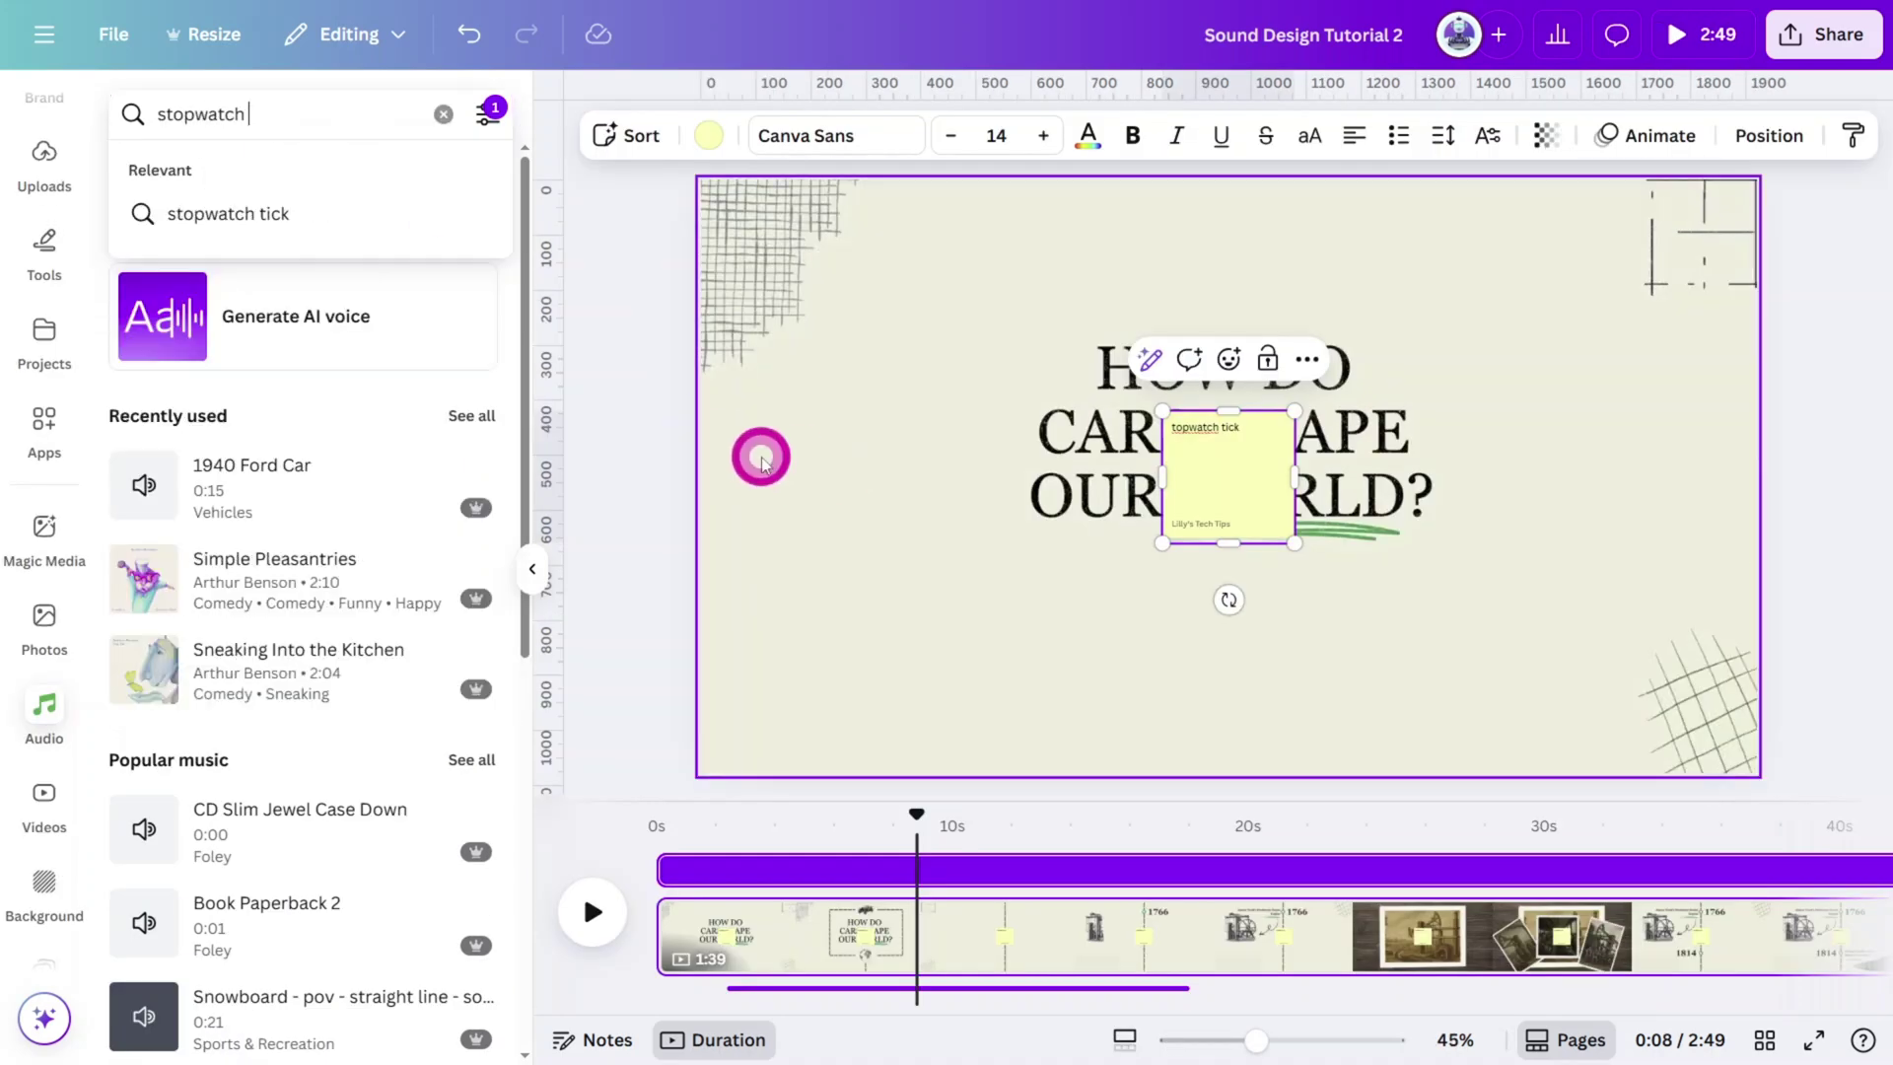
text( tick)
key(Return)
click(744, 476)
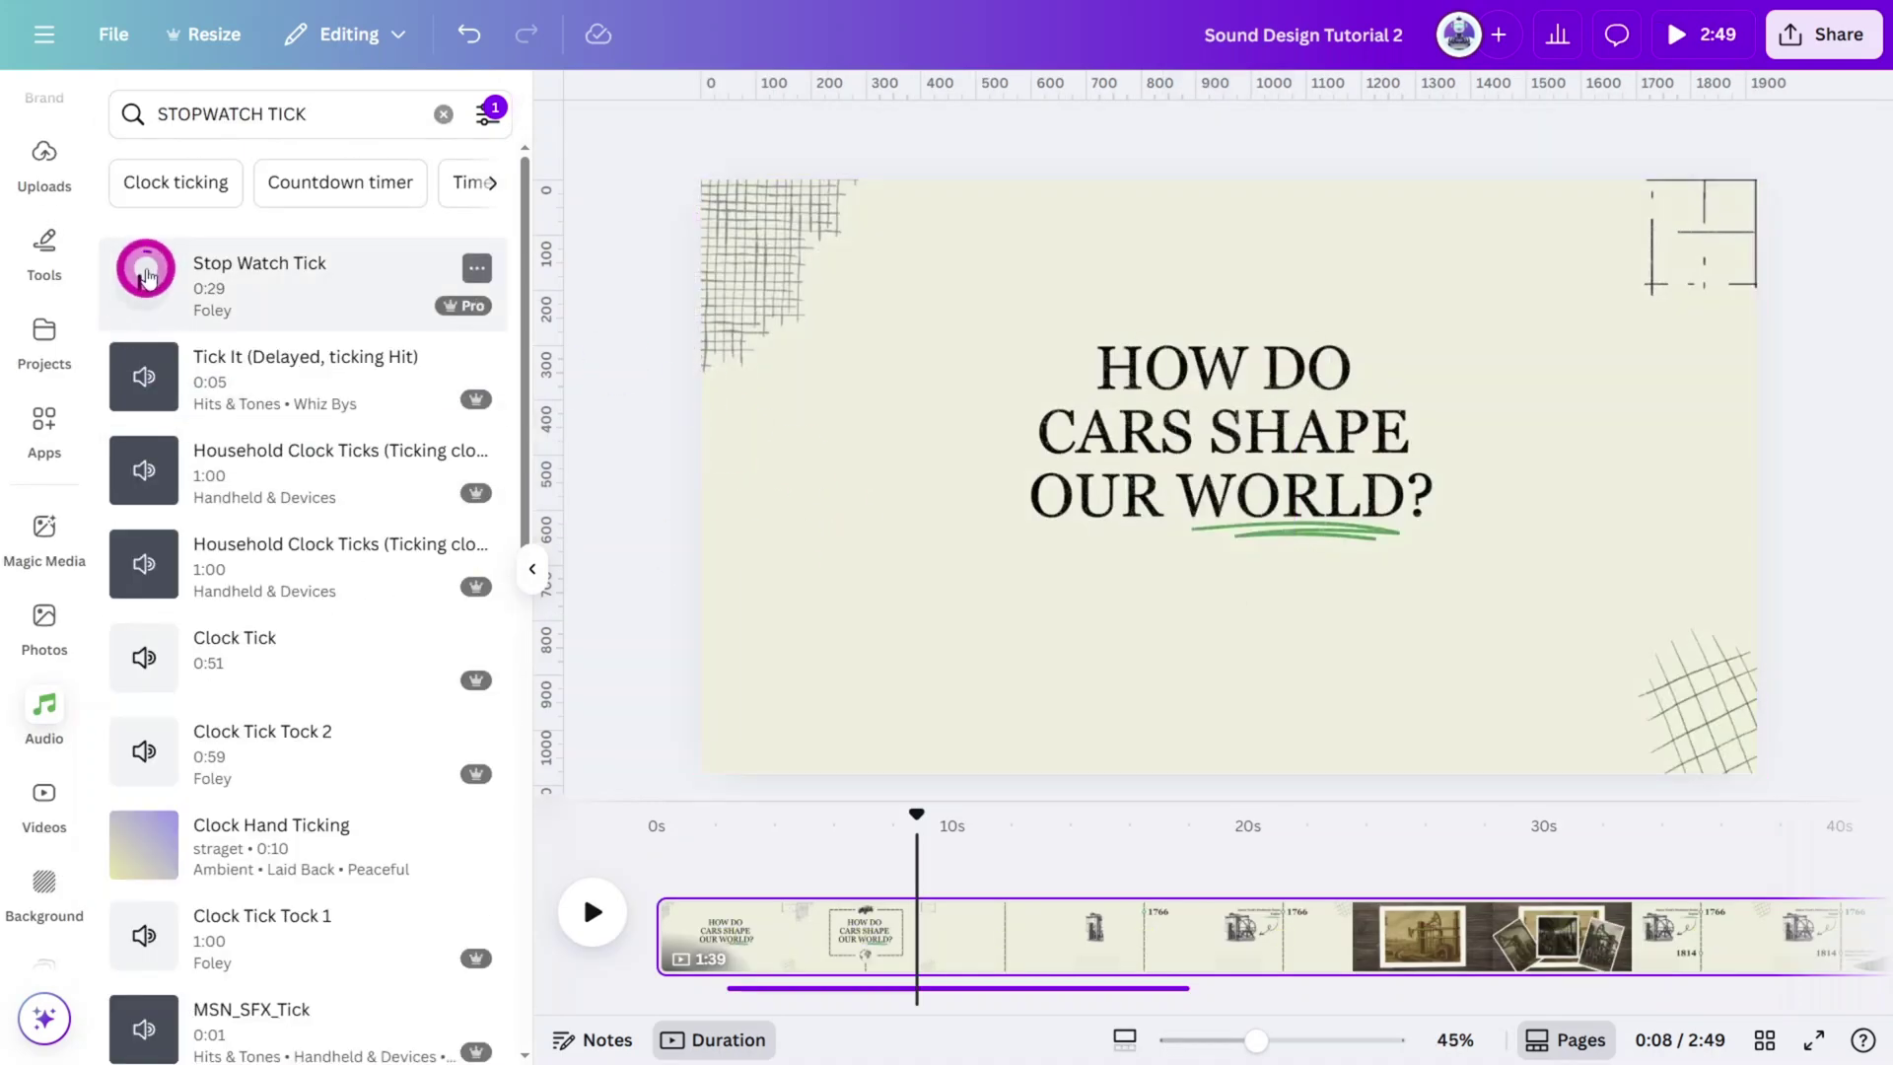
click(609, 472)
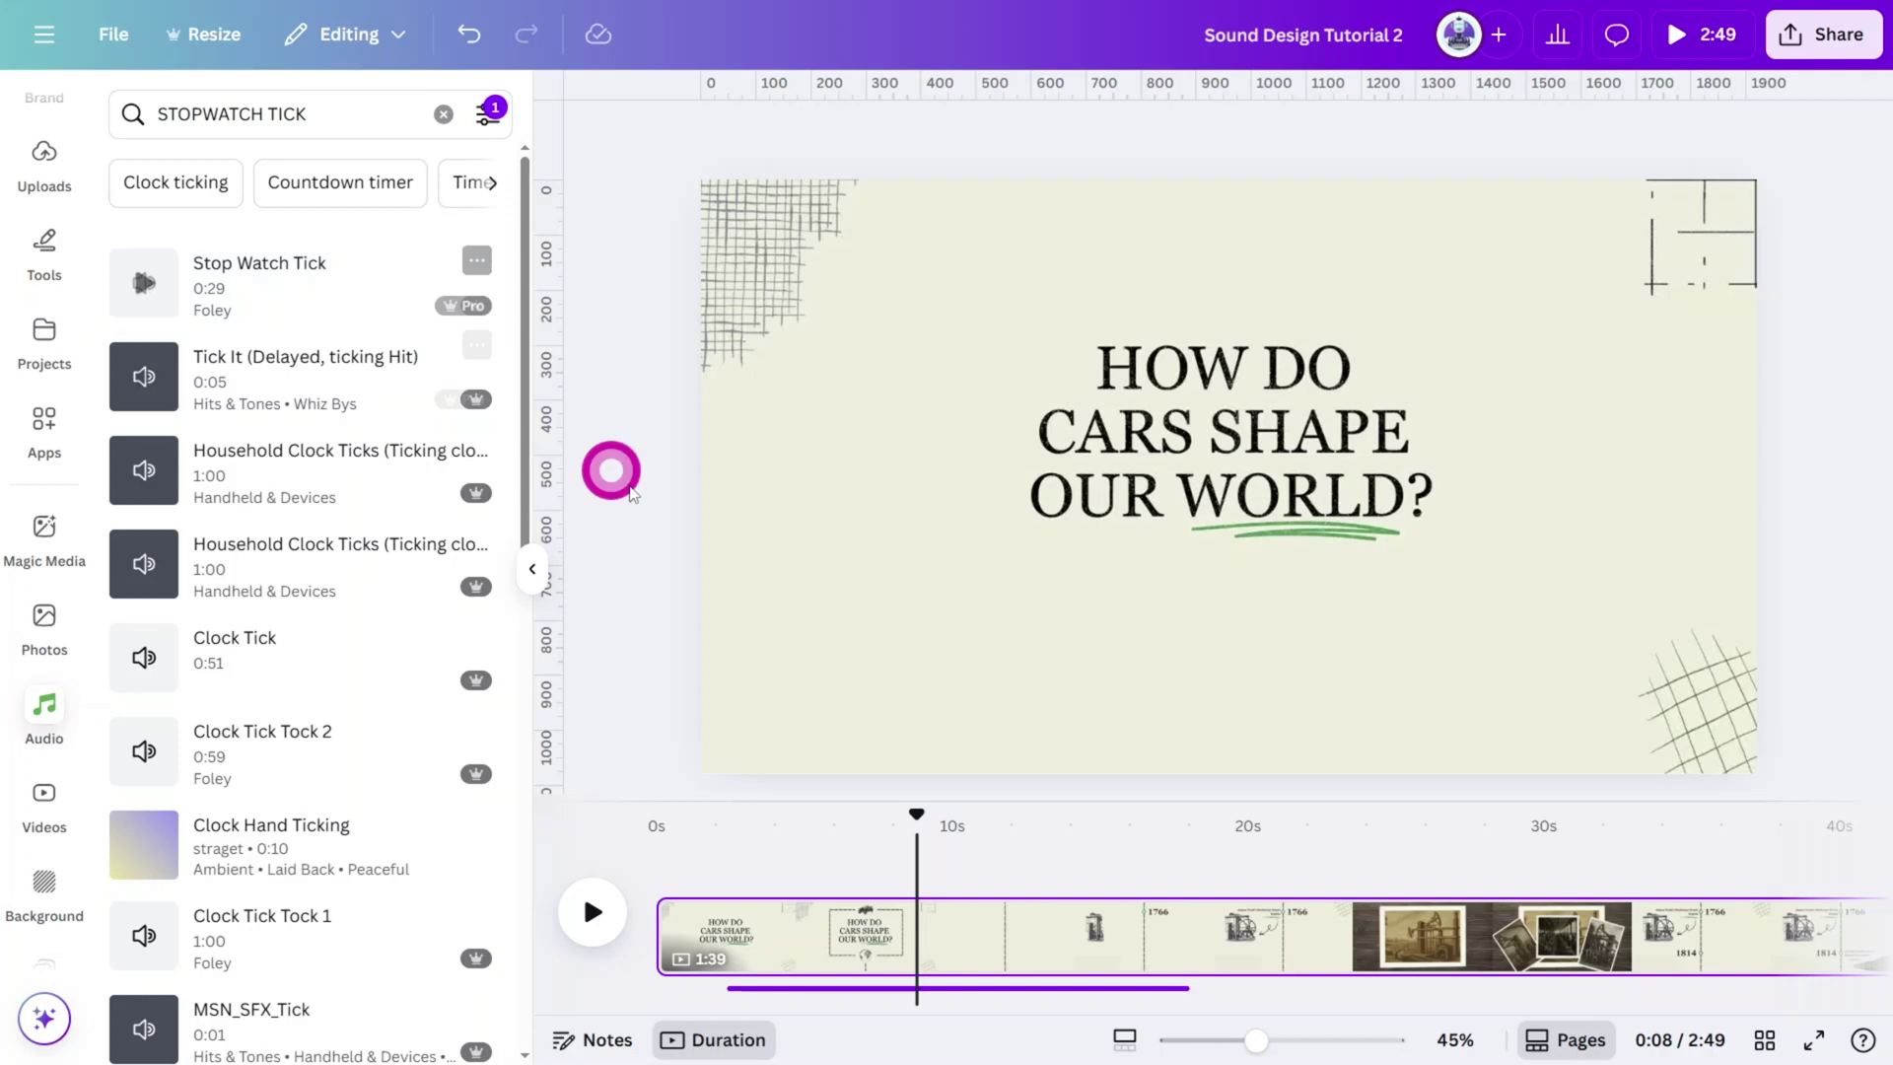
click(822, 838)
drag(819, 846, 866, 986)
Split the tick track at about 14 seconds, delete the leftover piece, and play it back.
click(912, 831)
drag(912, 831, 1072, 841)
key(s)
key(Delete)
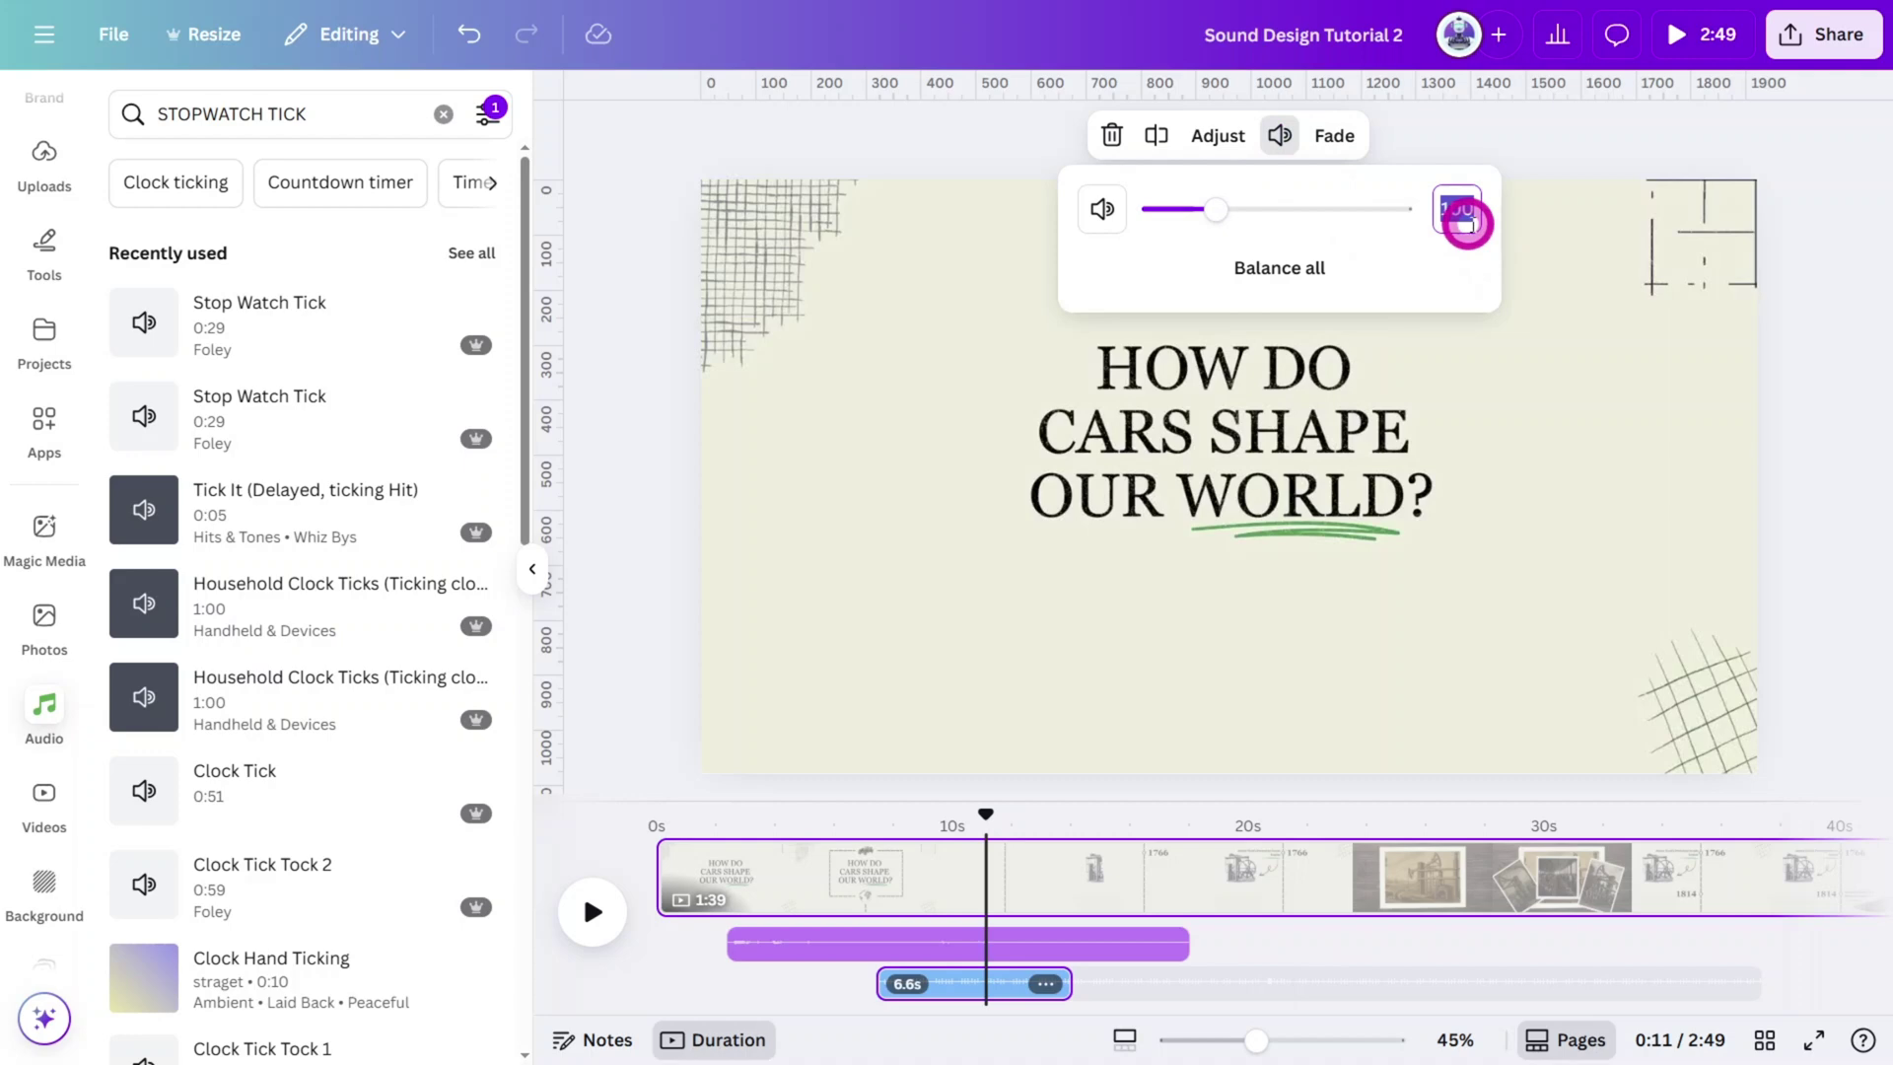
click(580, 908)
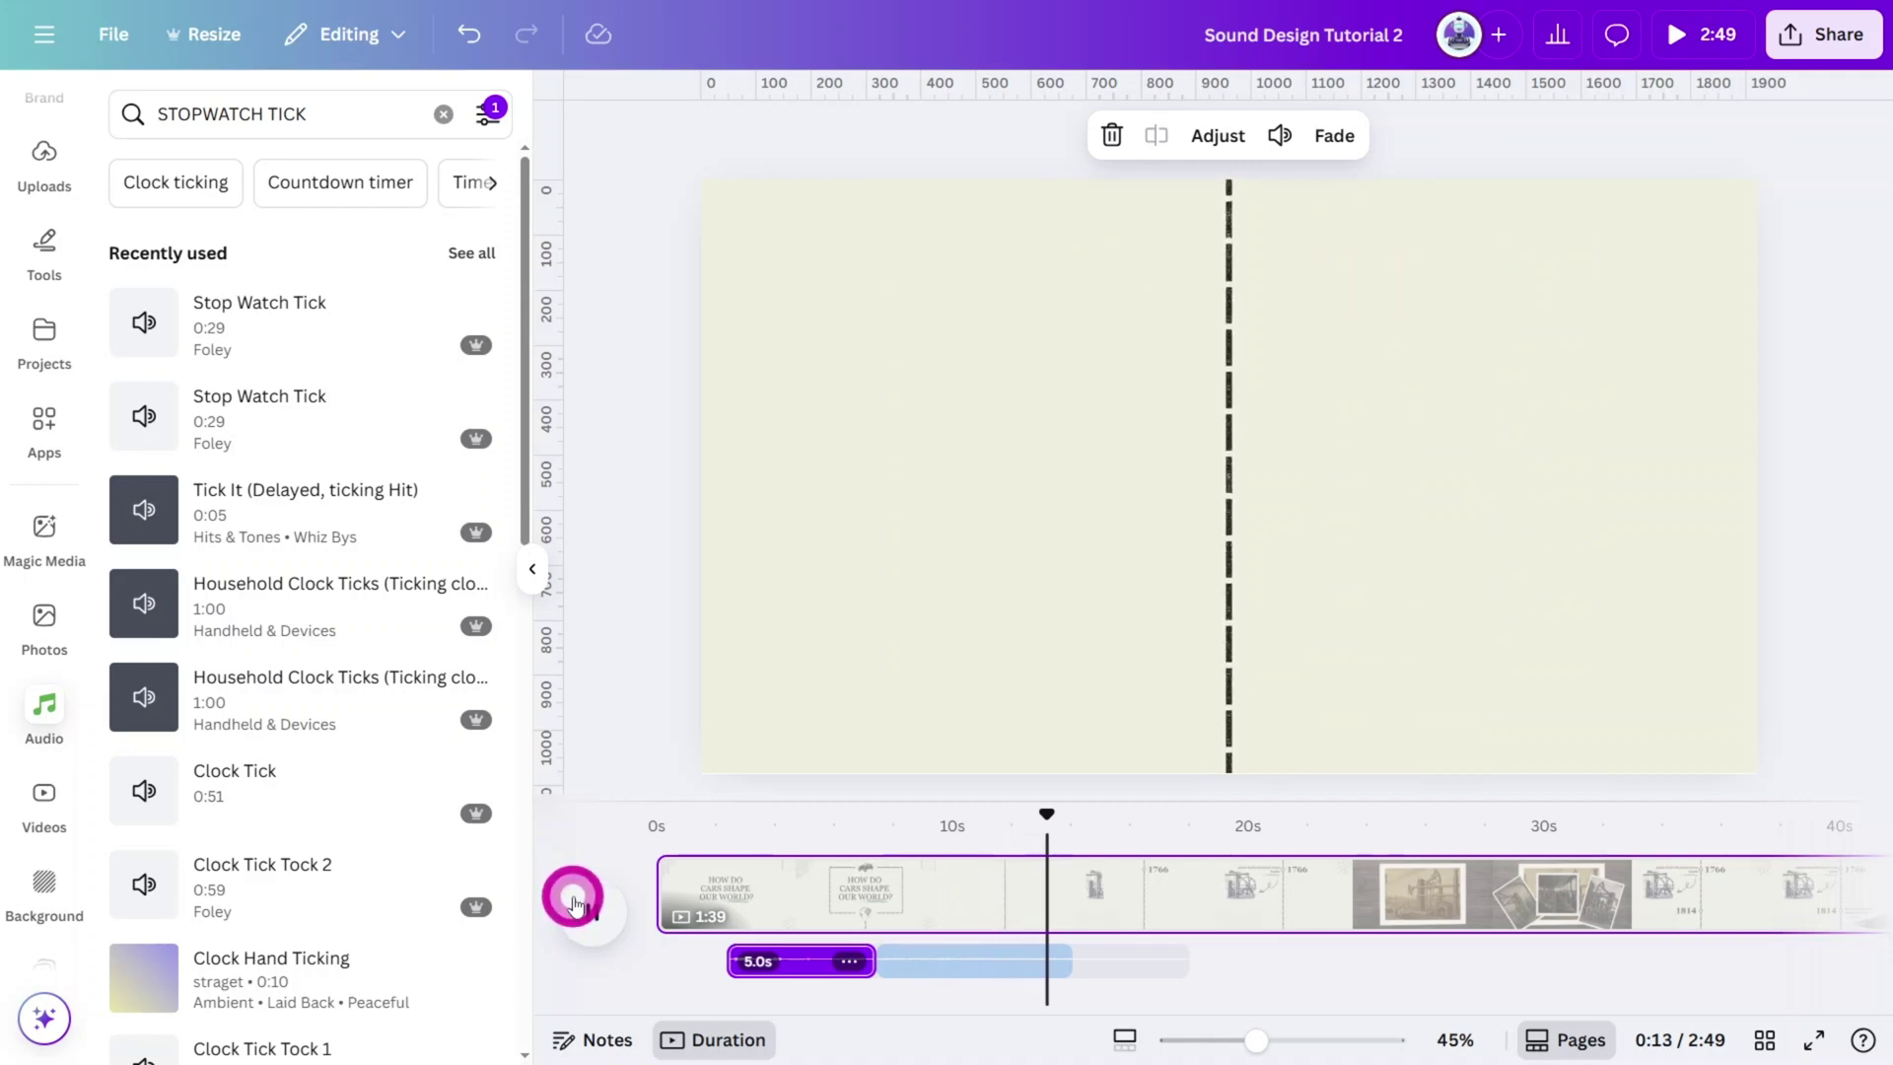
Search 'WATER BUBBLE POPPING', preview it, and add it to the timeline.
click(575, 903)
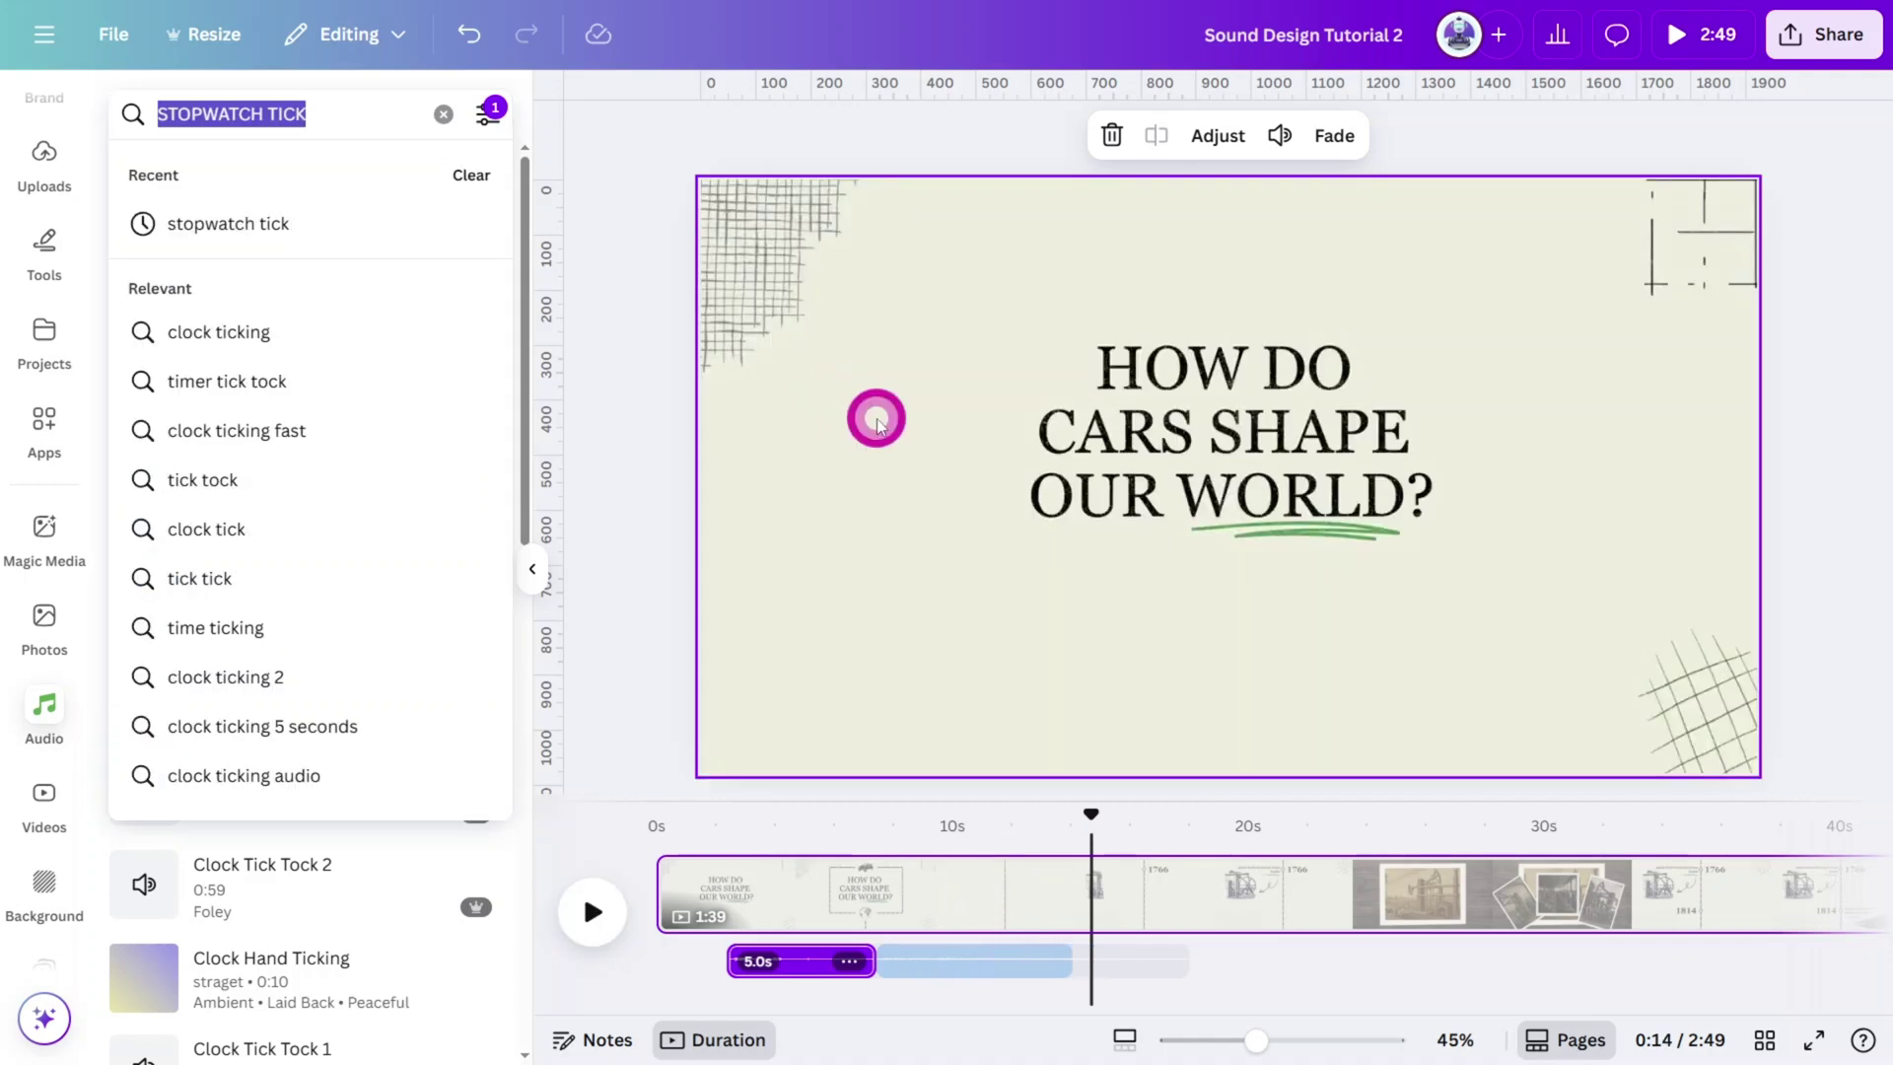
text(WATER BUBBLE POPPING)
key(Return)
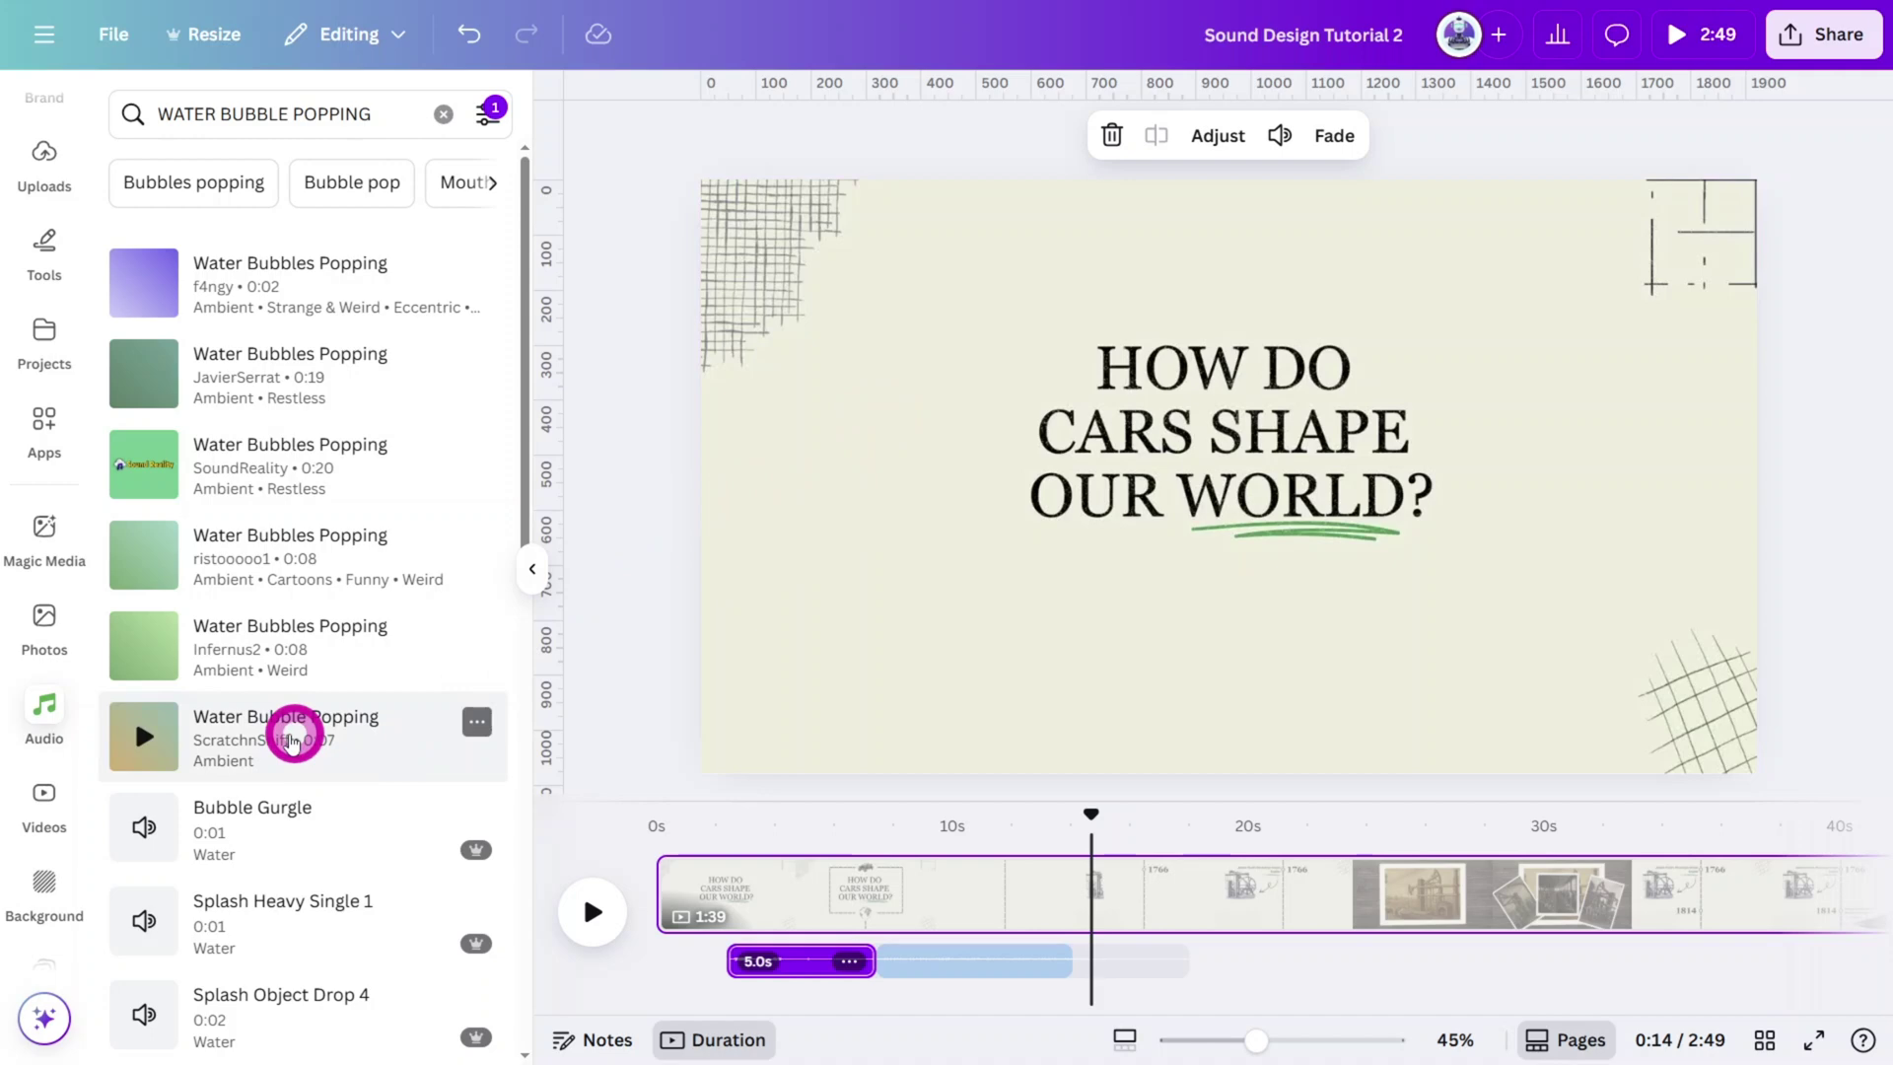
click(147, 737)
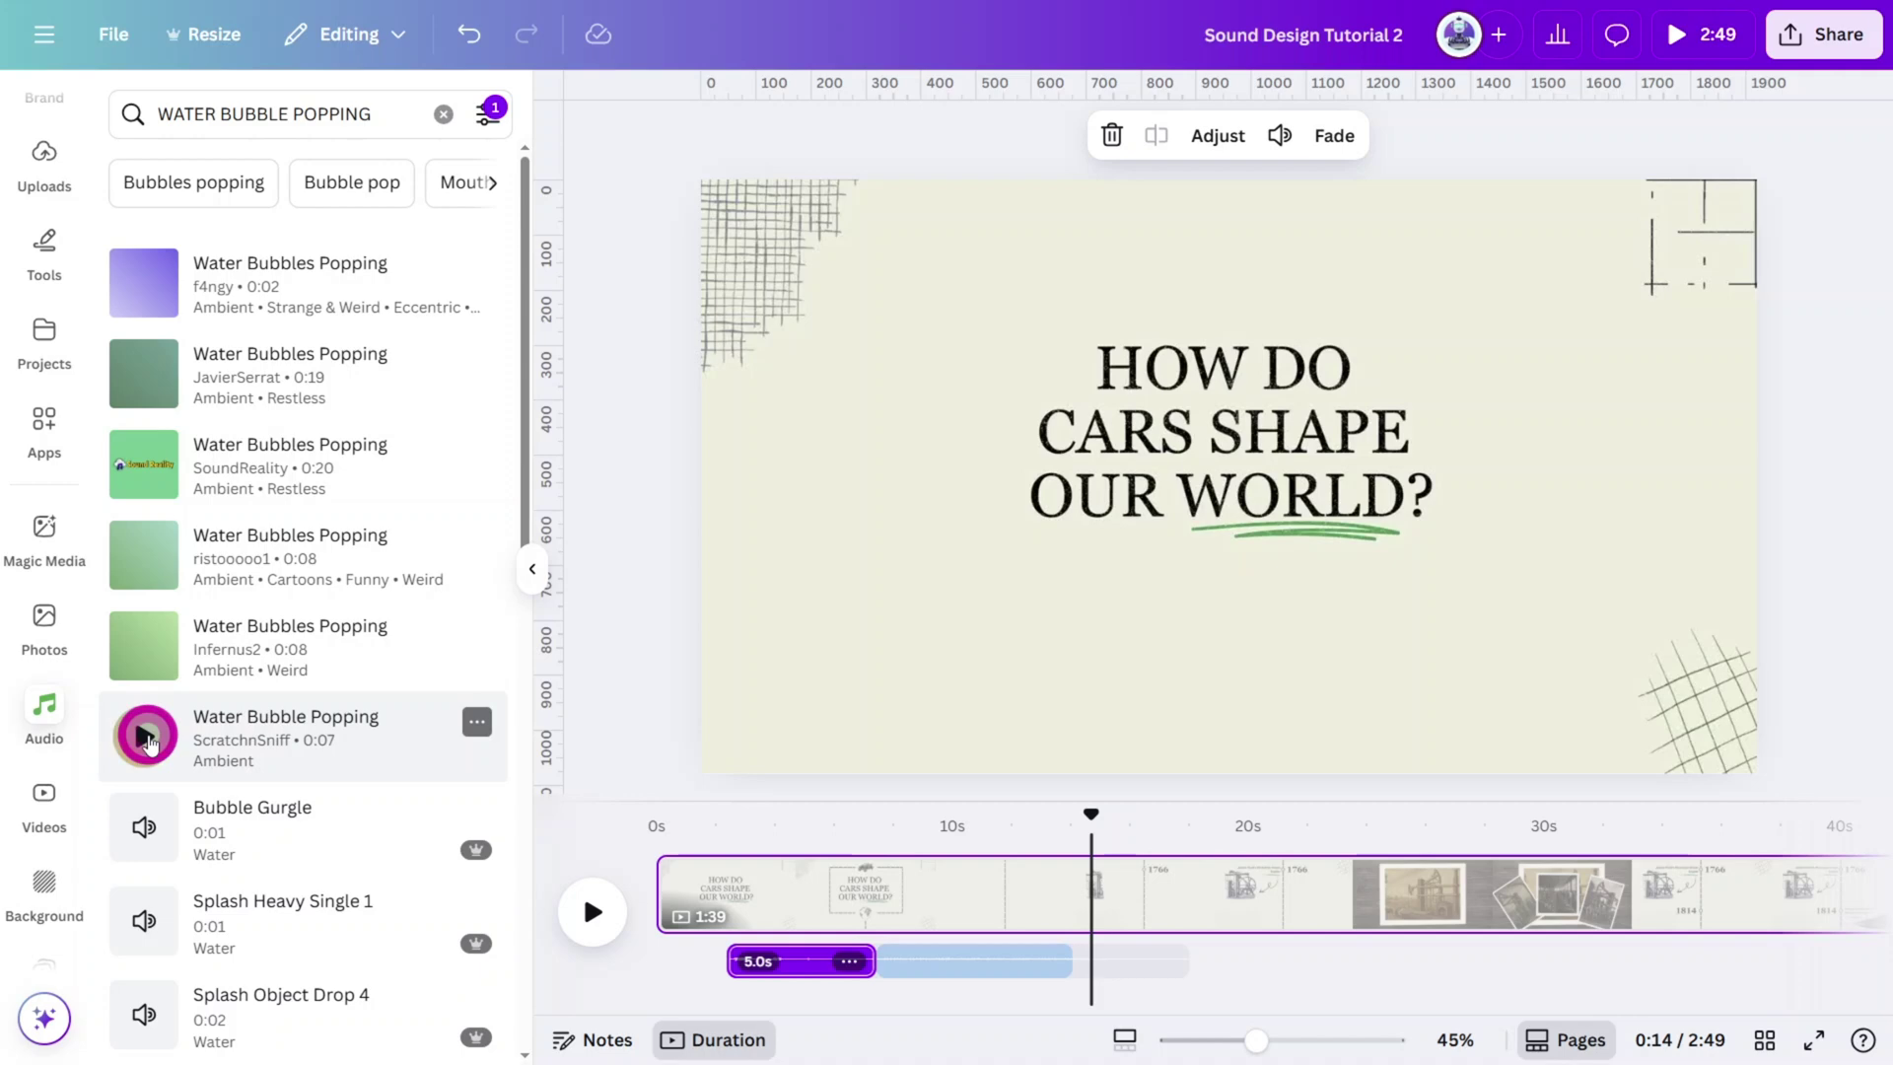
drag(147, 742, 1036, 980)
Zoom the timeline to 480%, place the bubble clip at about 14.2s, and replay from 12.5s.
click(1195, 1042)
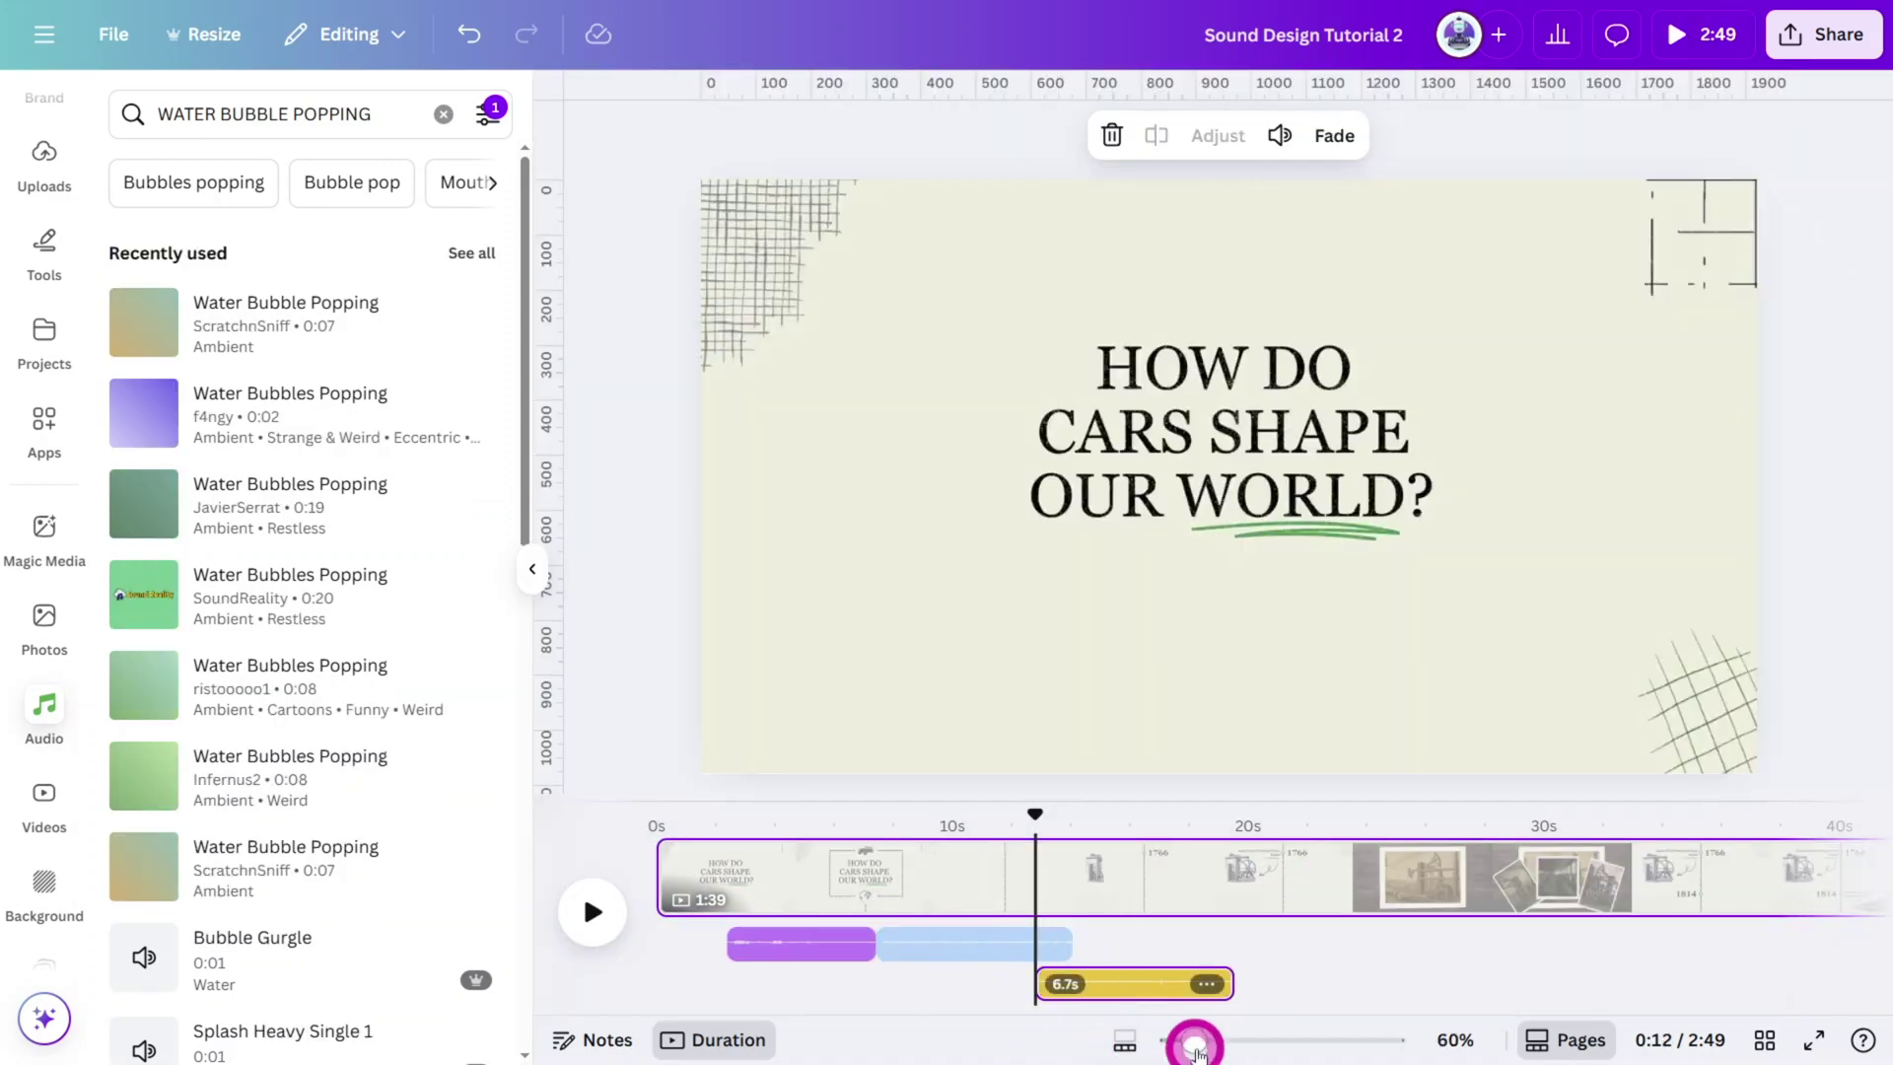
drag(1195, 1043, 1370, 1041)
drag(1216, 992, 1357, 814)
drag(1399, 967, 1475, 974)
drag(1479, 819, 1502, 819)
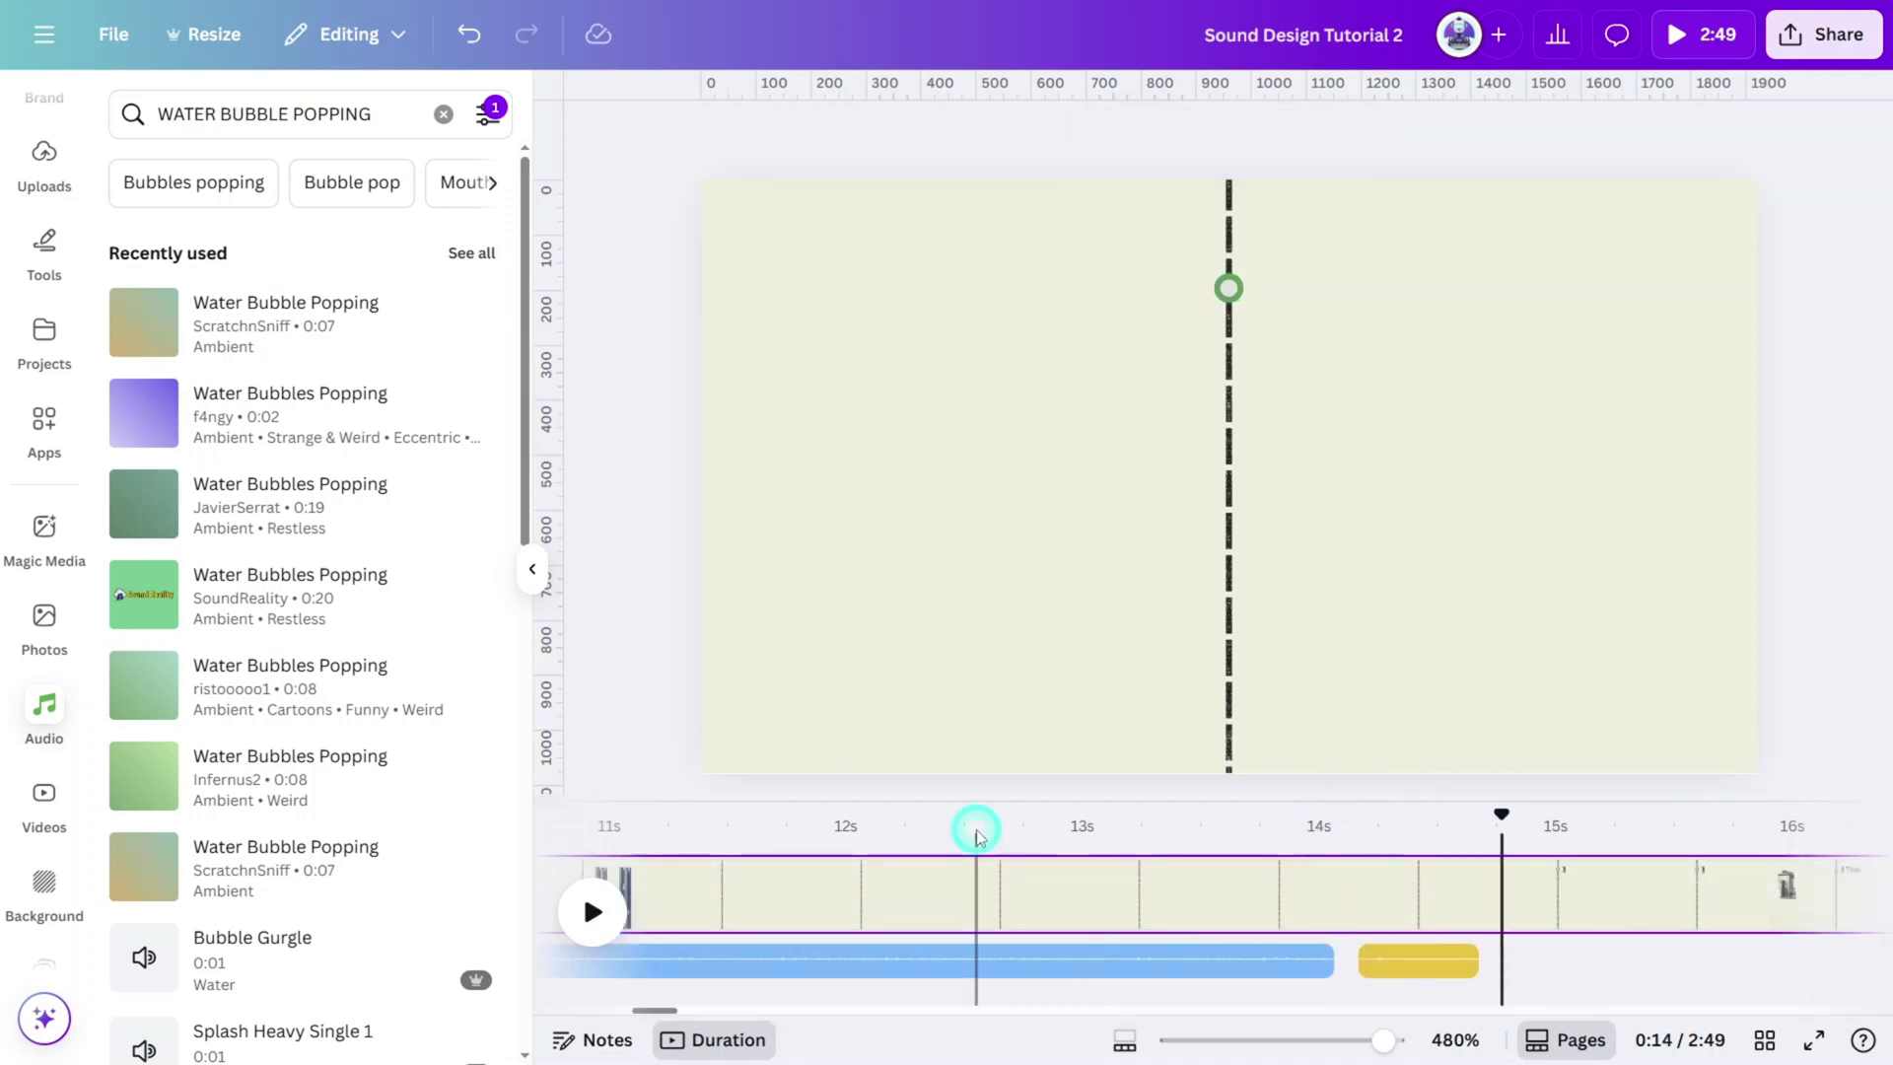
click(976, 833)
key(space)
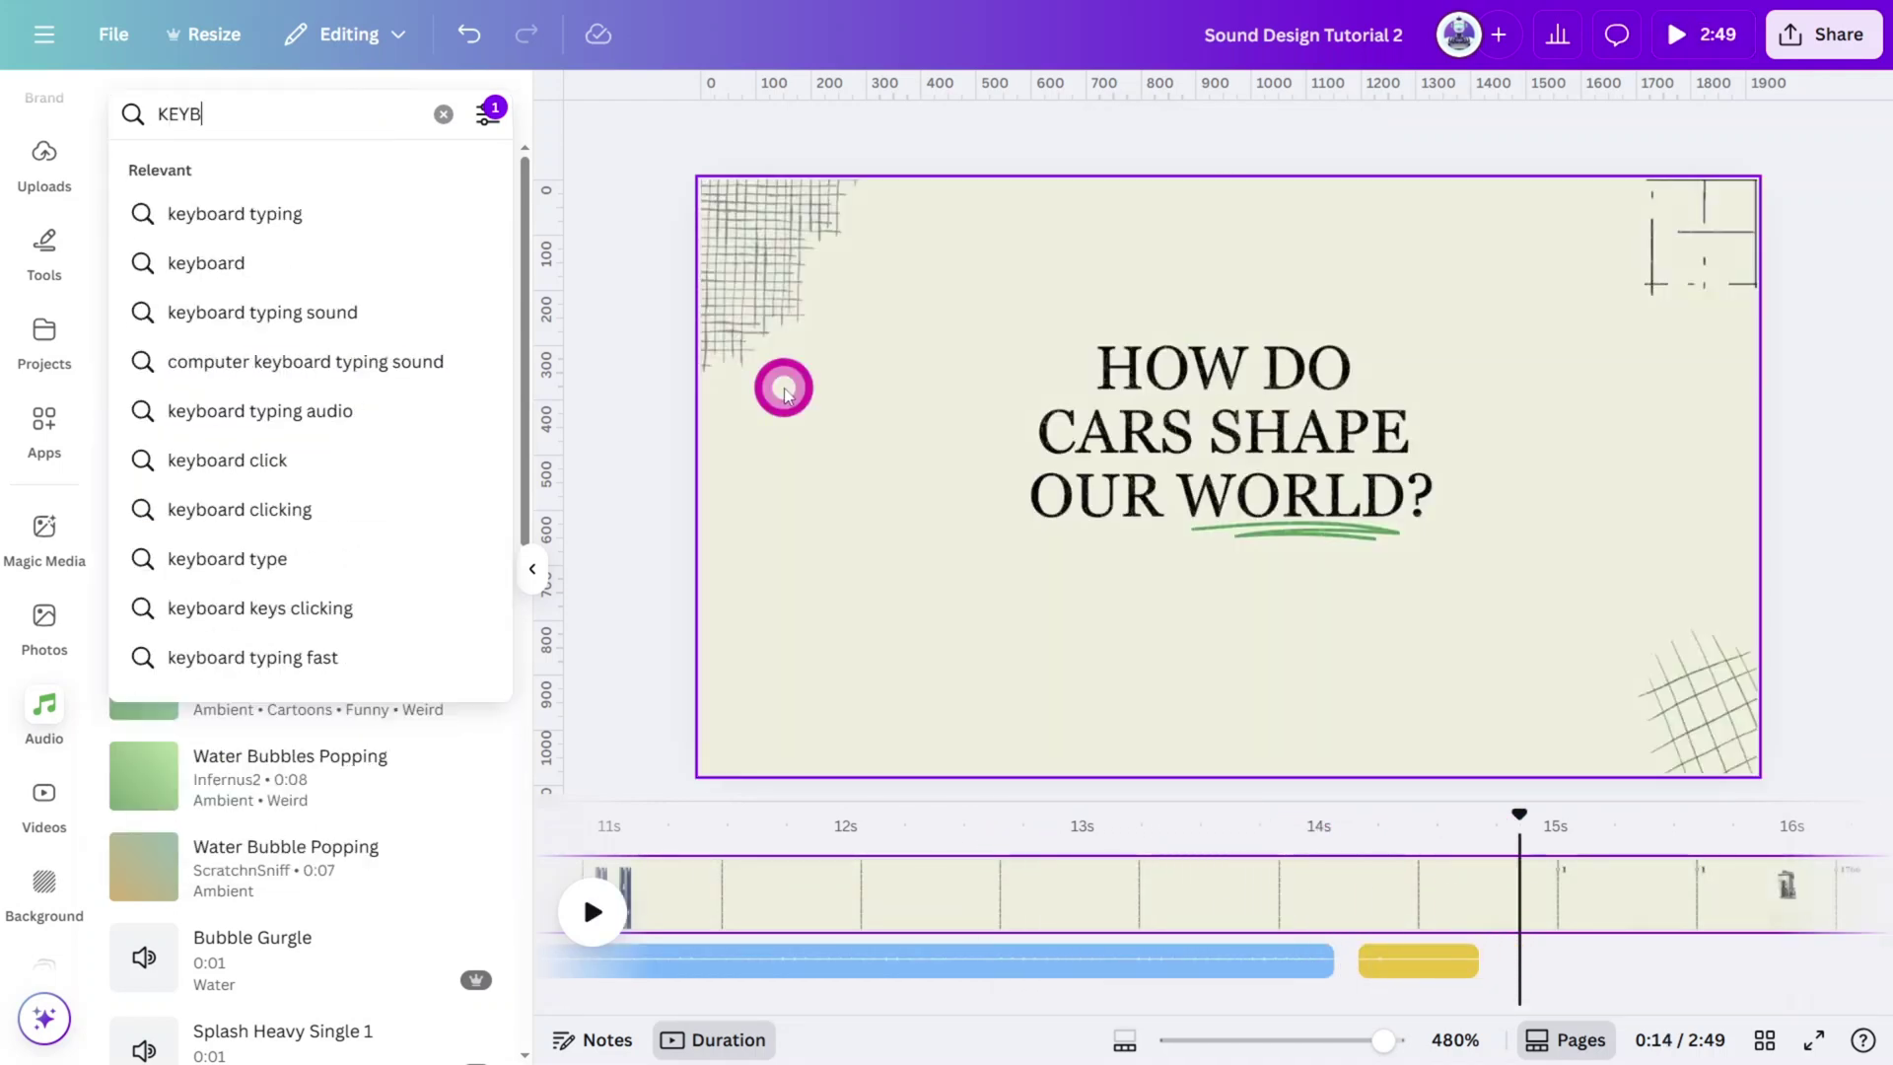
Add Keyboard Typing 4 and slide it earlier to start right after the bubble pop.
text(OARD TYPING 4)
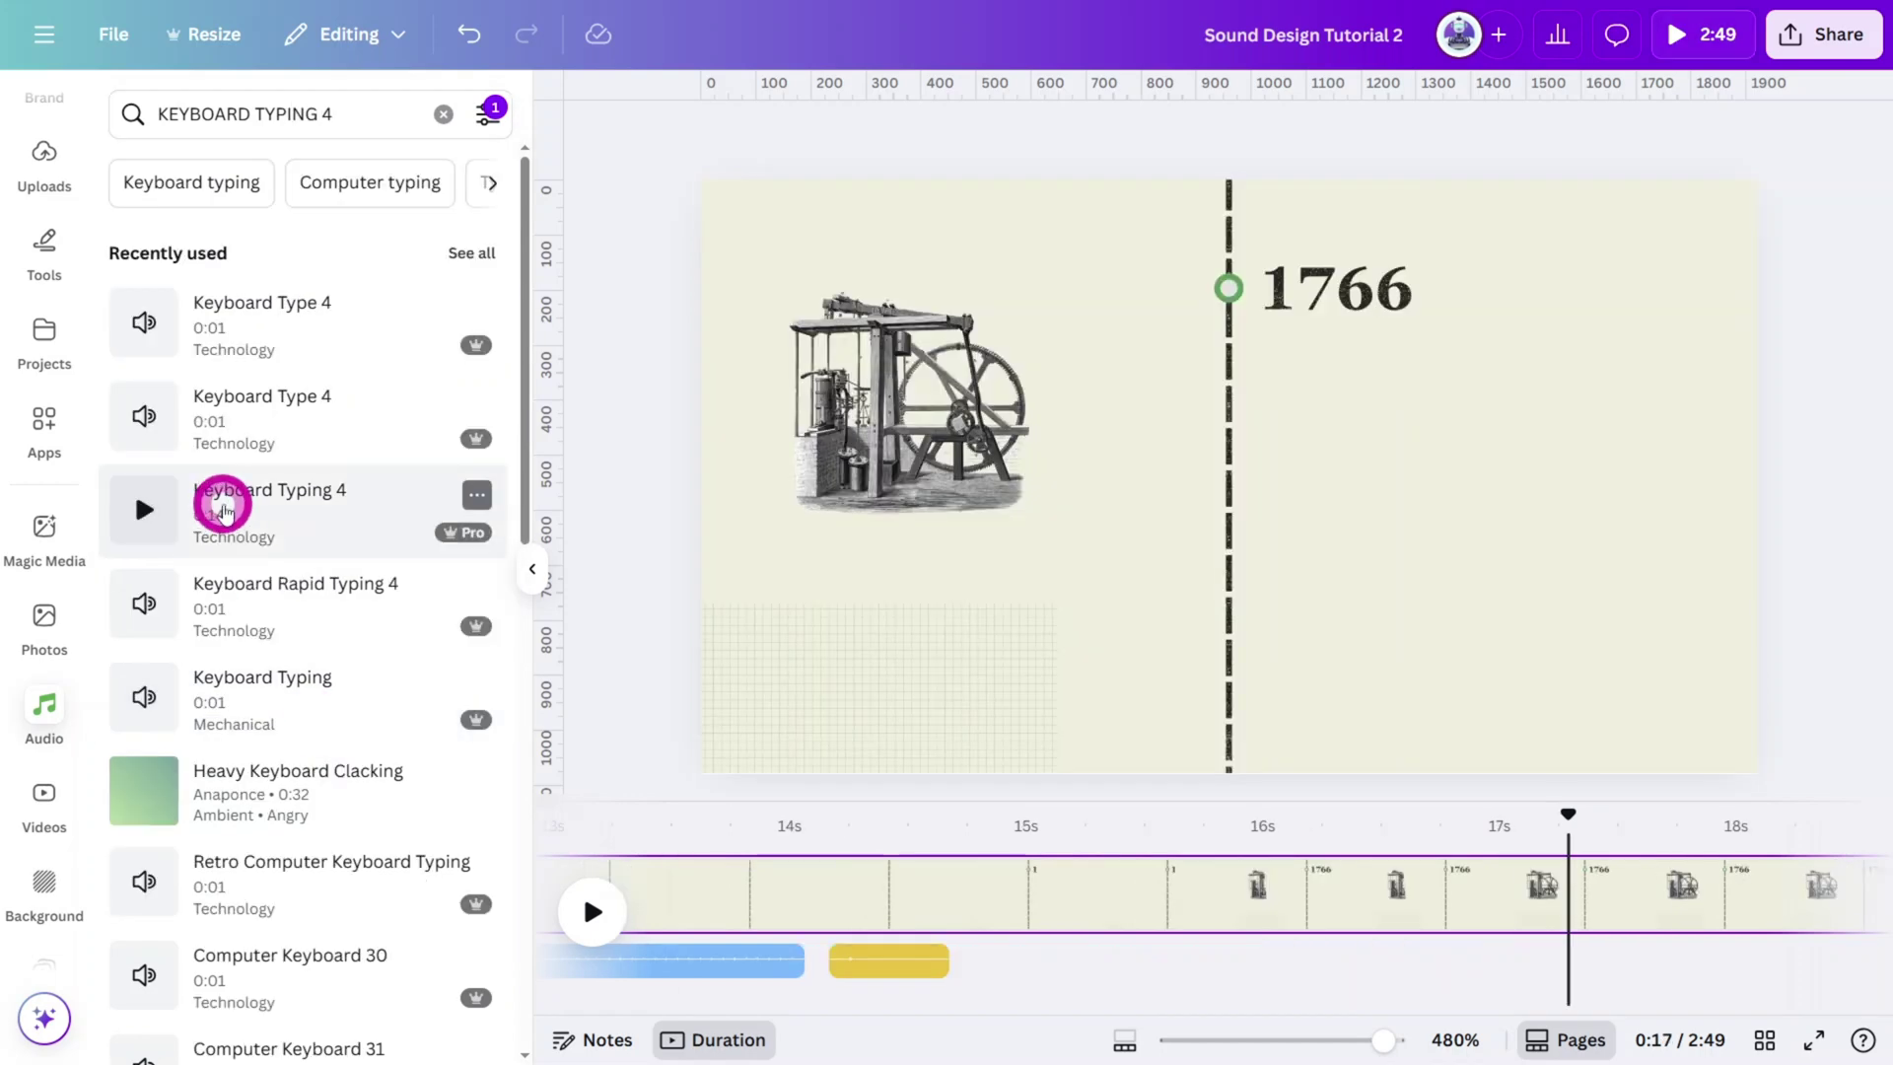
click(224, 509)
drag(1068, 824, 961, 824)
drag(1132, 960, 1067, 959)
drag(996, 808, 979, 866)
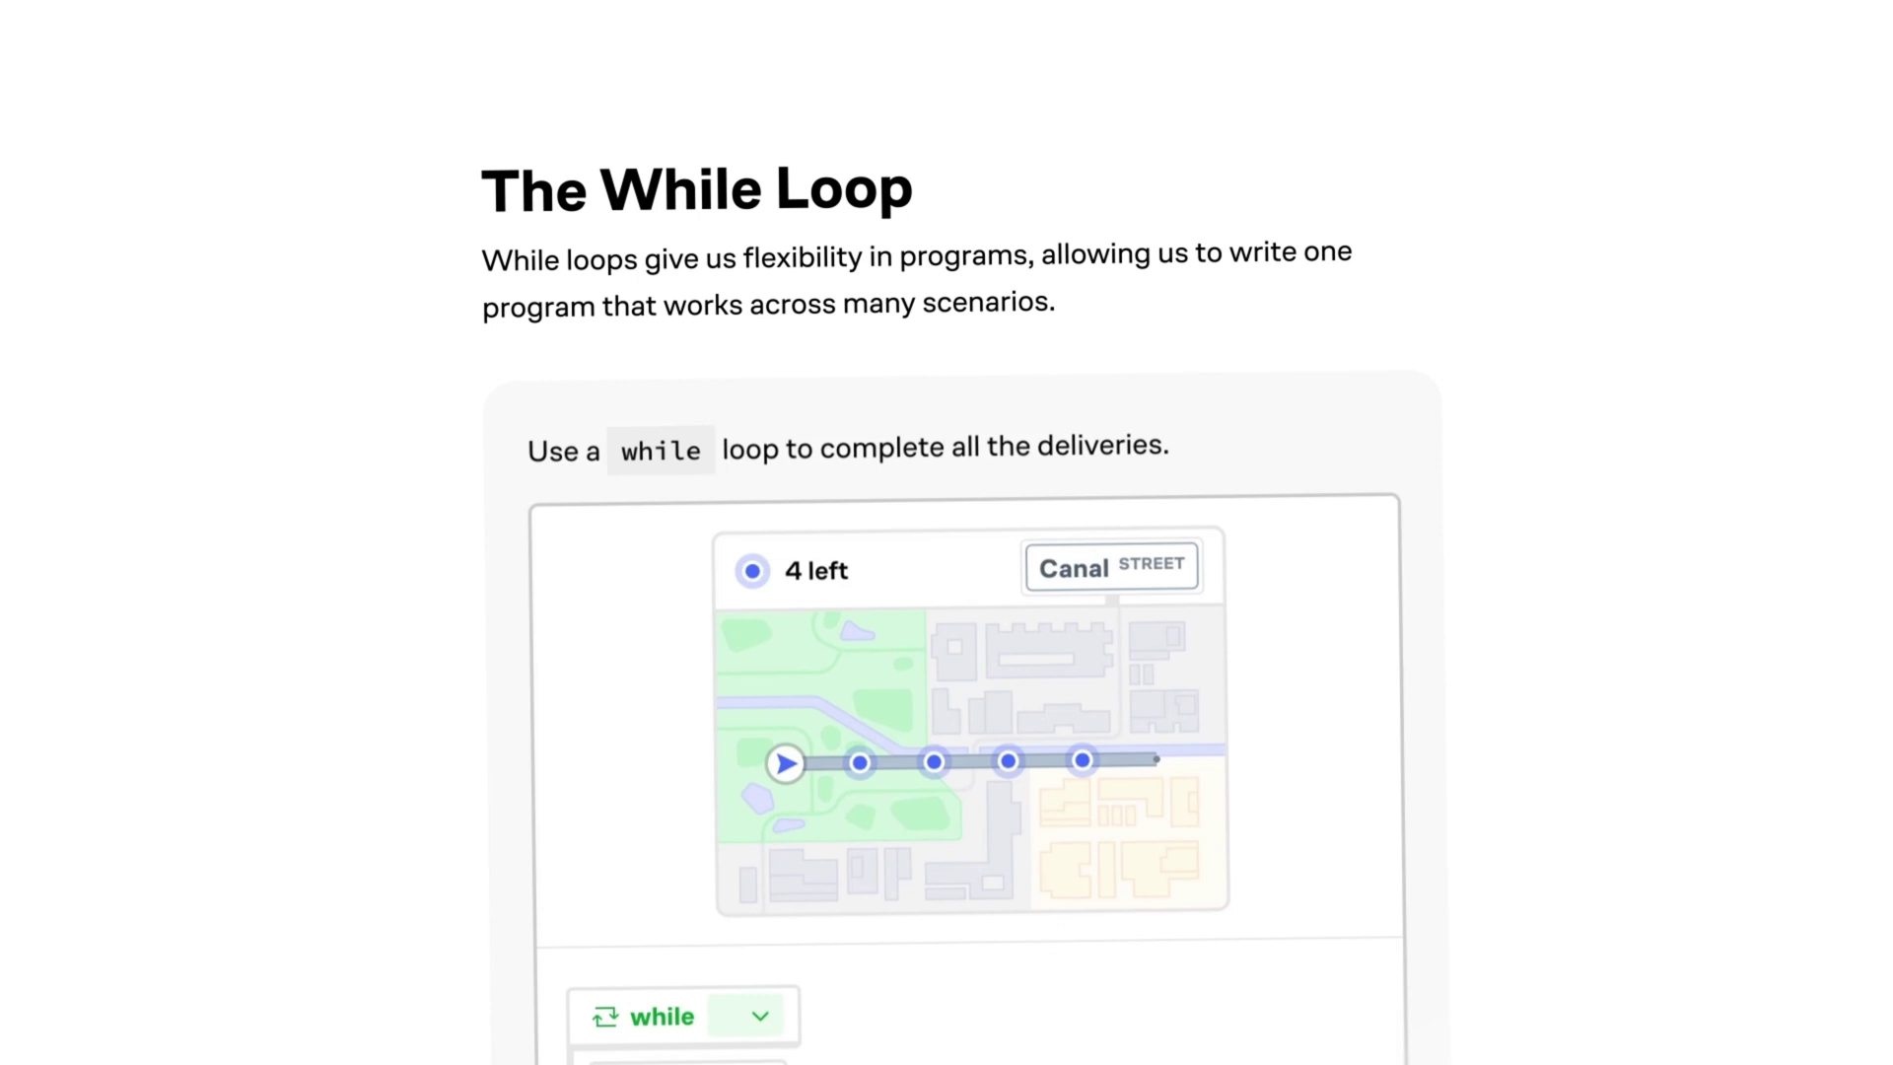
Set the while loop condition to 'deliveries remain'.
click(735, 913)
click(708, 890)
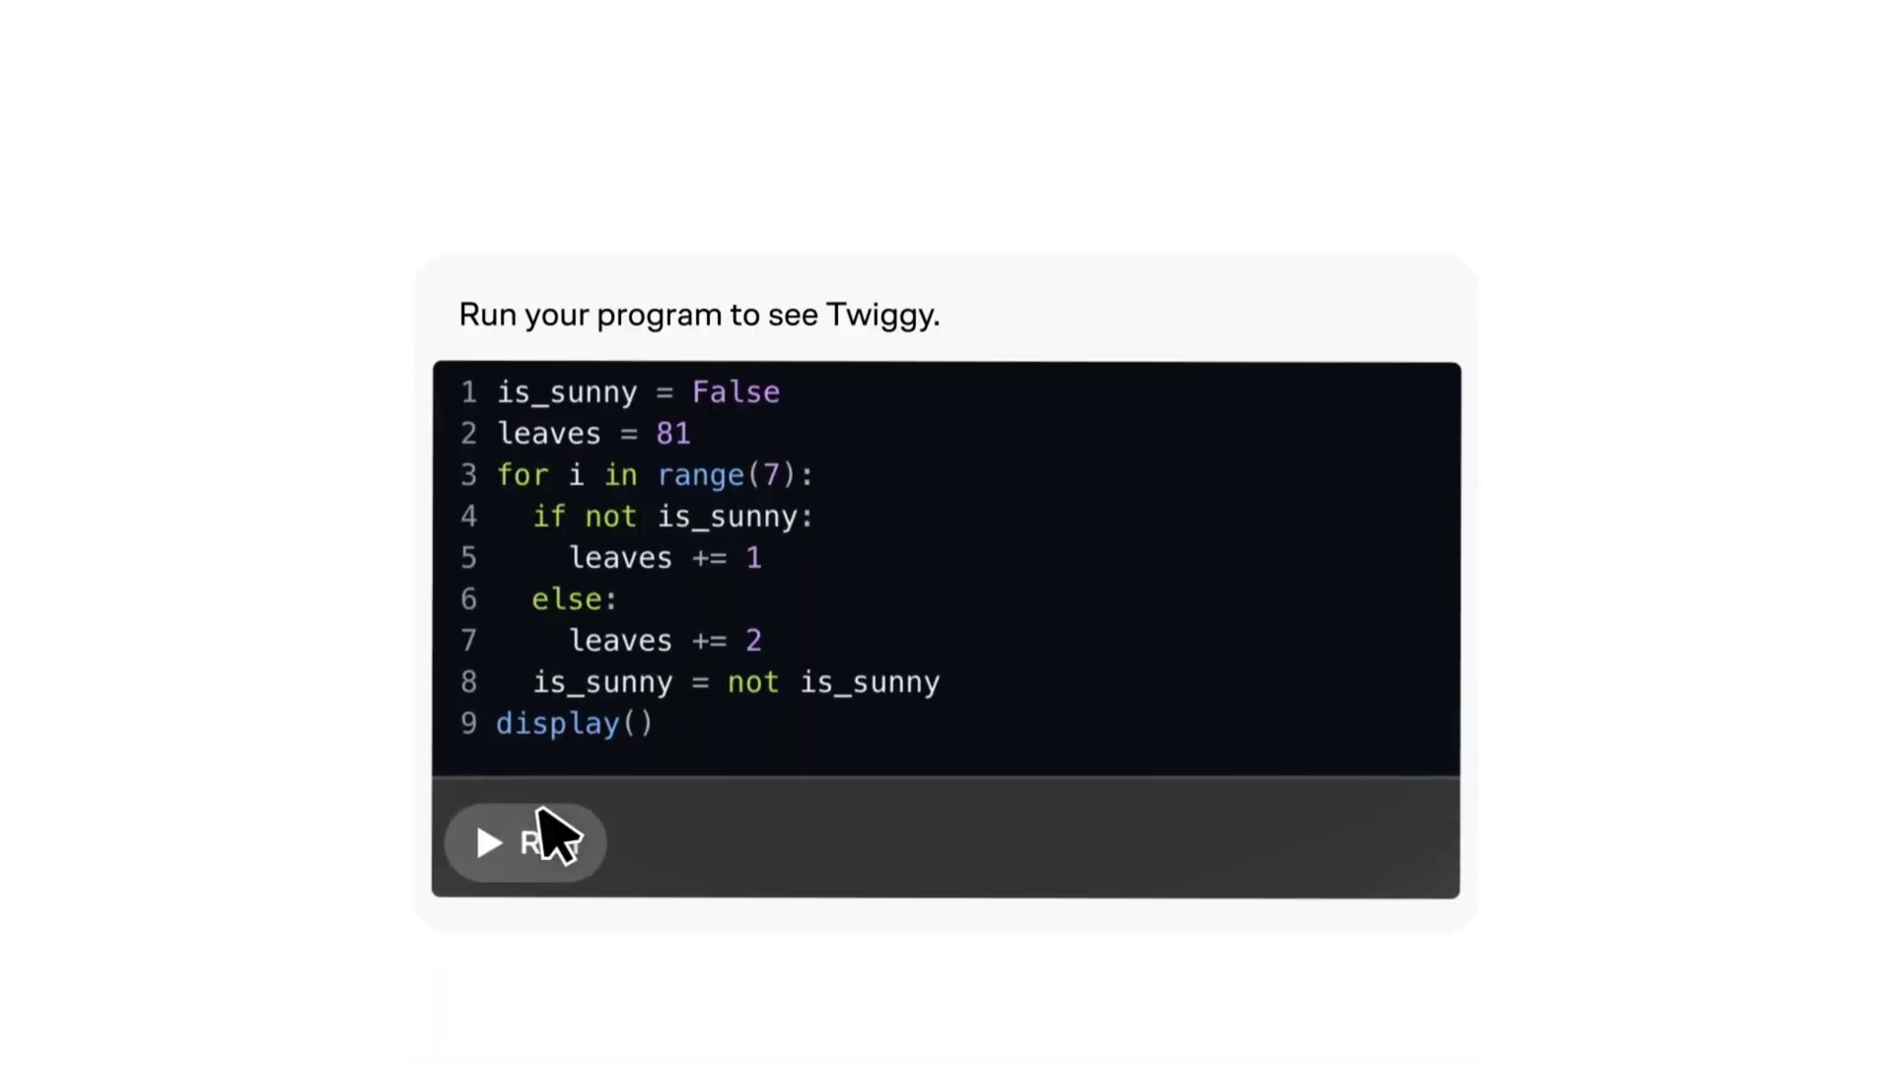
Run the Twiggy program and enter 120 as the repeat count.
click(541, 812)
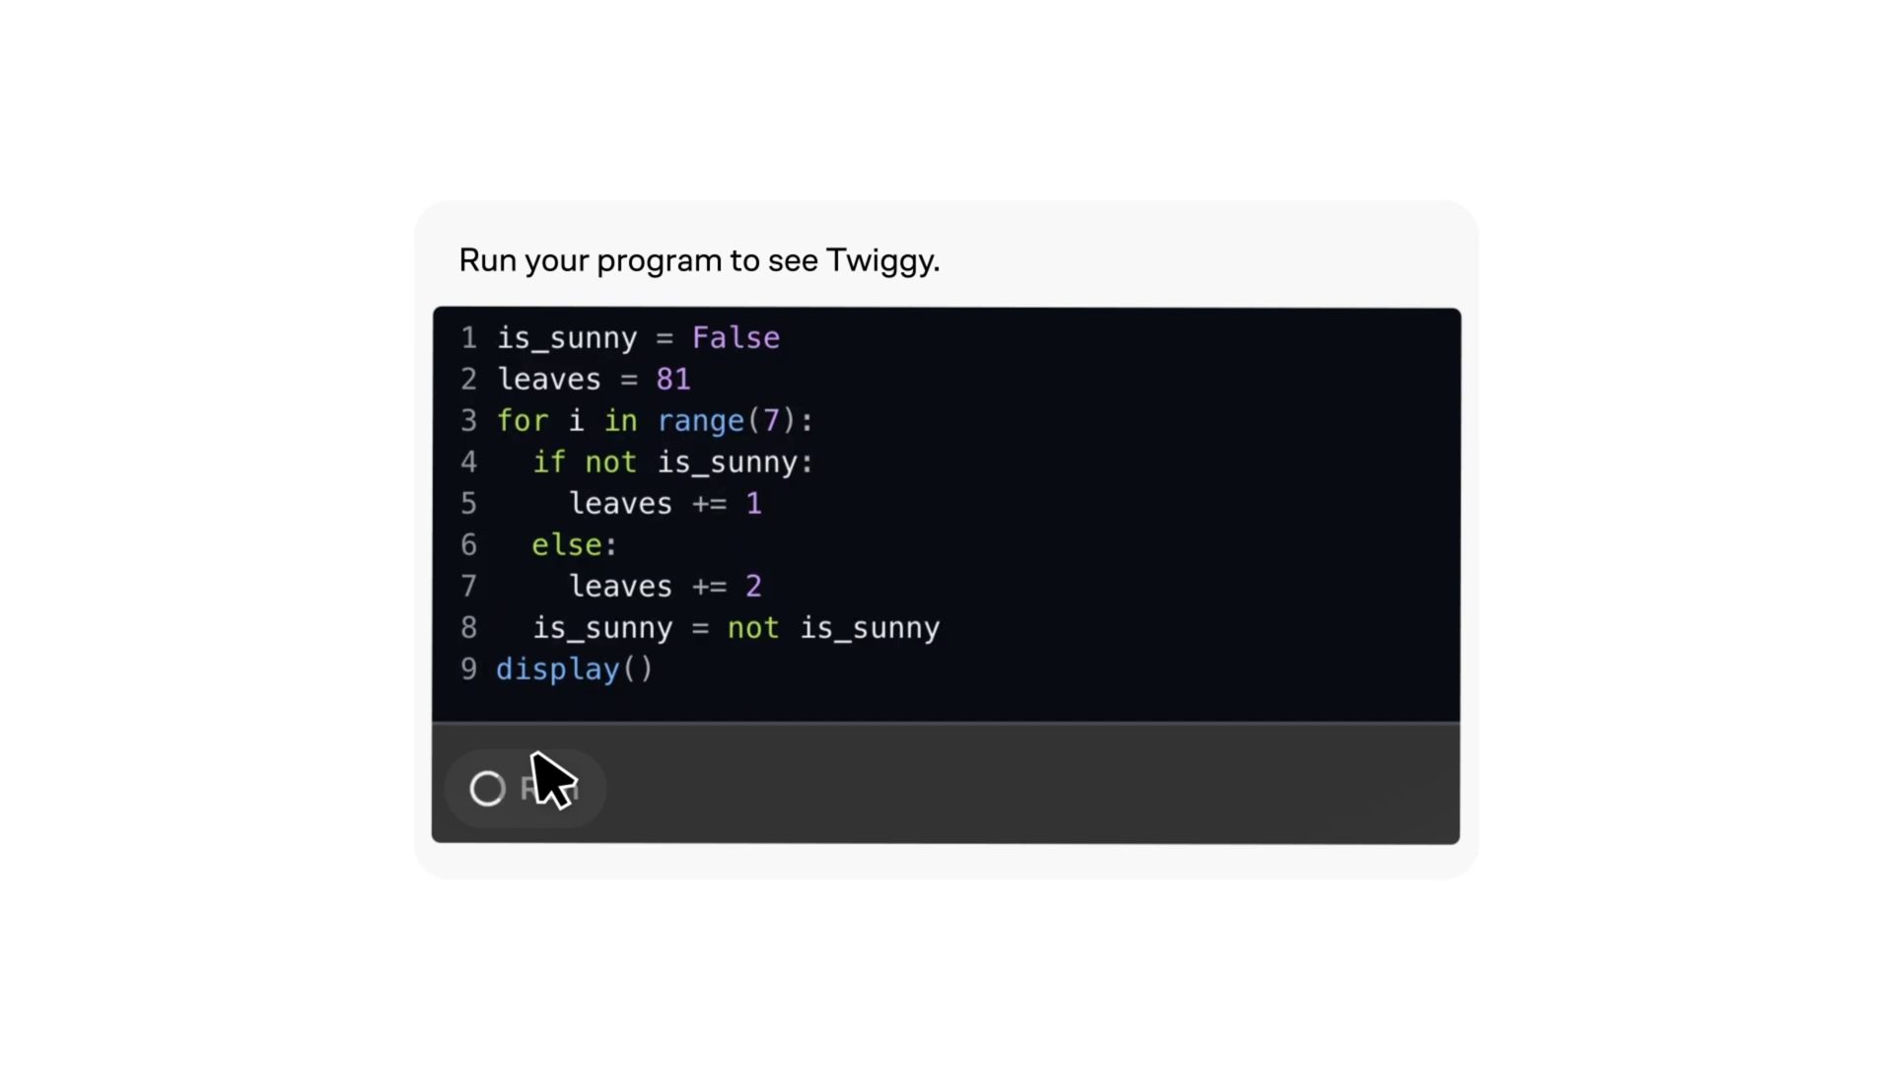
click(867, 350)
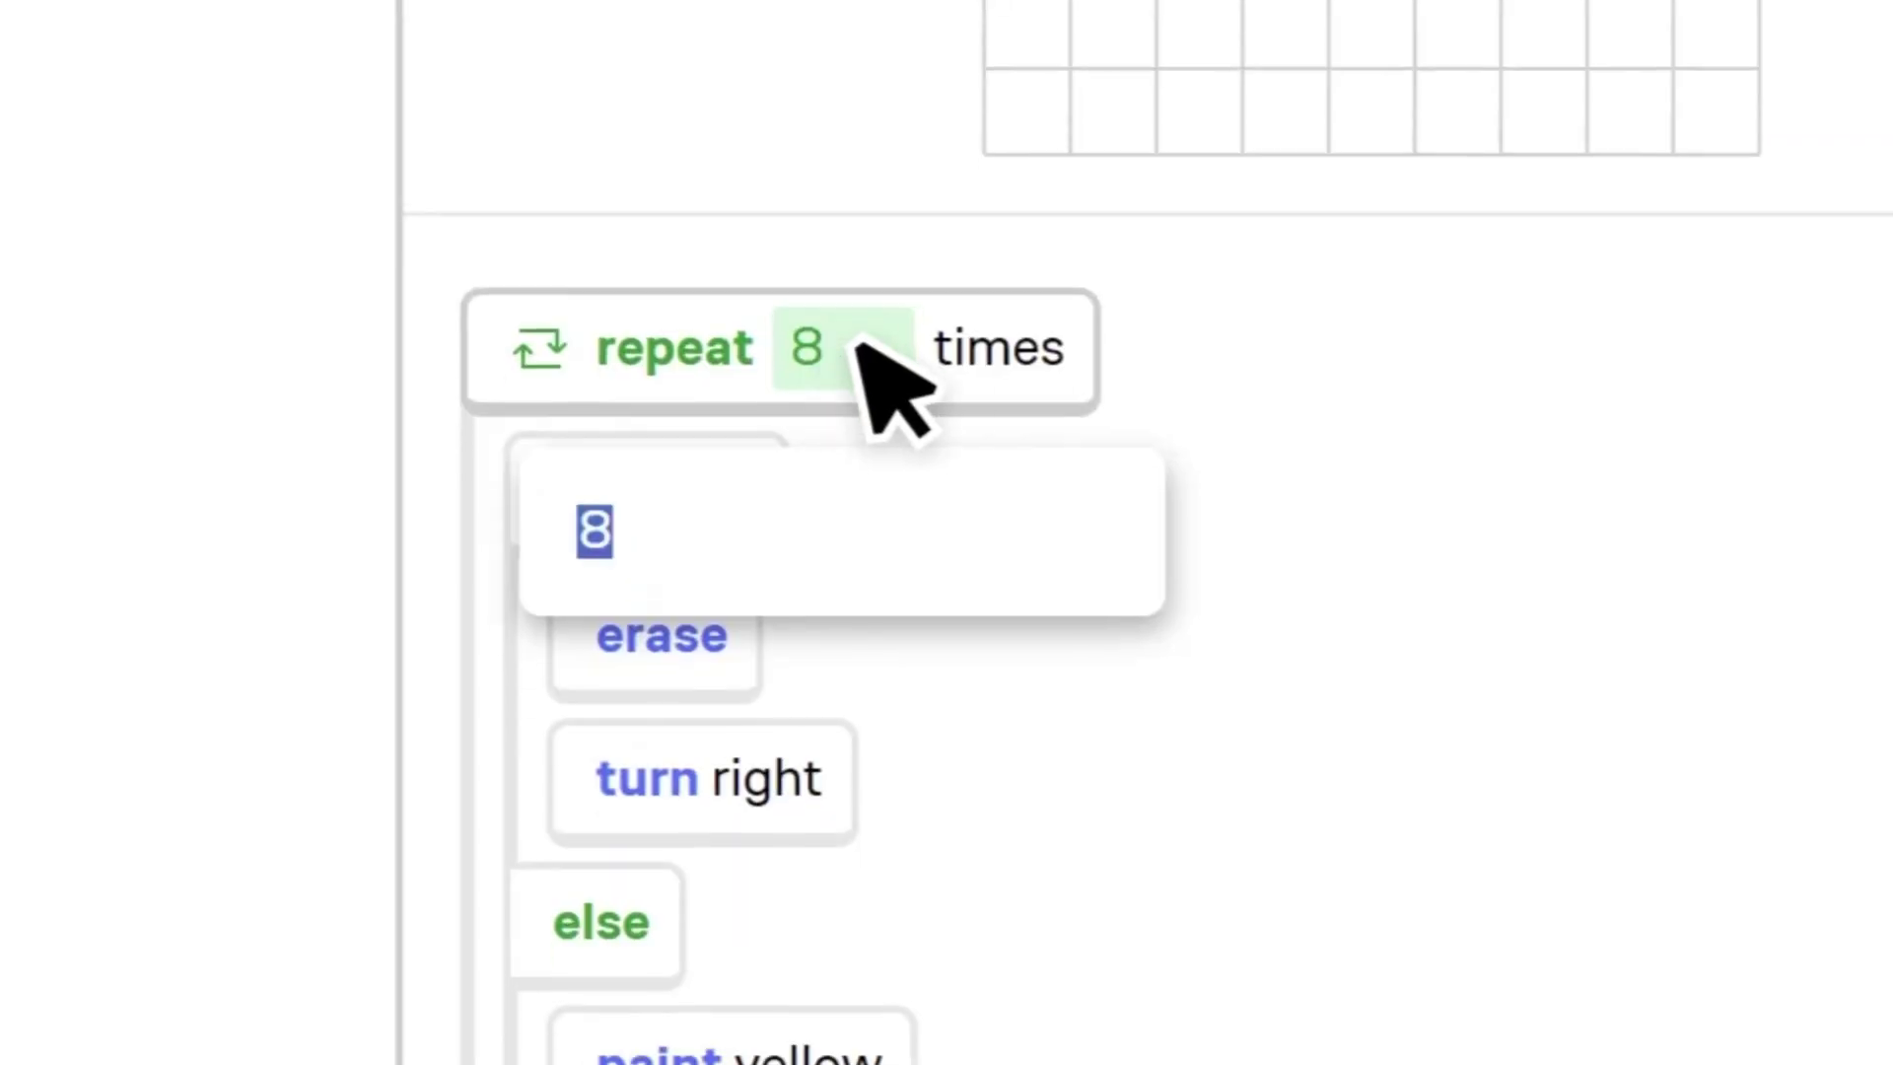
text(120)
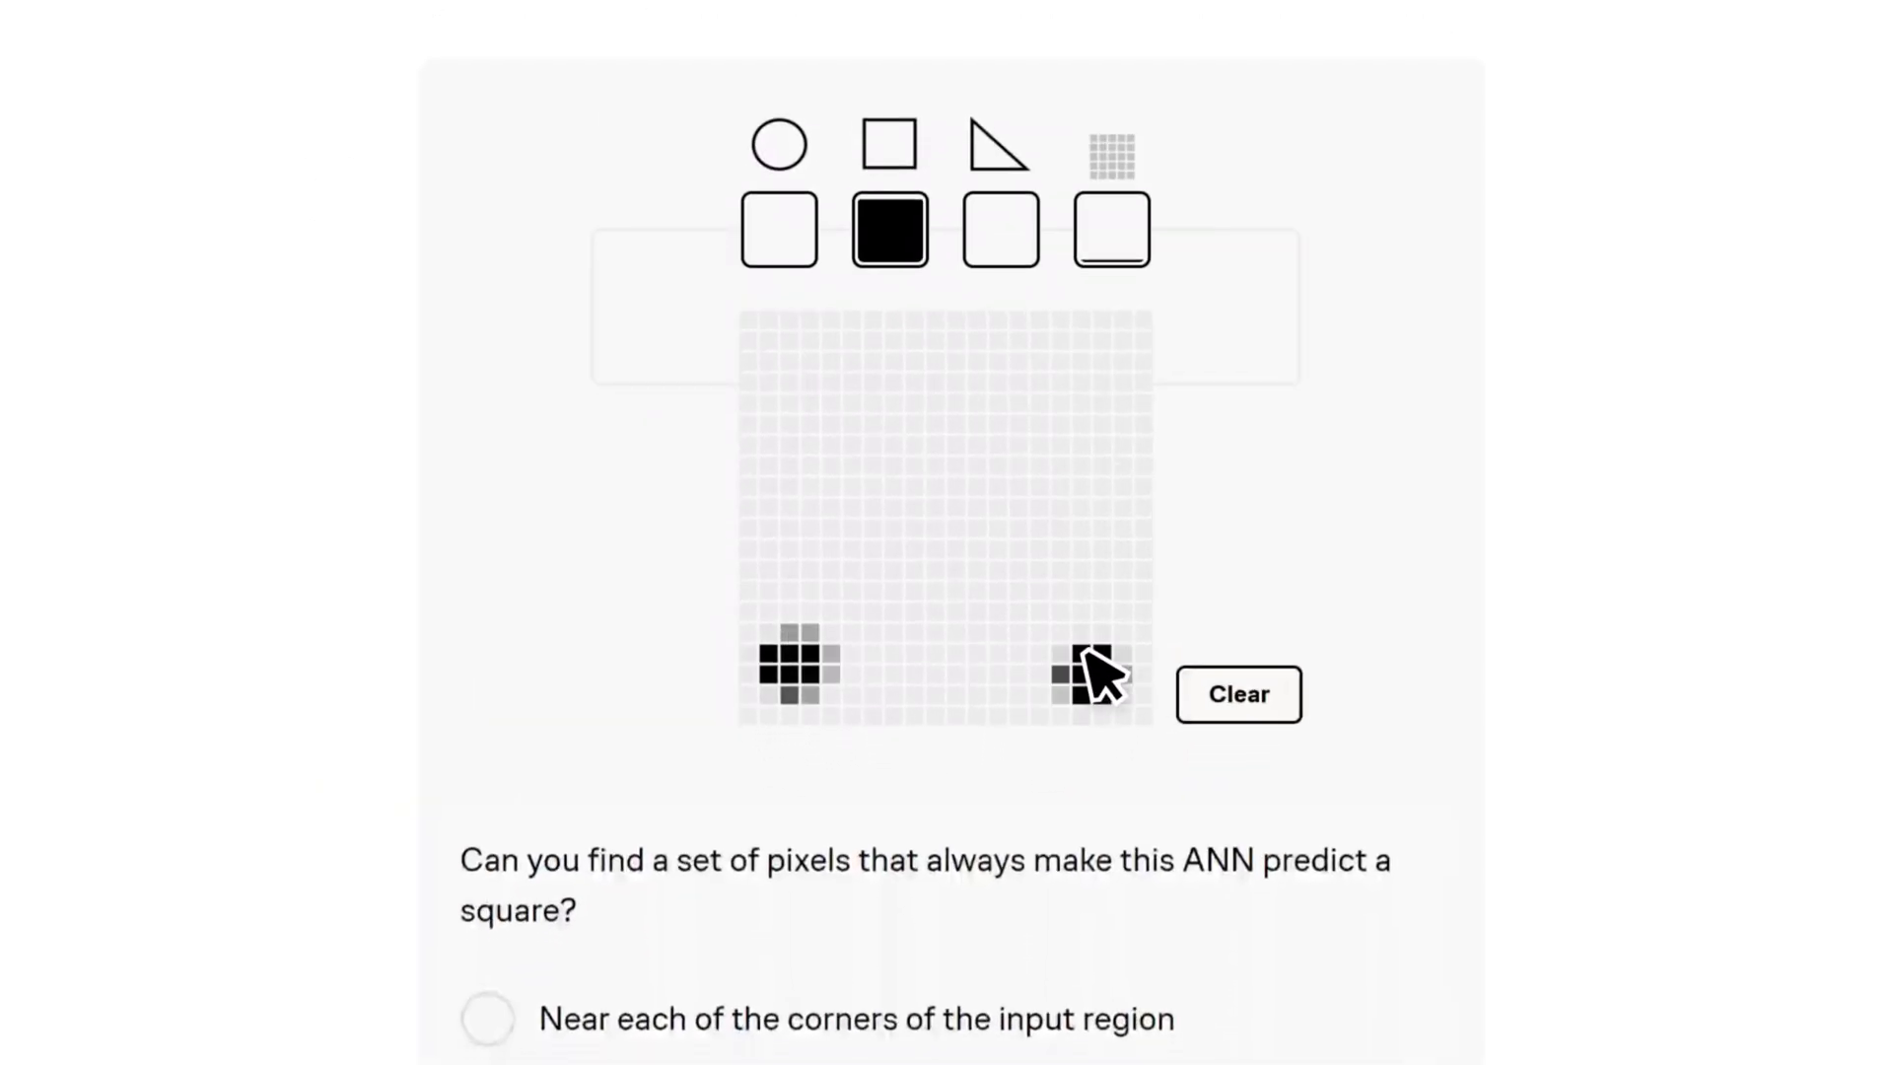
scroll(815, 516, down, 7)
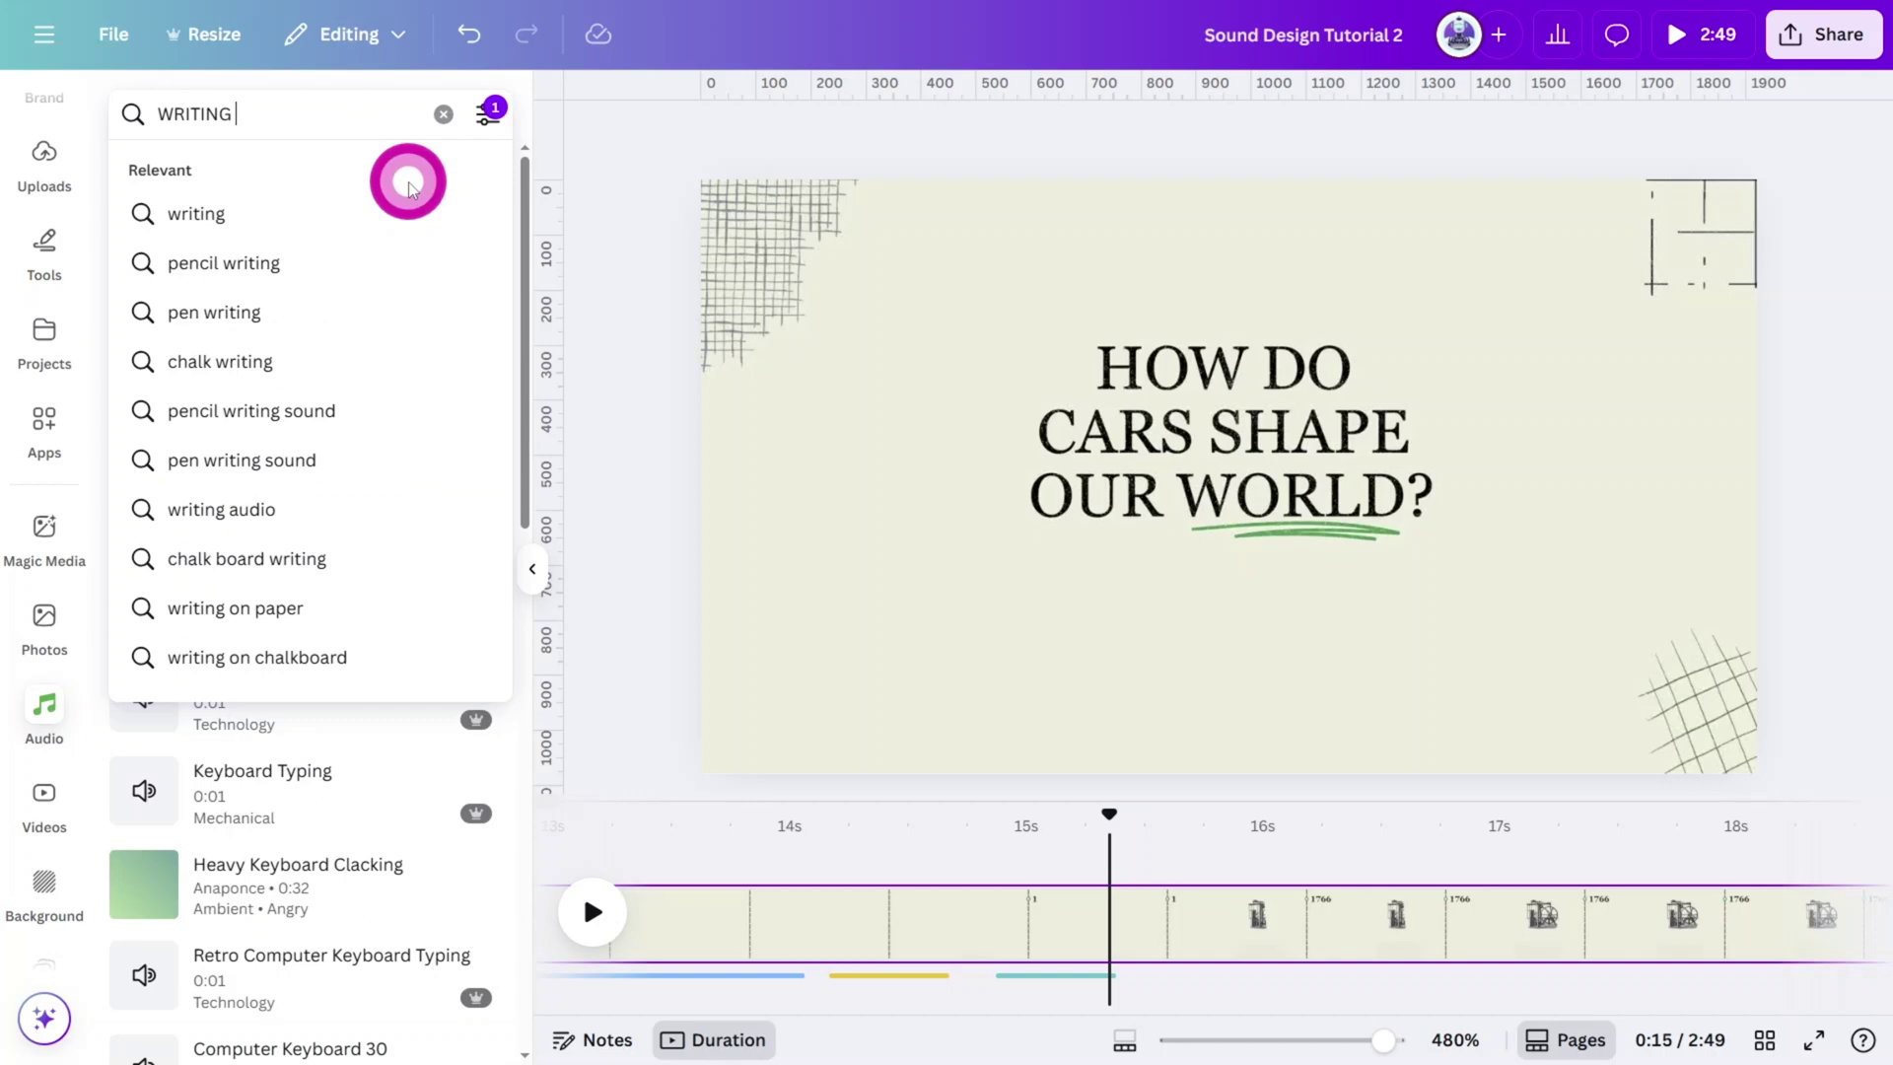
Search and preview Writing Pencil A, then add it at 15.3s in the 1766 scene.
key(Return)
click(148, 284)
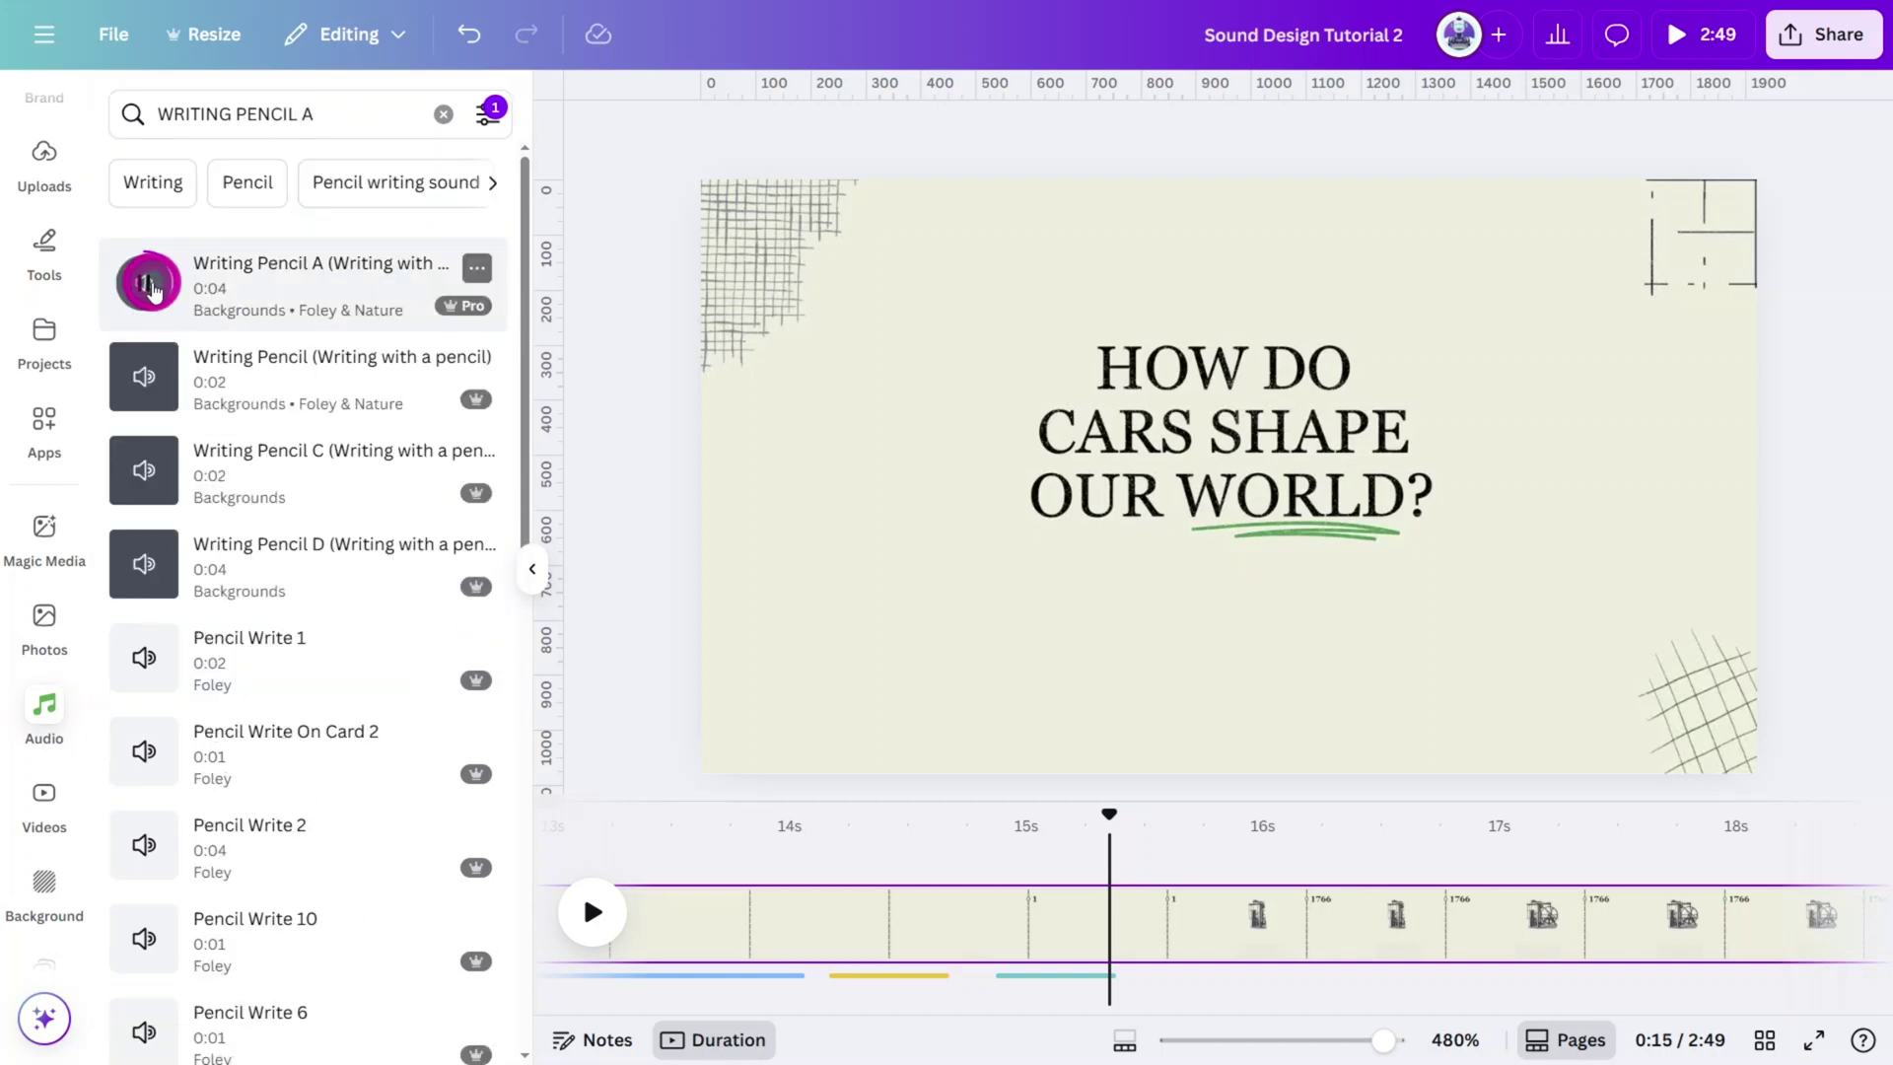
drag(1110, 817, 1119, 817)
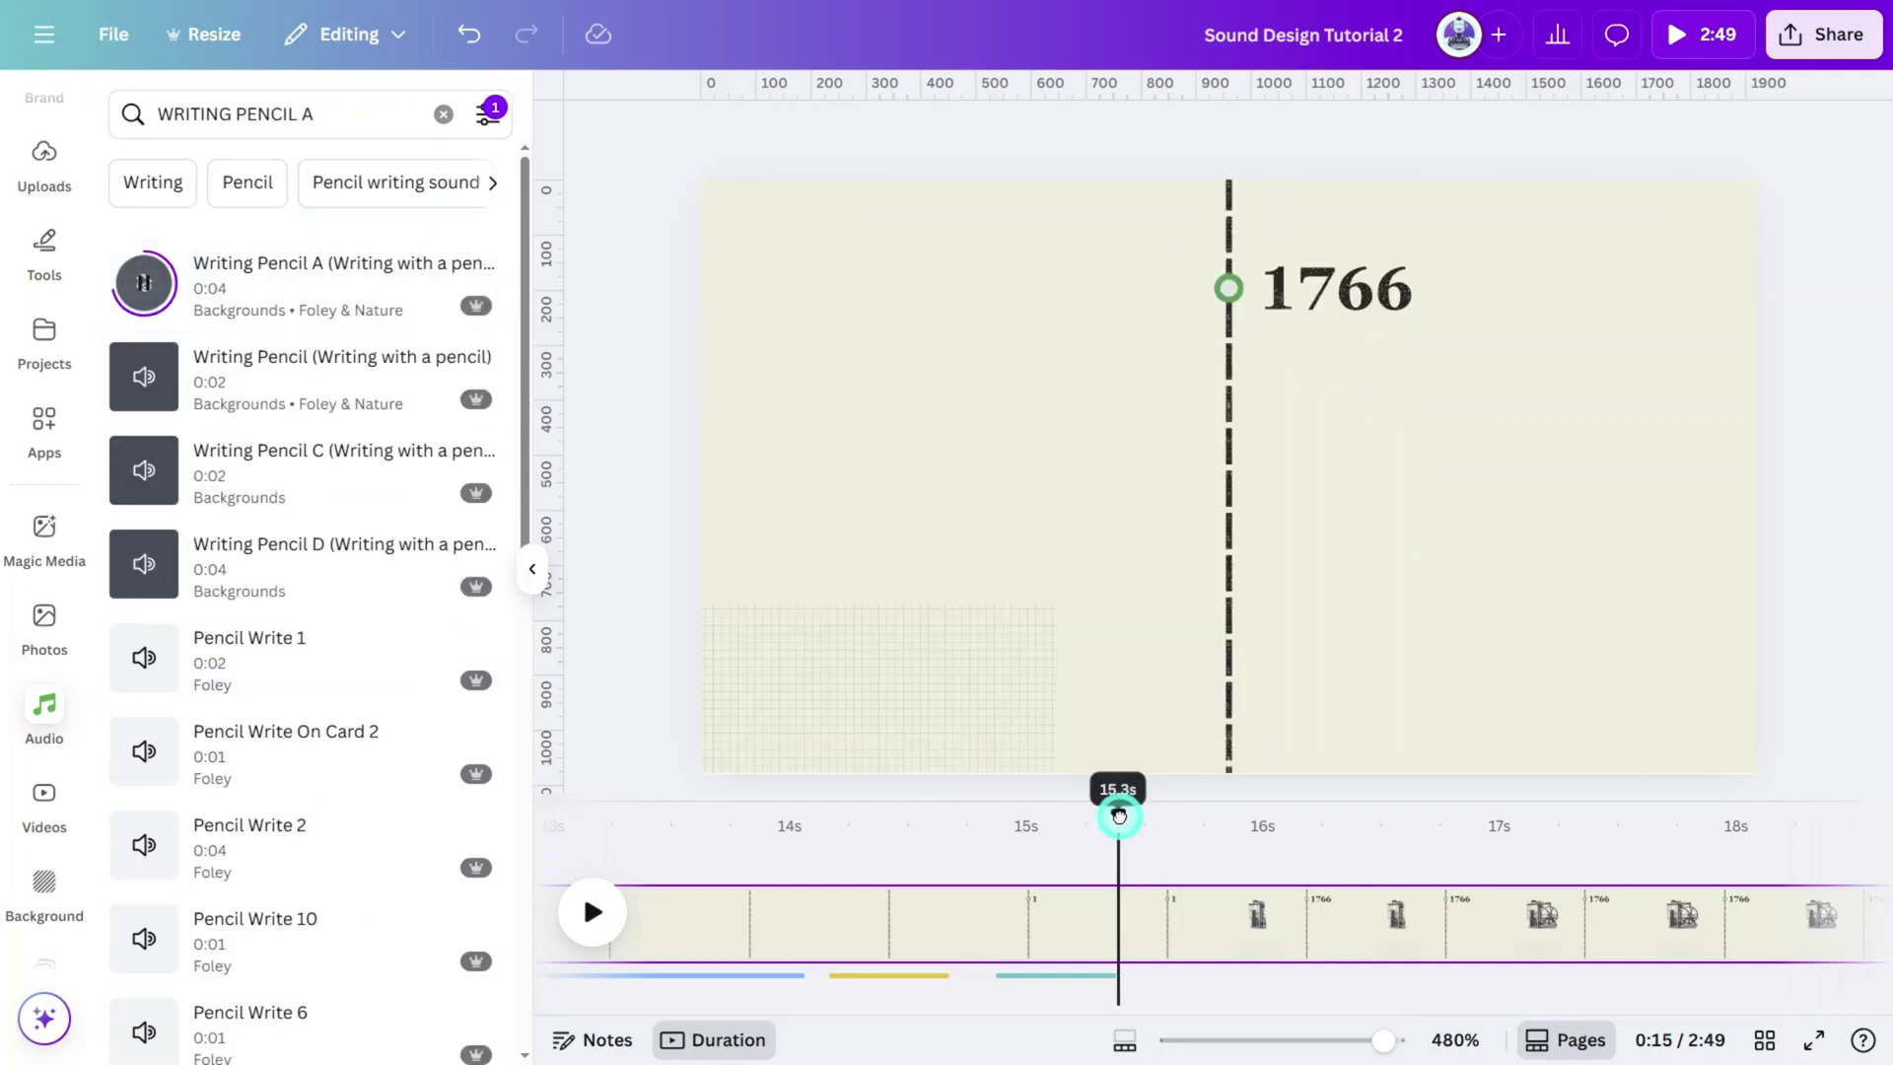
drag(160, 308, 1133, 958)
Trim the pencil clip to 1.2 seconds, adjust its volume, and play it from 15.3s.
drag(1162, 840, 1419, 773)
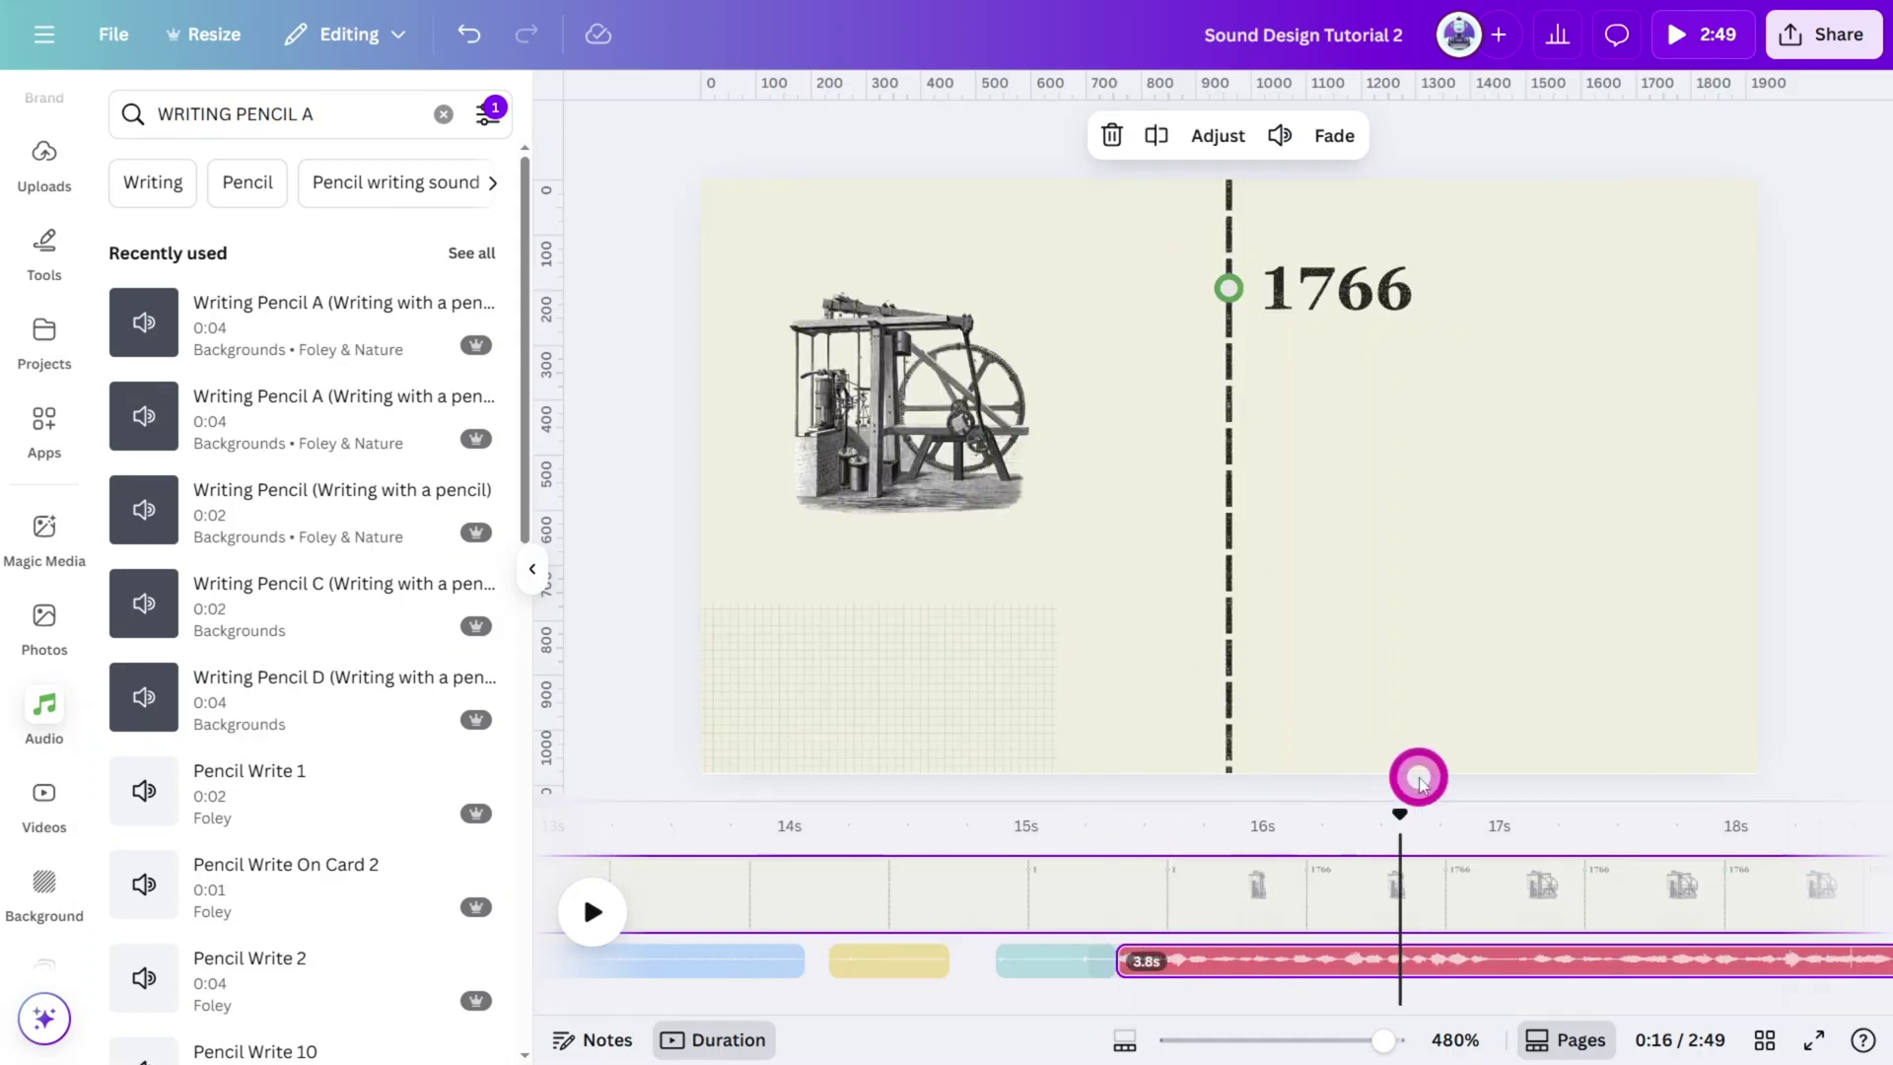
key(s)
key(Delete)
click(1344, 956)
click(1280, 135)
click(1451, 208)
click(1090, 856)
key(space)
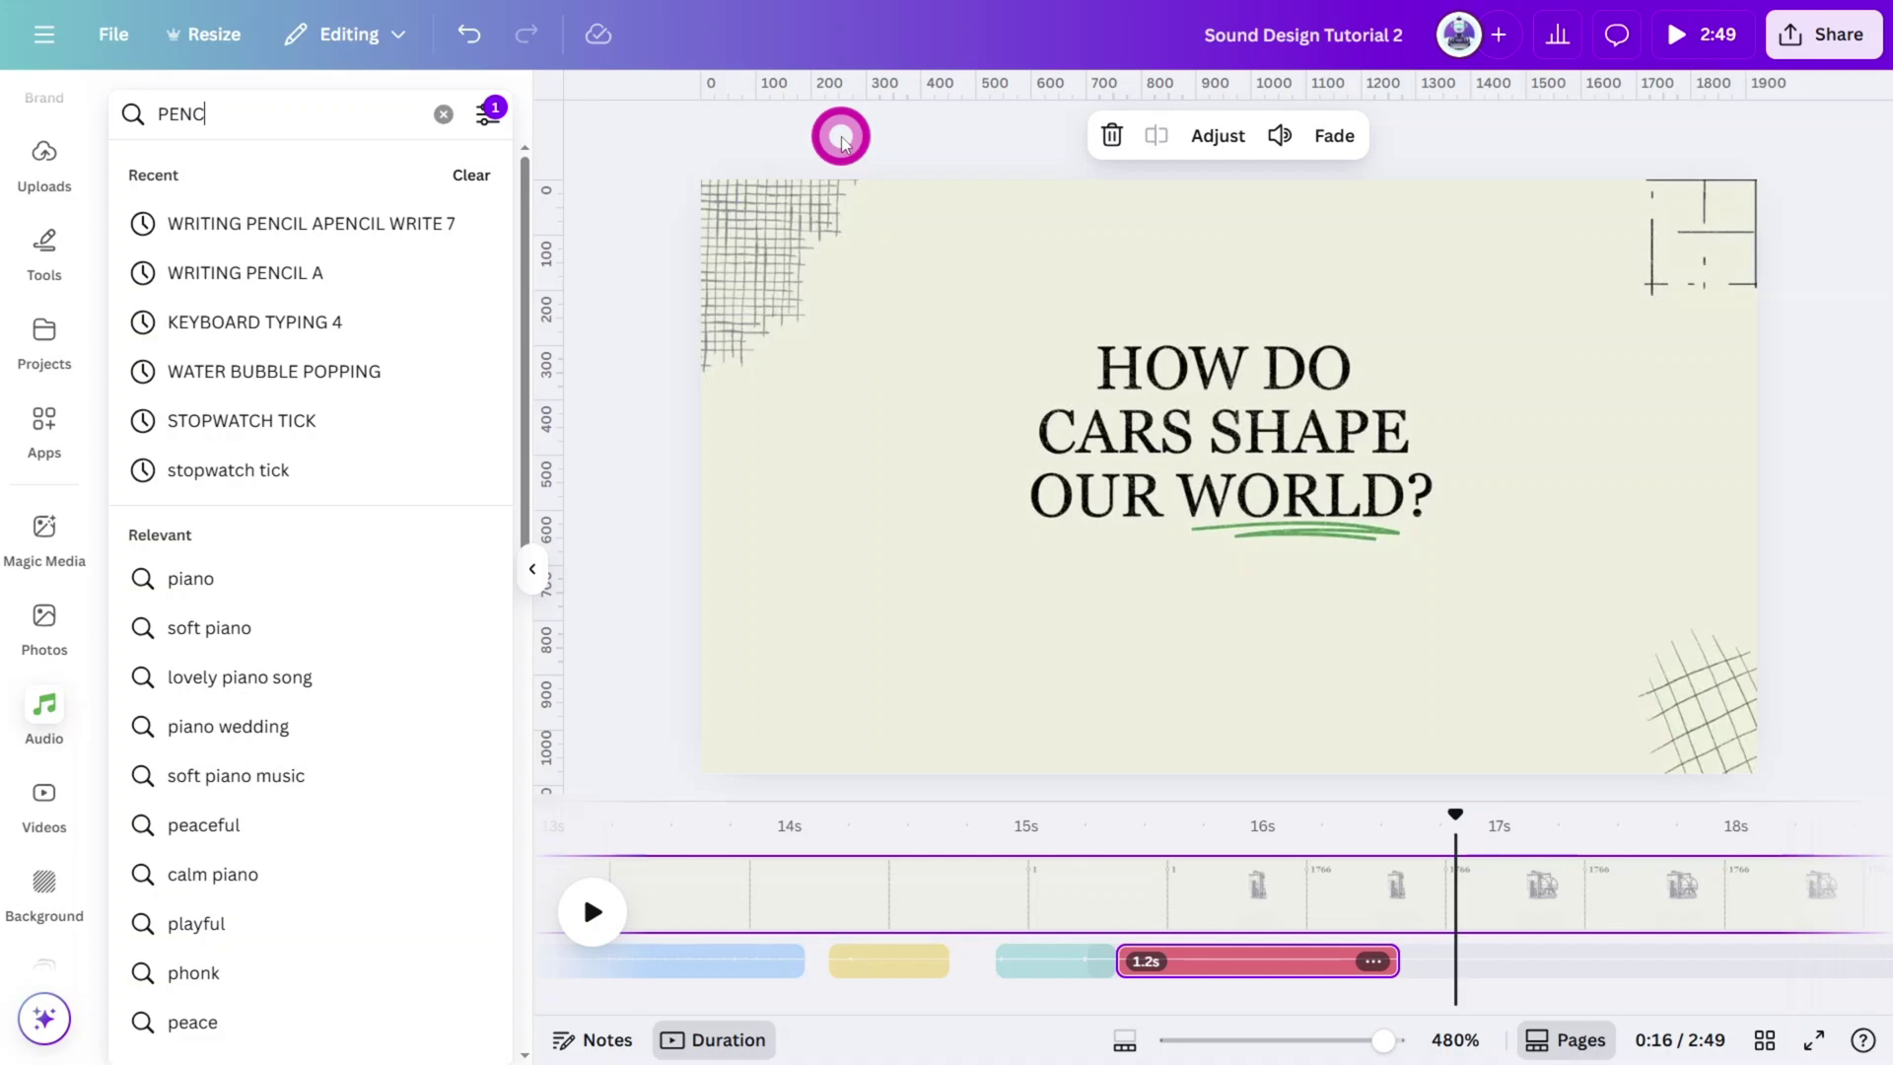
Add Pencil Write 7 to the timeline, trimmed to 0.9 seconds and nudged earlier.
text(IL WRITE )
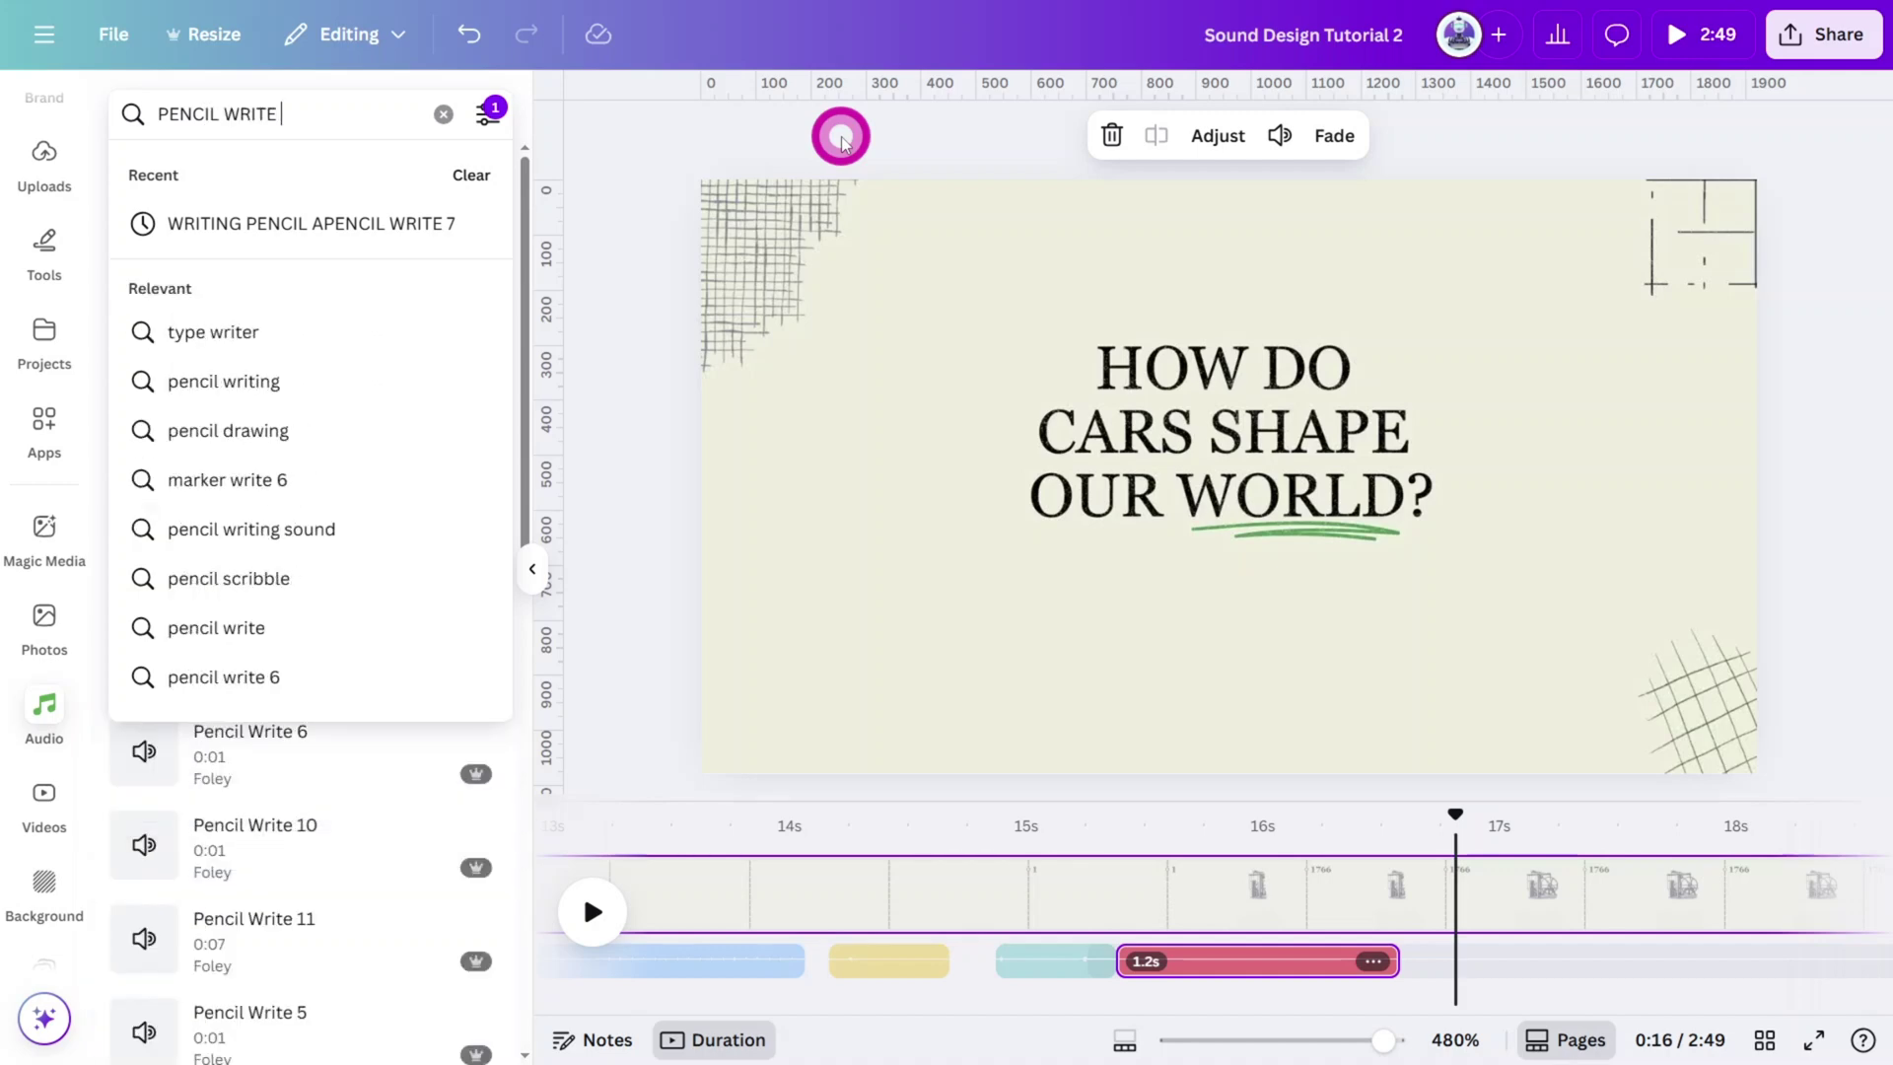
text(7)
key(Return)
mouse_move(237, 281)
mouse_down()
mouse_move(824, 453)
mouse_move(1656, 952)
mouse_up()
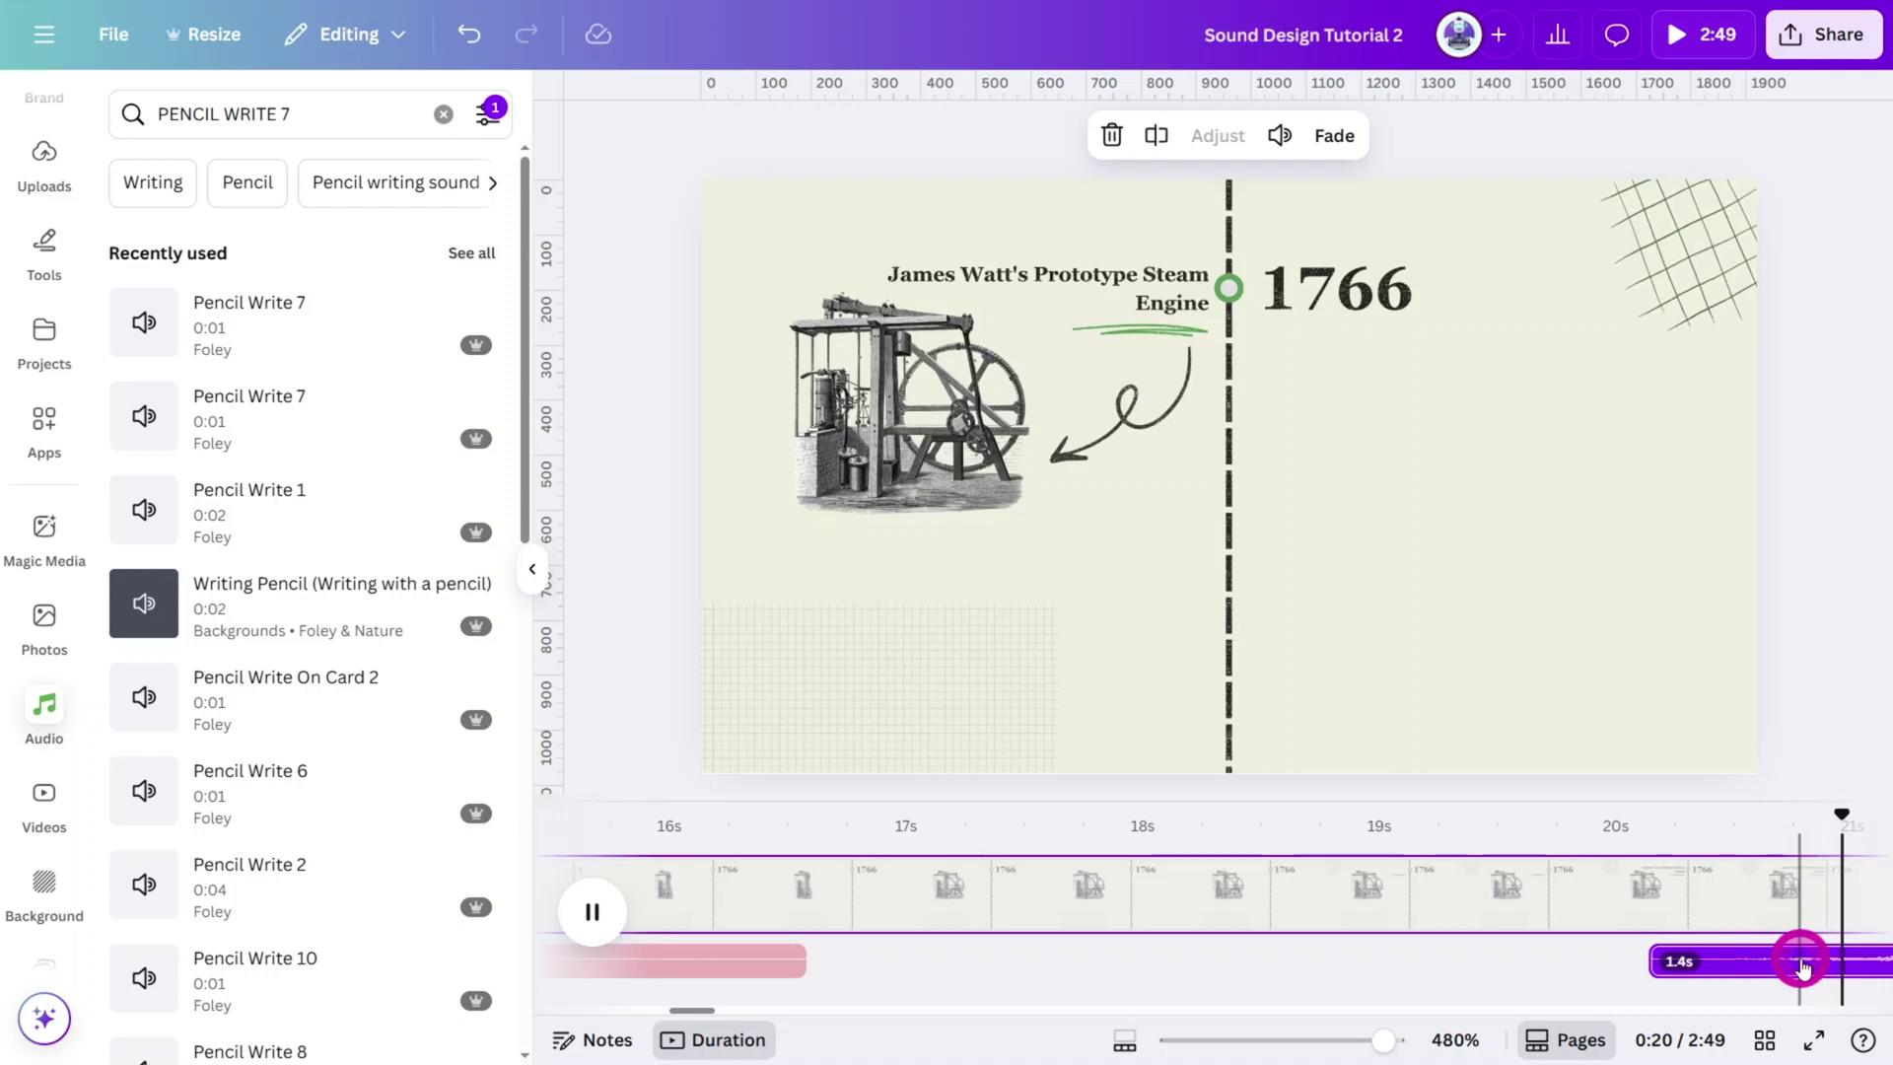
drag(1802, 968, 1598, 887)
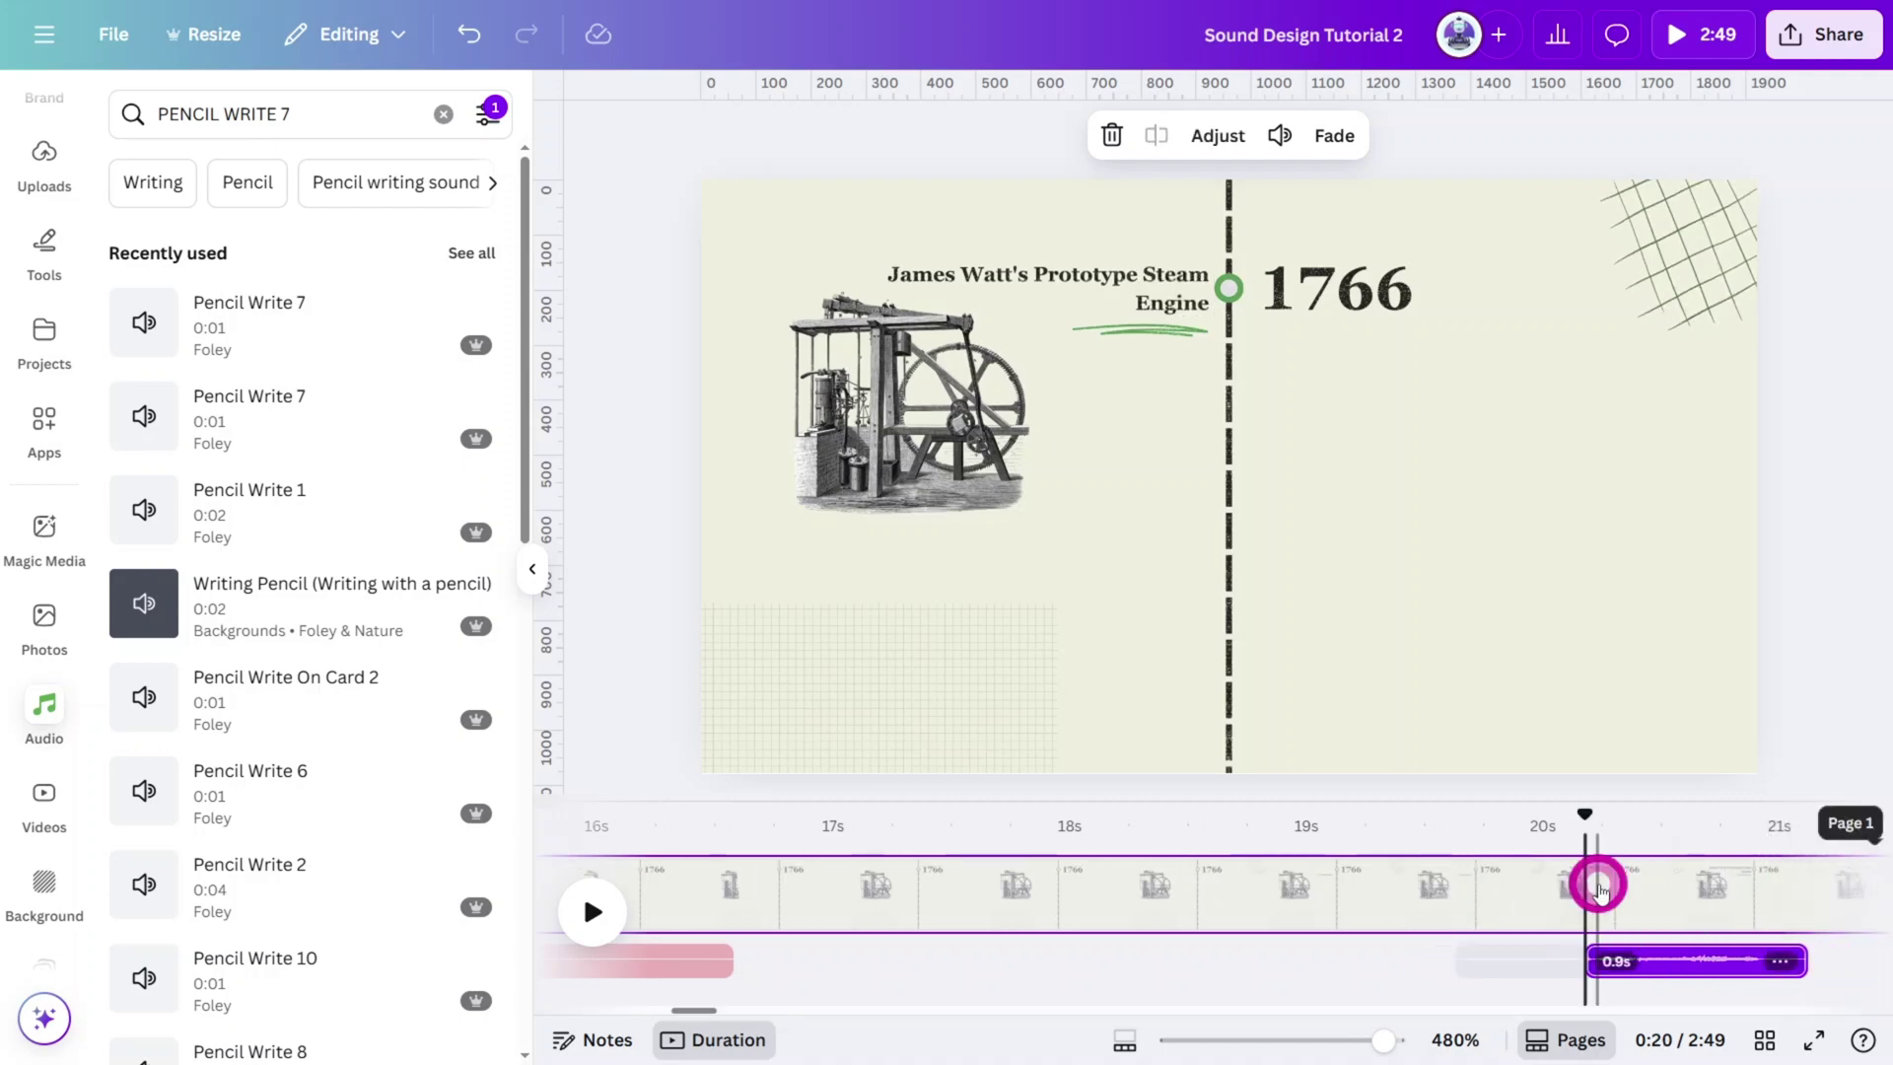
drag(1695, 966, 1629, 890)
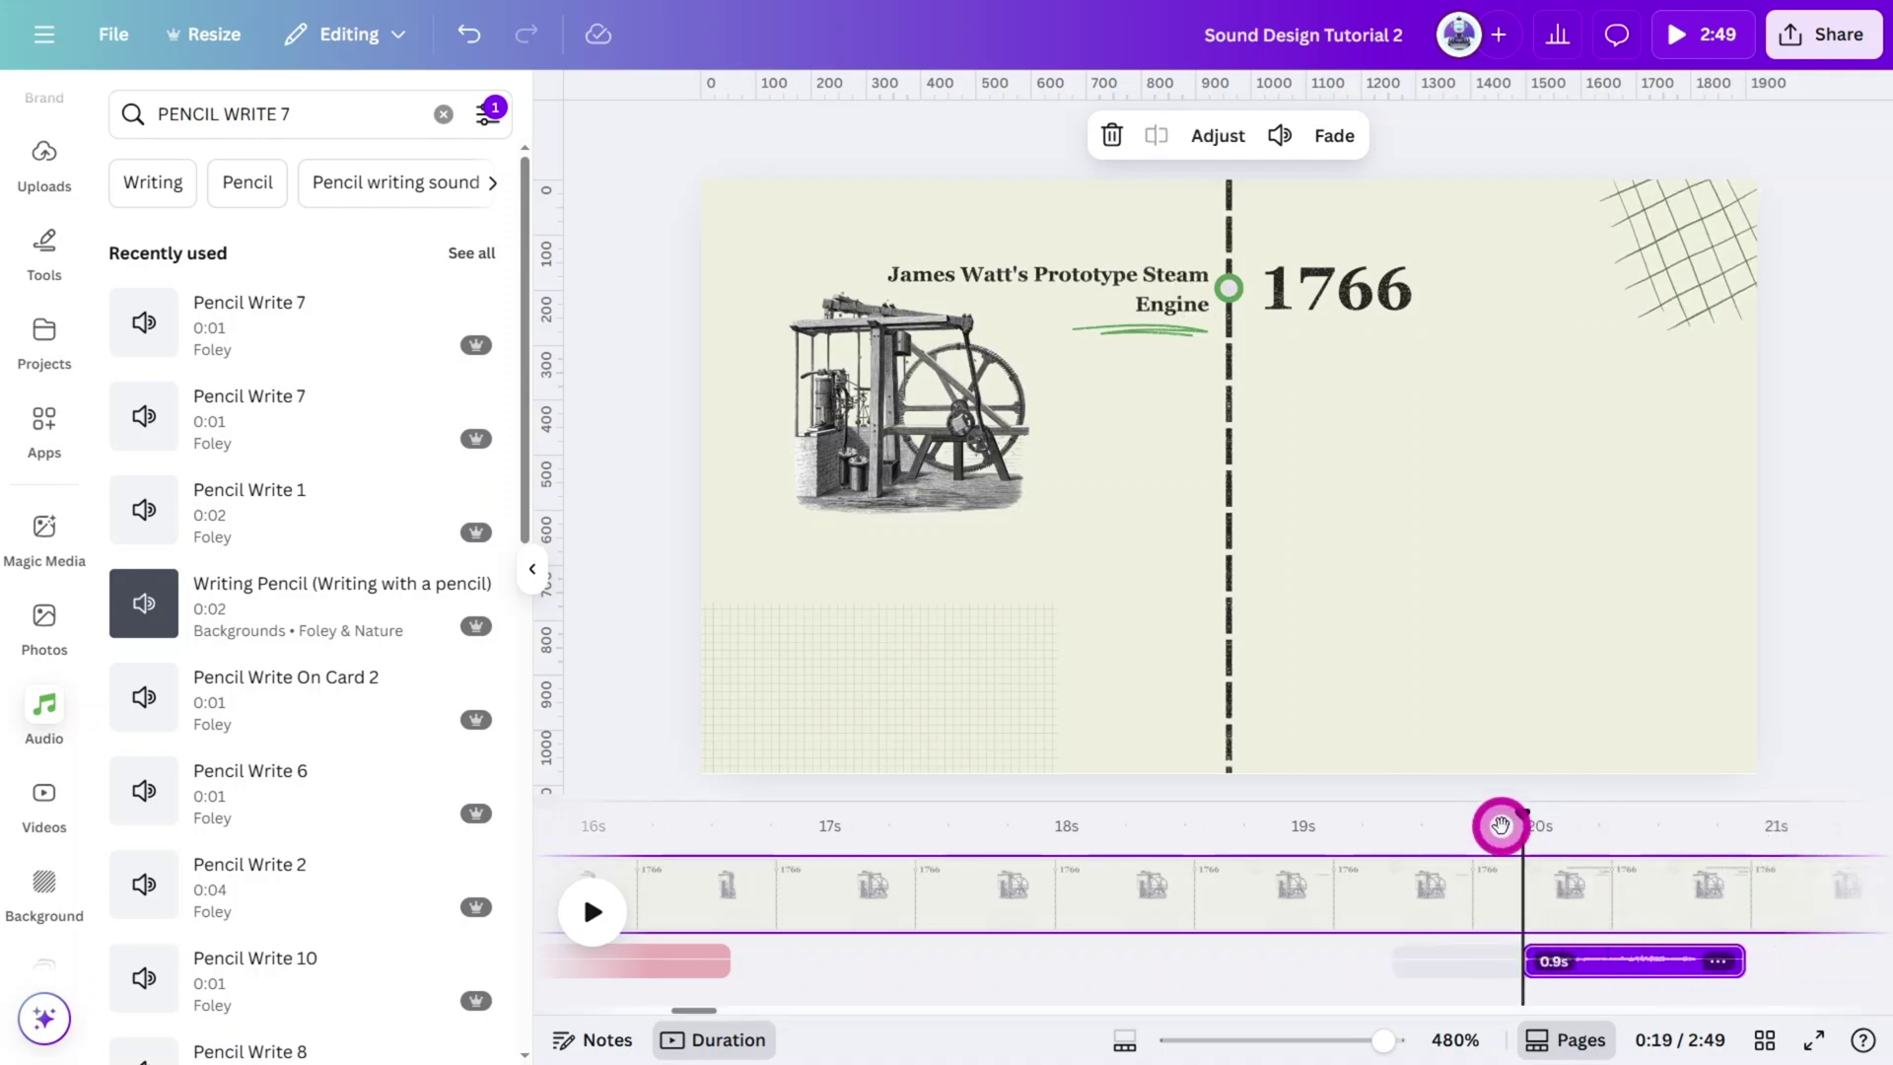
Trim the pencil clip so it starts at the 20-second mark.
drag(1503, 846, 1515, 820)
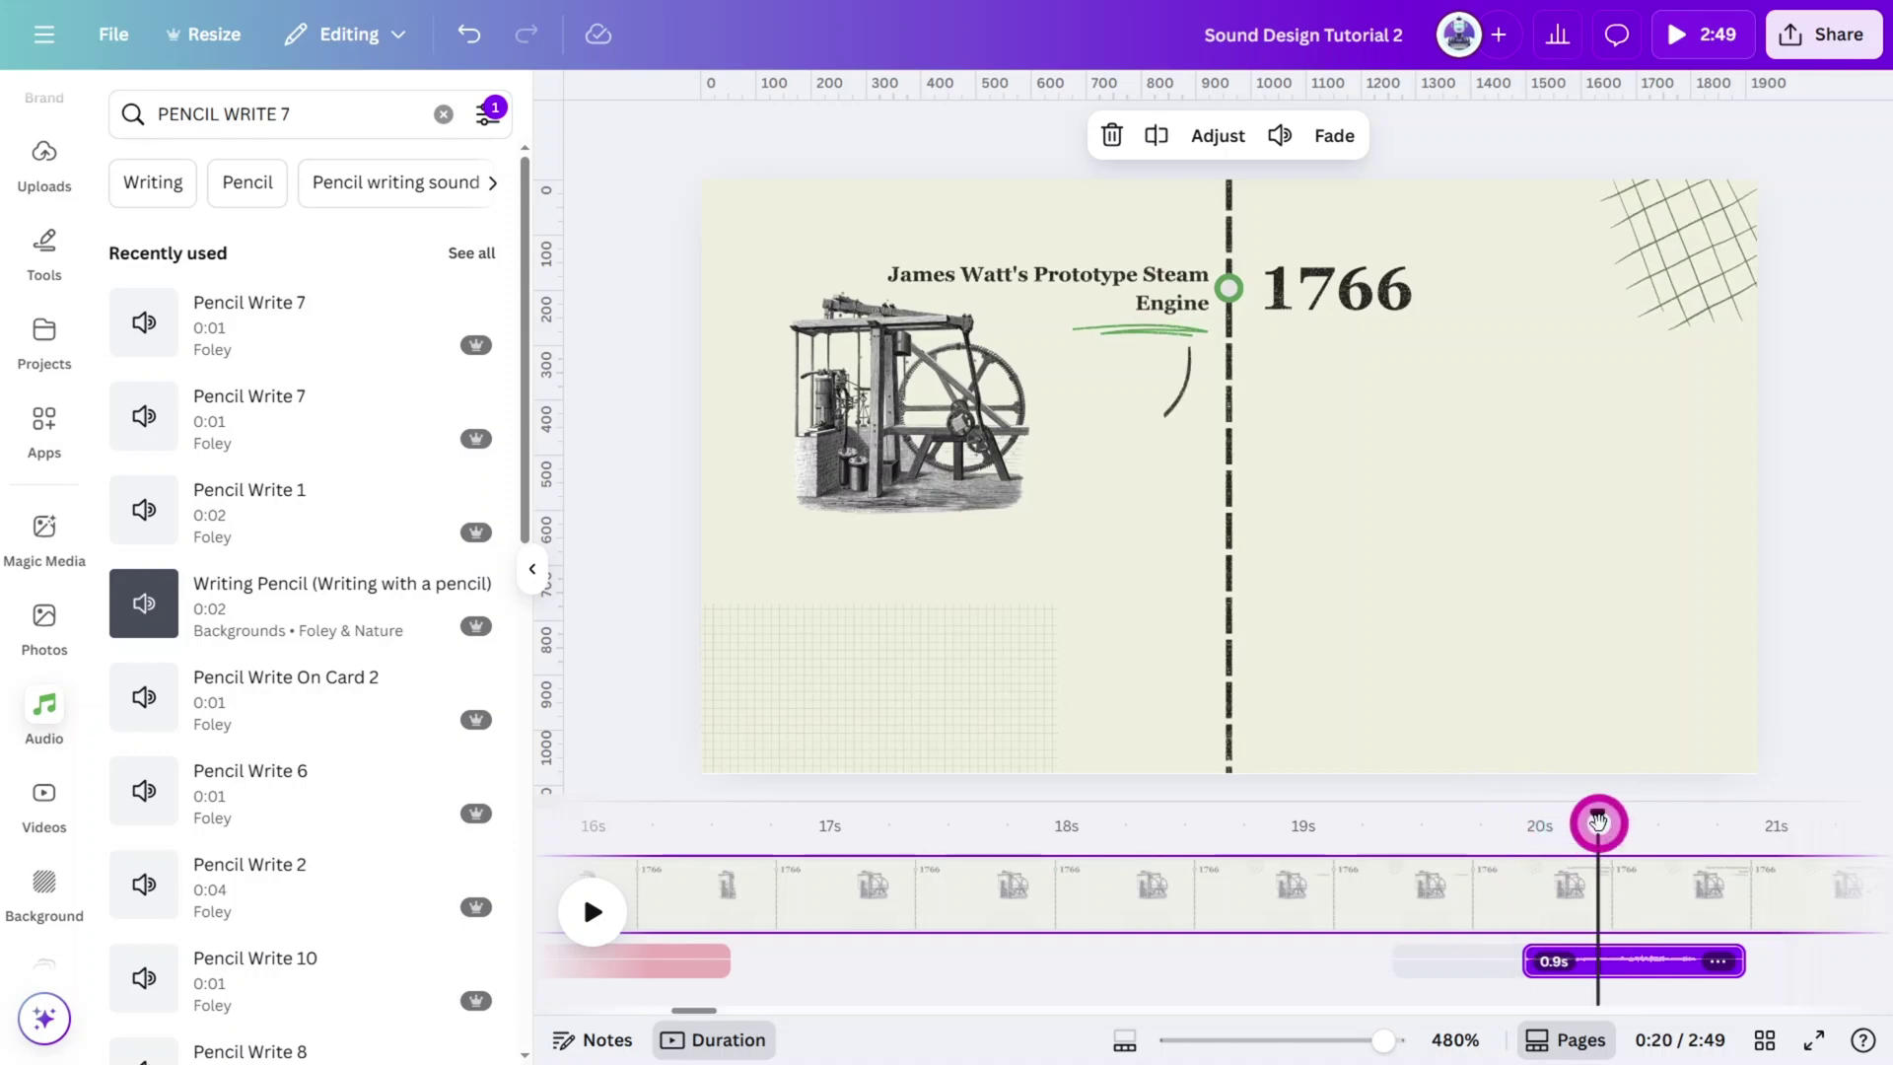
mouse_move(1587, 823)
mouse_down()
mouse_move(1682, 845)
mouse_move(1582, 857)
mouse_up()
drag(1670, 961, 1501, 989)
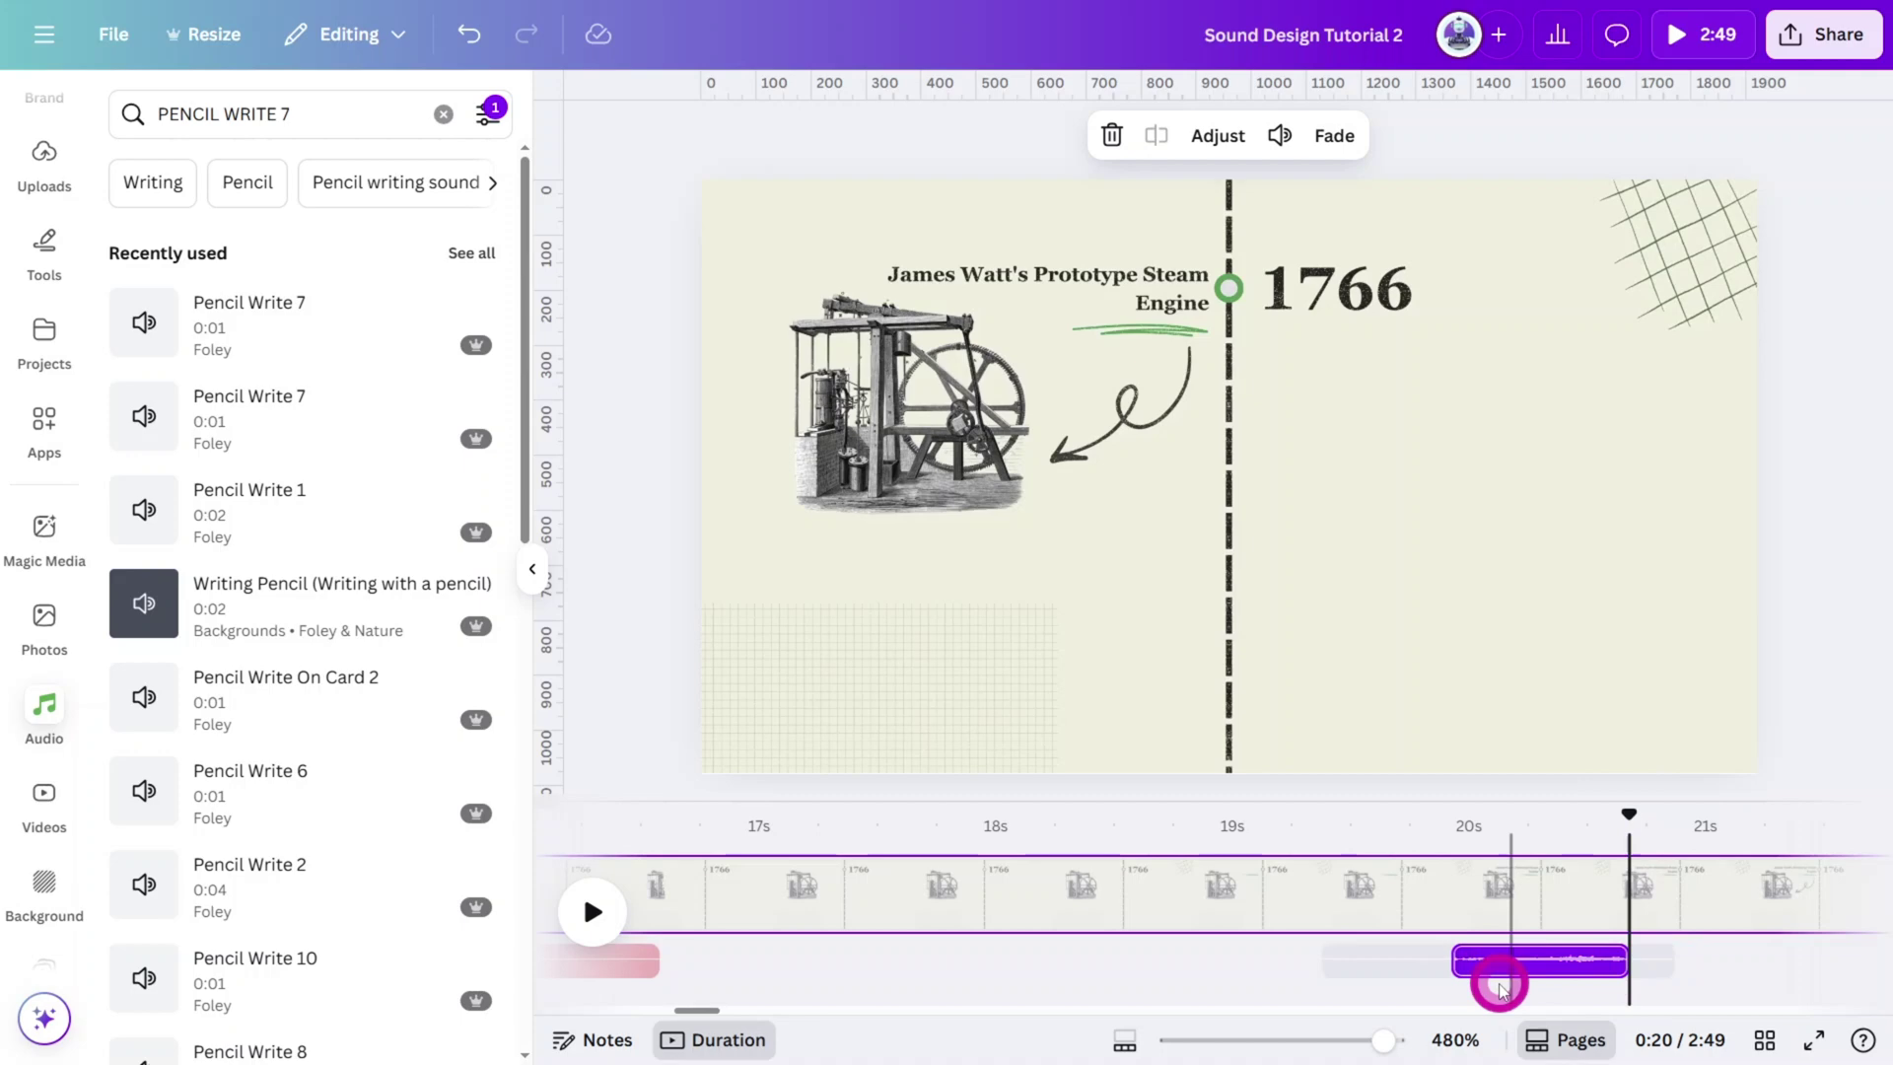
drag(1621, 819, 1476, 828)
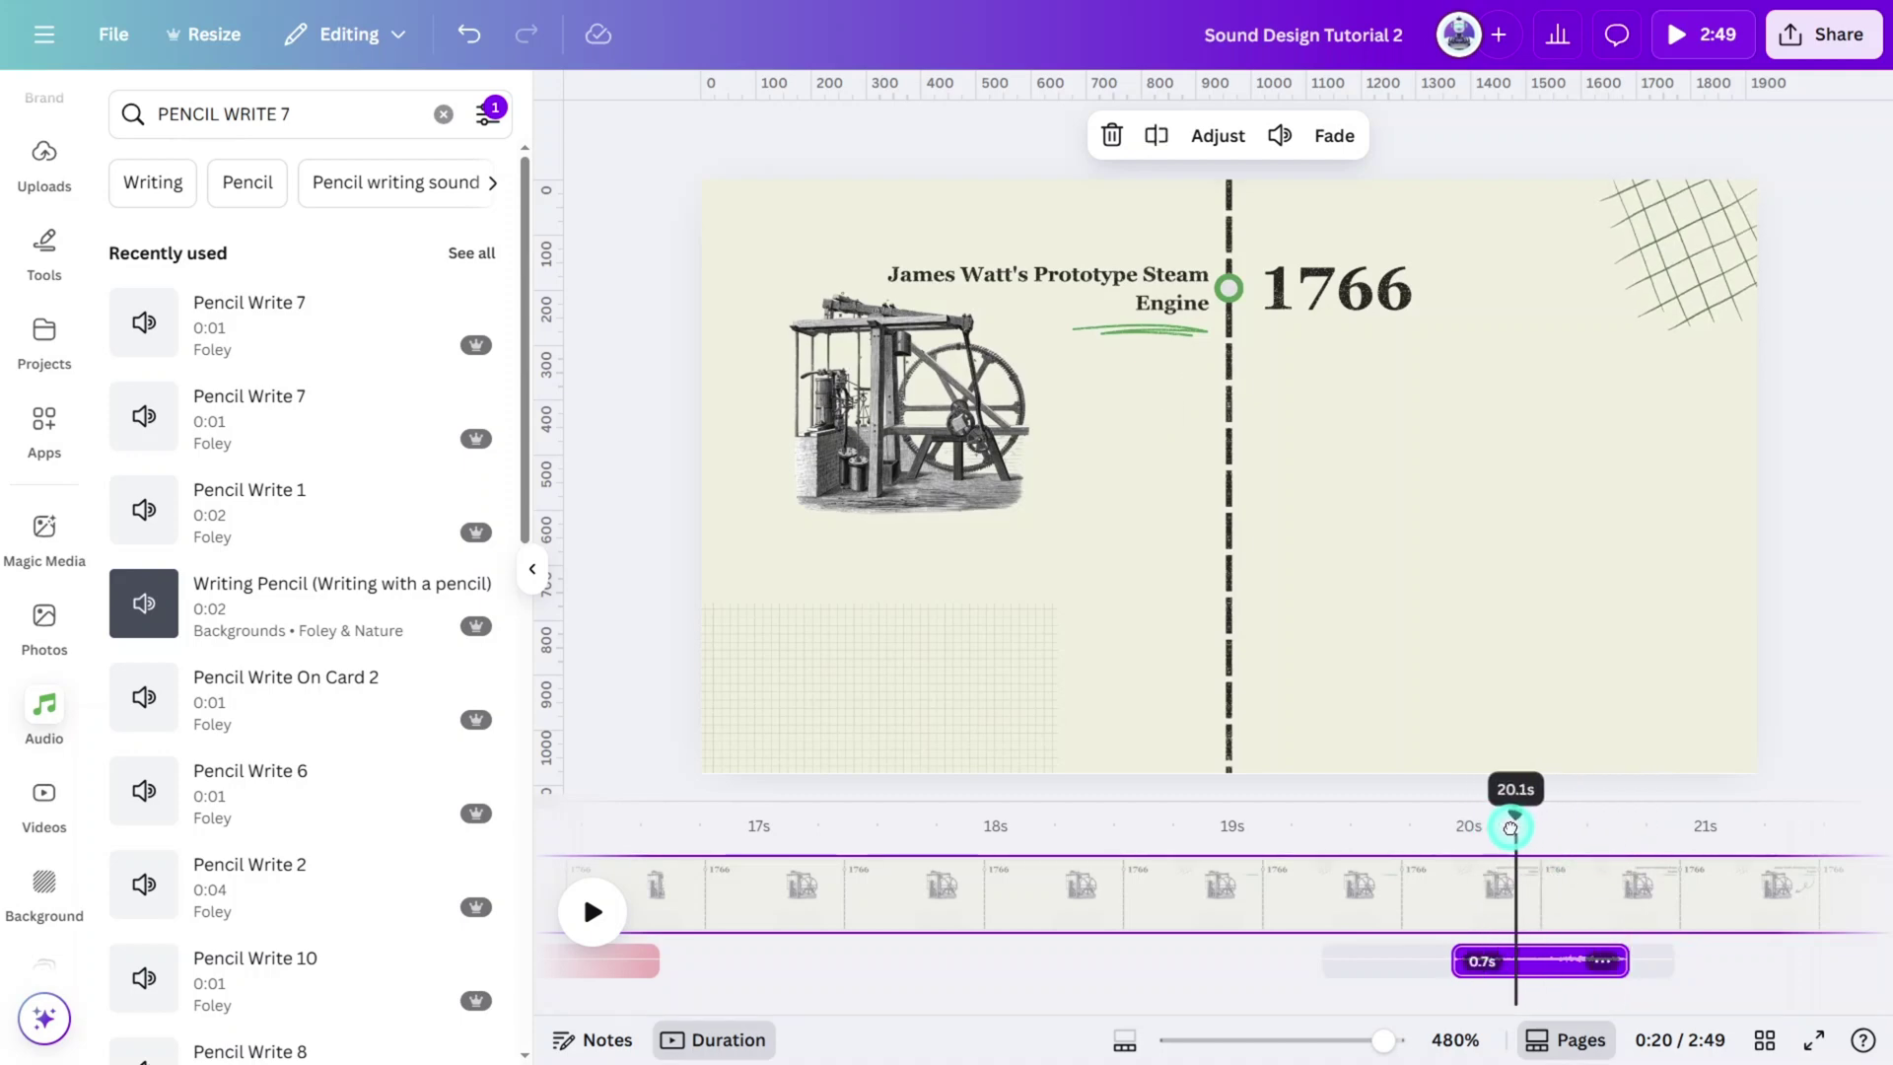
drag(1467, 959, 1518, 885)
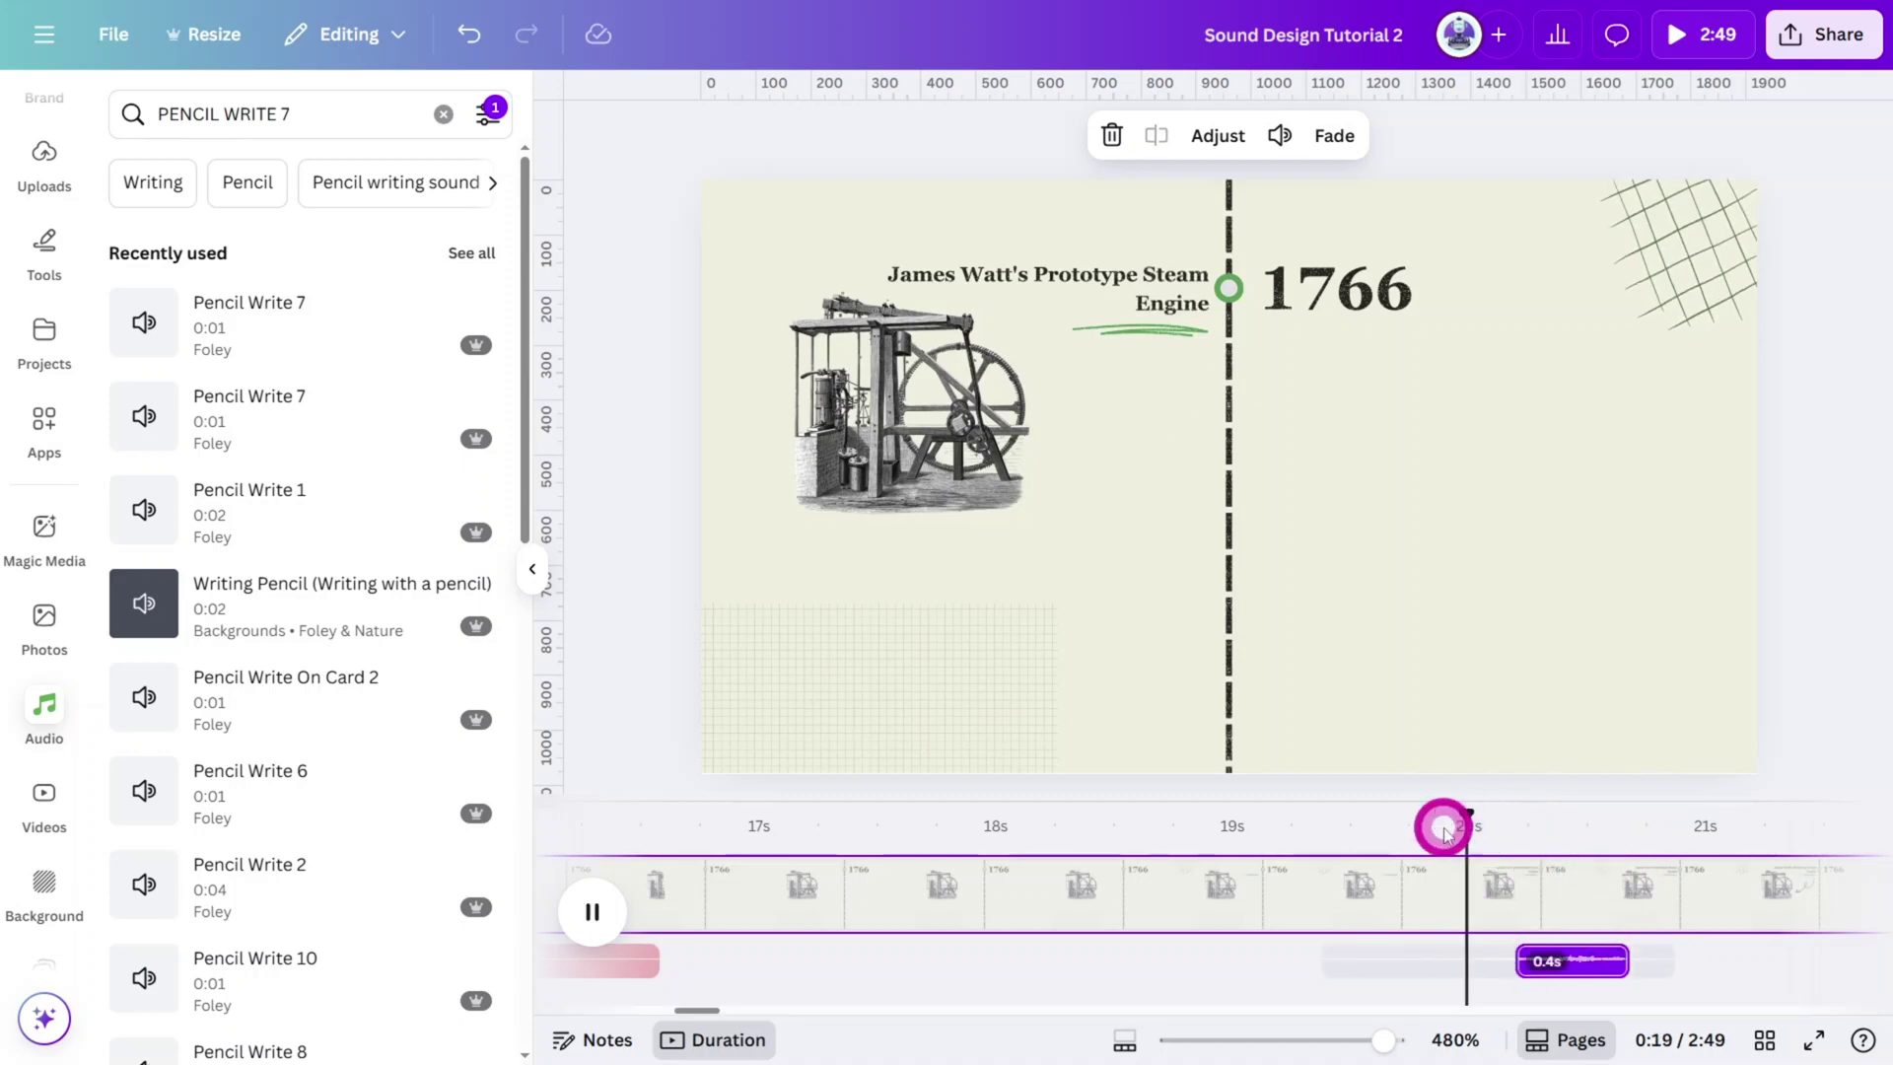
Lower the pencil sound's volume and preview from the 1766 steam-engine scene.
click(1334, 135)
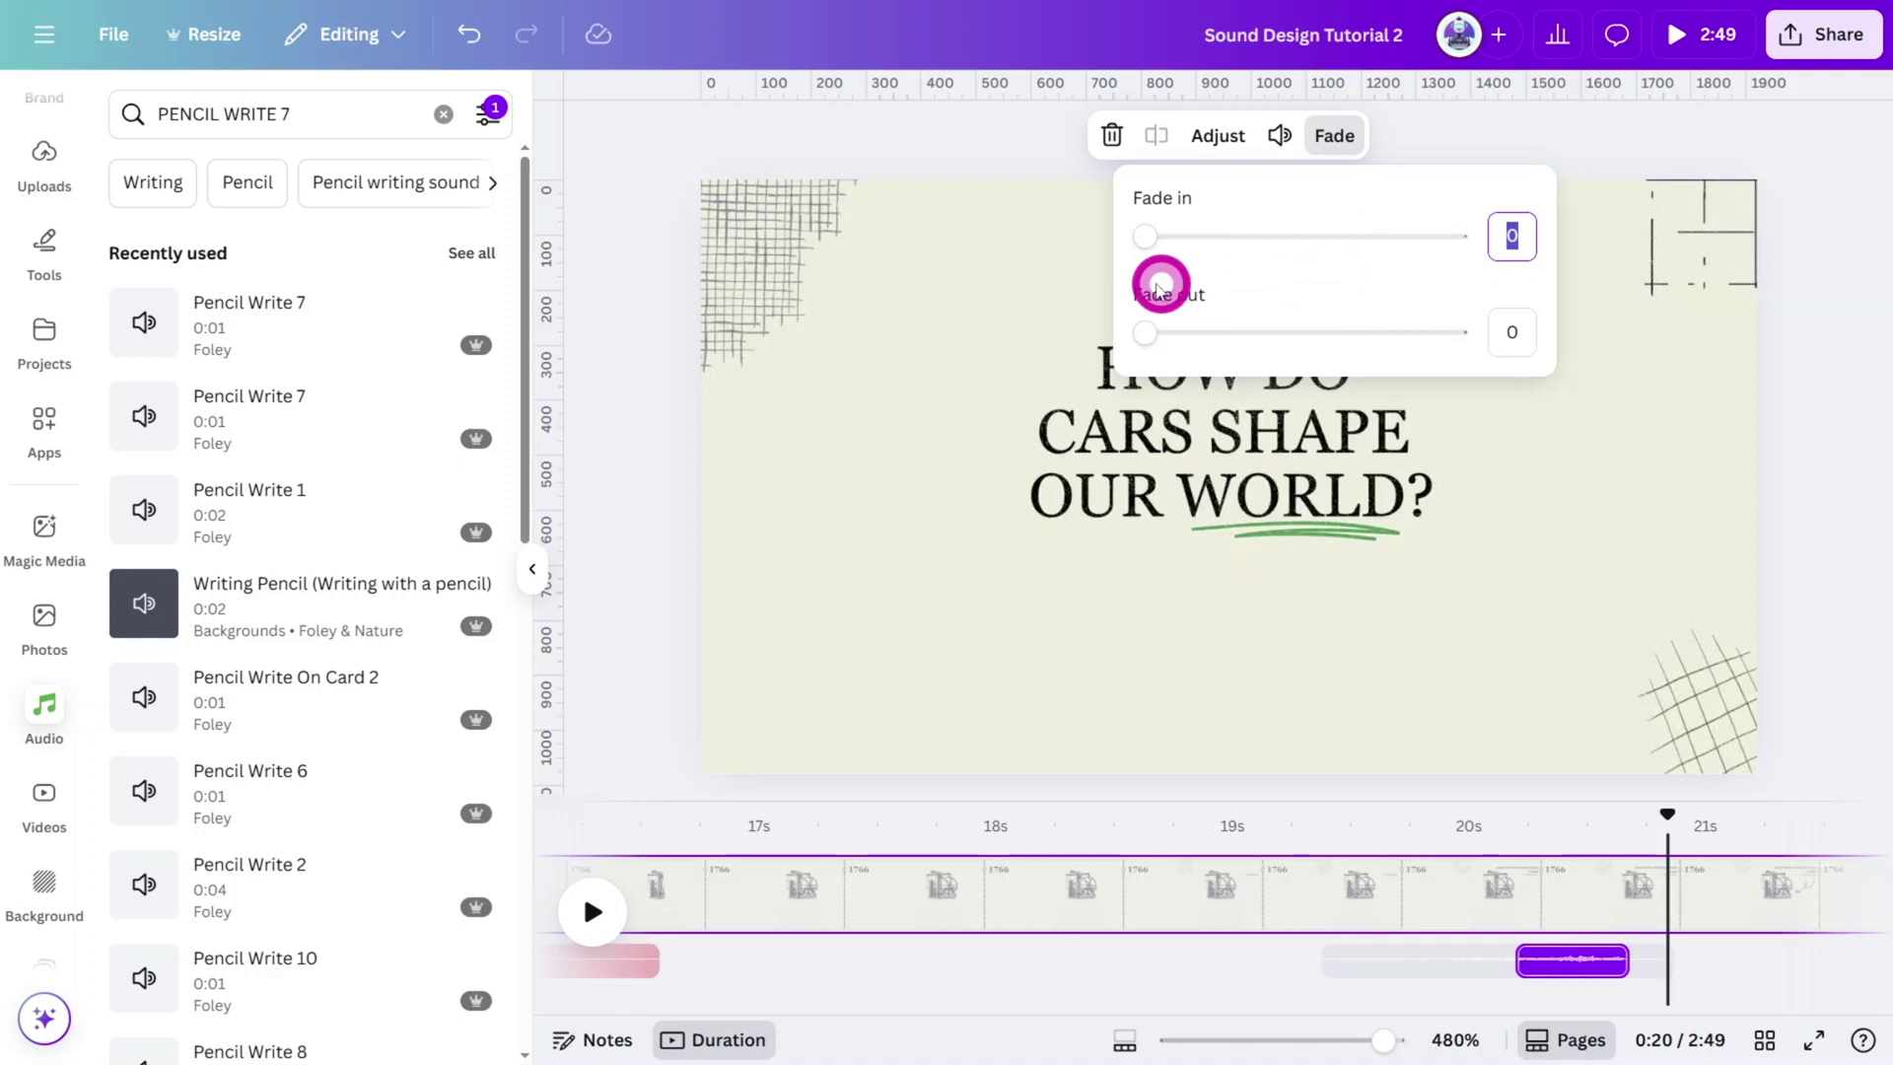
click(1273, 137)
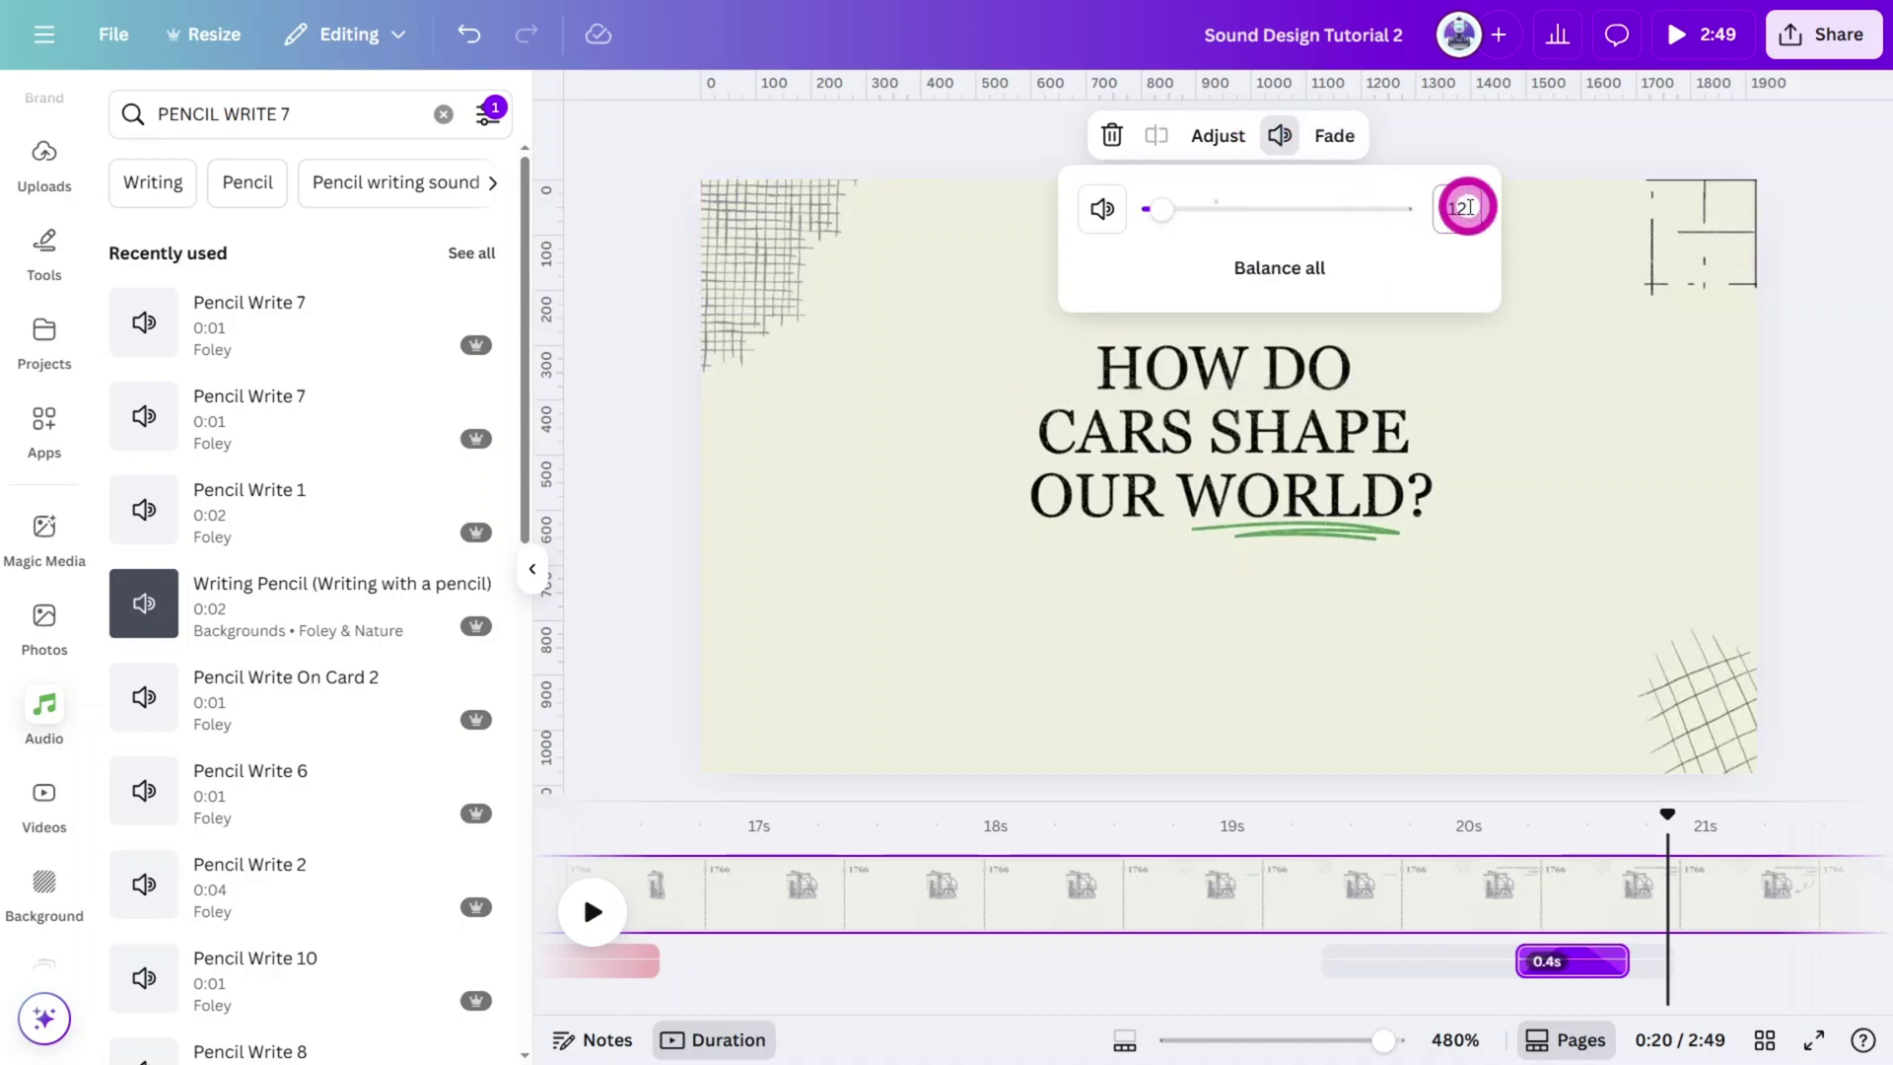
drag(1667, 838, 1489, 850)
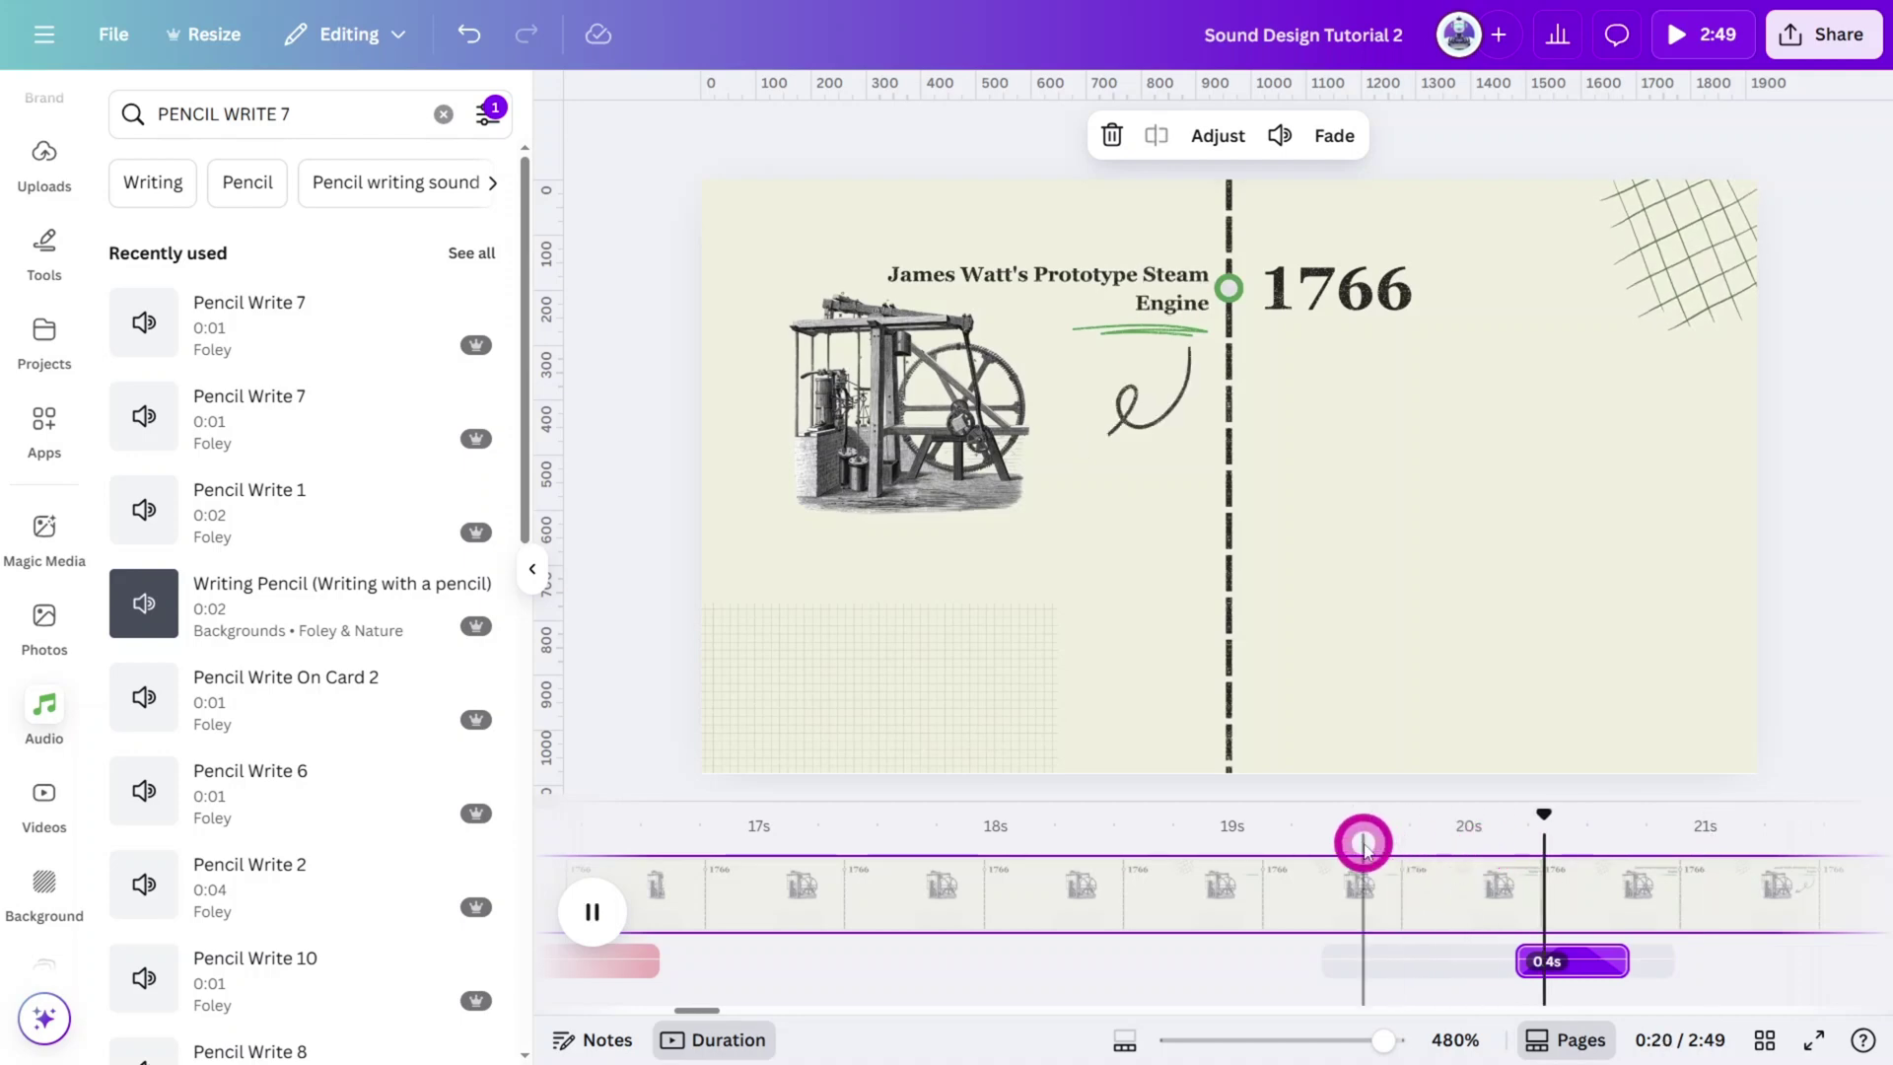
drag(1317, 839, 582, 231)
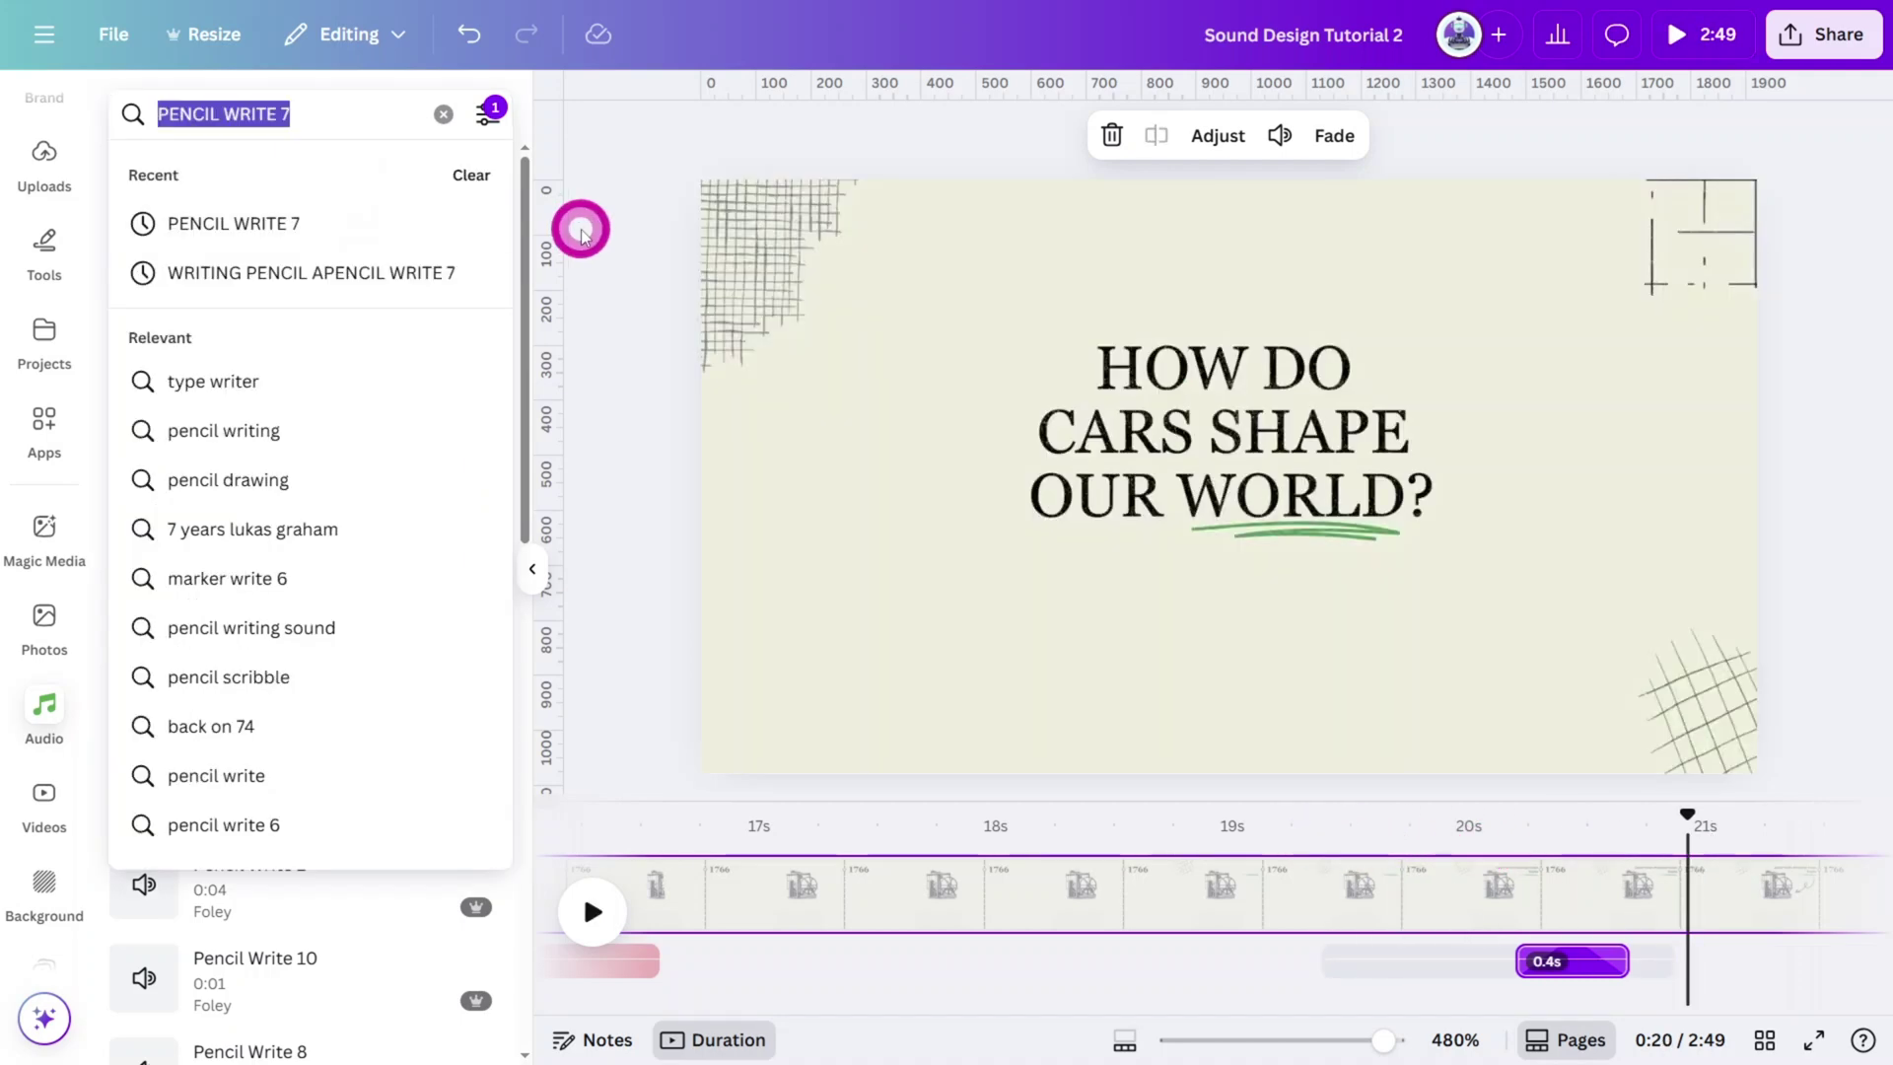
Add Camera Shutter 8 at about 23 seconds and preview from the wood-background scene.
text(CAMERA SHUTTER 8)
key(Return)
drag(246, 276, 1400, 949)
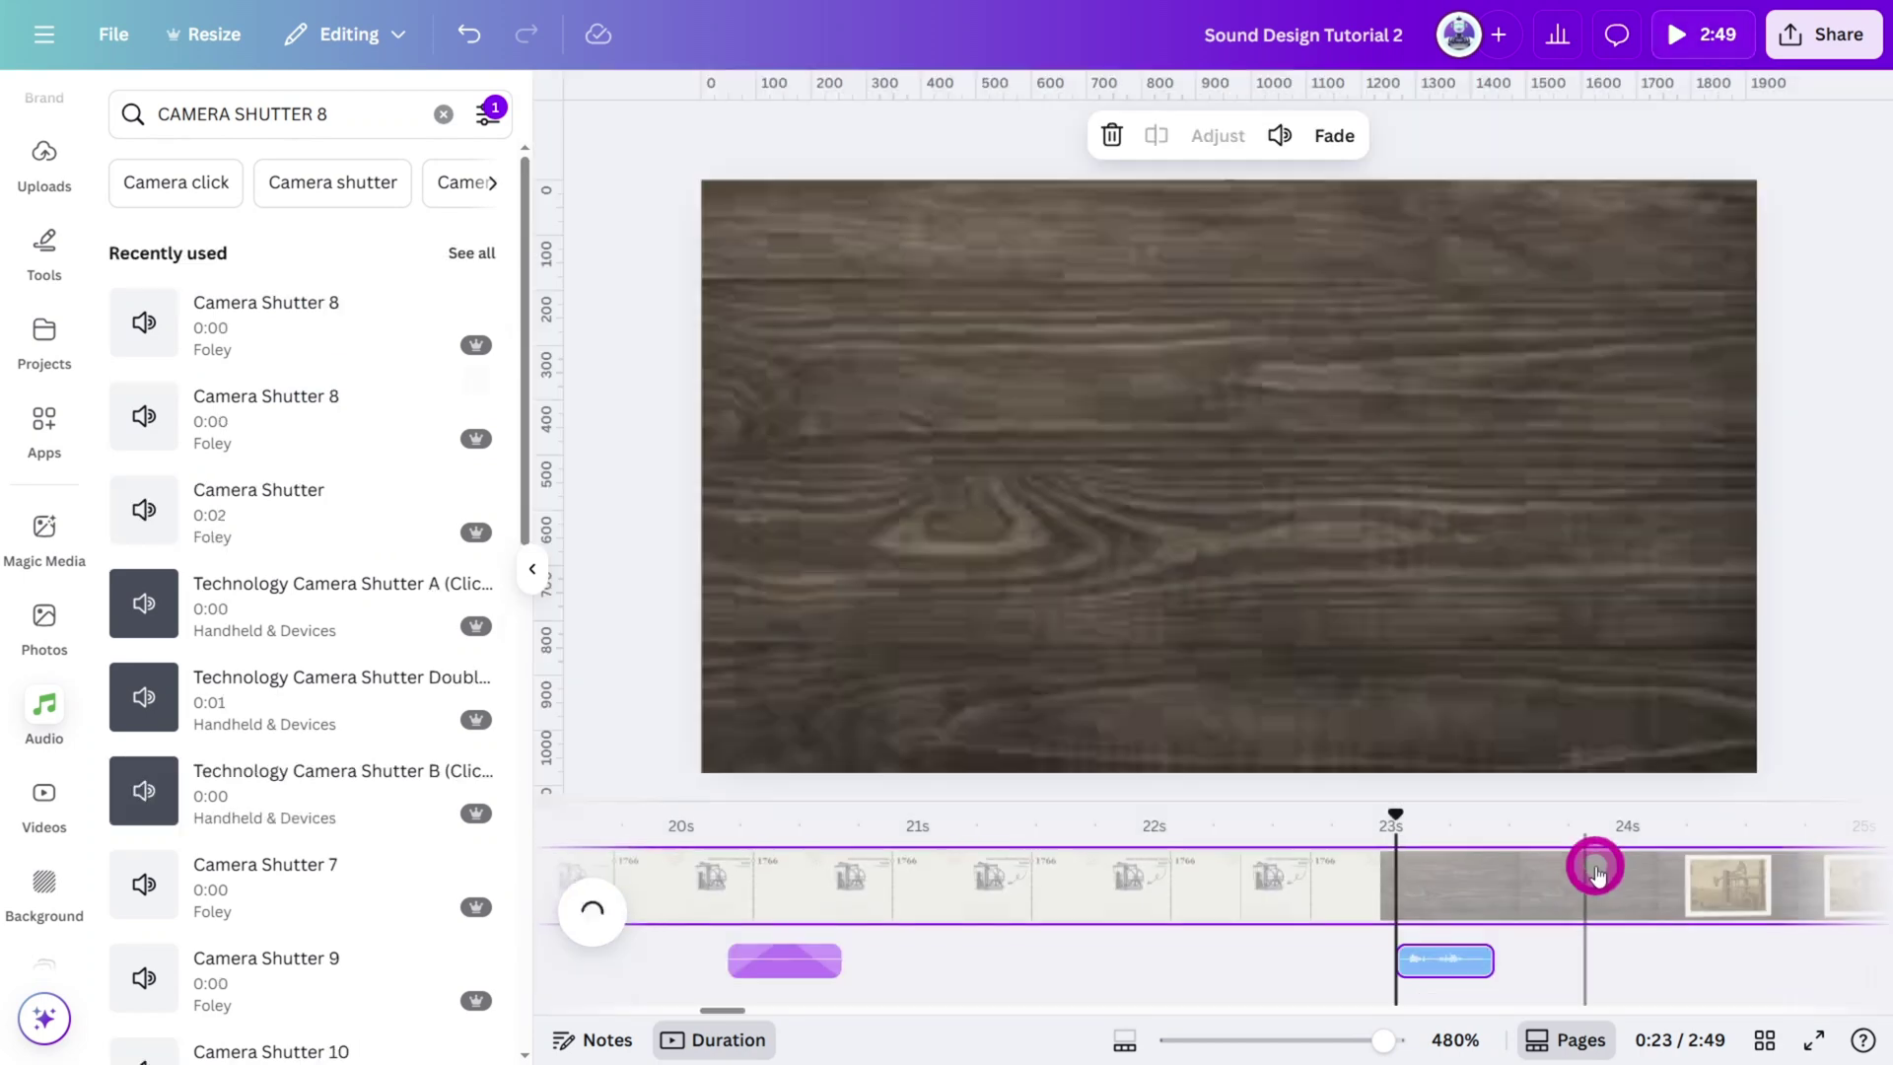
click(1553, 847)
drag(1556, 836, 1352, 844)
key(space)
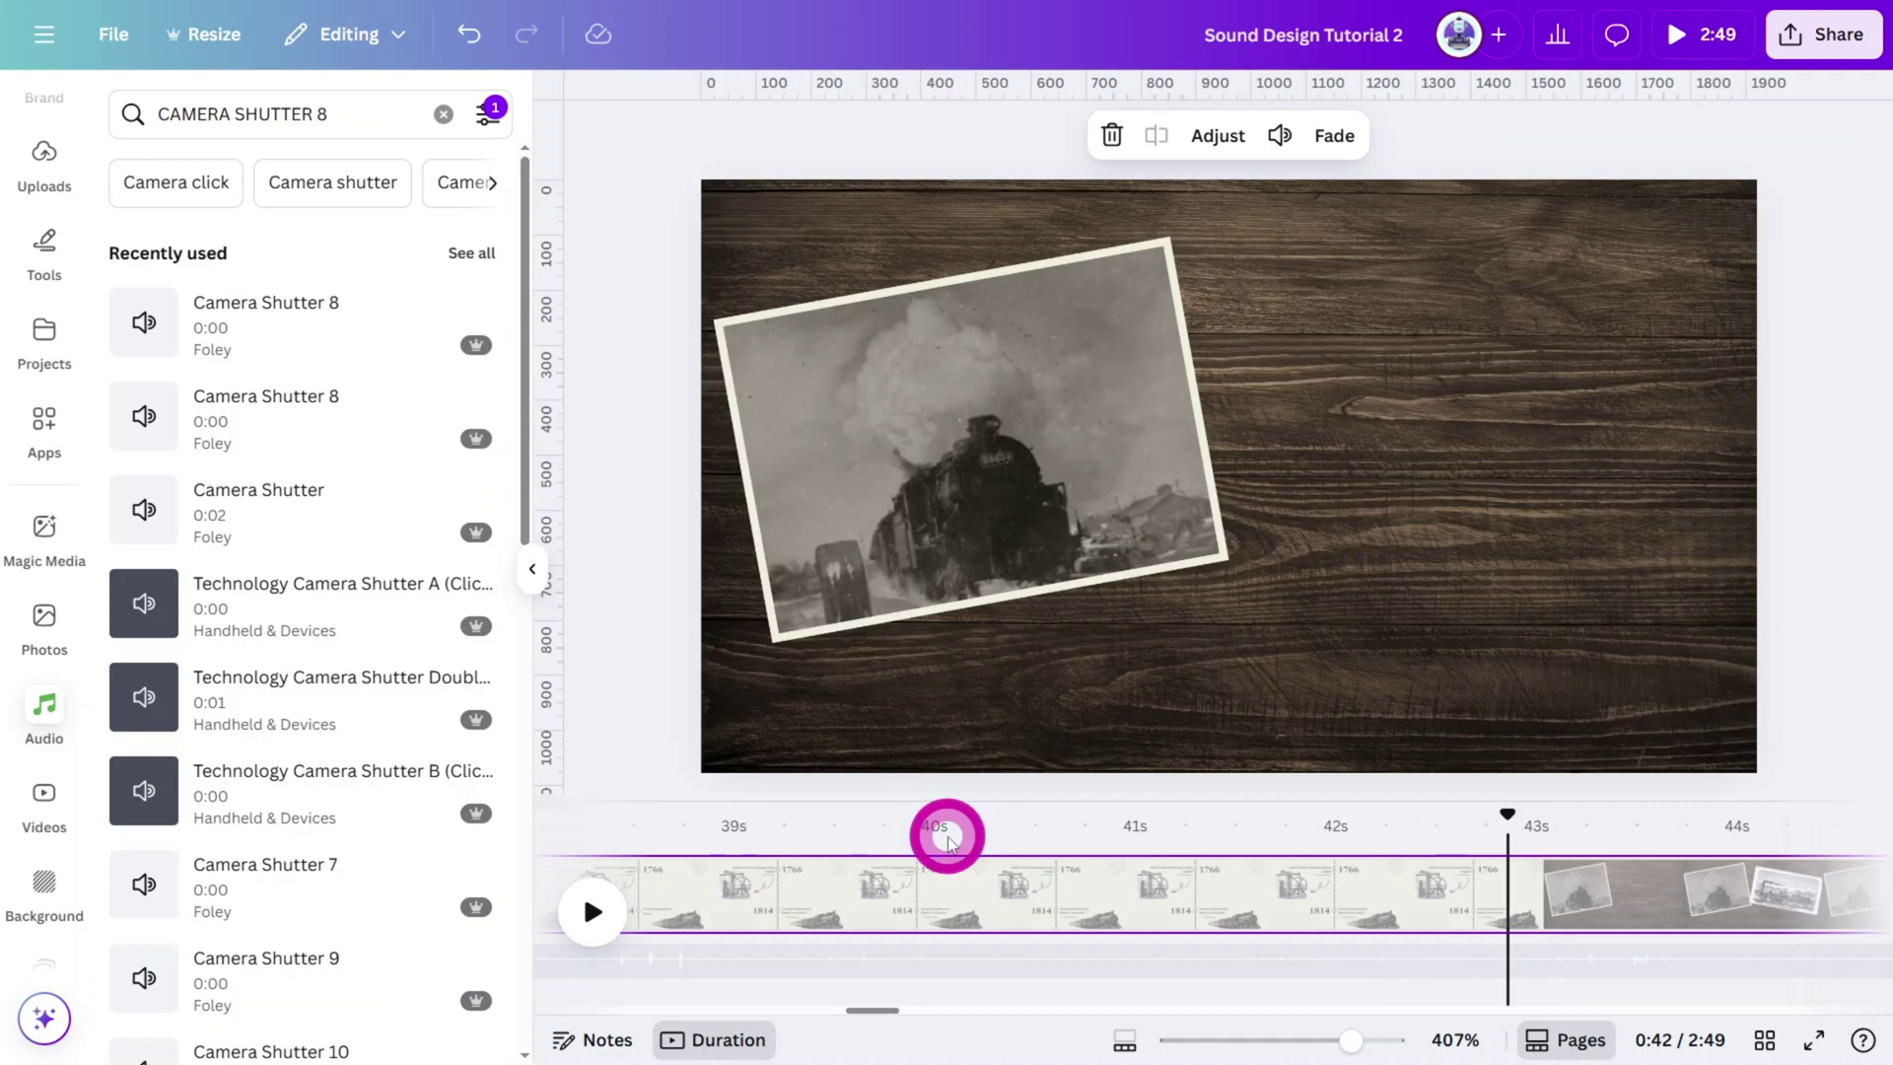
Add two Relay Clicks 15 effects near 42.5 and 43.5 seconds and preview the train photos.
text(RELAY)
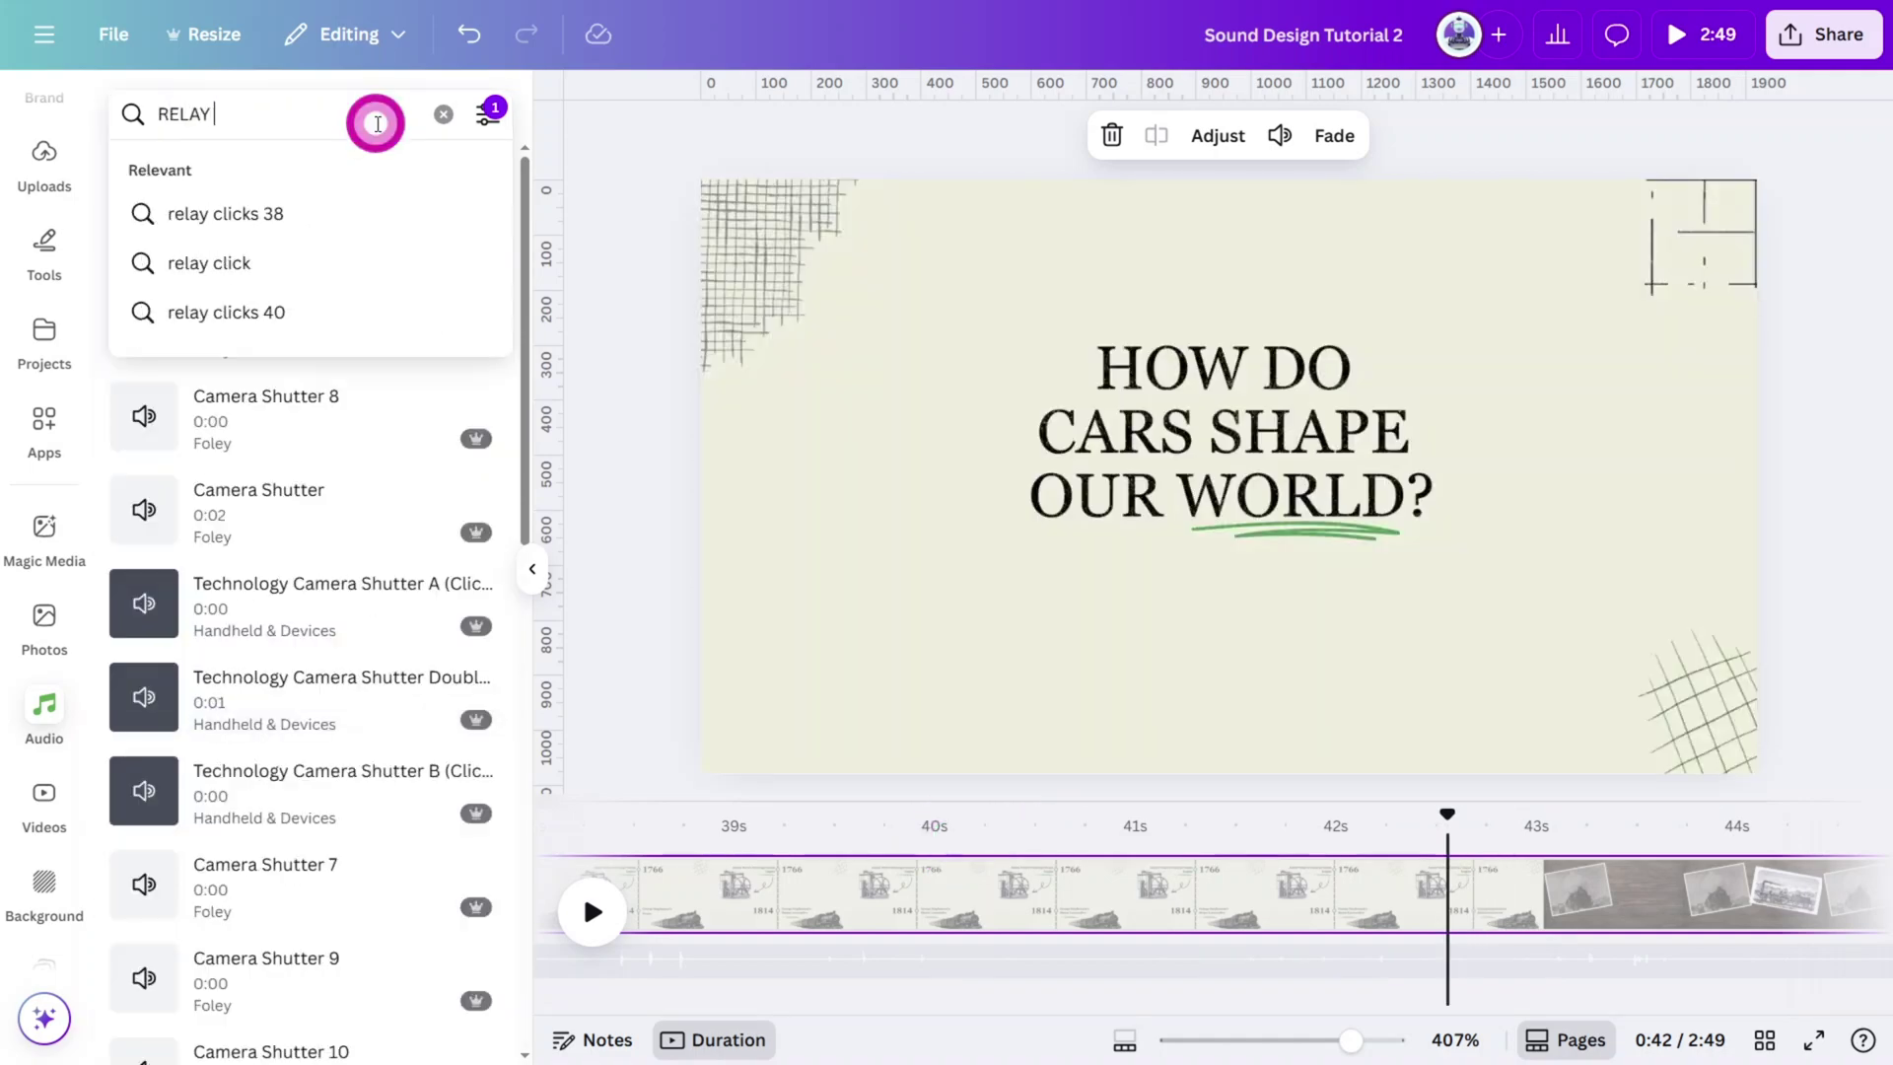
text( CLICKS 15)
key(Return)
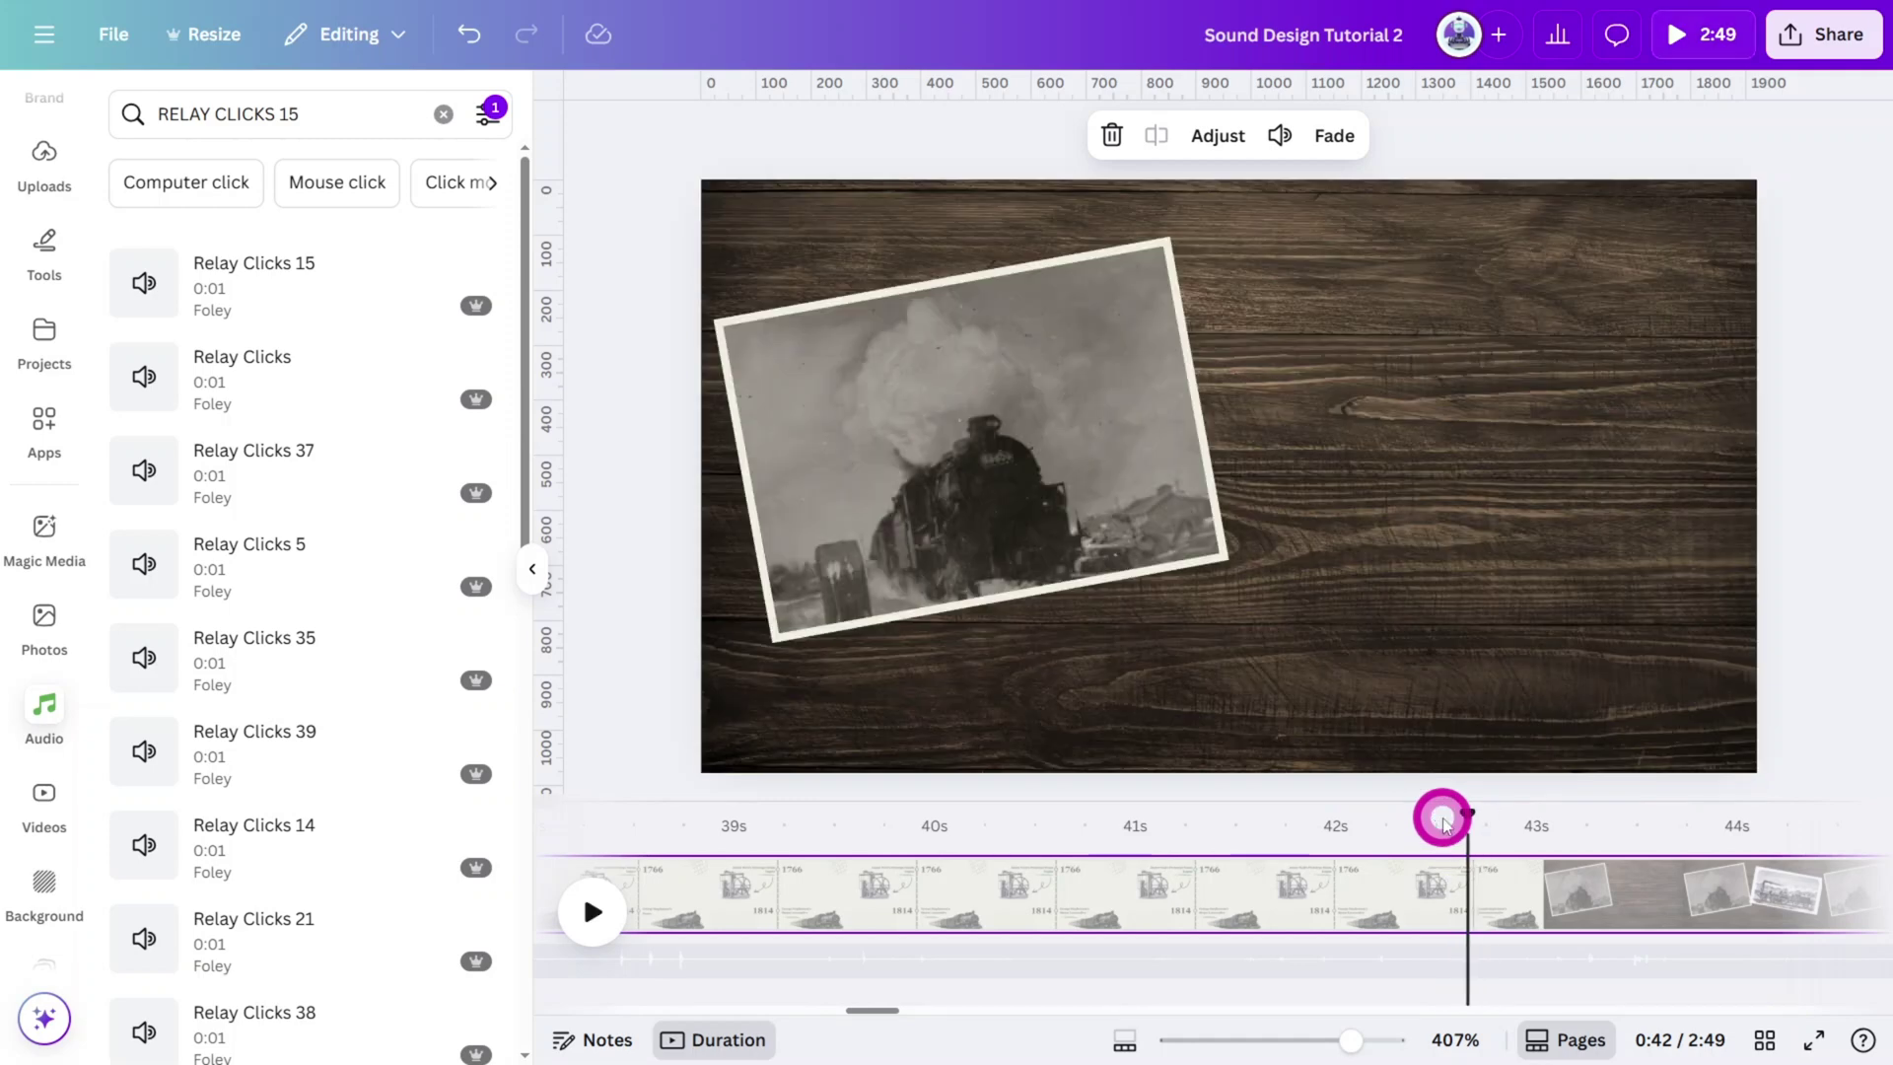
drag(143, 283, 1446, 959)
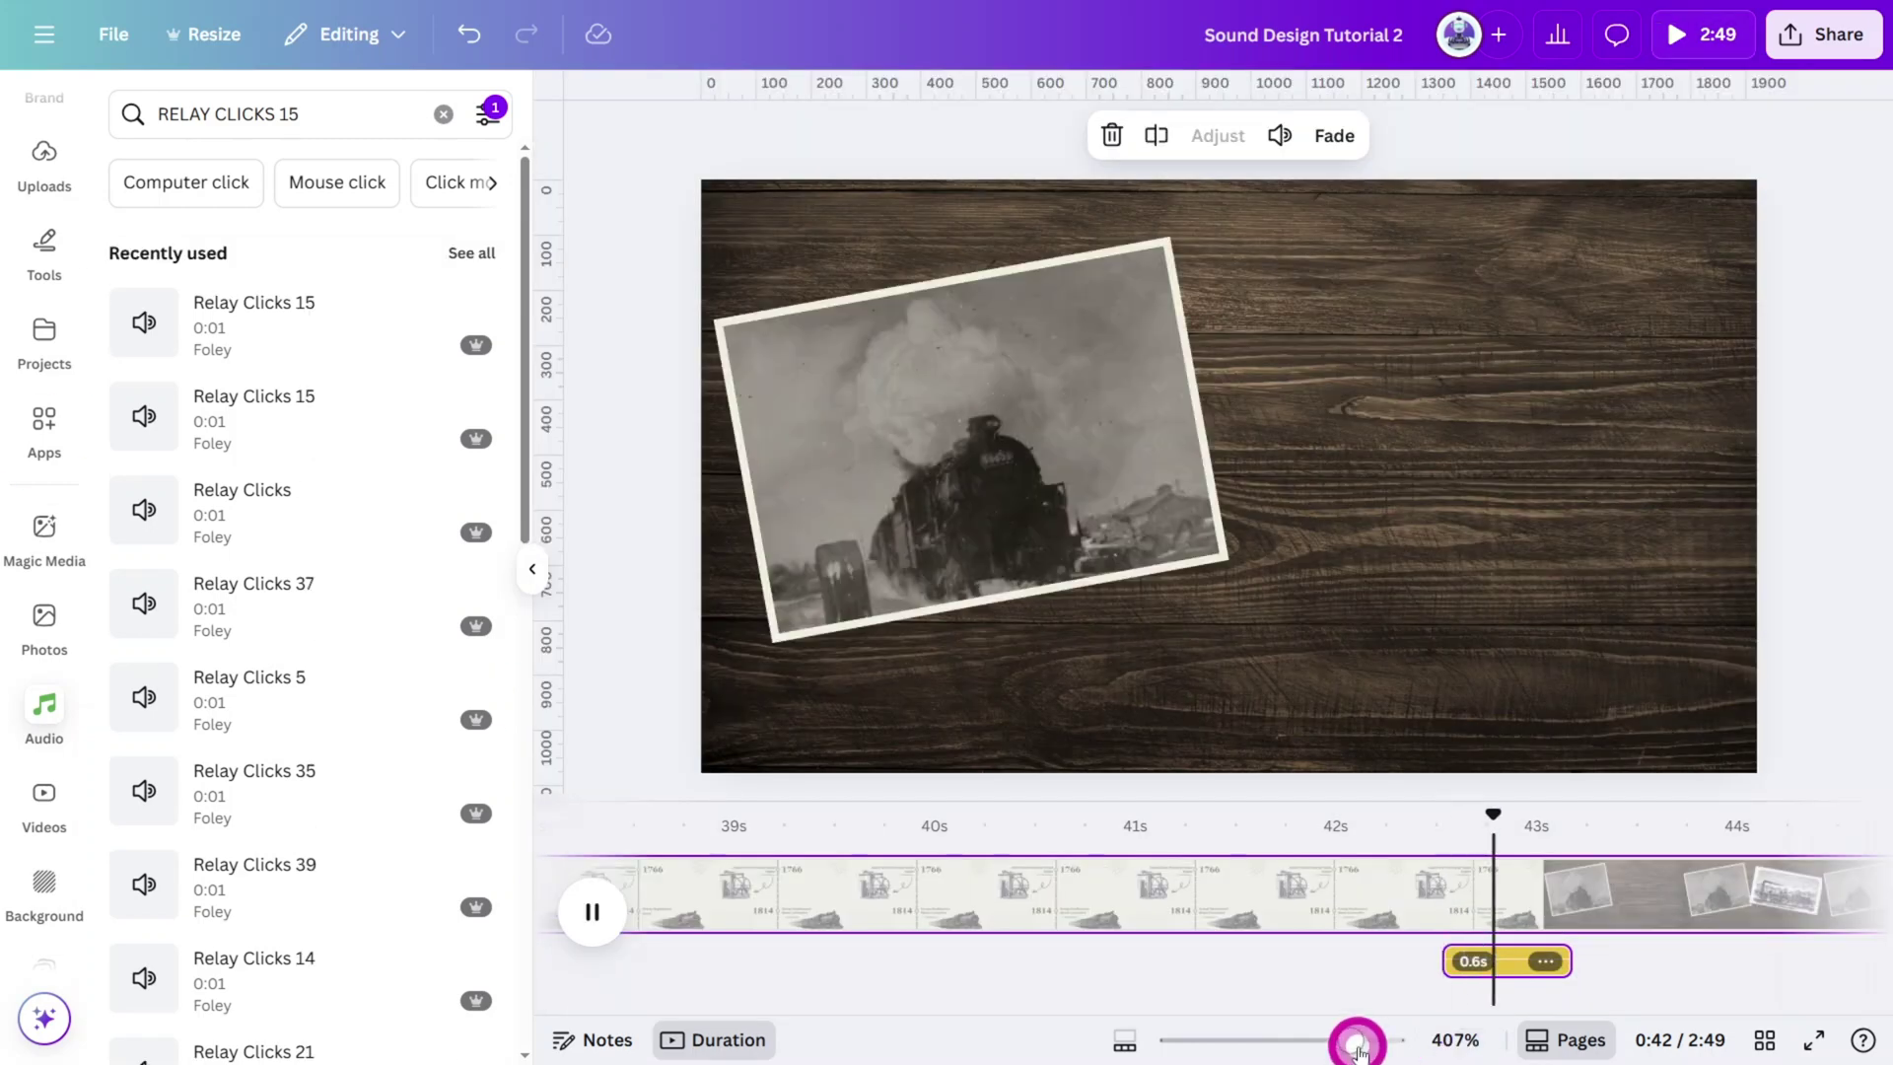
click(1279, 135)
drag(1574, 809, 1589, 918)
click(1398, 926)
click(1610, 967)
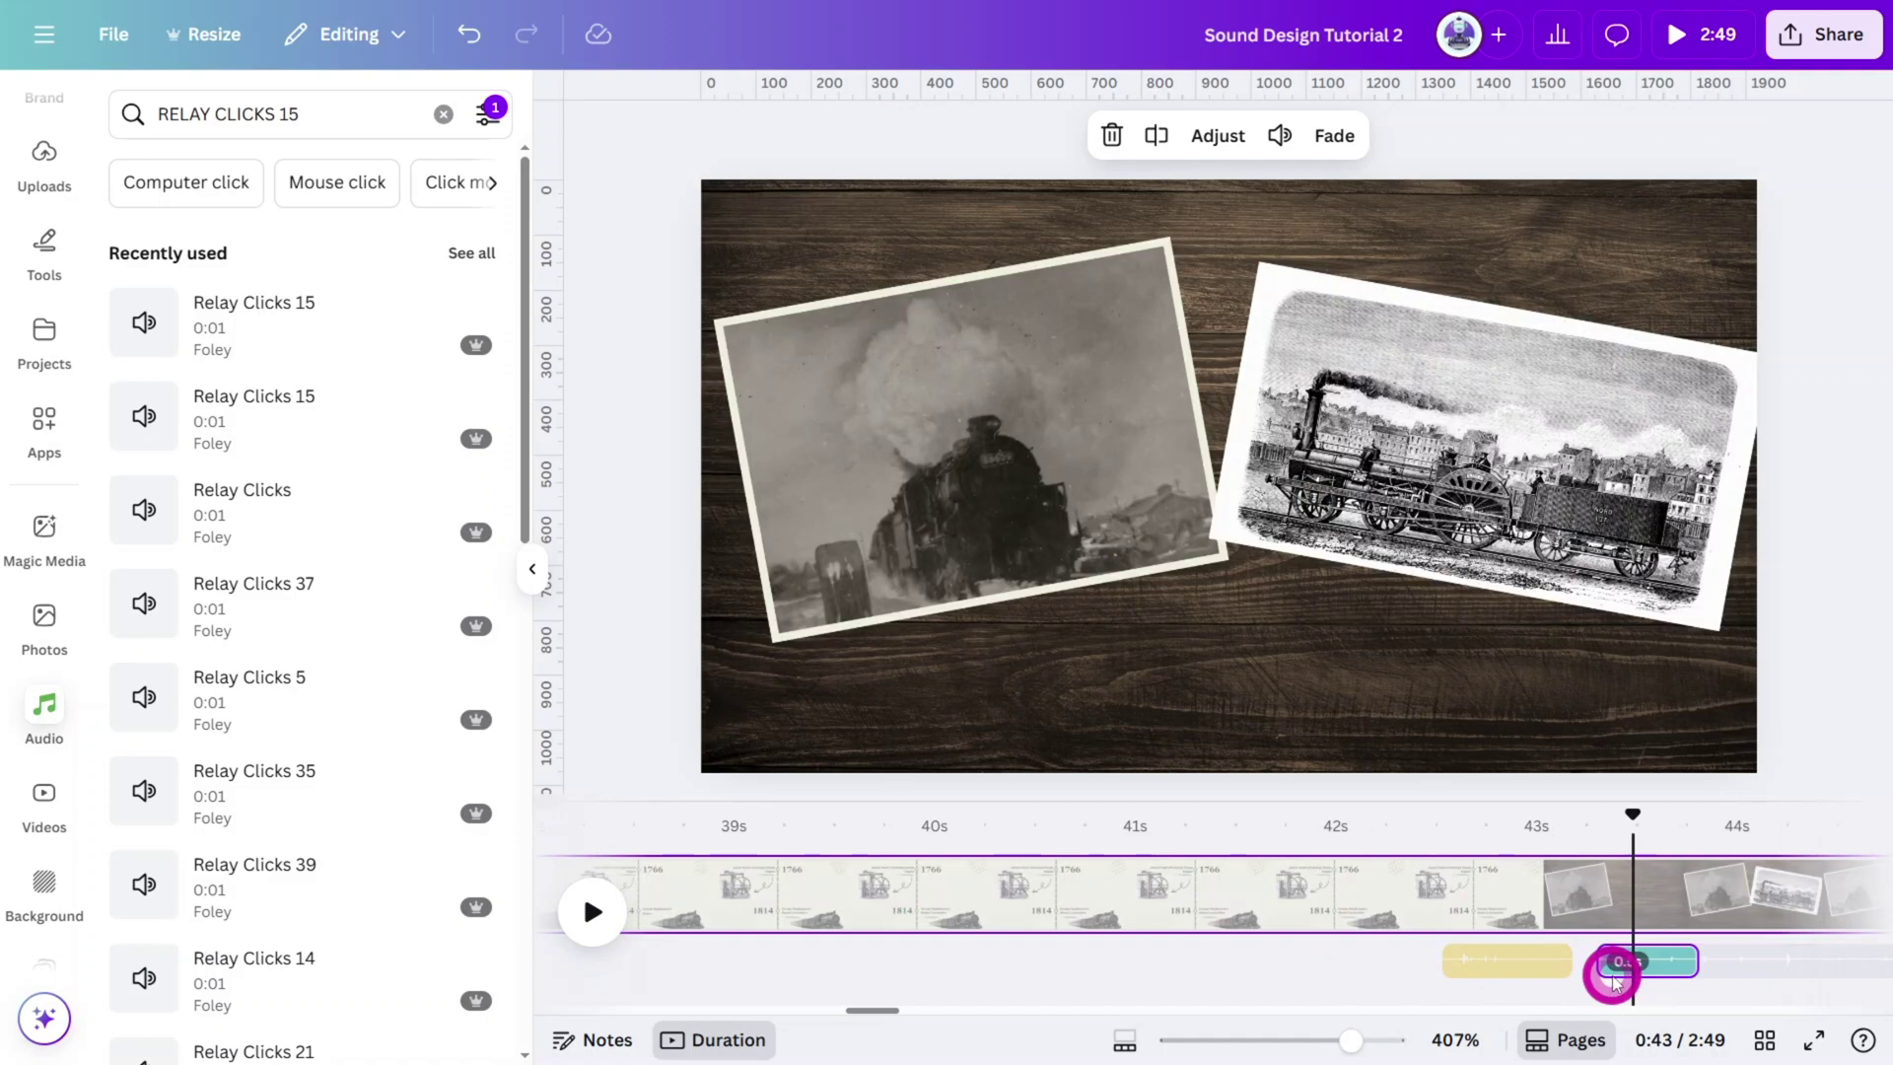
mouse_move(1626, 819)
mouse_down()
mouse_move(1525, 819)
mouse_move(1610, 816)
mouse_up()
key(space)
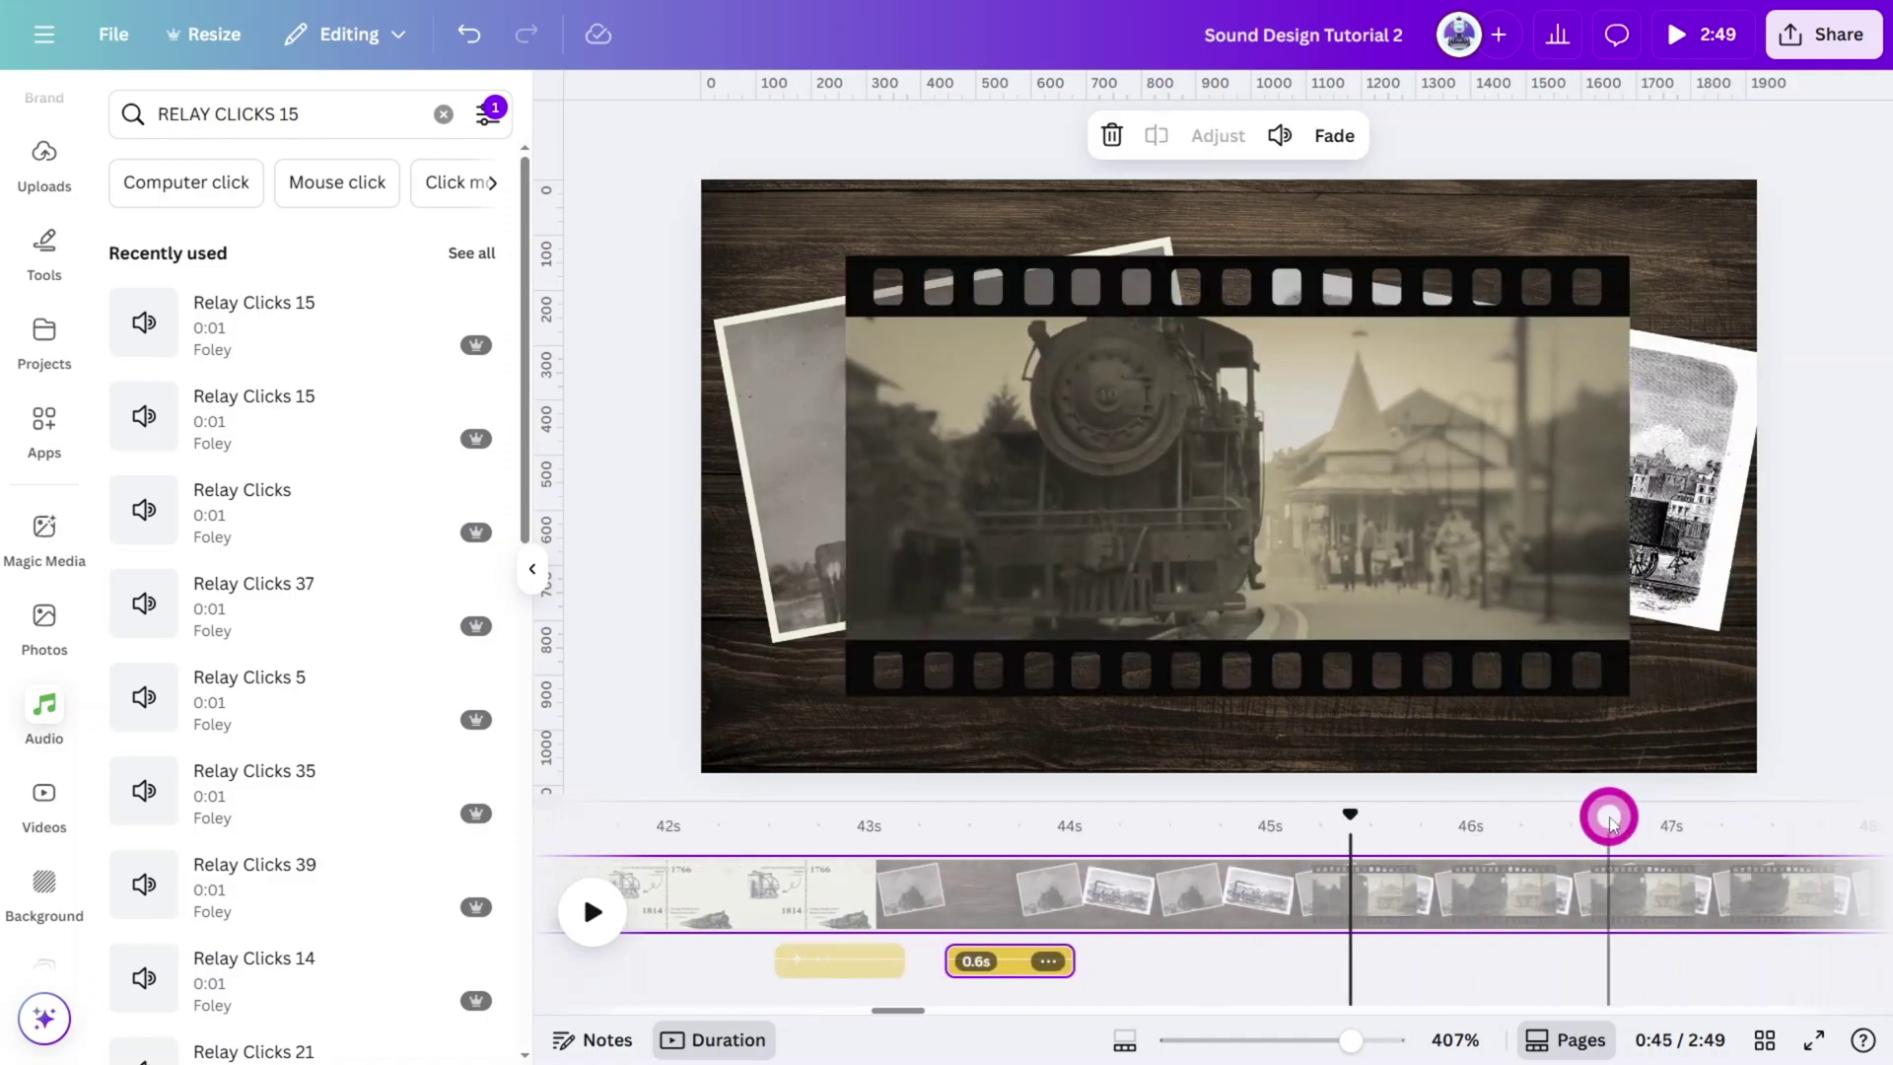
Add Film Projector Run as a track from 0:44, set its volume to 8, and preview.
triple_click(330, 109)
text(FILM PROJECTOR)
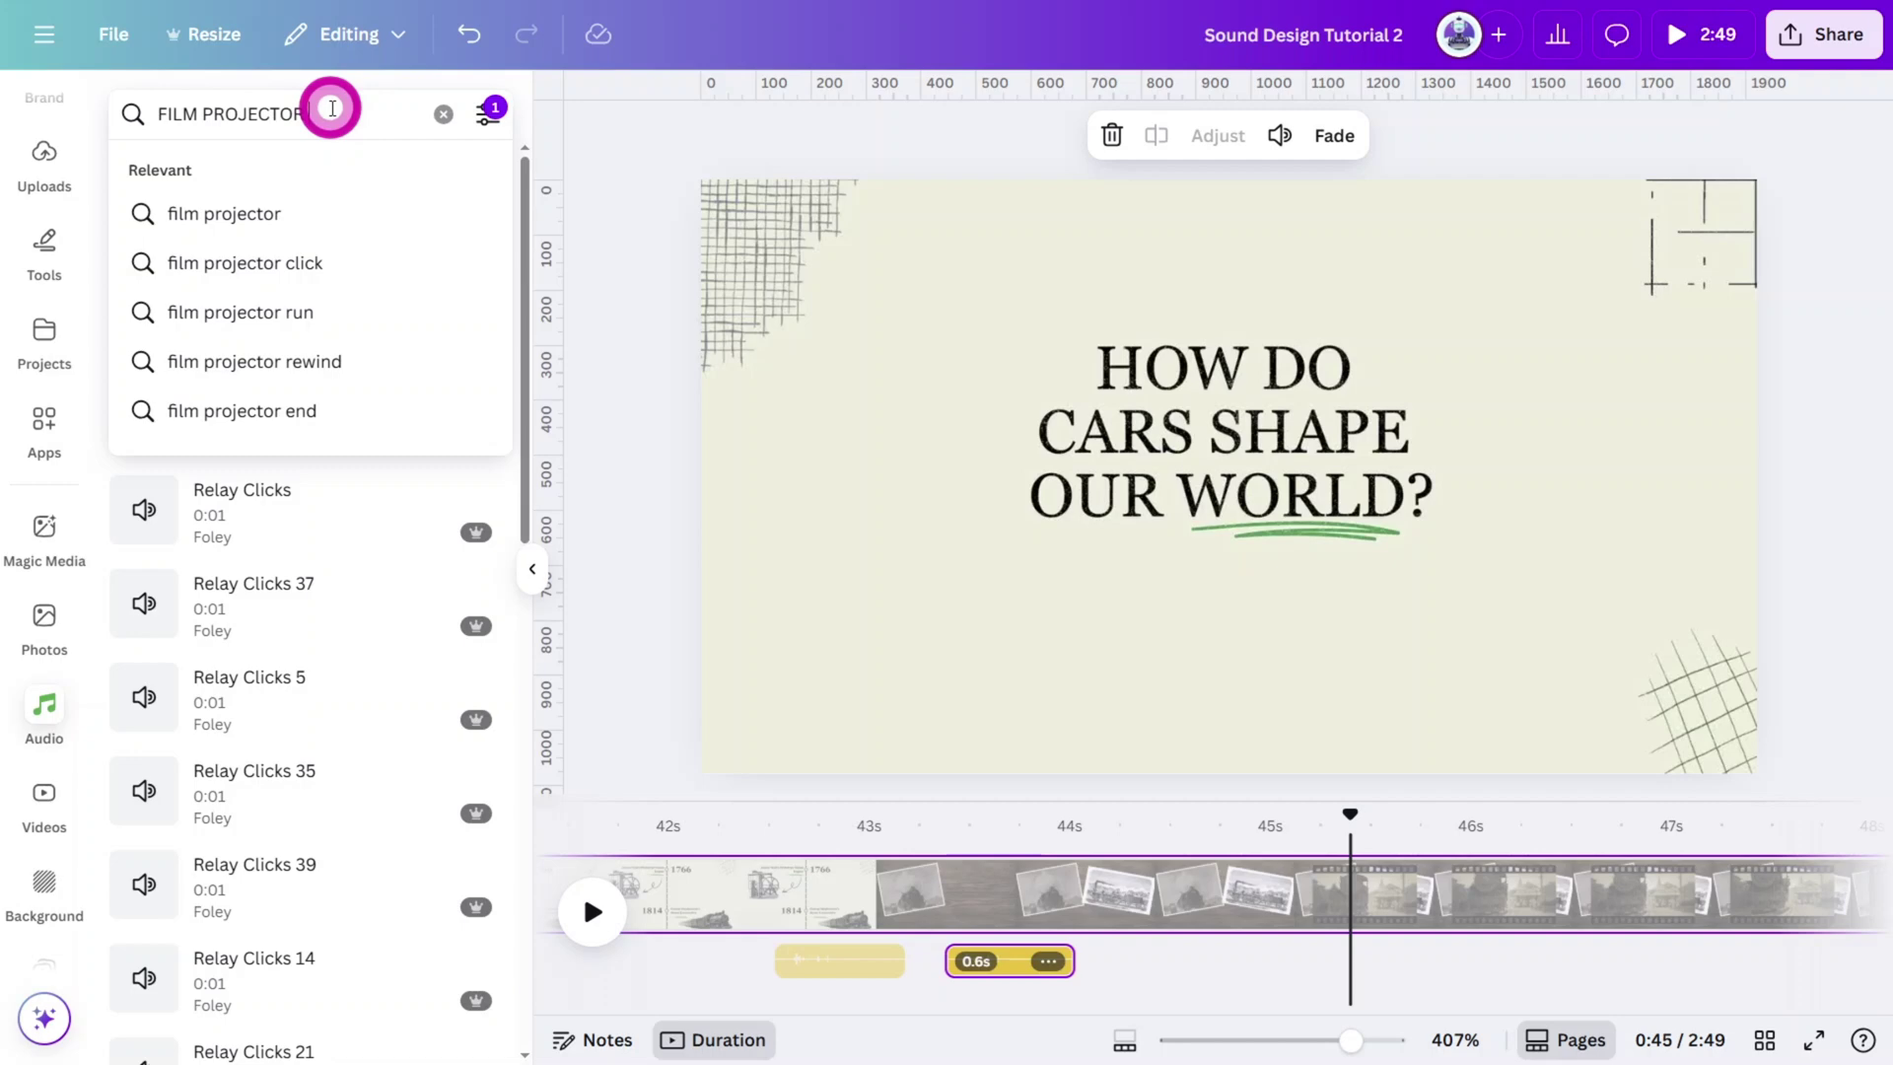
text( RUN)
key(Return)
click(138, 288)
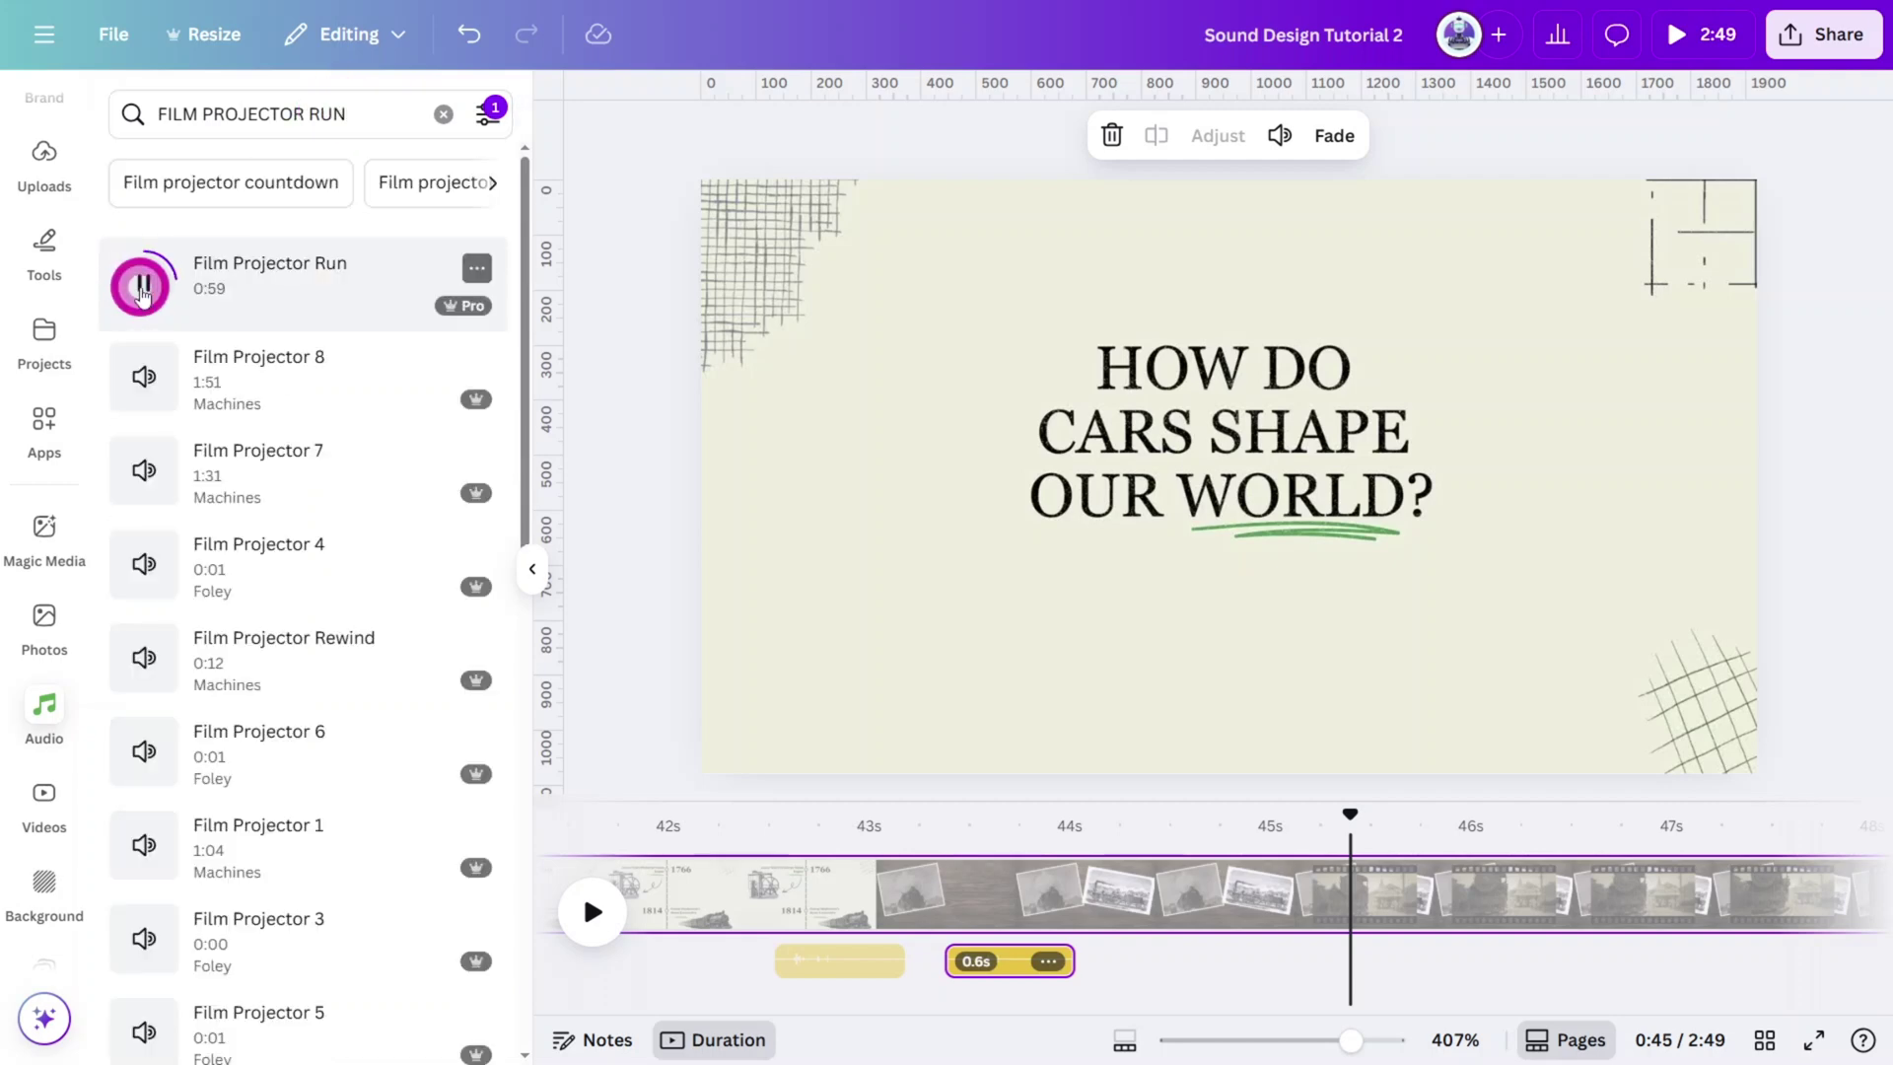
drag(1350, 814, 1190, 814)
drag(175, 282, 1551, 814)
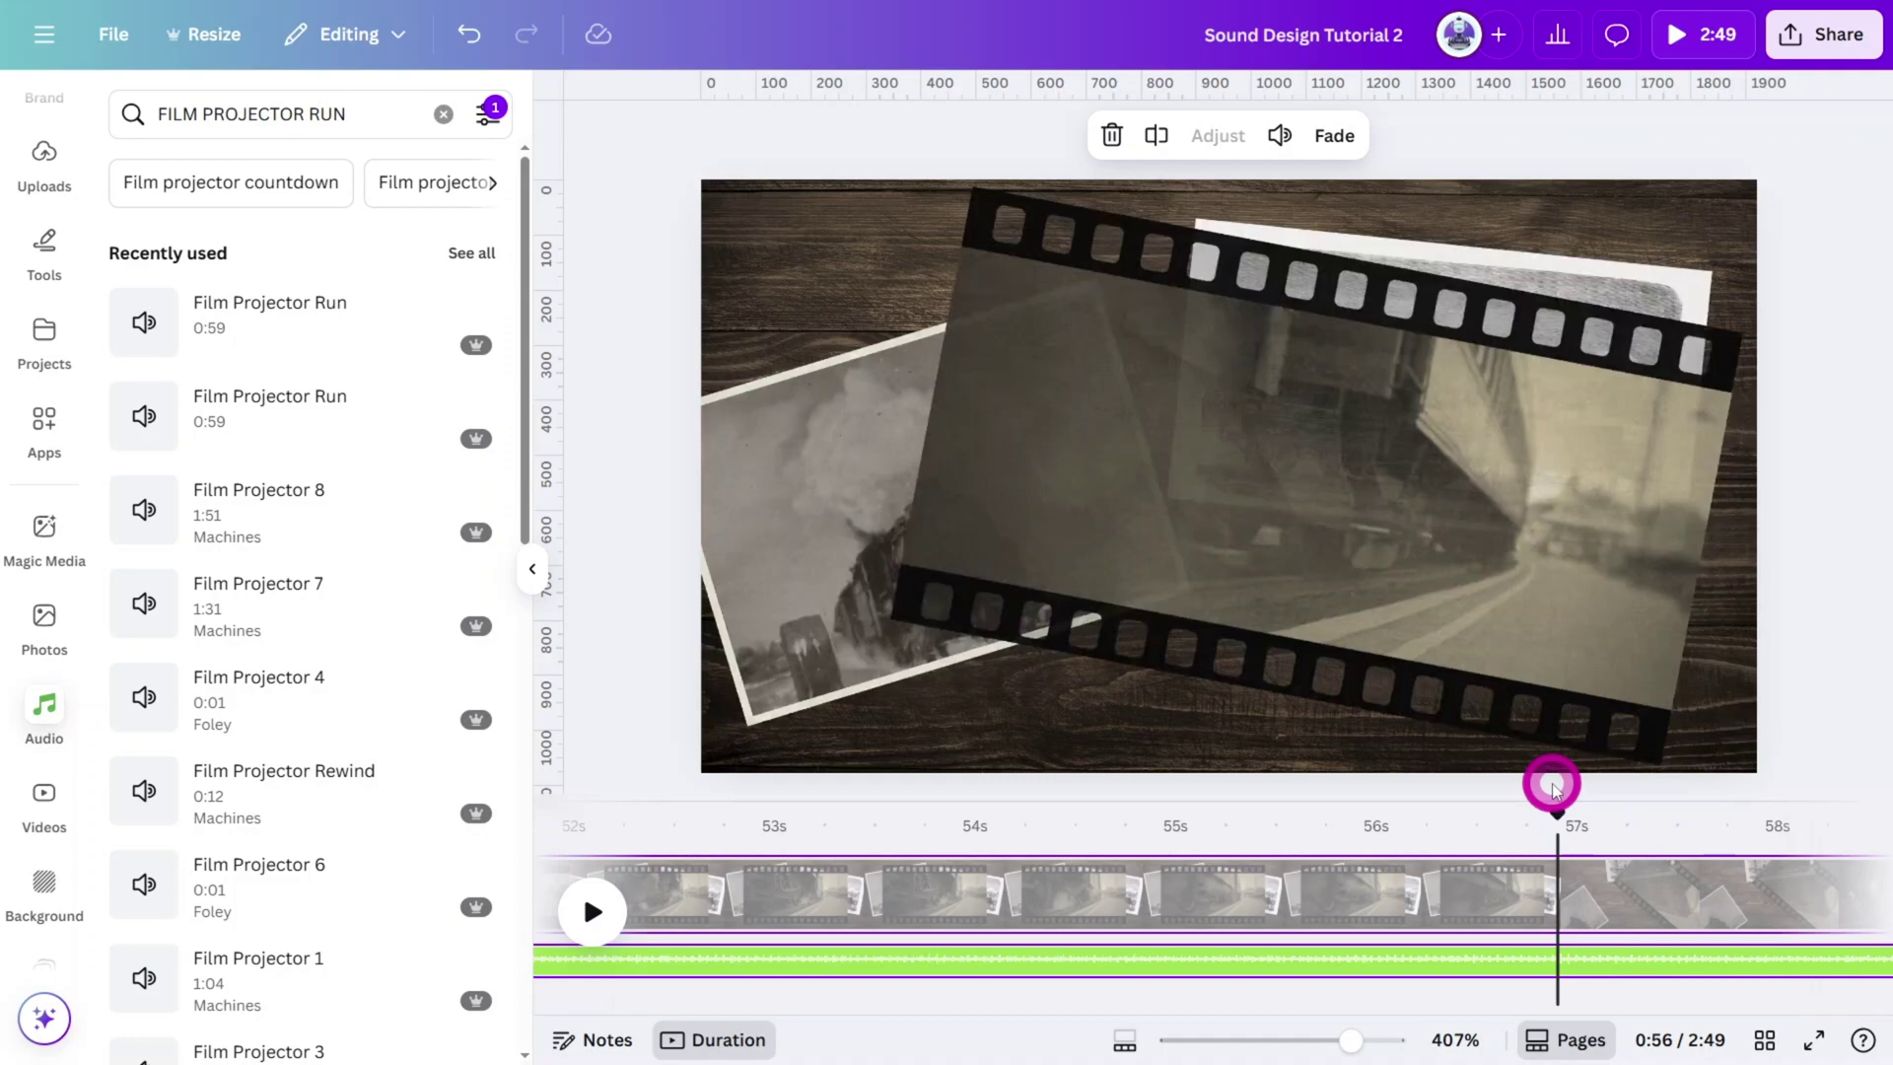
click(1424, 949)
click(1280, 135)
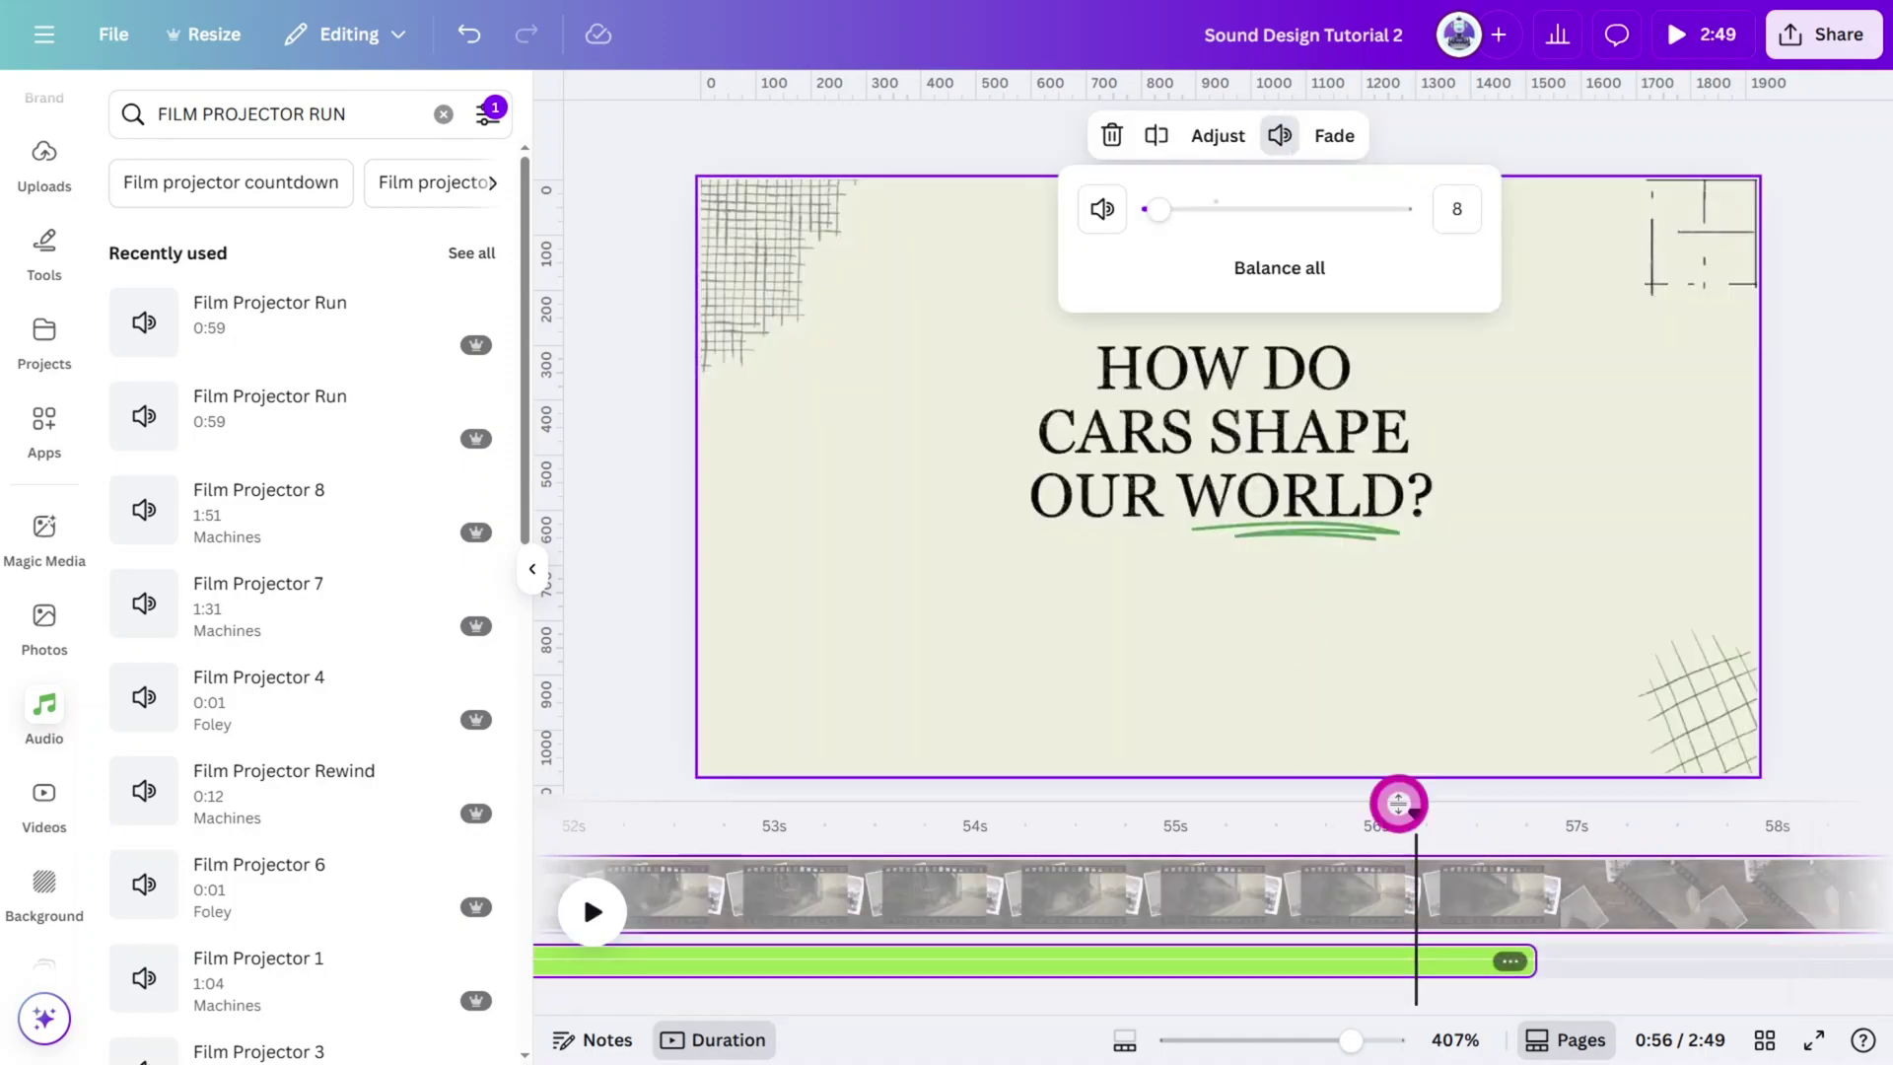
drag(1399, 803, 1020, 931)
key(space)
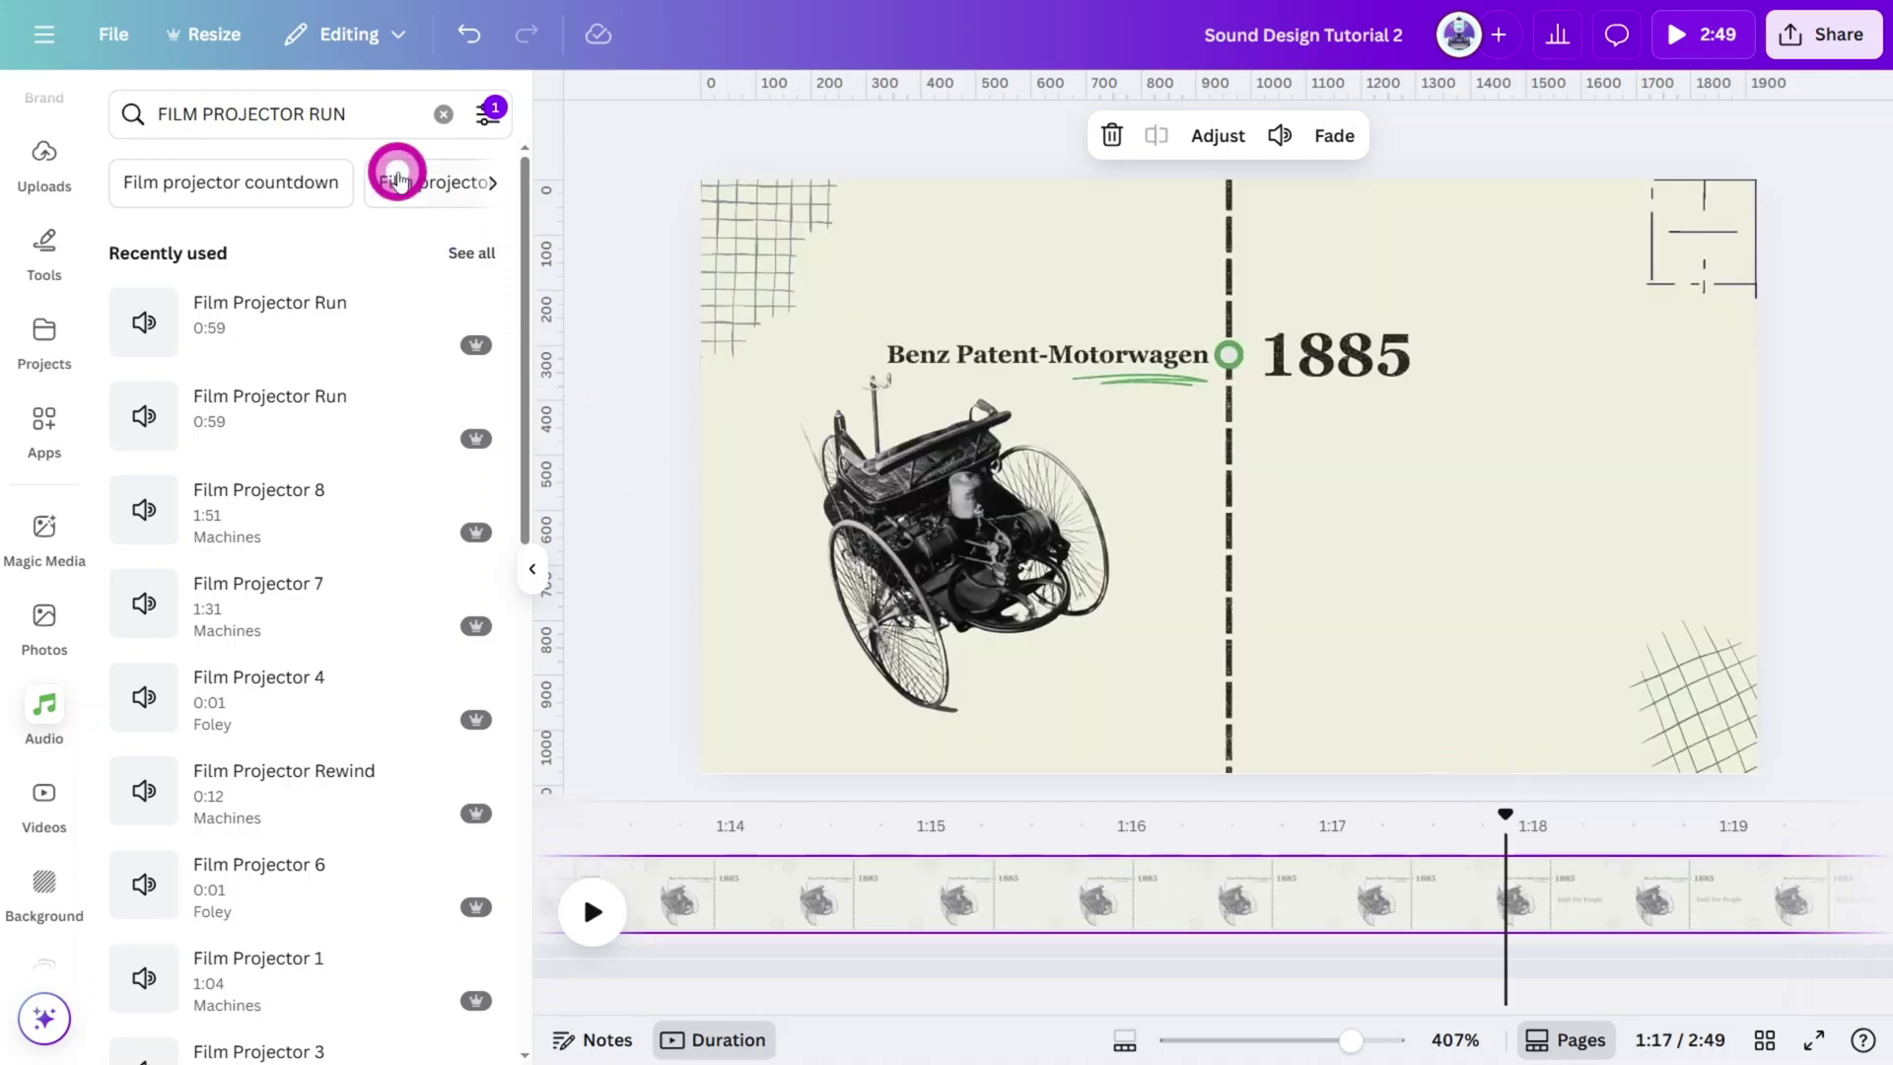
Search the Audio library for 'RELAY CLICKS'.
click(359, 117)
click(1210, 514)
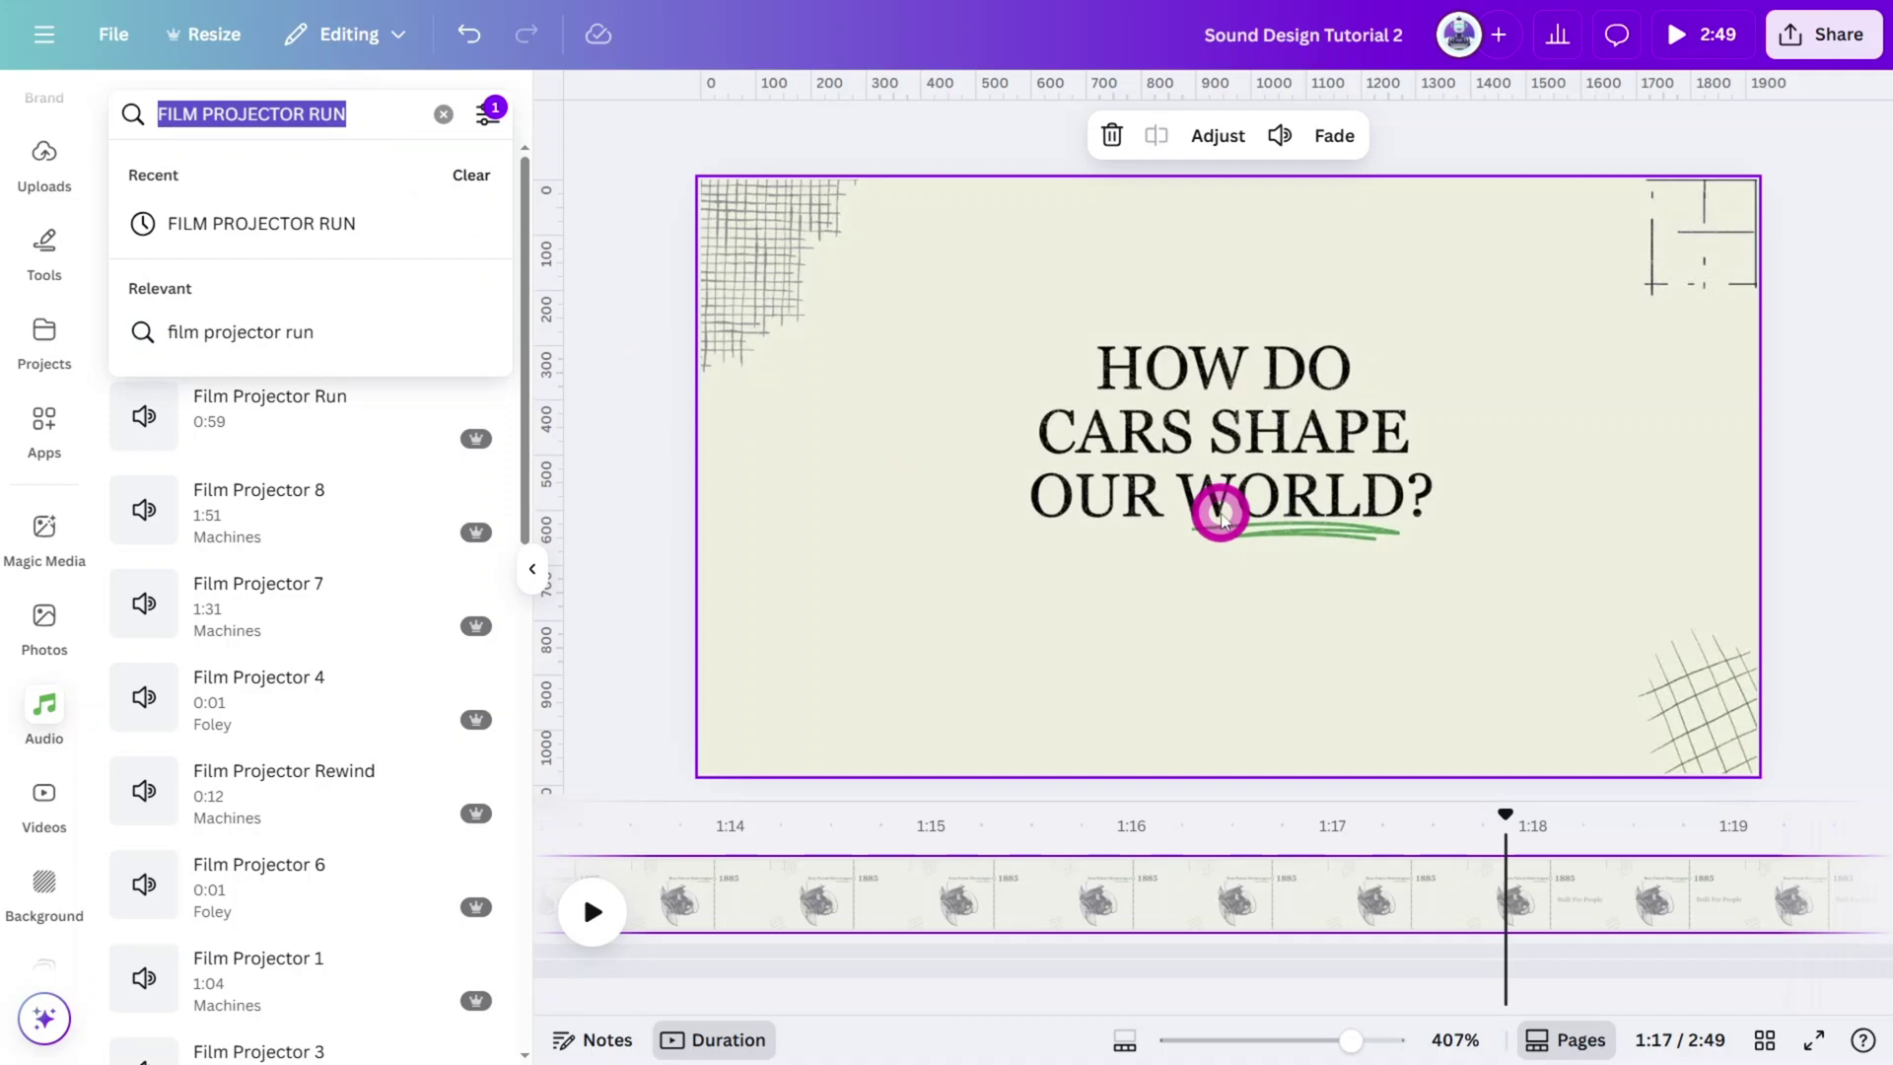
text(RELAY CLICKS)
key(Return)
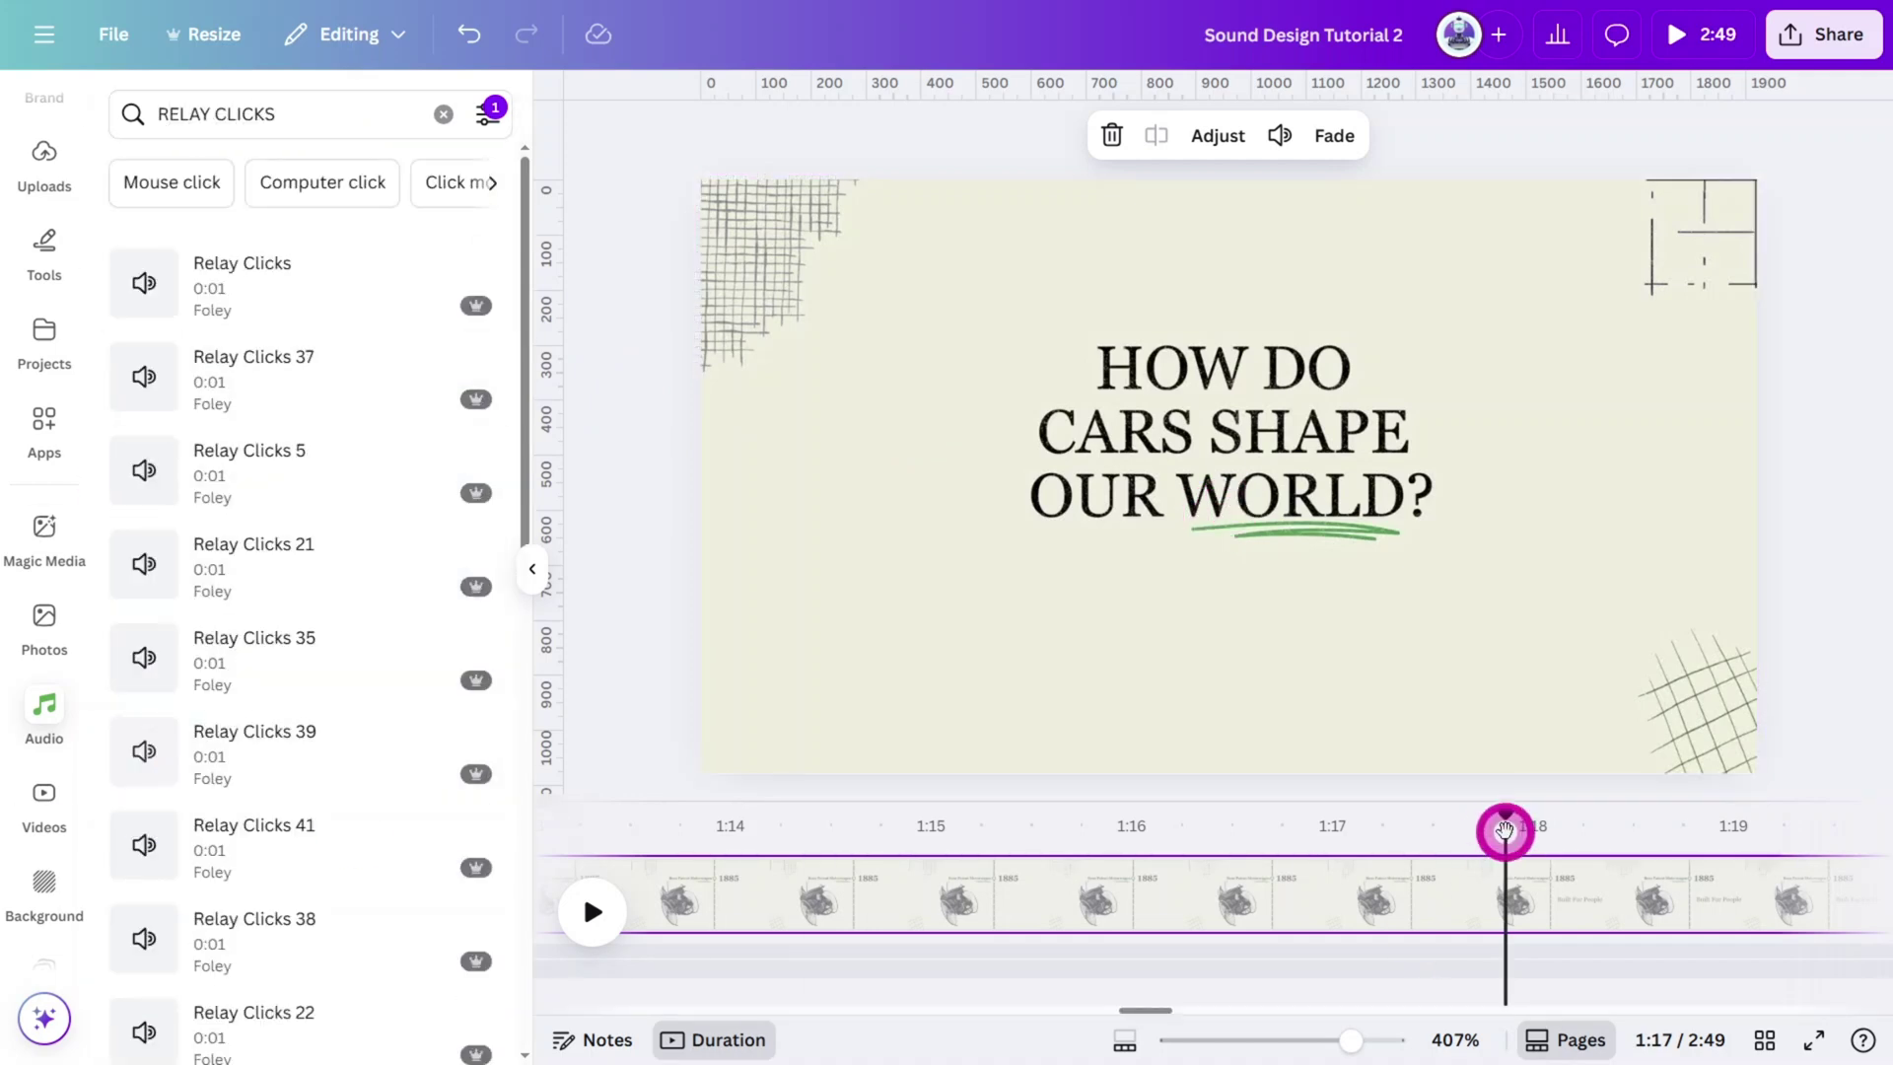
Add Relay Clicks 41 at 1:18, then Relay Clicks 5 and another relay click for the next Benz bullets.
click(148, 845)
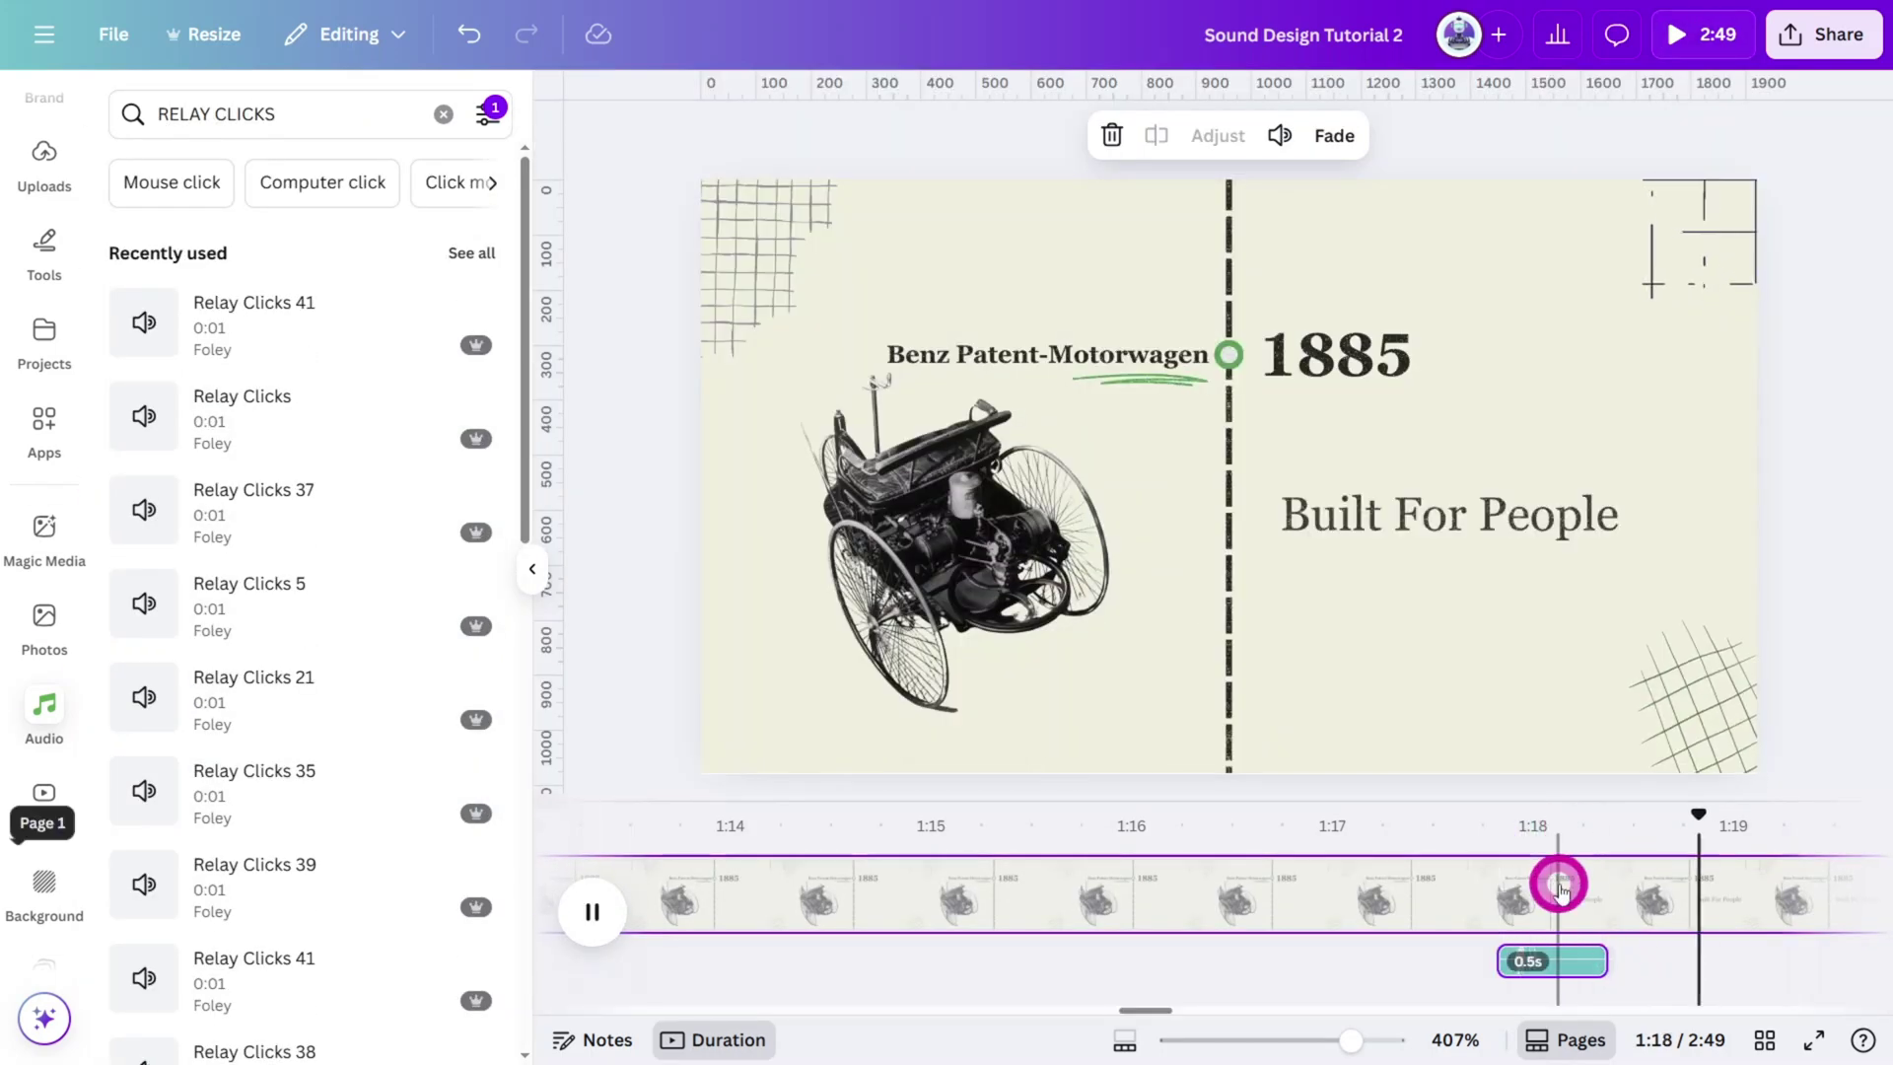
click(1280, 135)
click(1434, 814)
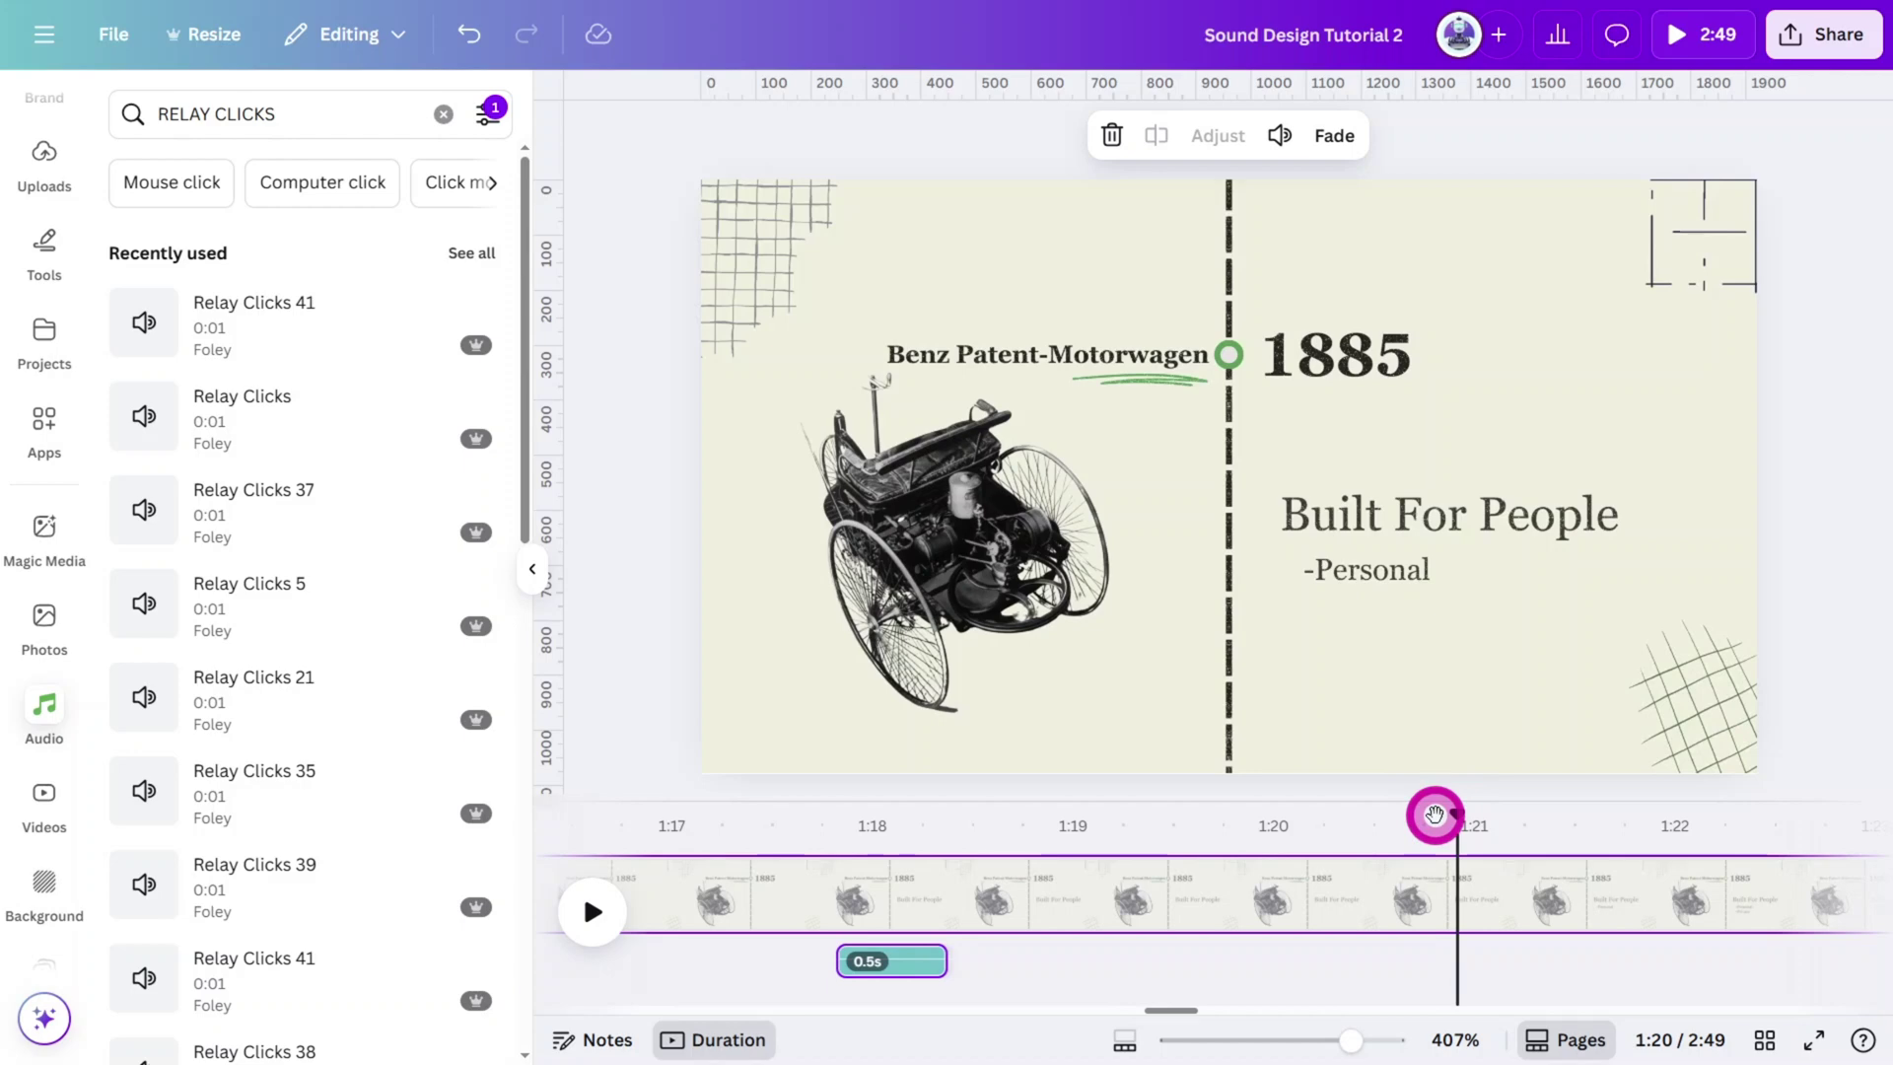
click(148, 603)
click(1279, 135)
click(1430, 831)
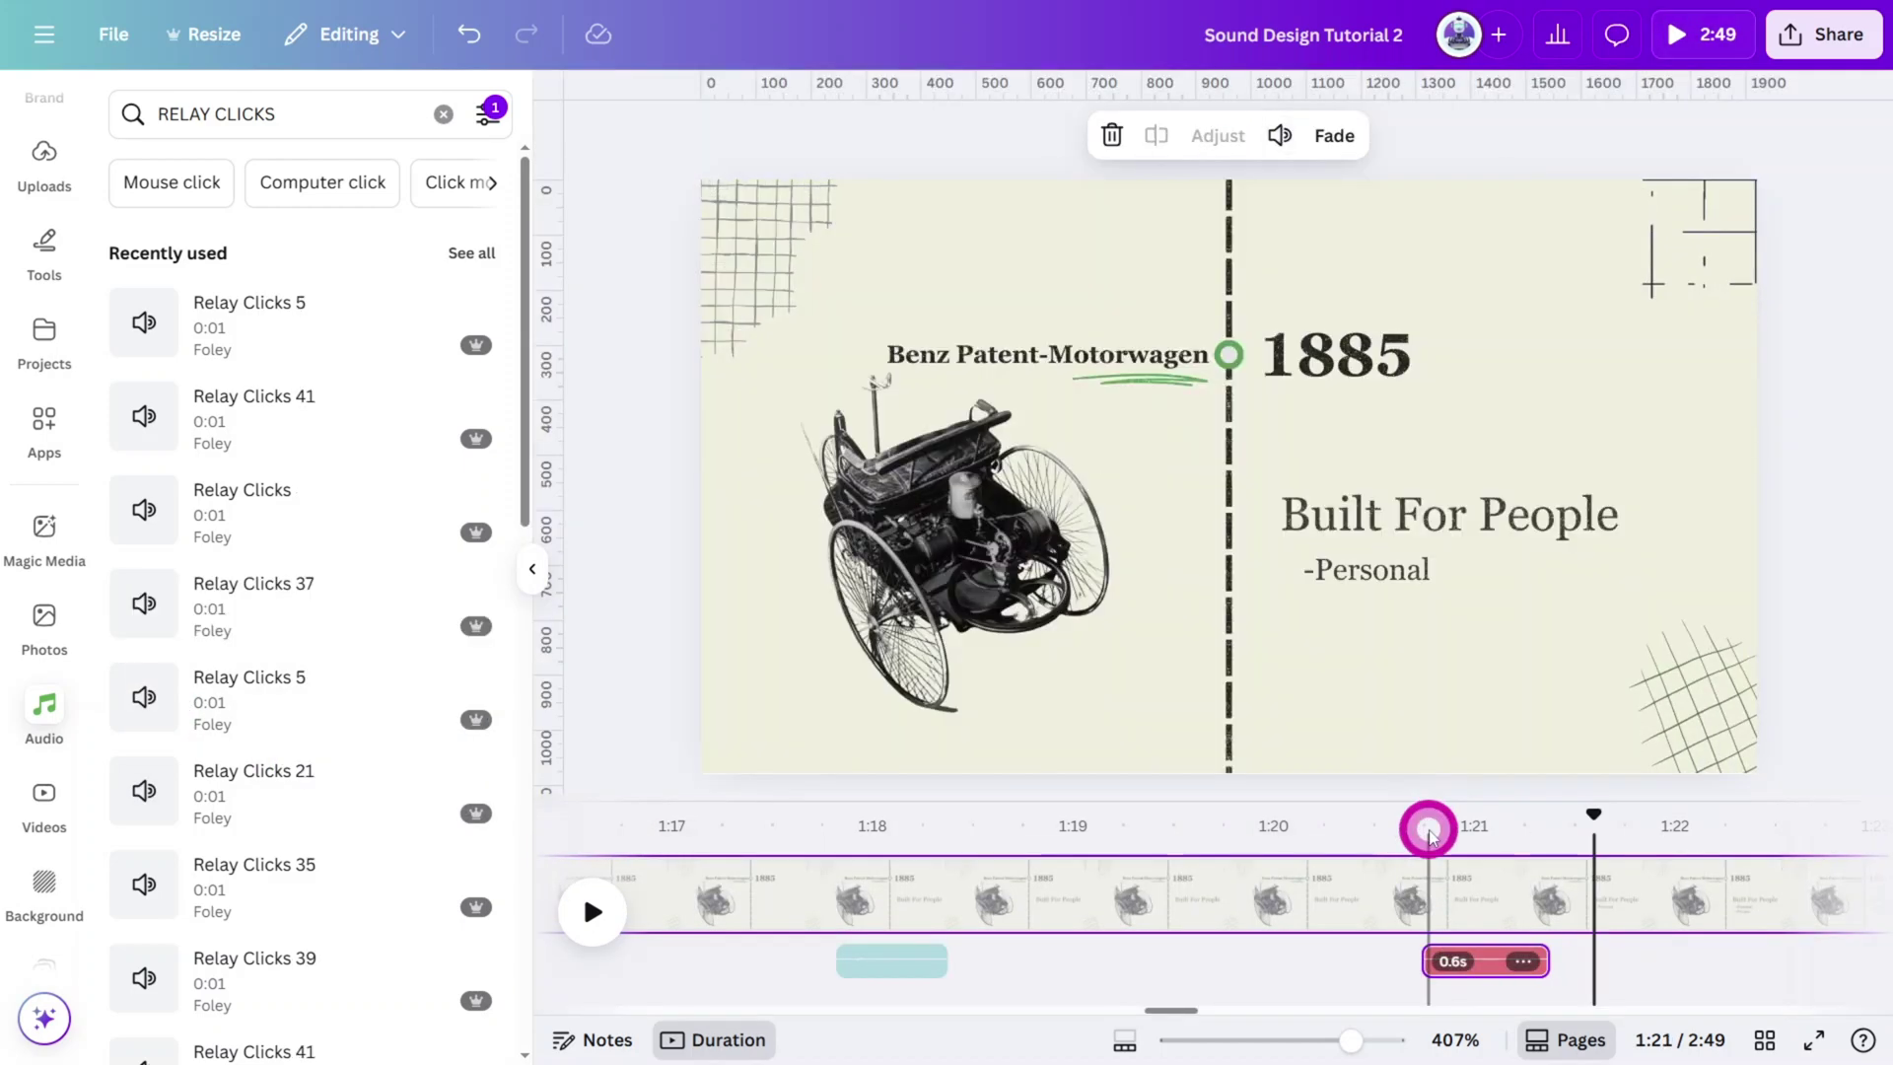
click(143, 509)
click(1280, 135)
Add Relay Clicks 41 at 1:22 and preview the bullet clicks from 1:20.4.
click(1559, 818)
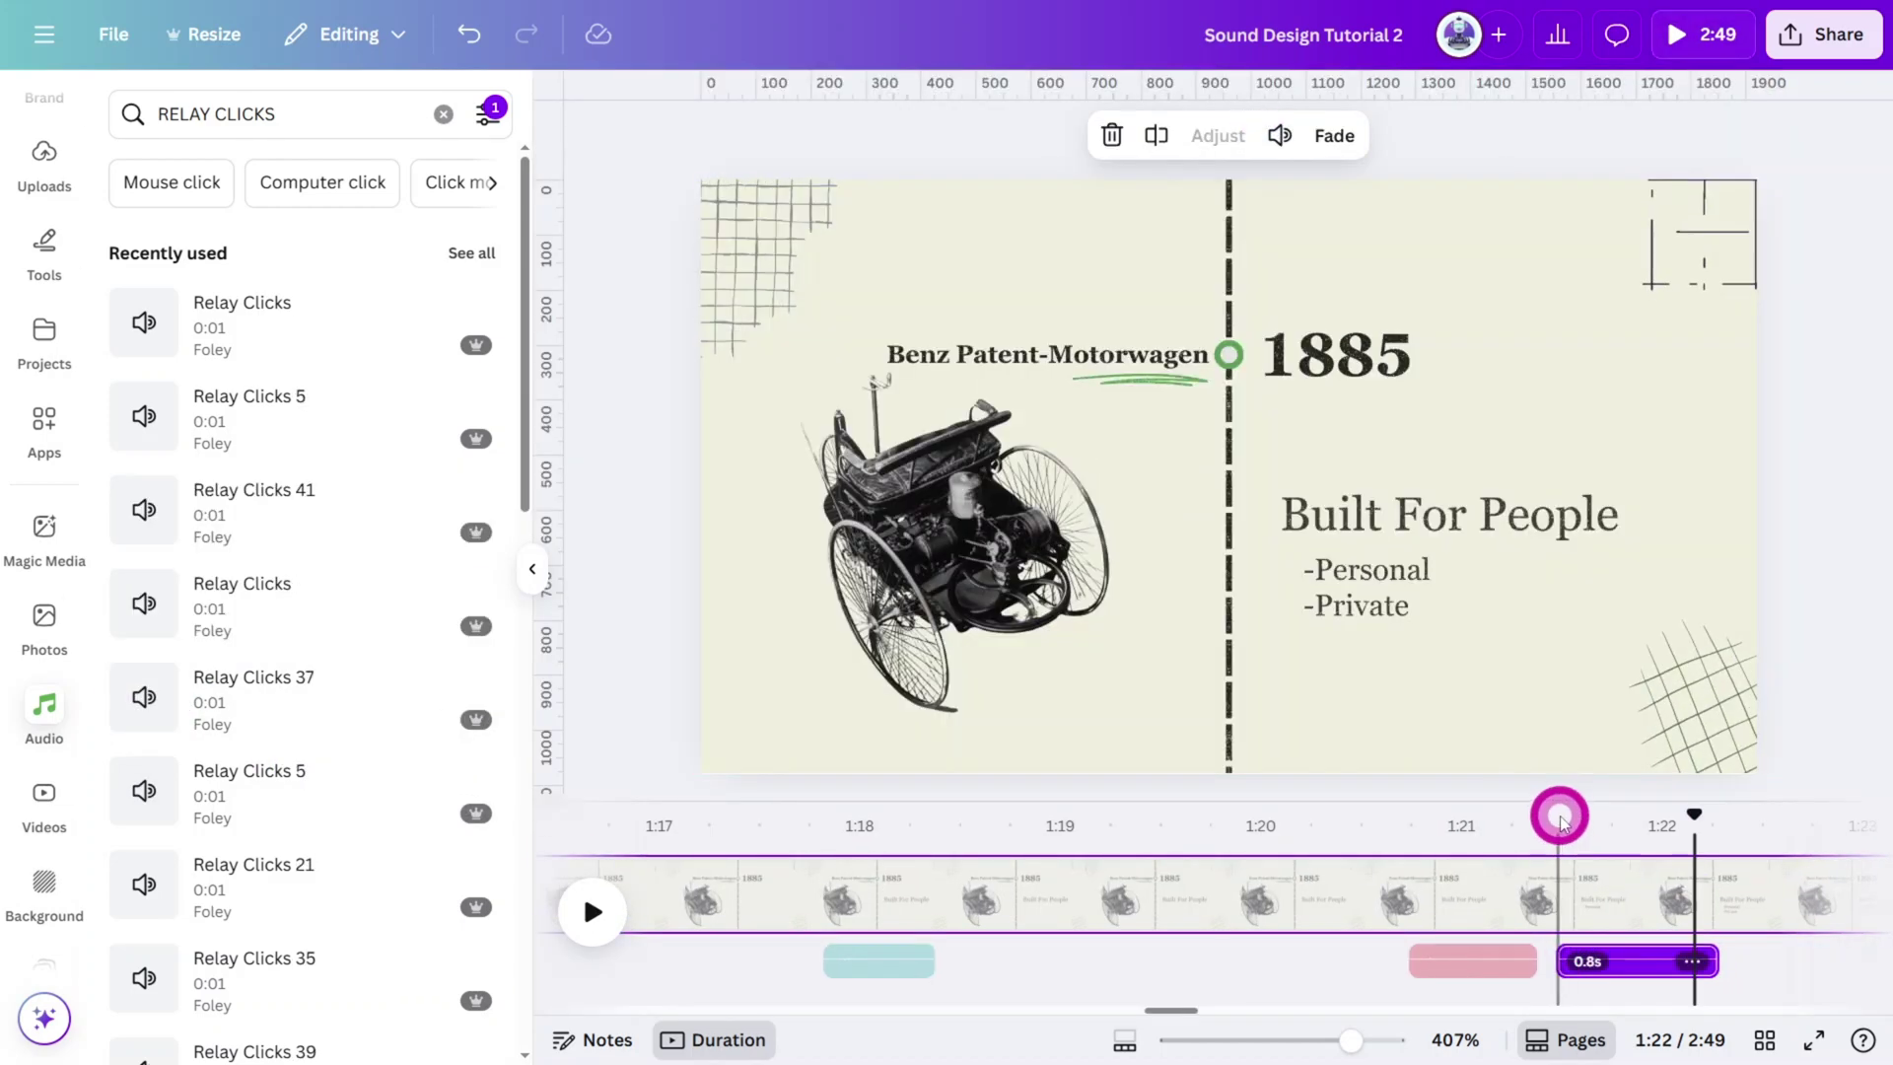
click(143, 510)
click(1280, 135)
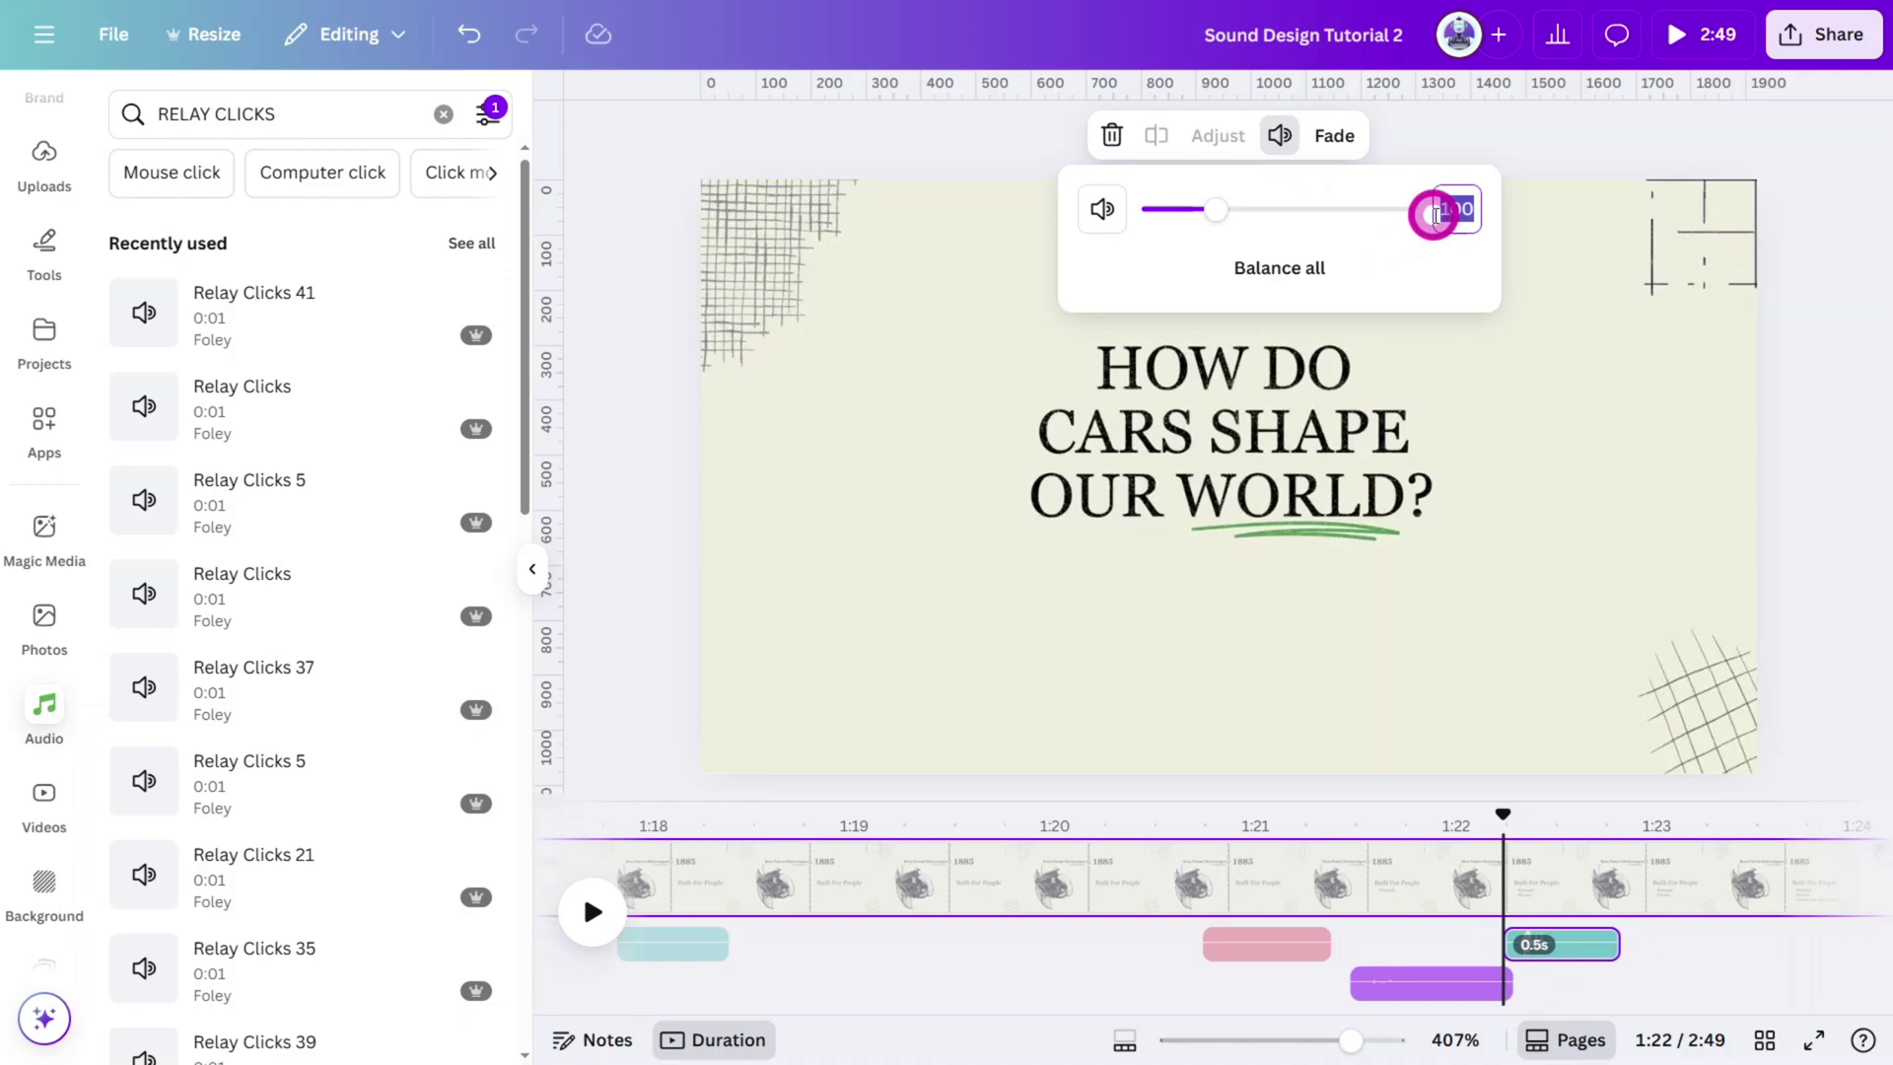
click(1147, 846)
key(space)
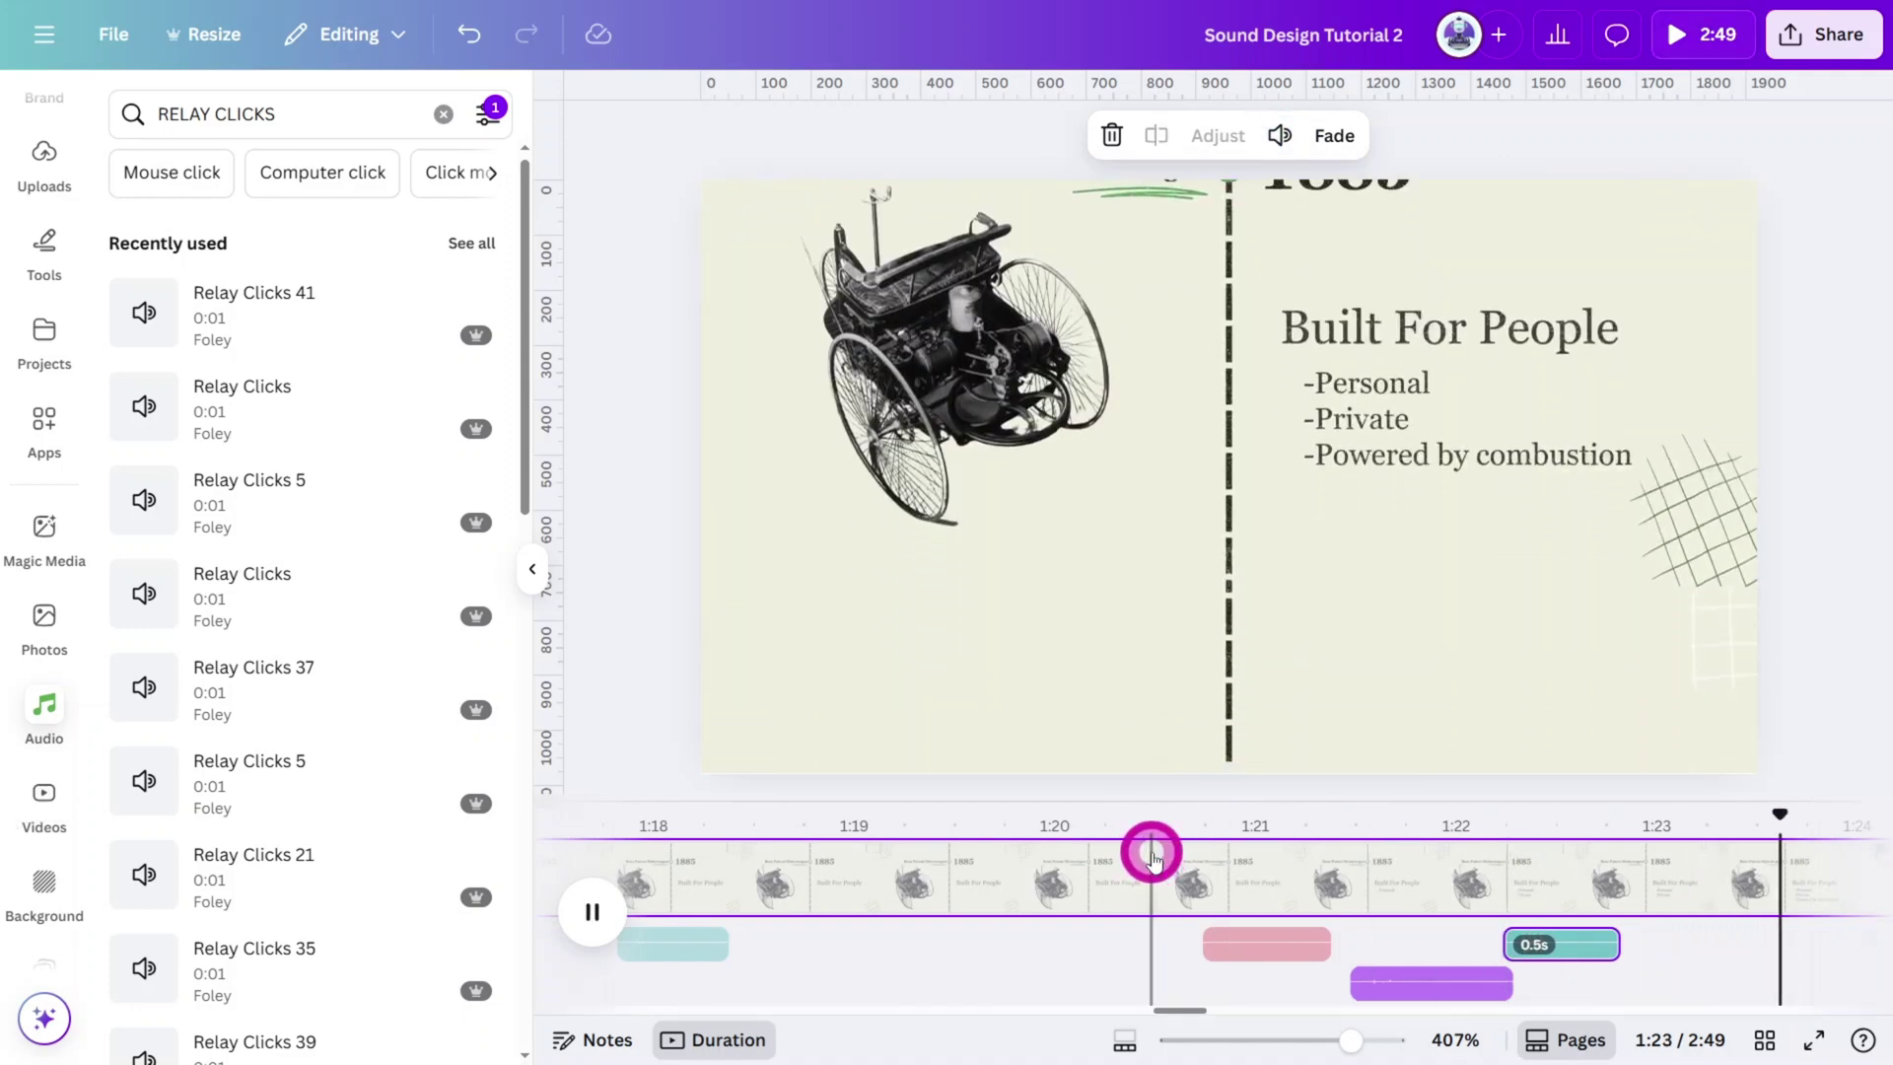
click(1862, 814)
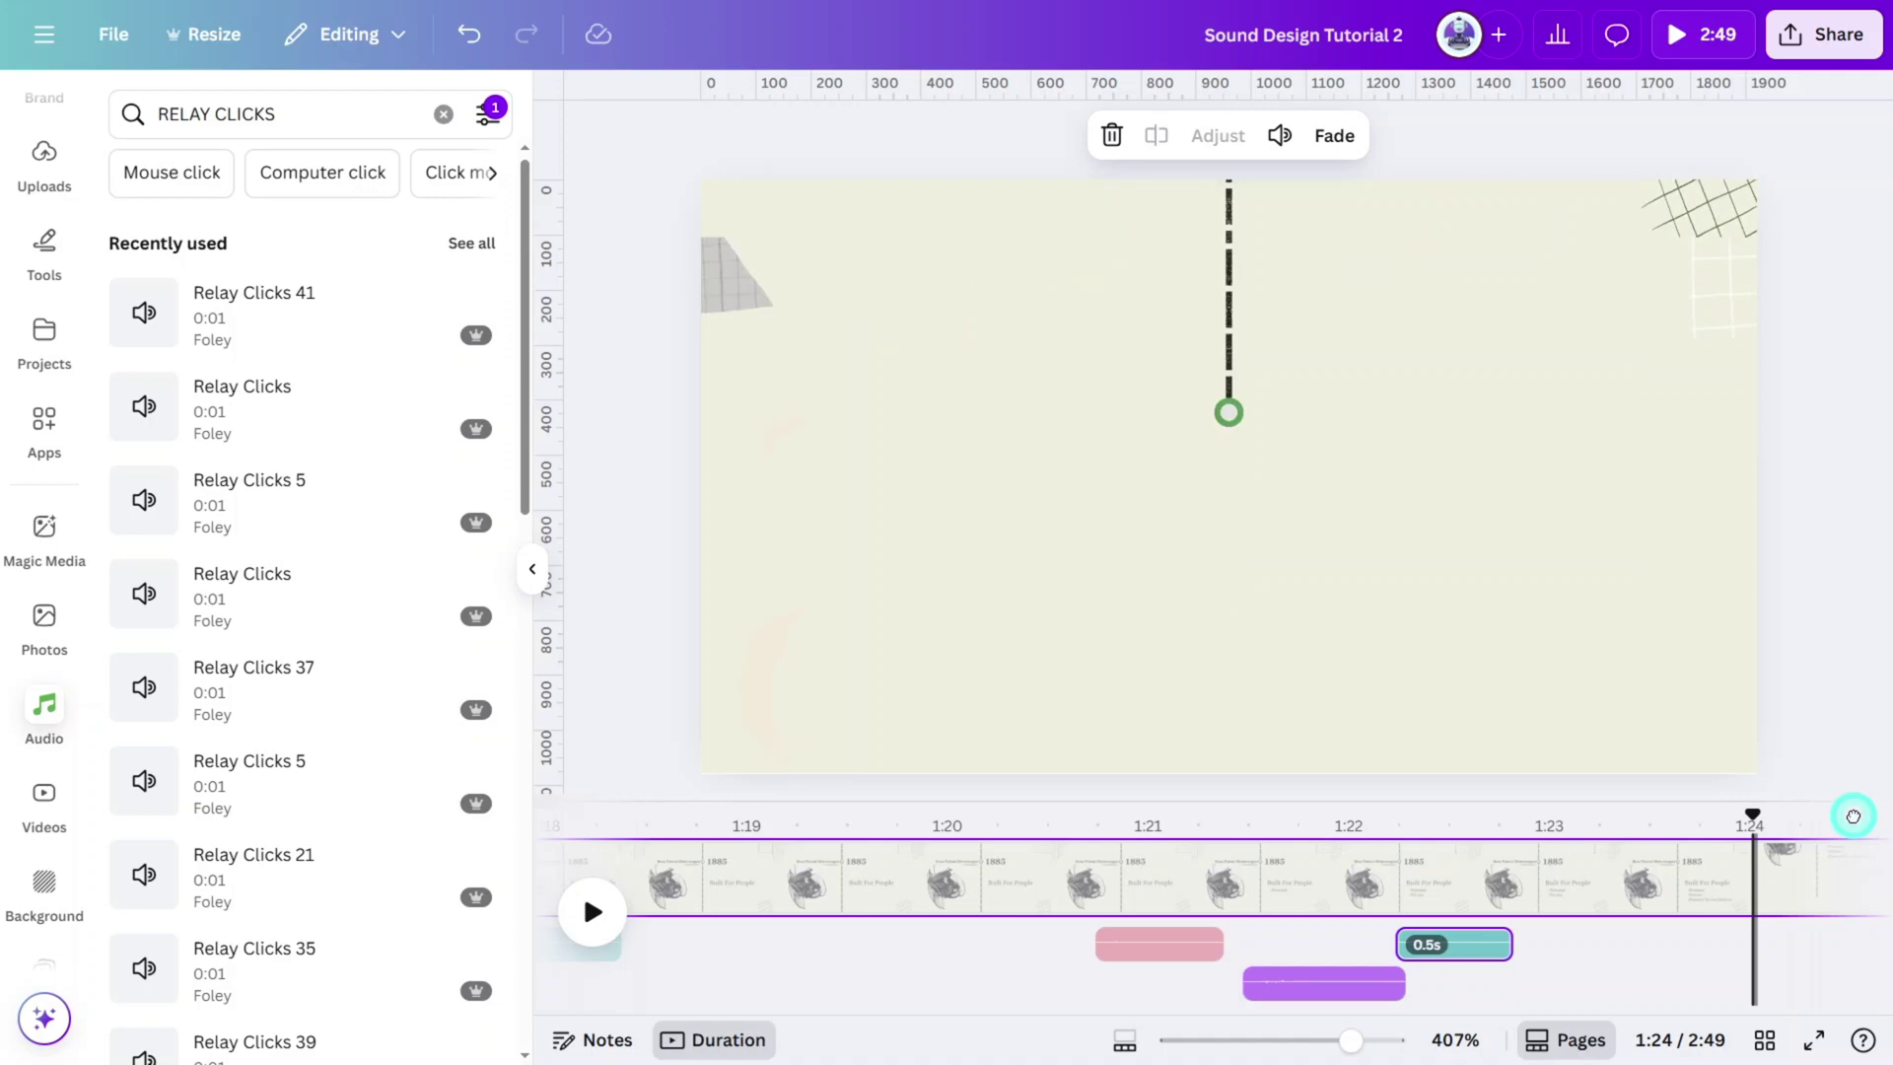
Place a 0.6-second Relay Clicks 5 near 1:26 for the Model-T Ford slide.
click(1459, 828)
click(725, 981)
drag(724, 981, 1419, 808)
click(1493, 986)
click(1324, 814)
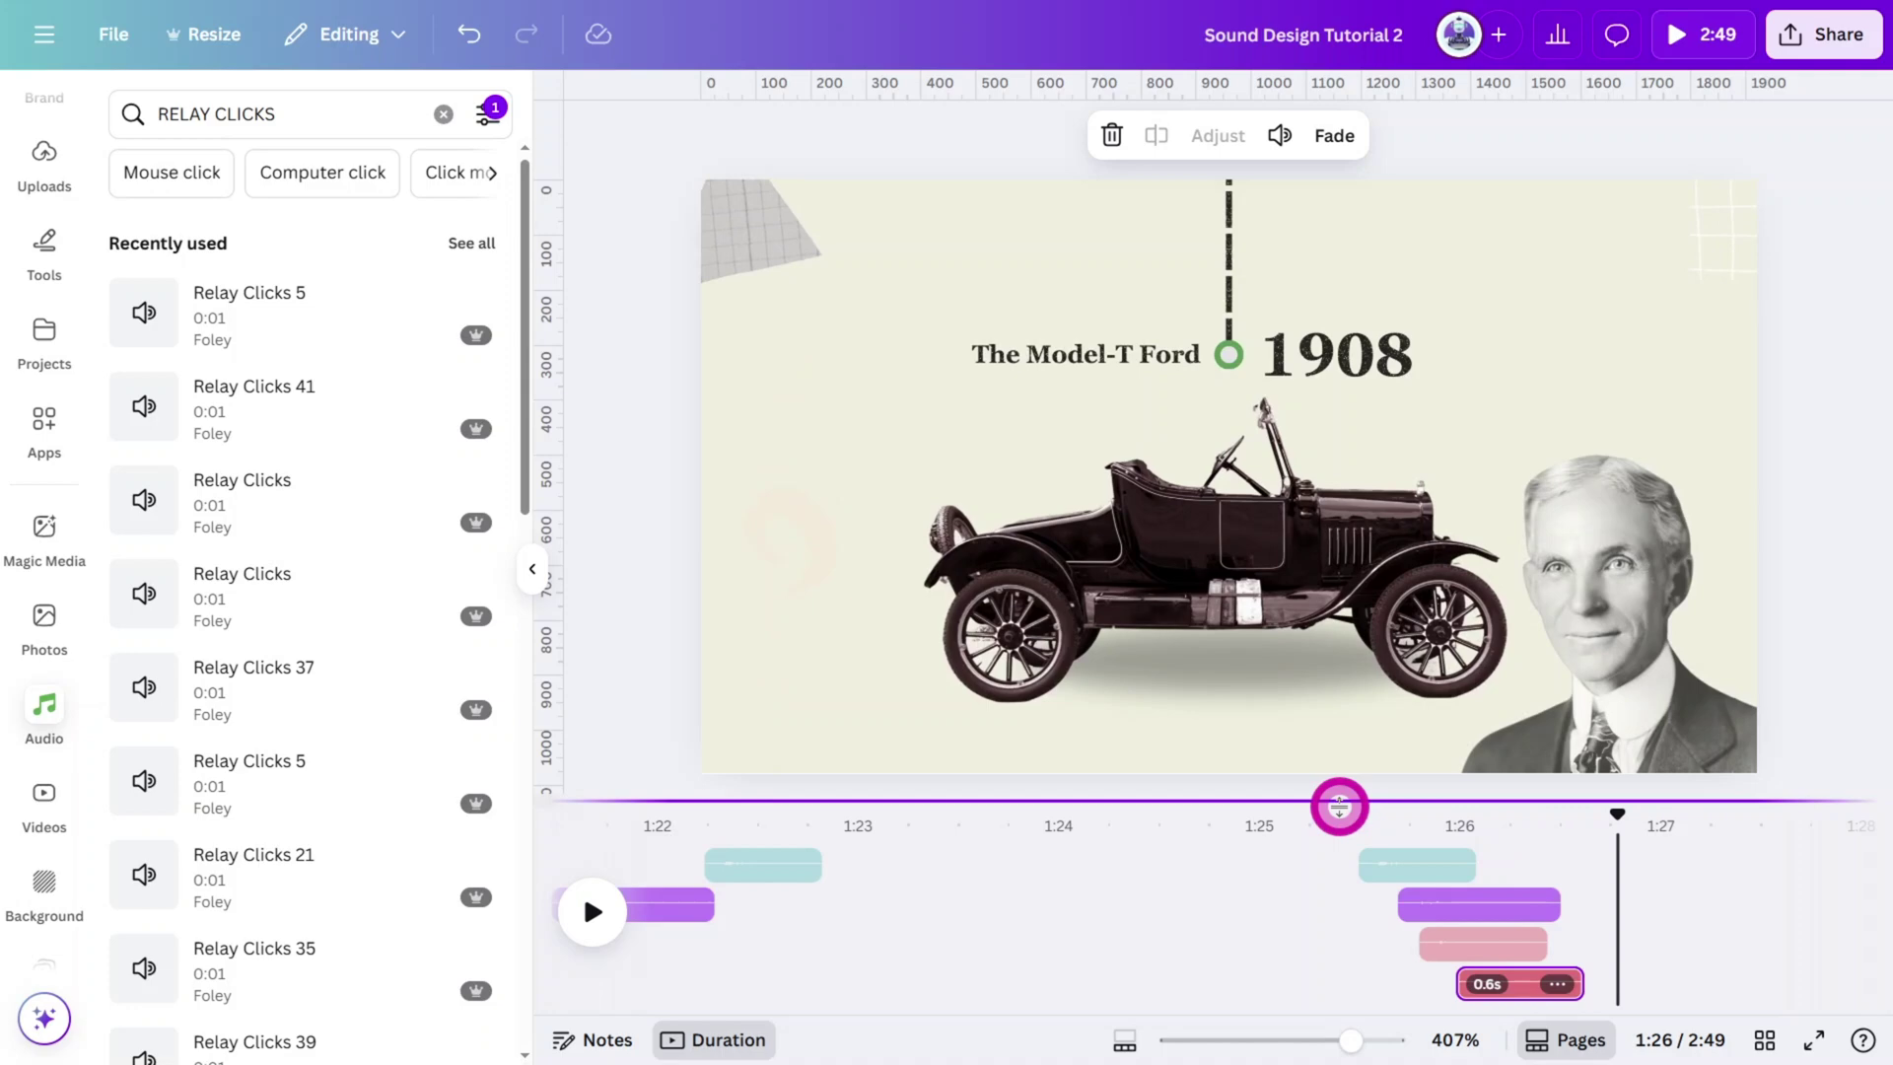
drag(1338, 807, 1132, 828)
Search '1940 FORD CAR', add the sound at 1:42 and preview it.
triple_click(296, 126)
text(1940 FORD CAR)
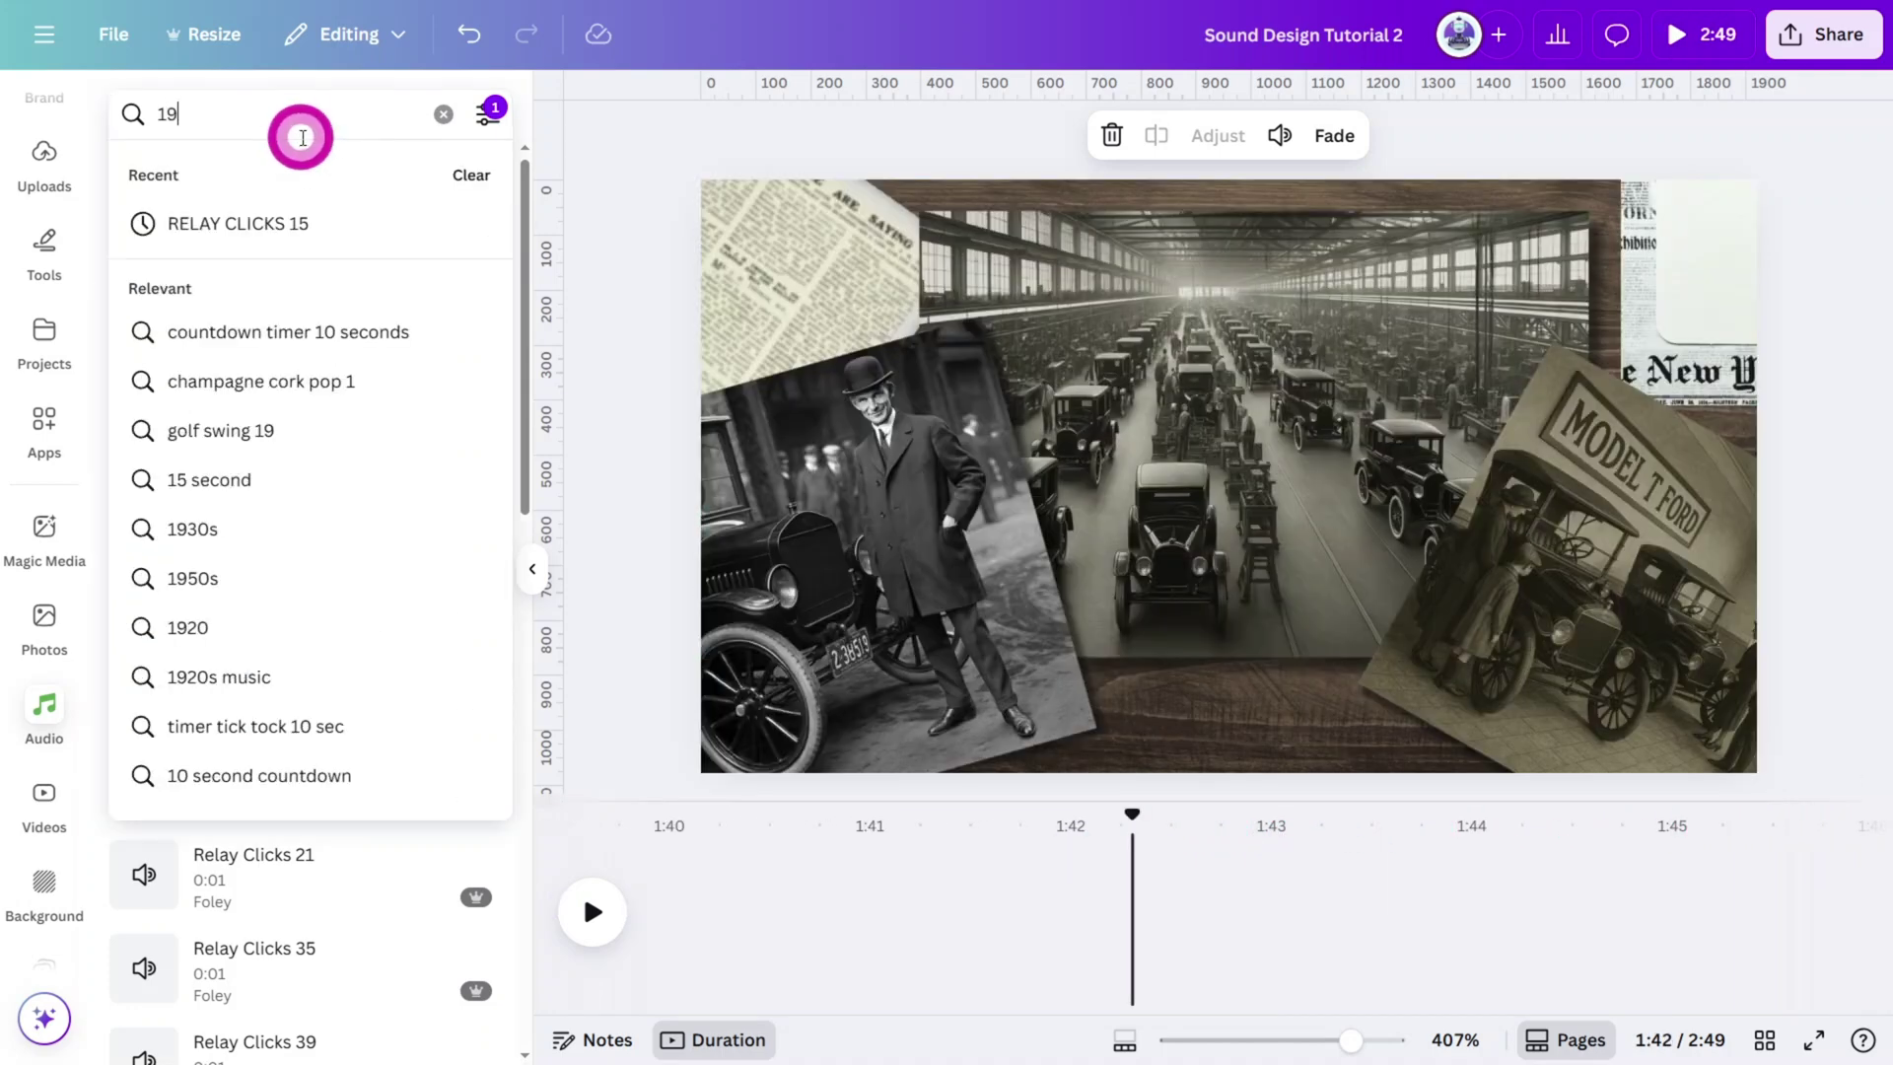
key(Return)
drag(251, 283, 1130, 927)
click(1281, 137)
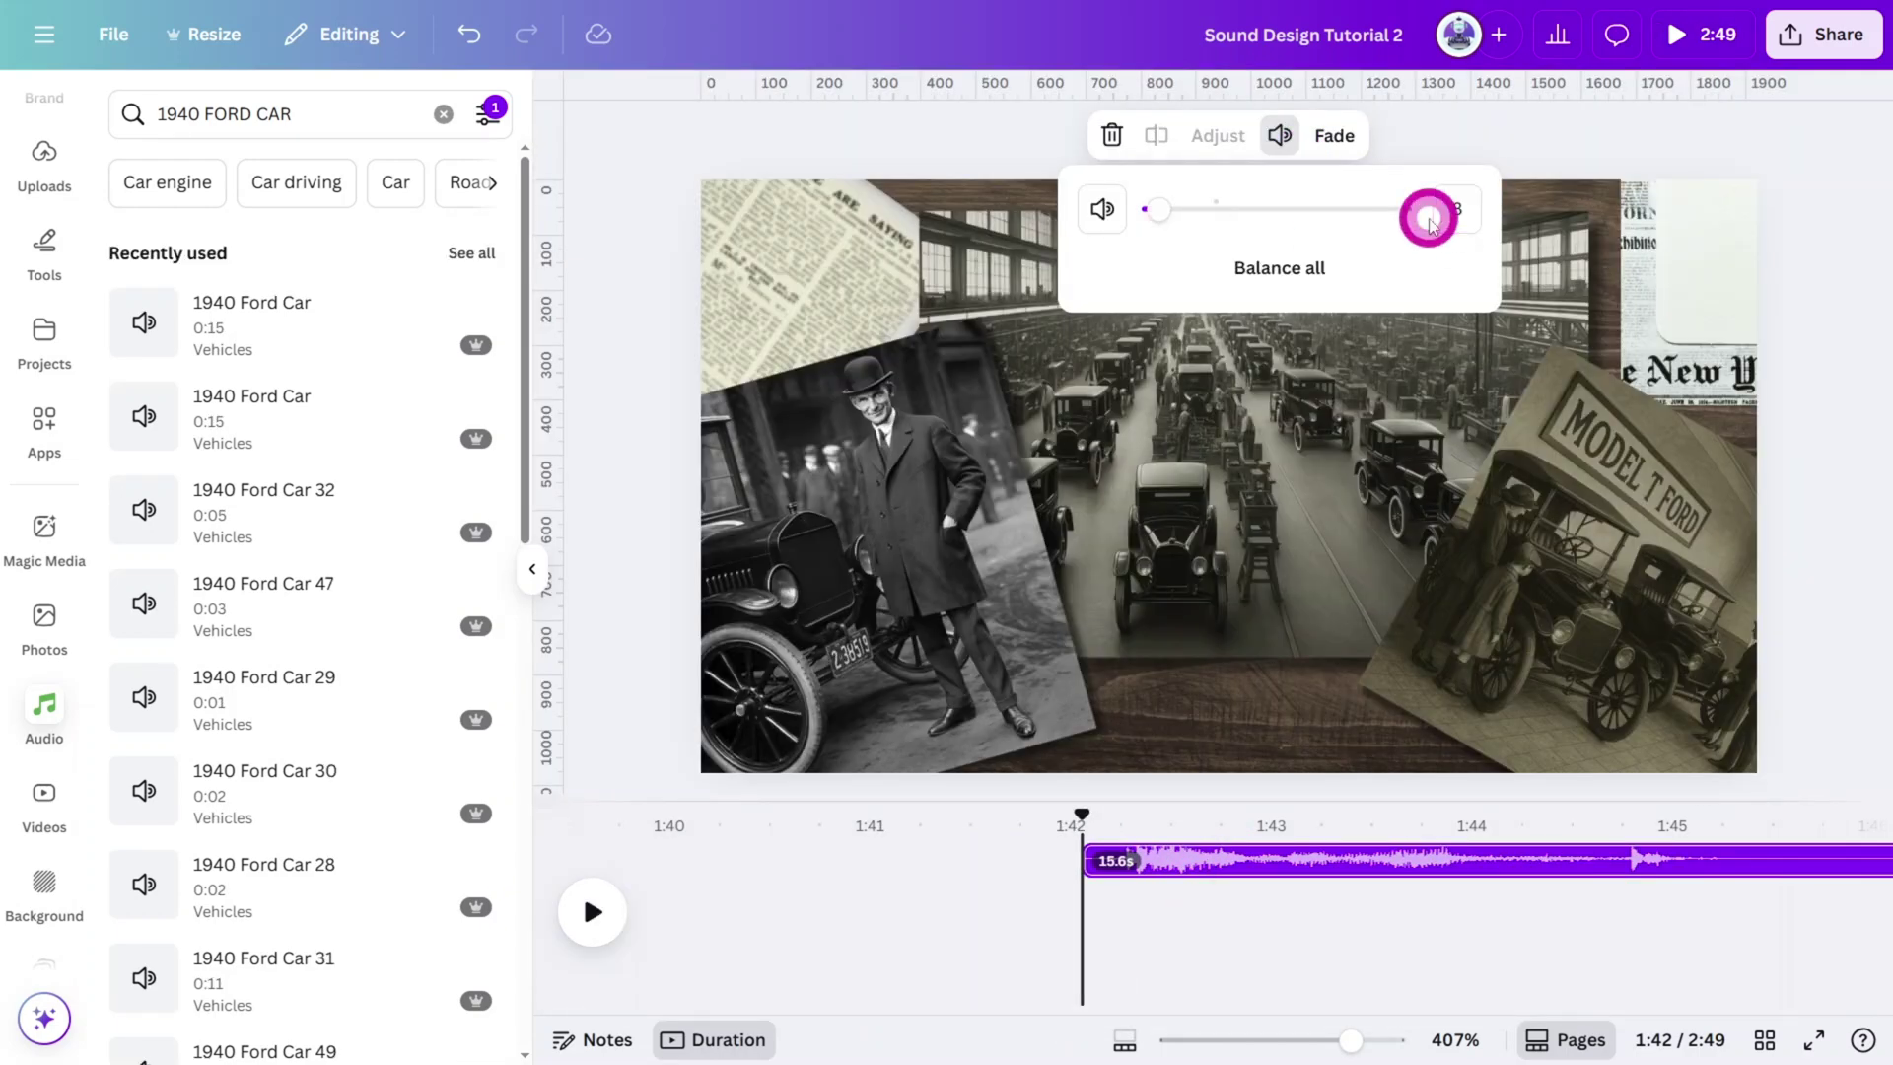
click(609, 902)
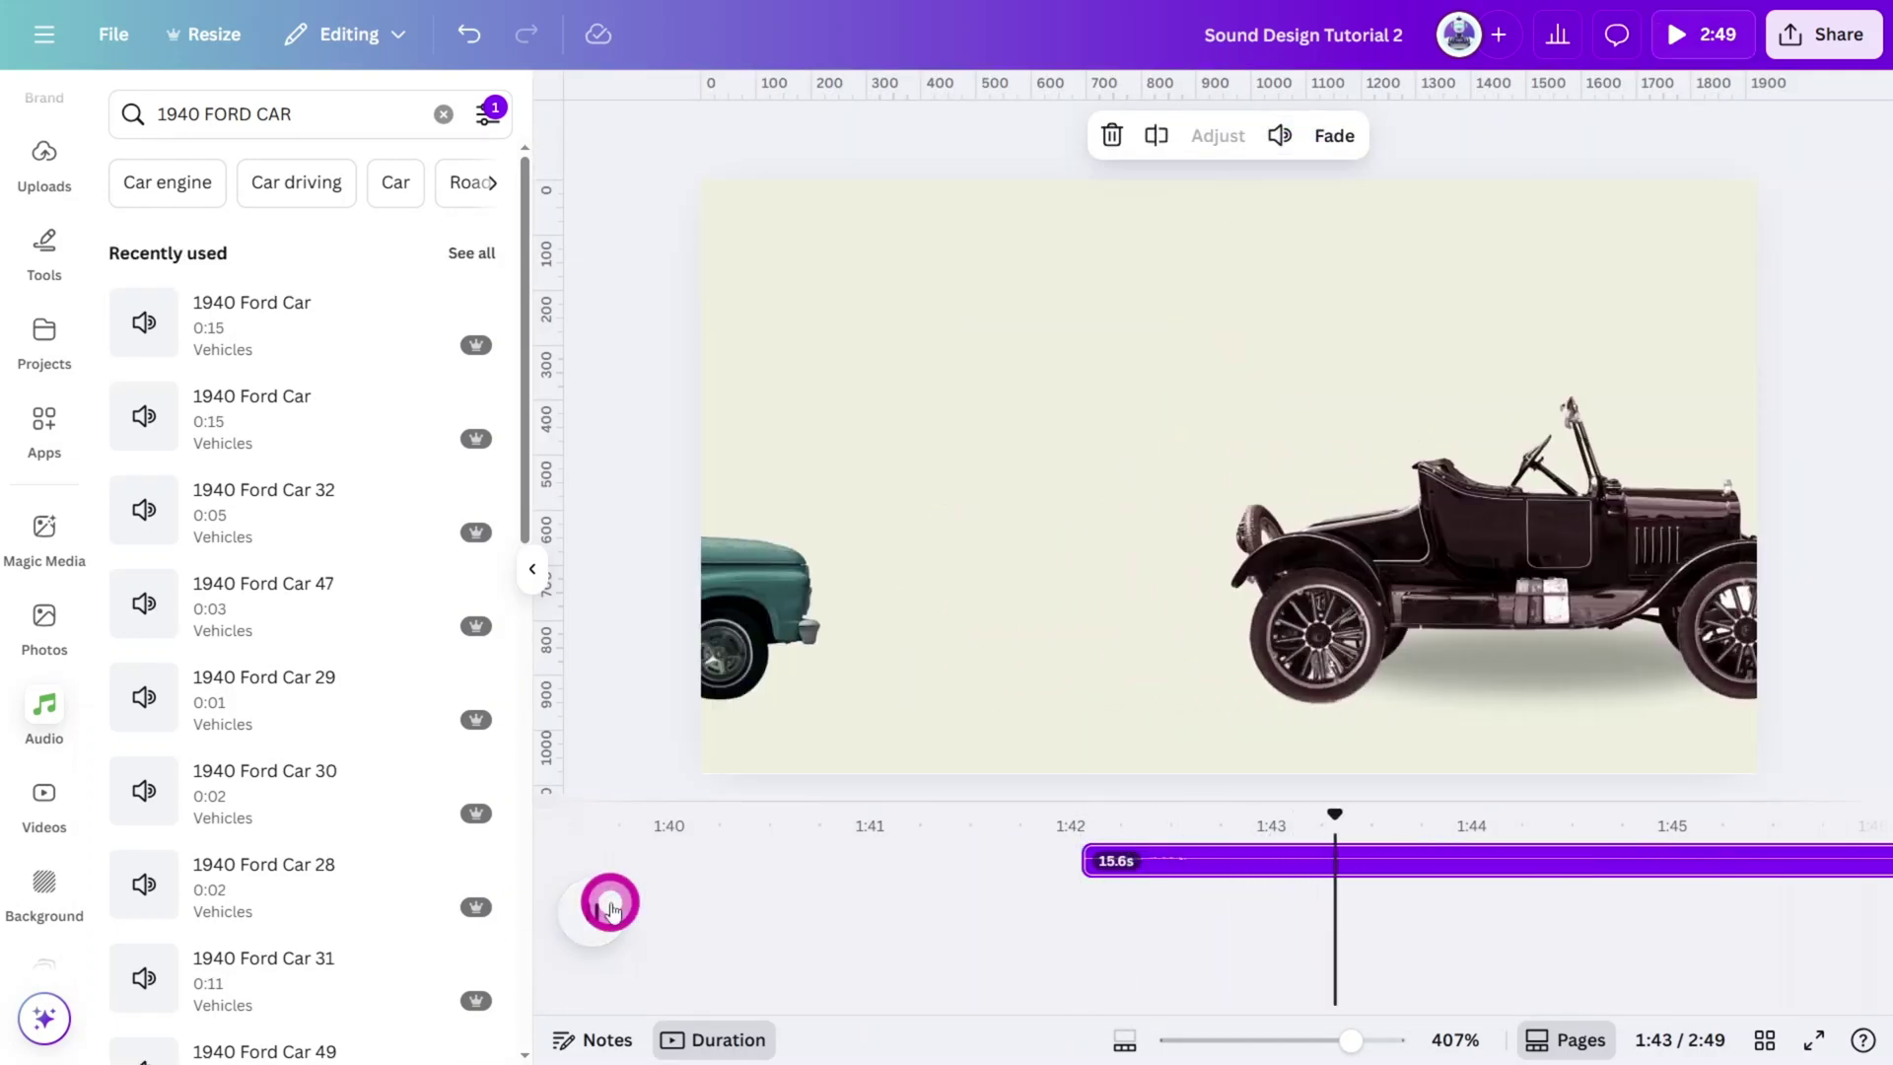
click(609, 902)
Add Car Drive On Dirt at the playhead, preview from 1:41, then search 'car drive away 8'.
click(395, 115)
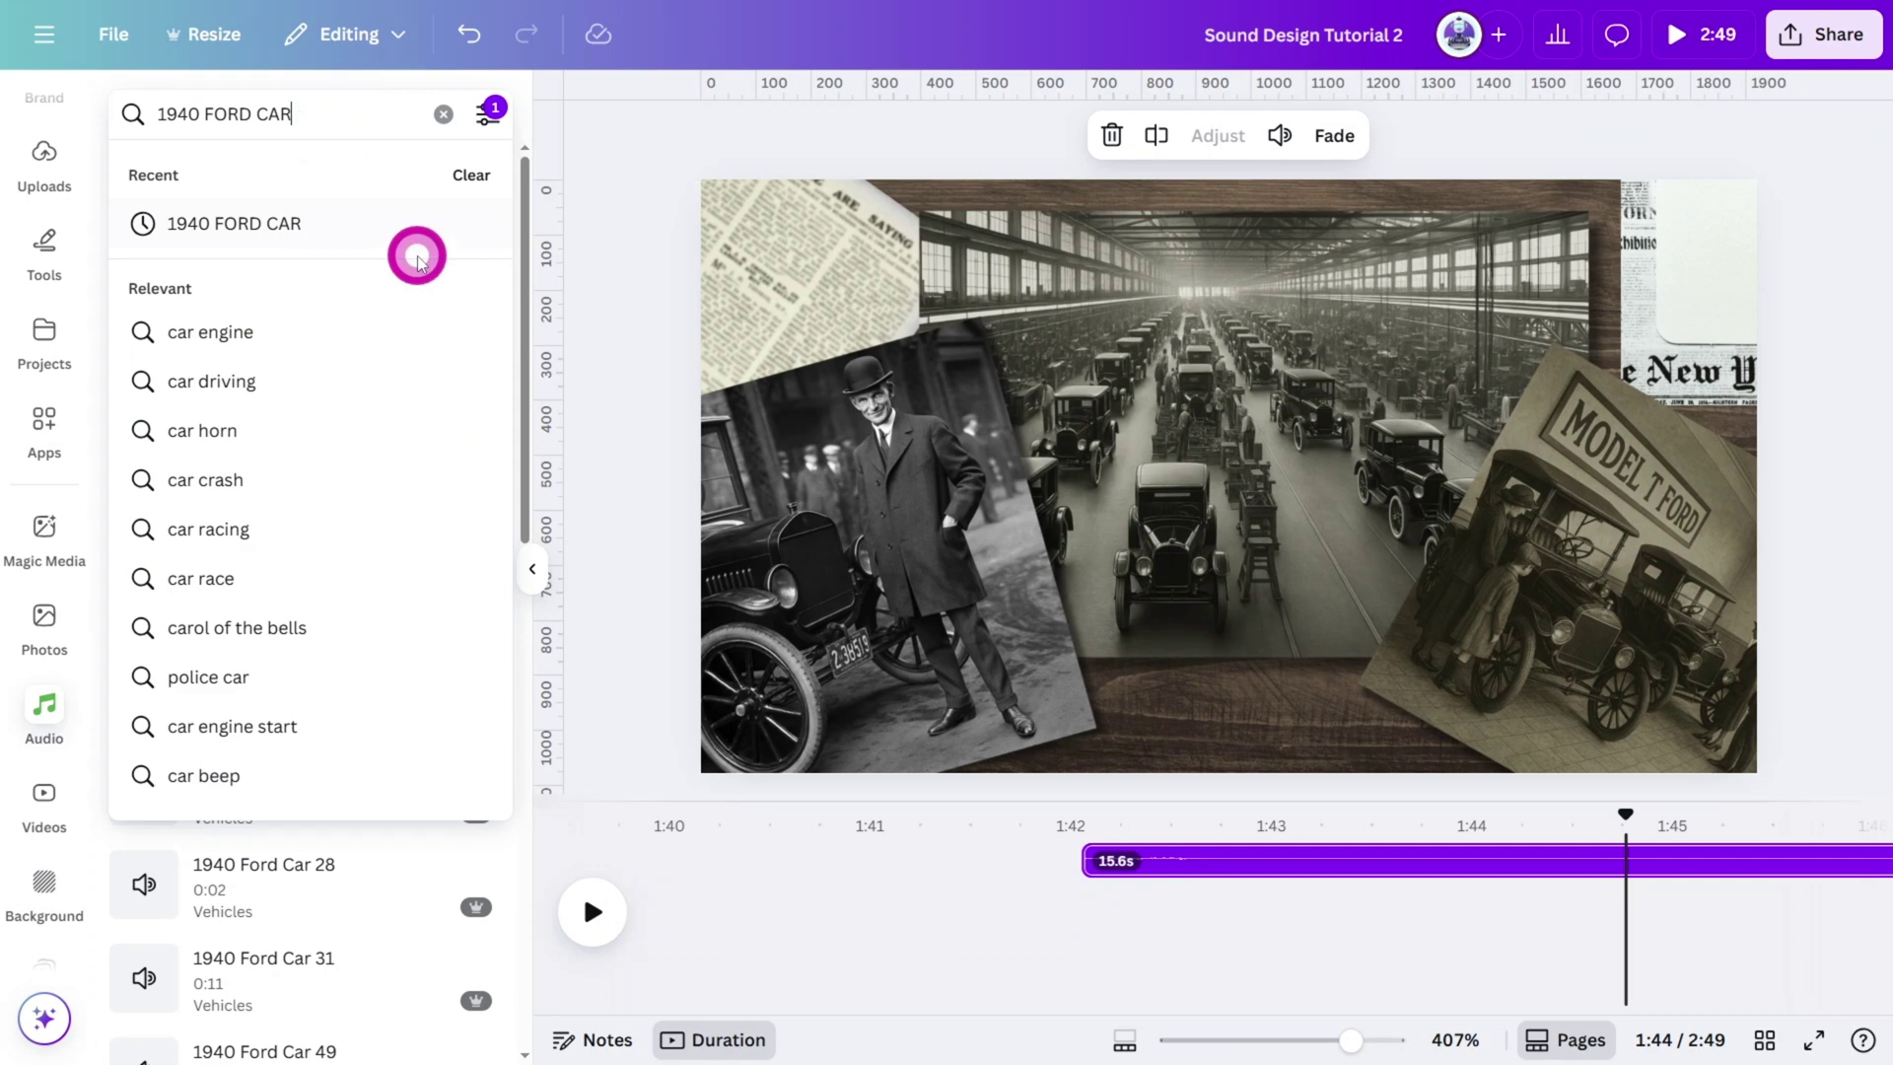
text(CAR DRIVE ON DIRT)
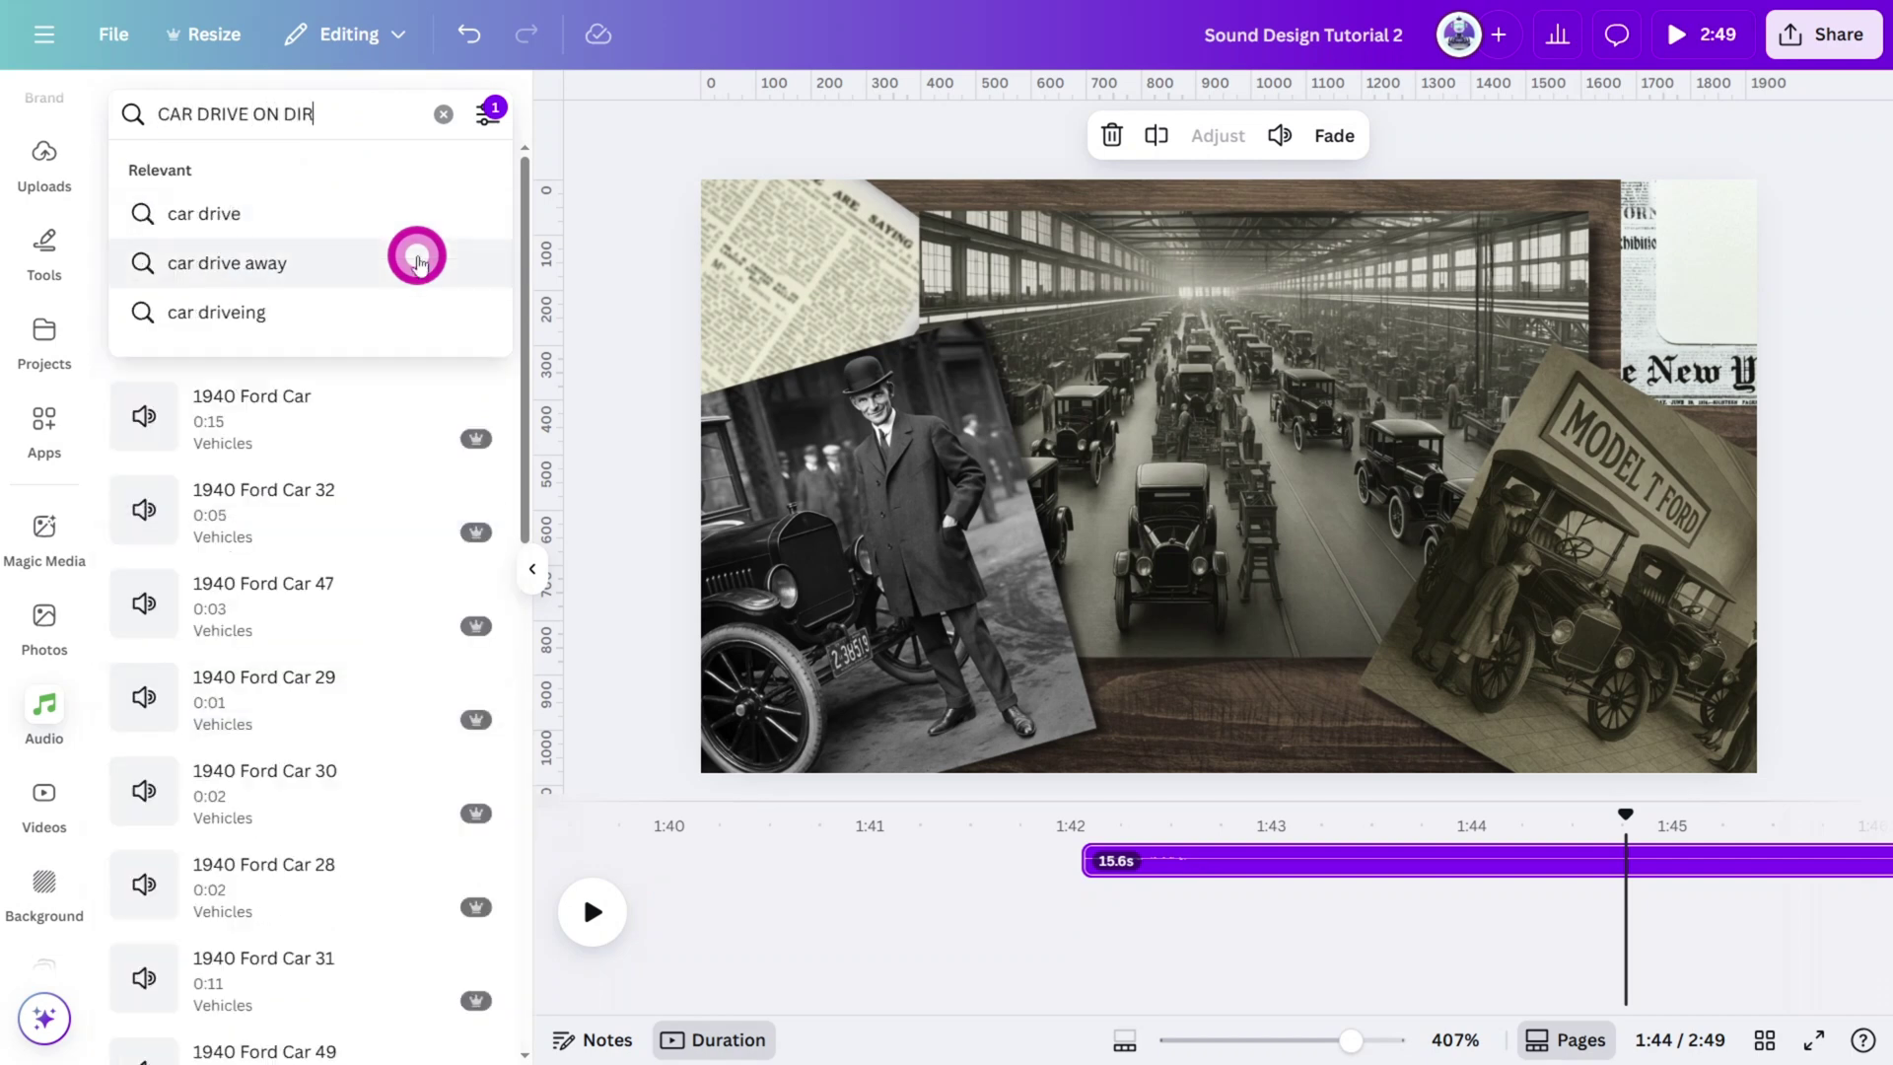
key(Return)
click(144, 289)
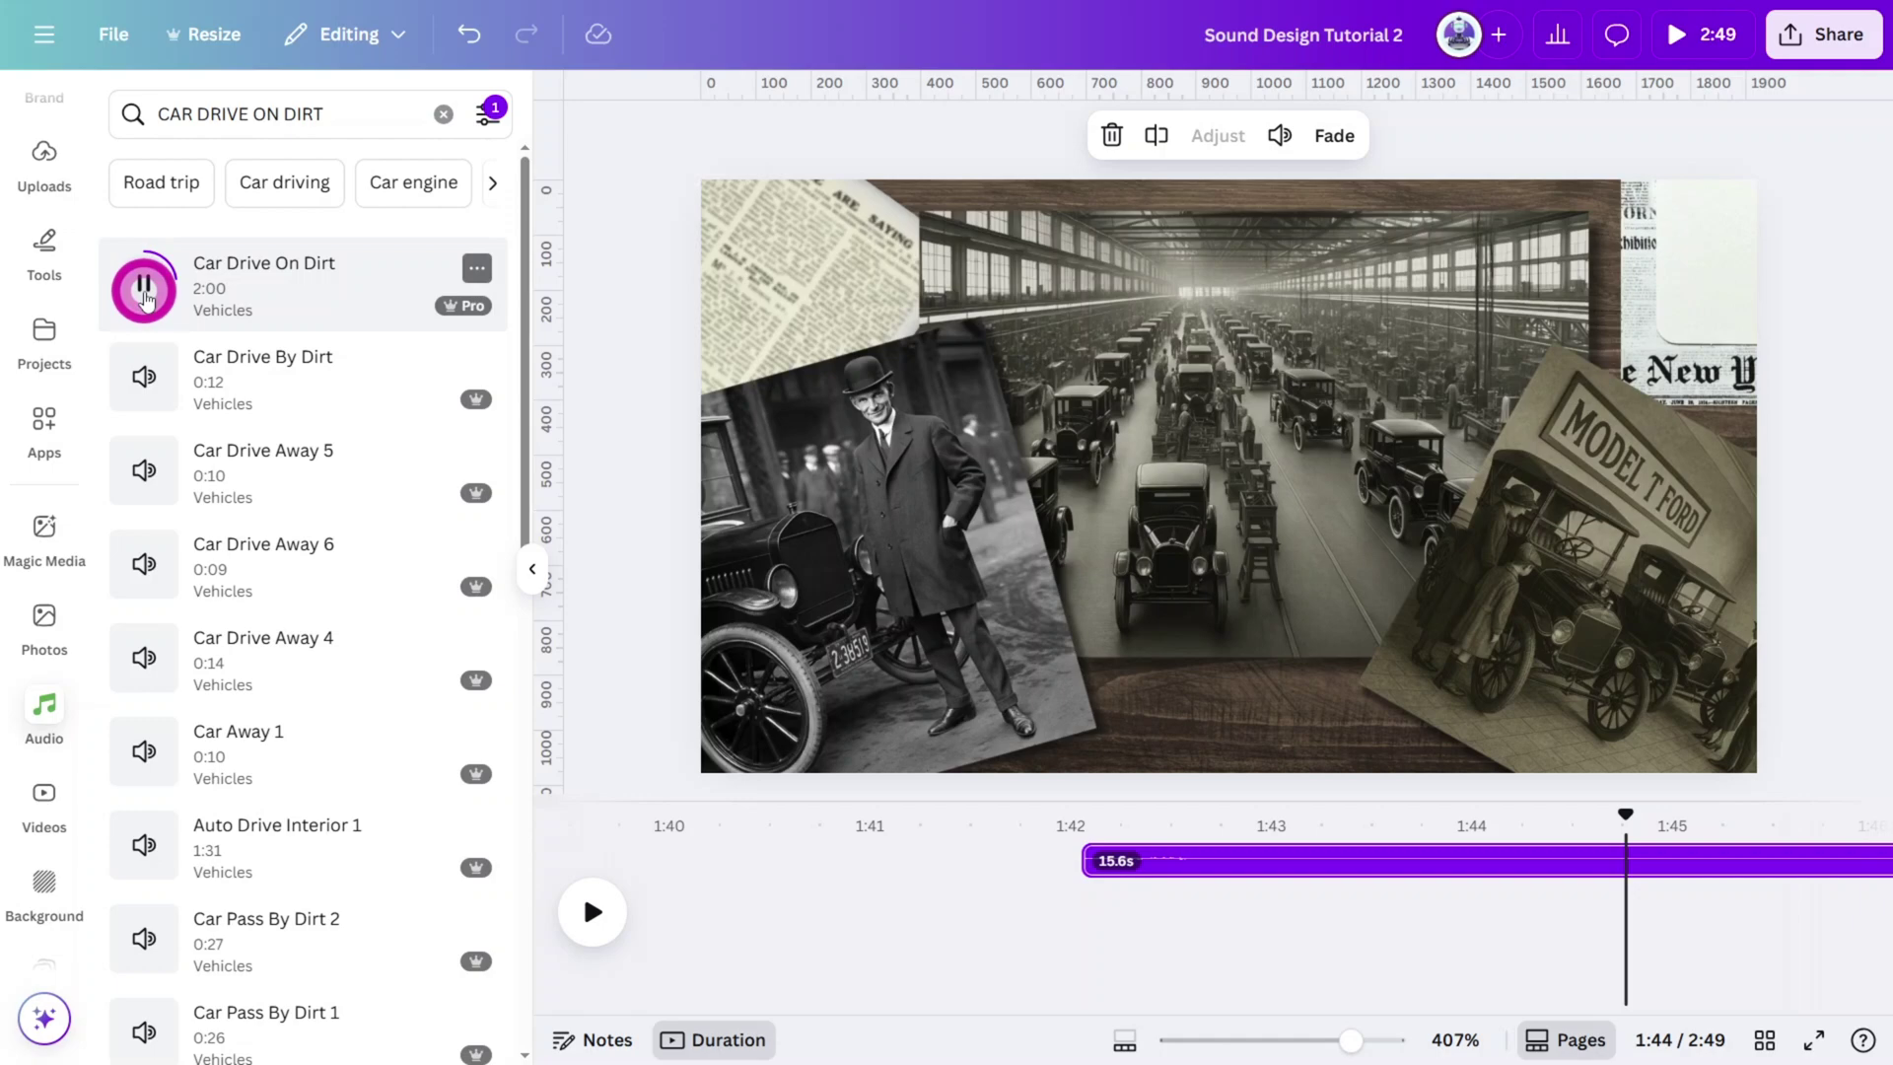
drag(144, 296, 1268, 900)
click(1165, 830)
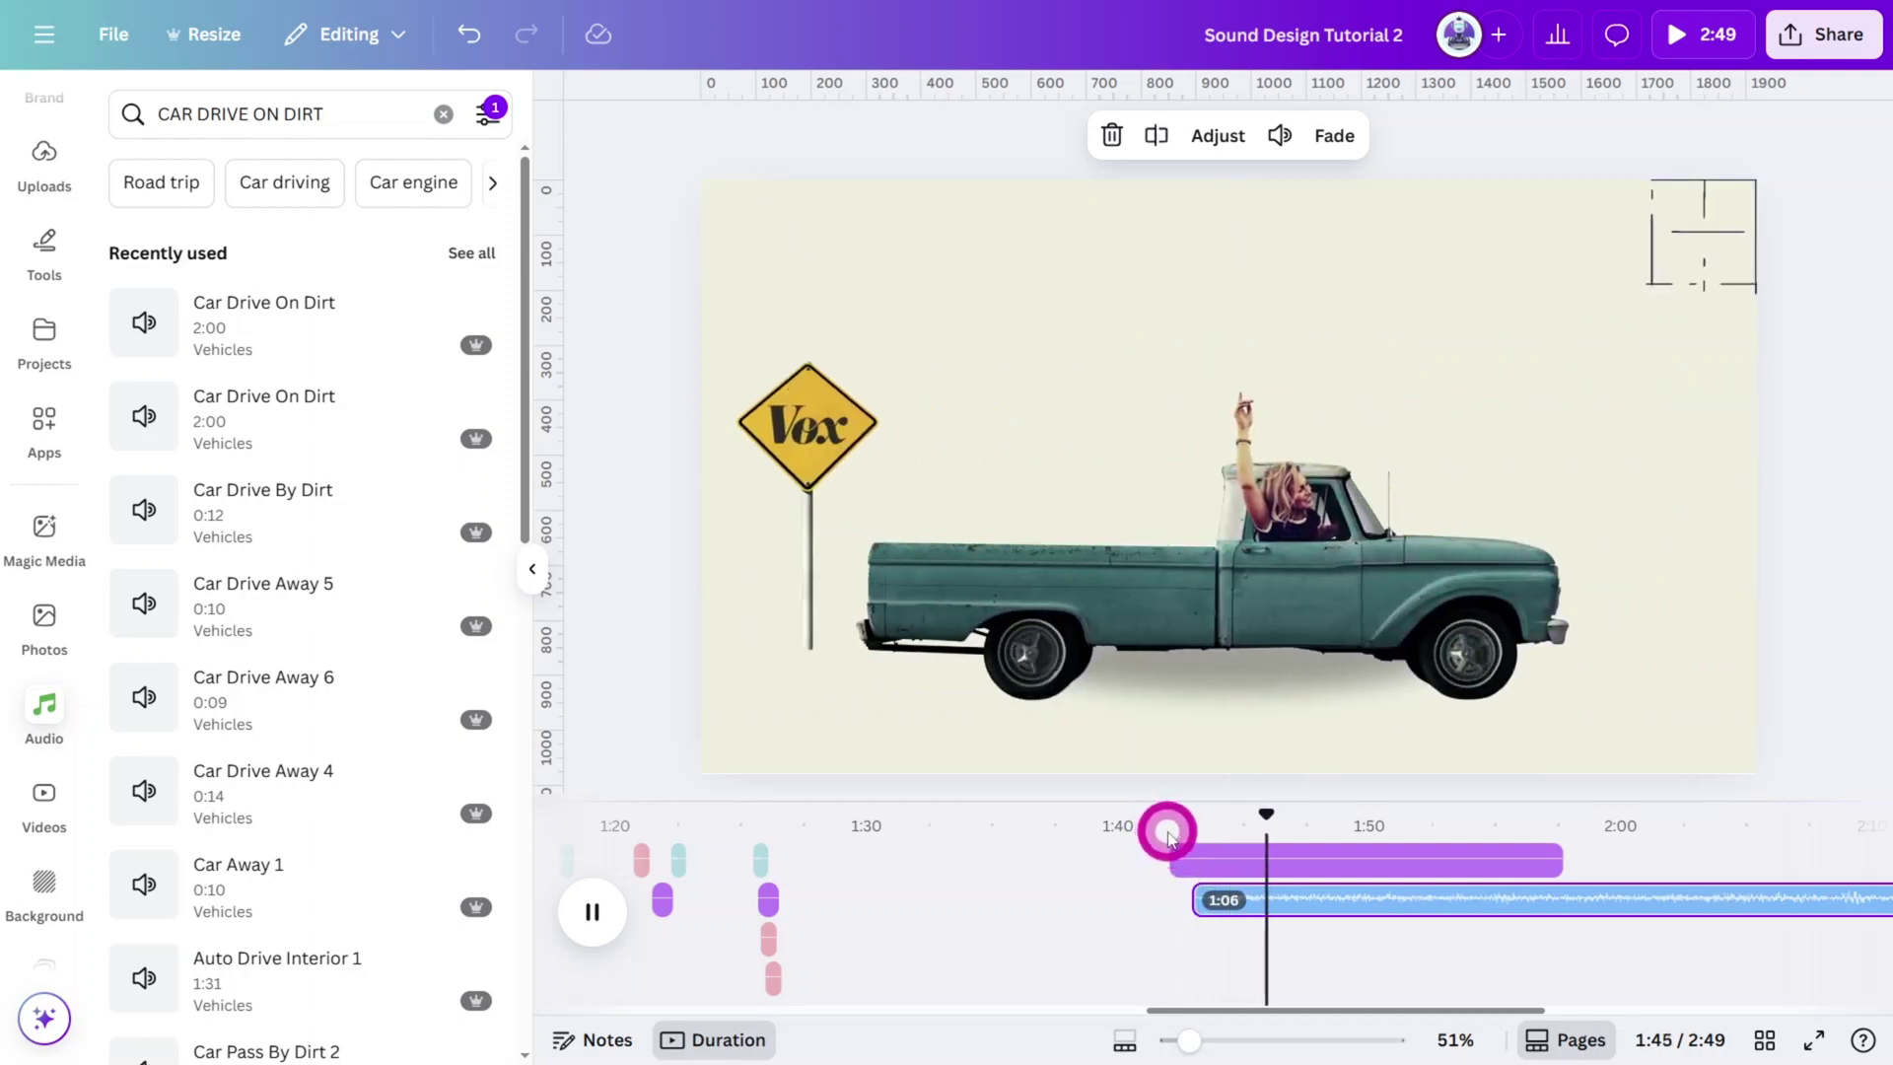
key(space)
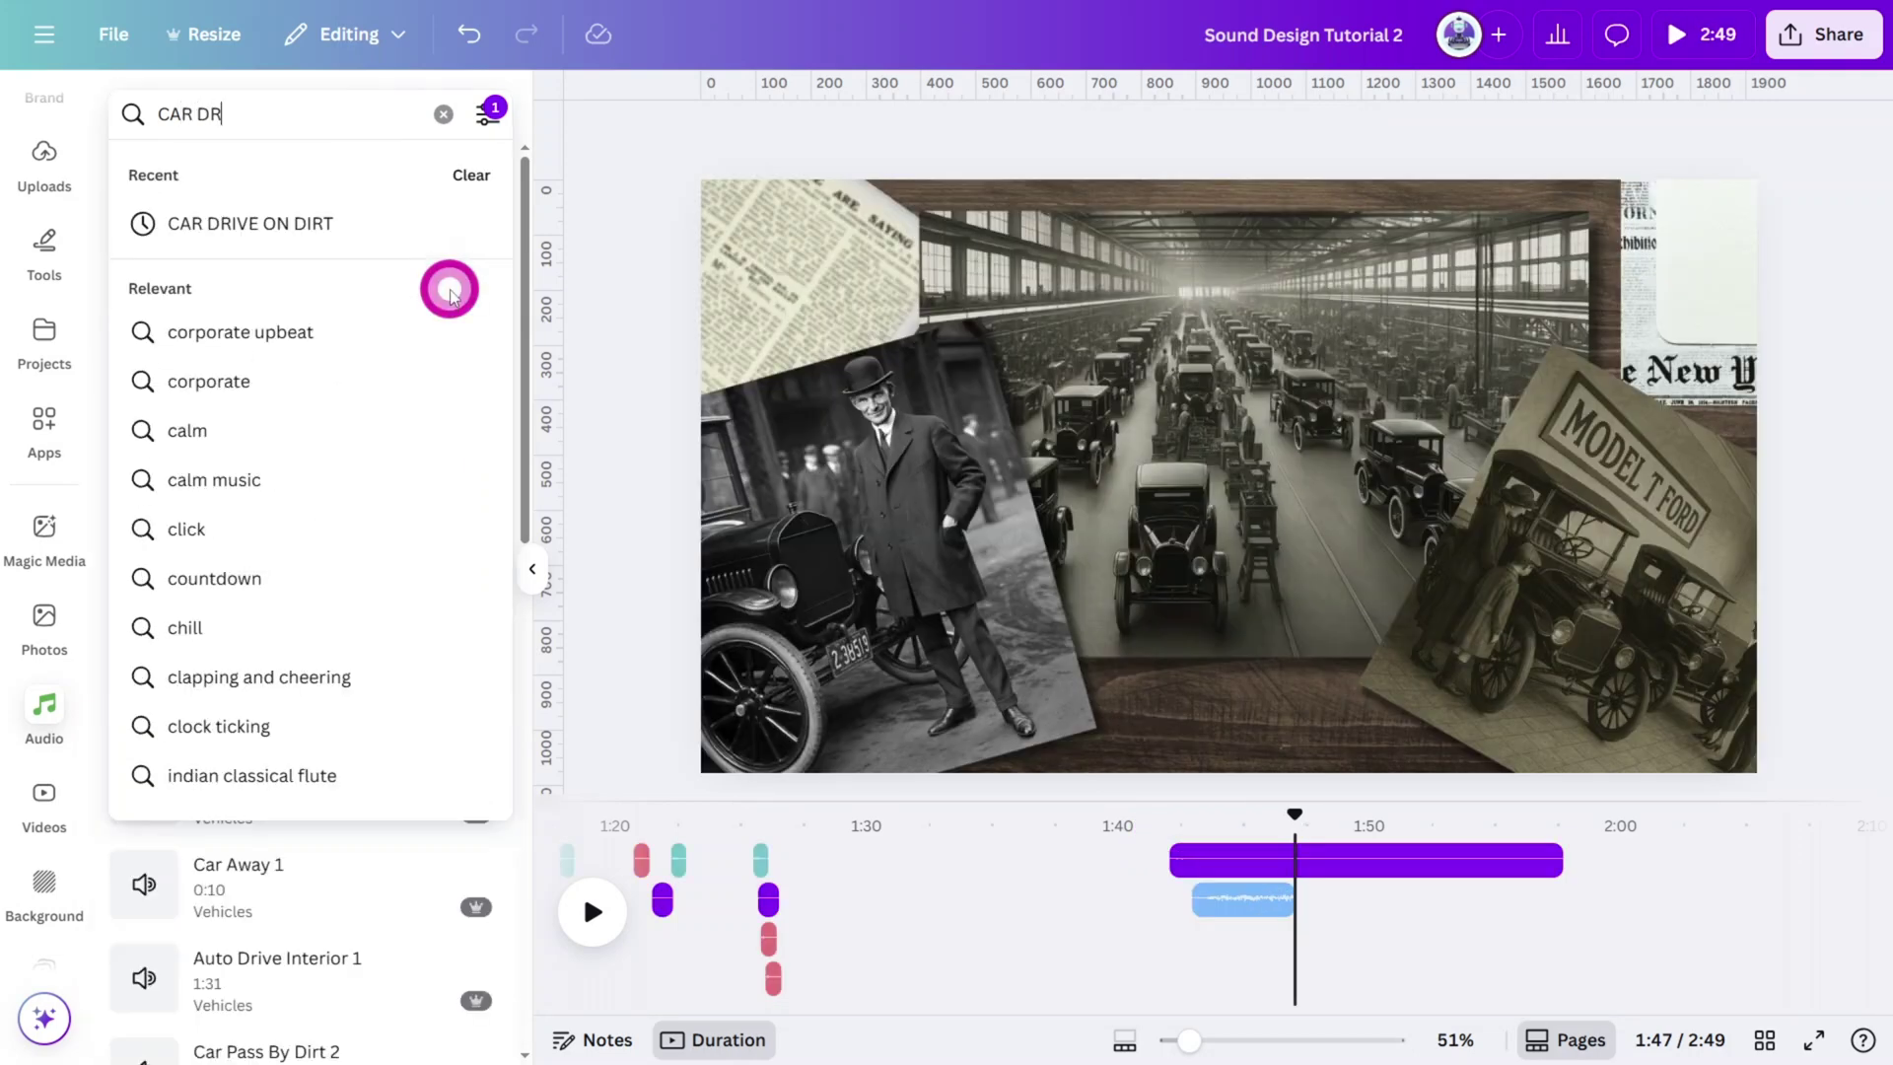
text(IVE AWAY 8)
key(Return)
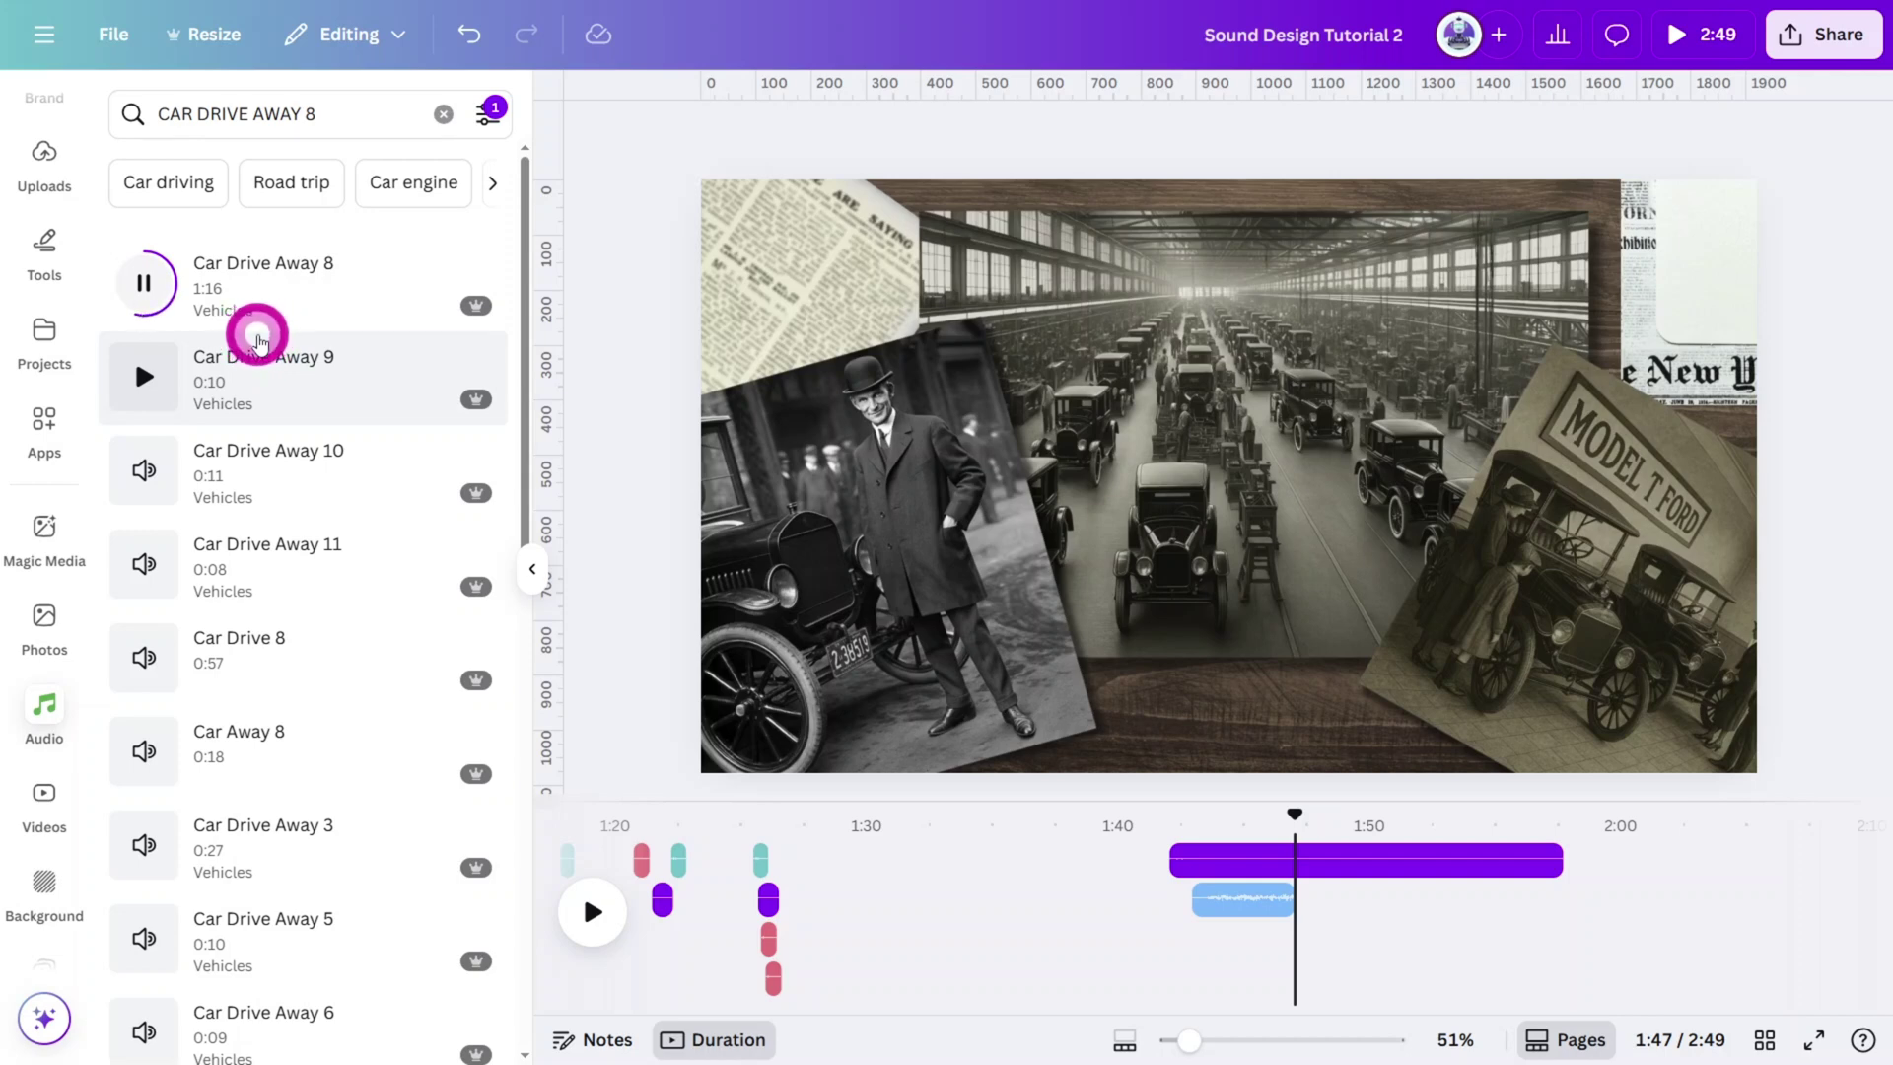
Add Car Drive Away 8, split it at 2:01, delete the left part, and start the rest near 1:47.
click(147, 288)
drag(147, 291, 1270, 963)
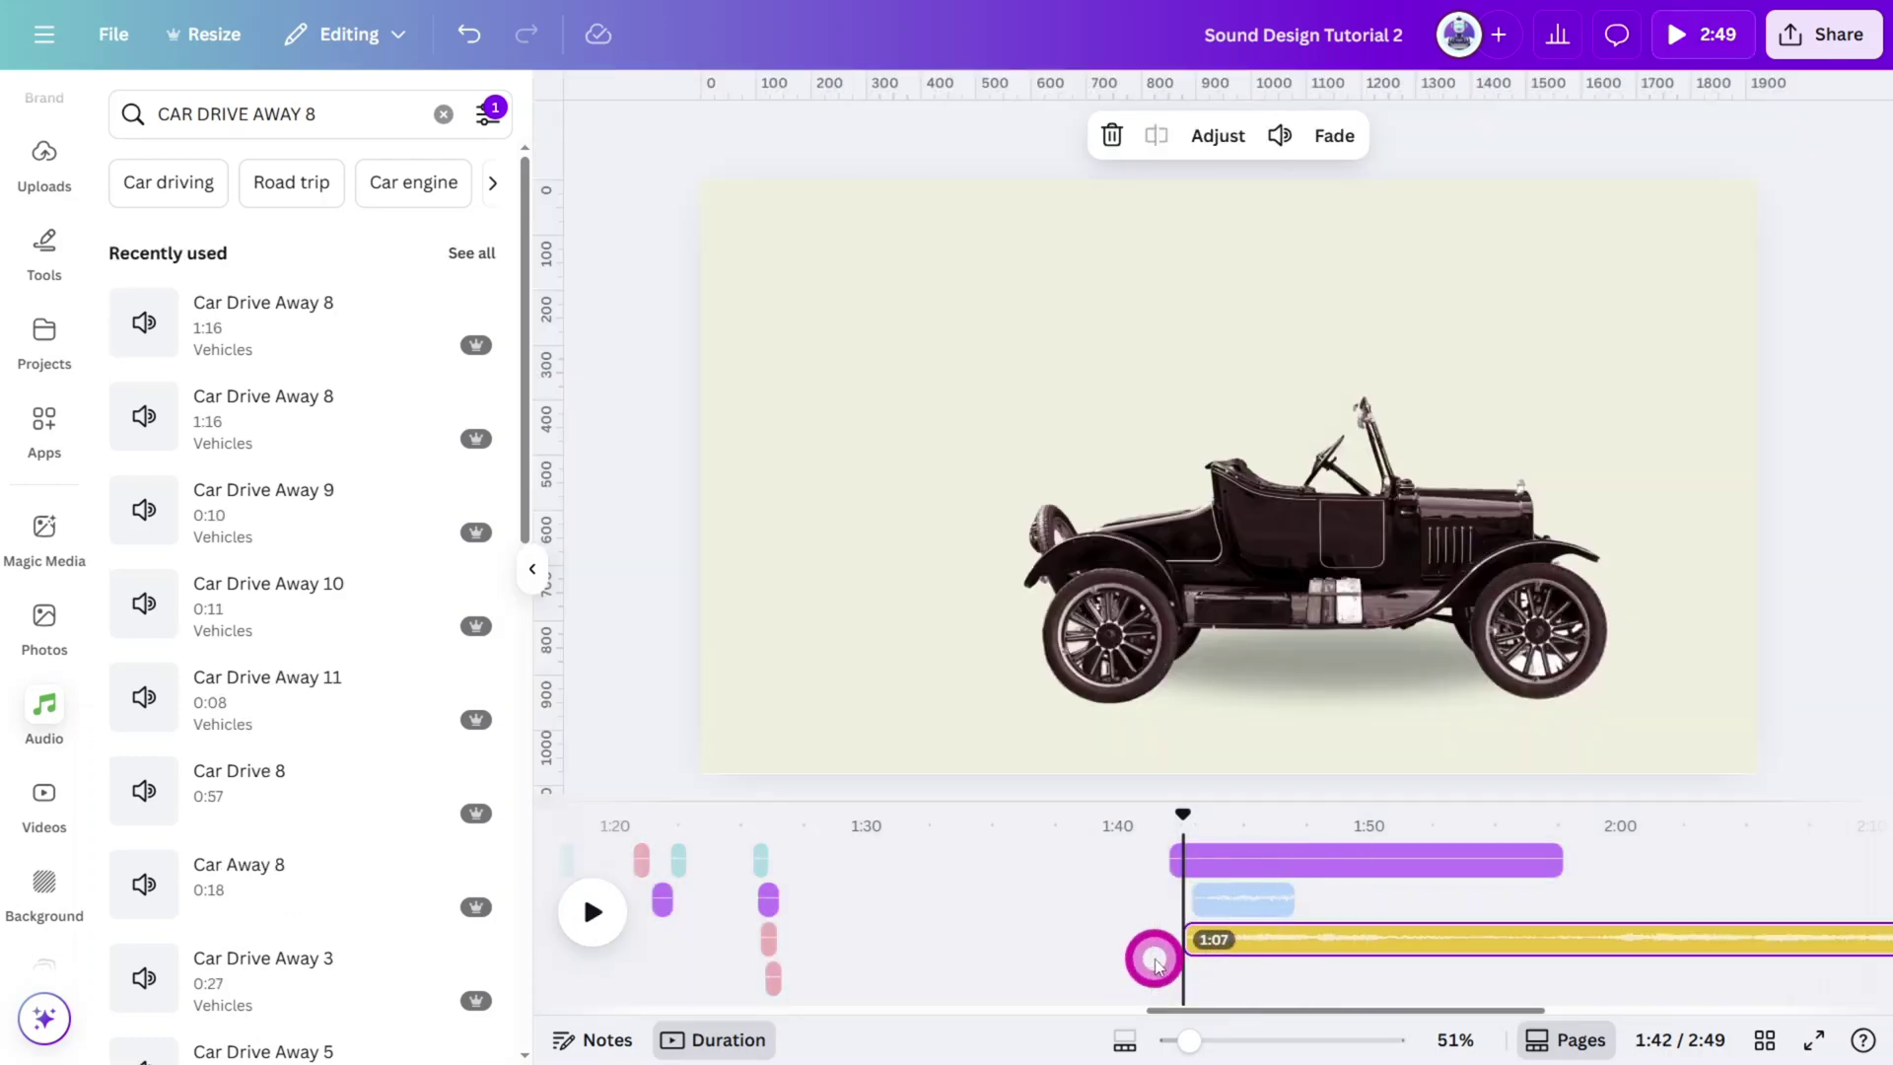
drag(1361, 845, 1176, 897)
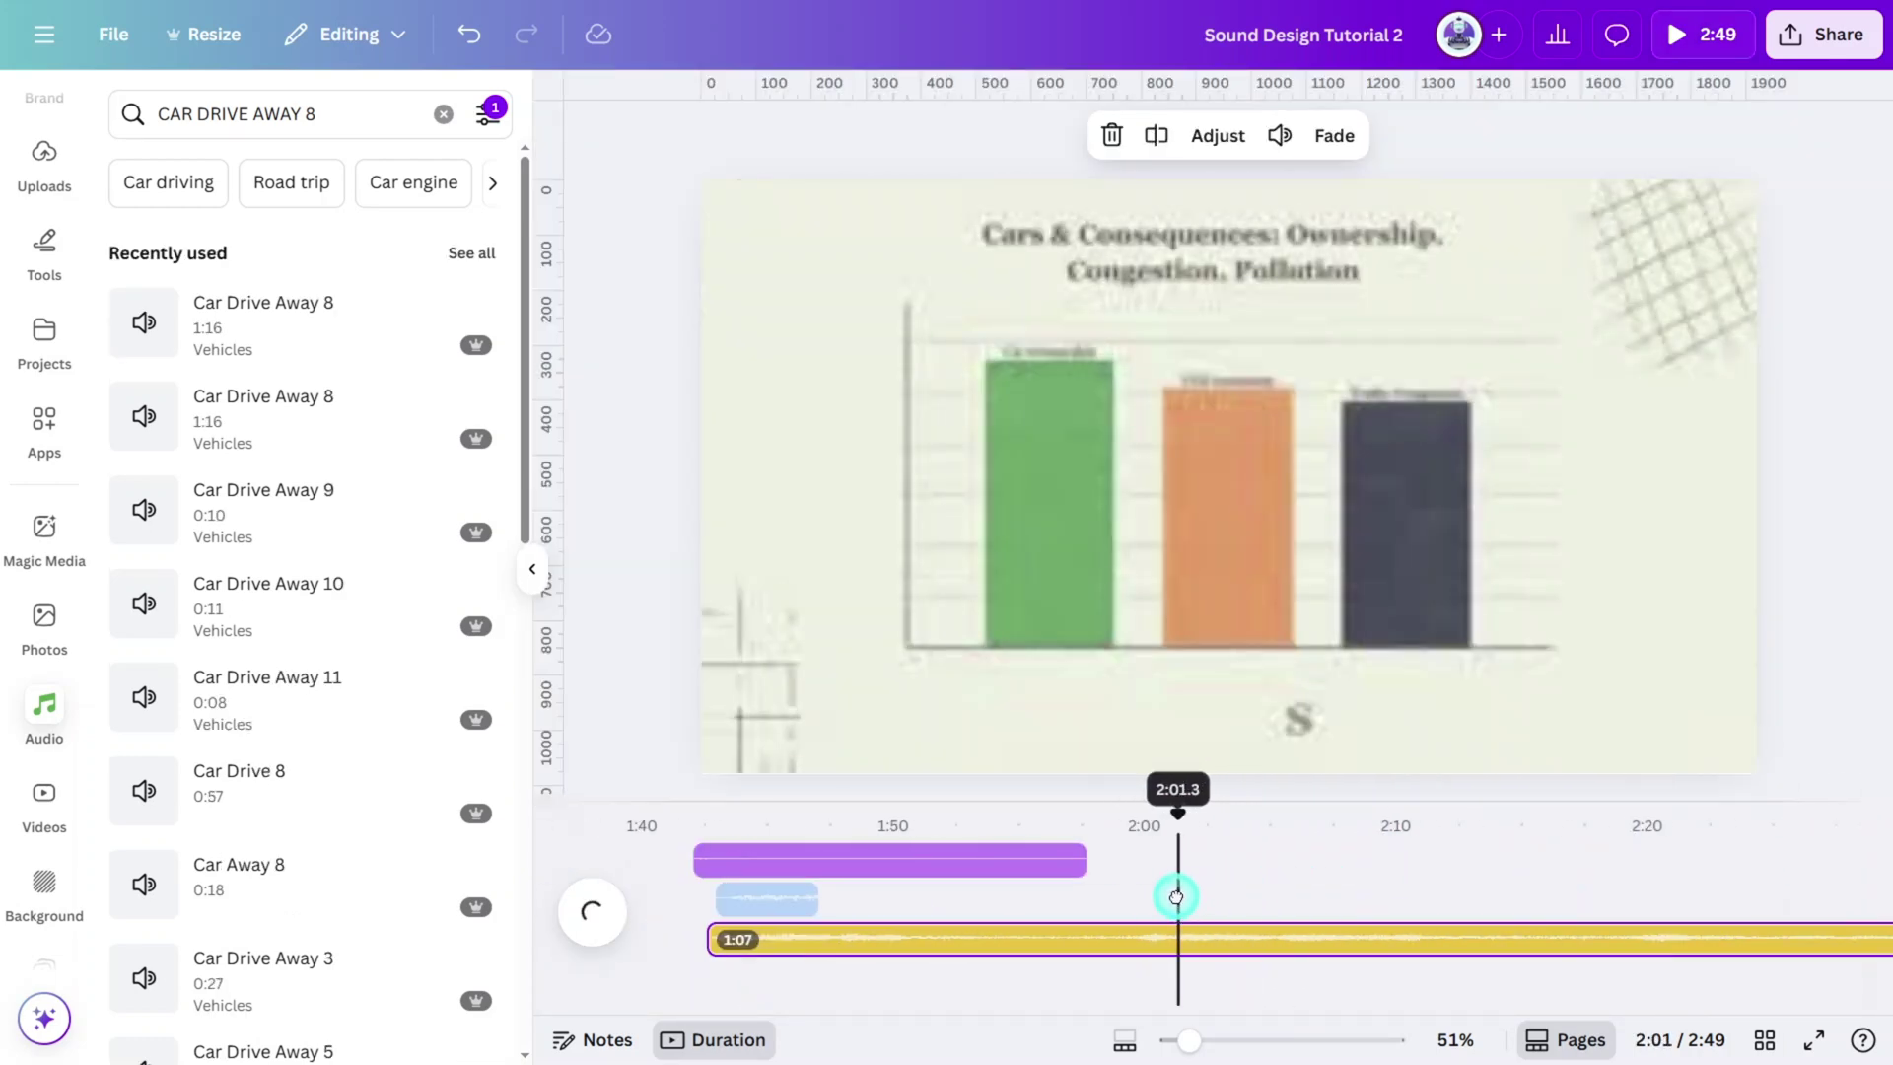
key(s)
click(1133, 942)
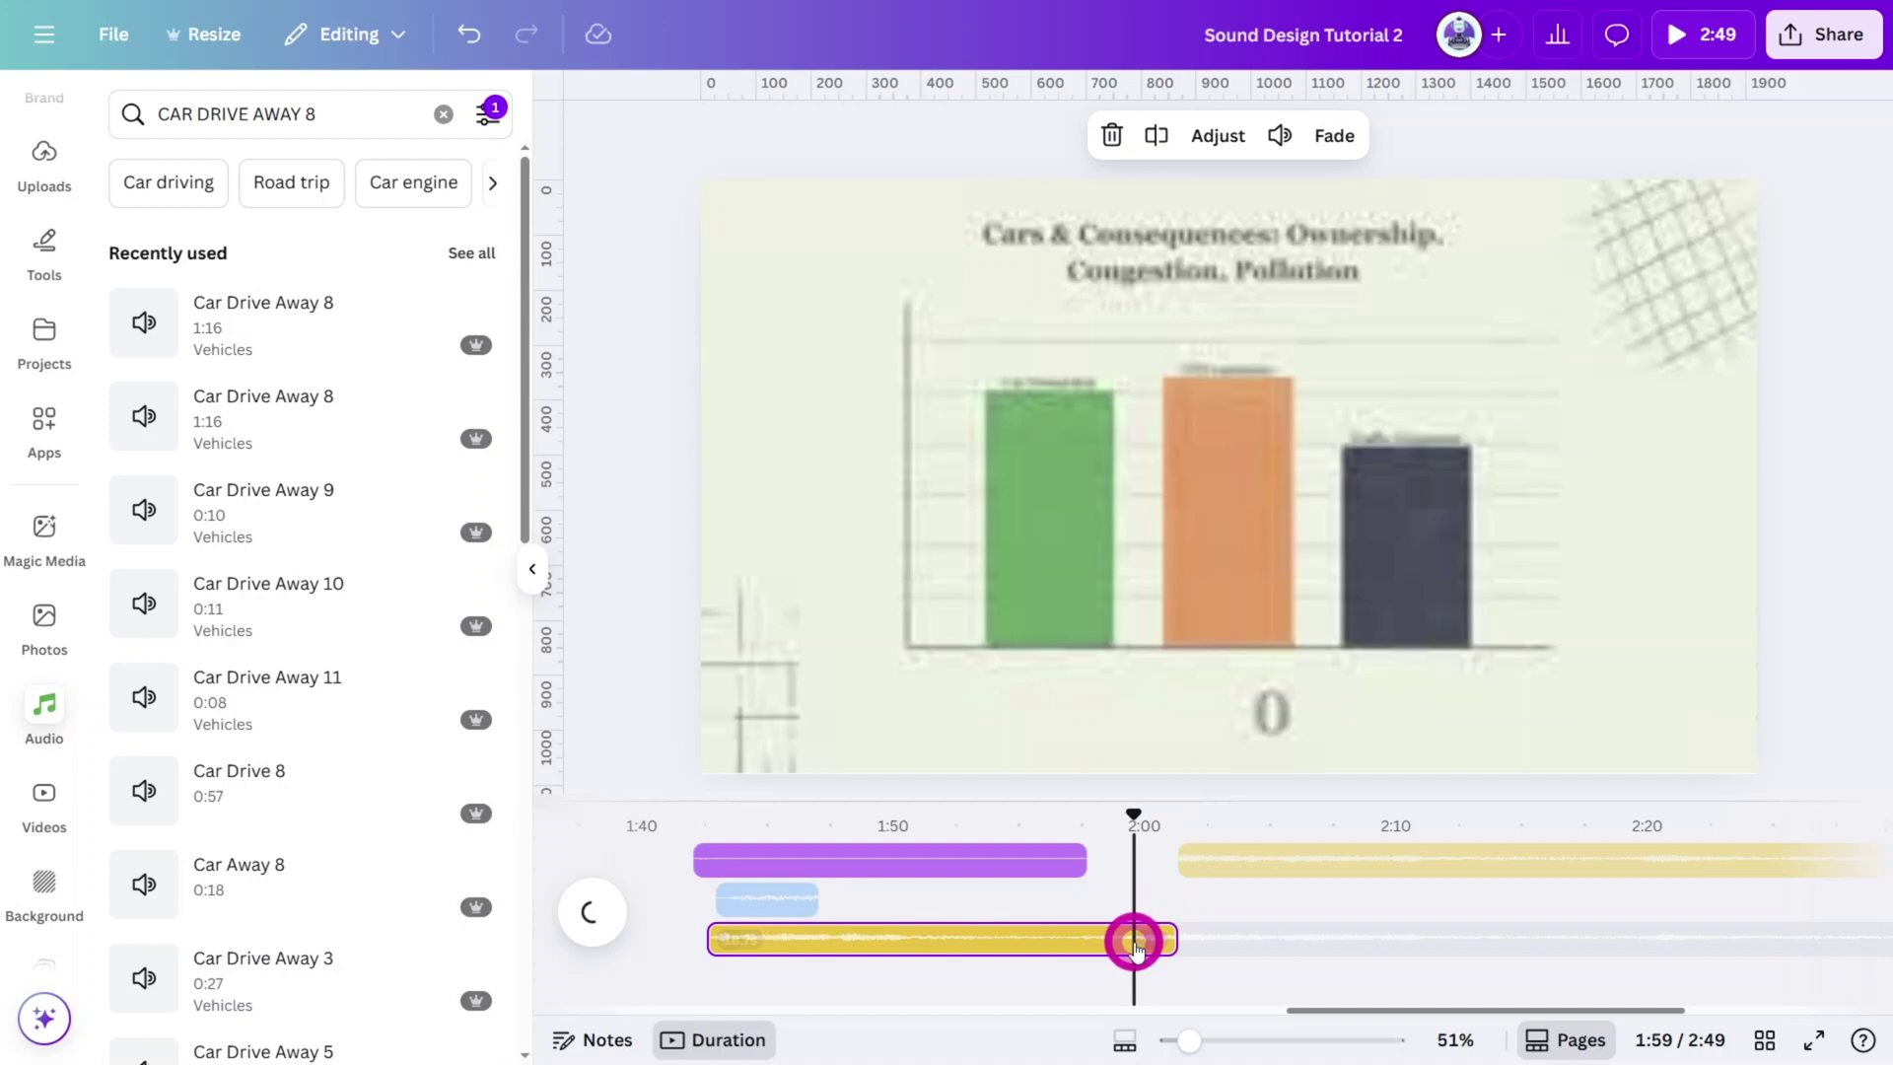
key(Delete)
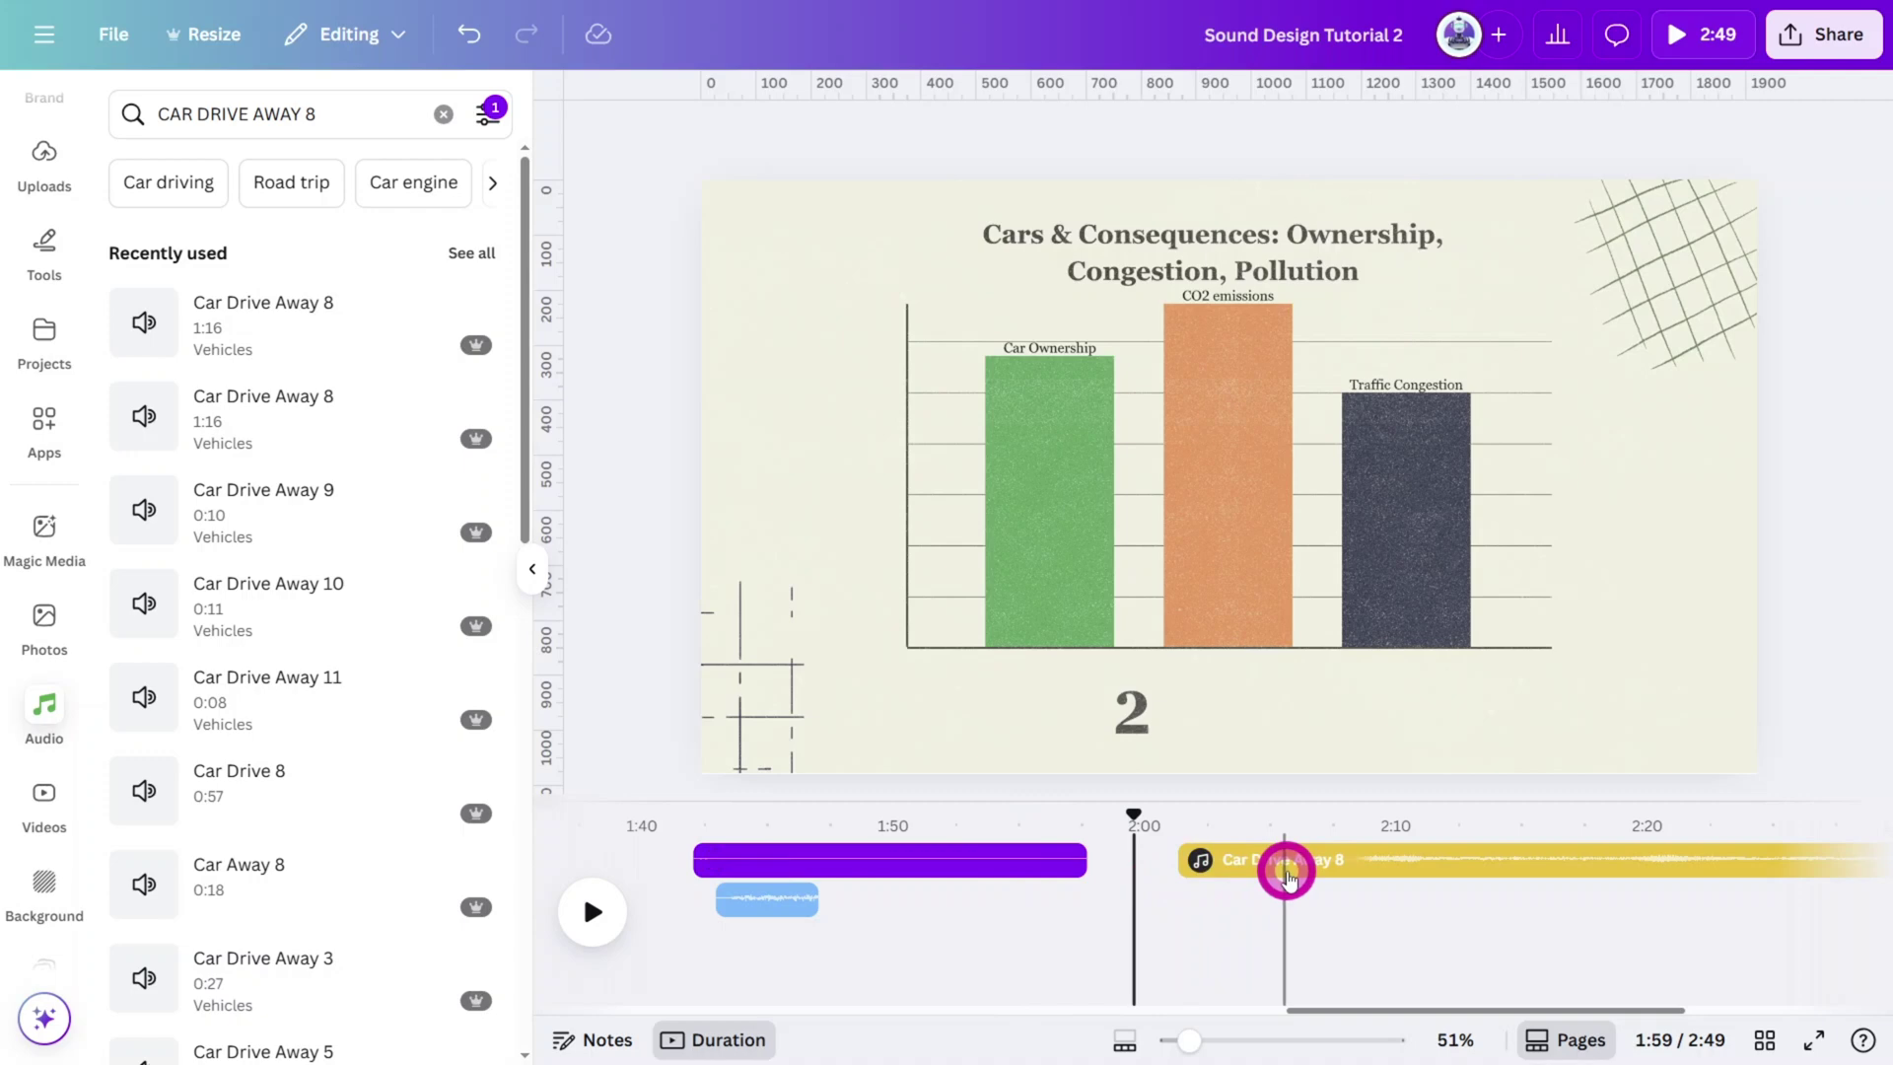
drag(1286, 872, 776, 834)
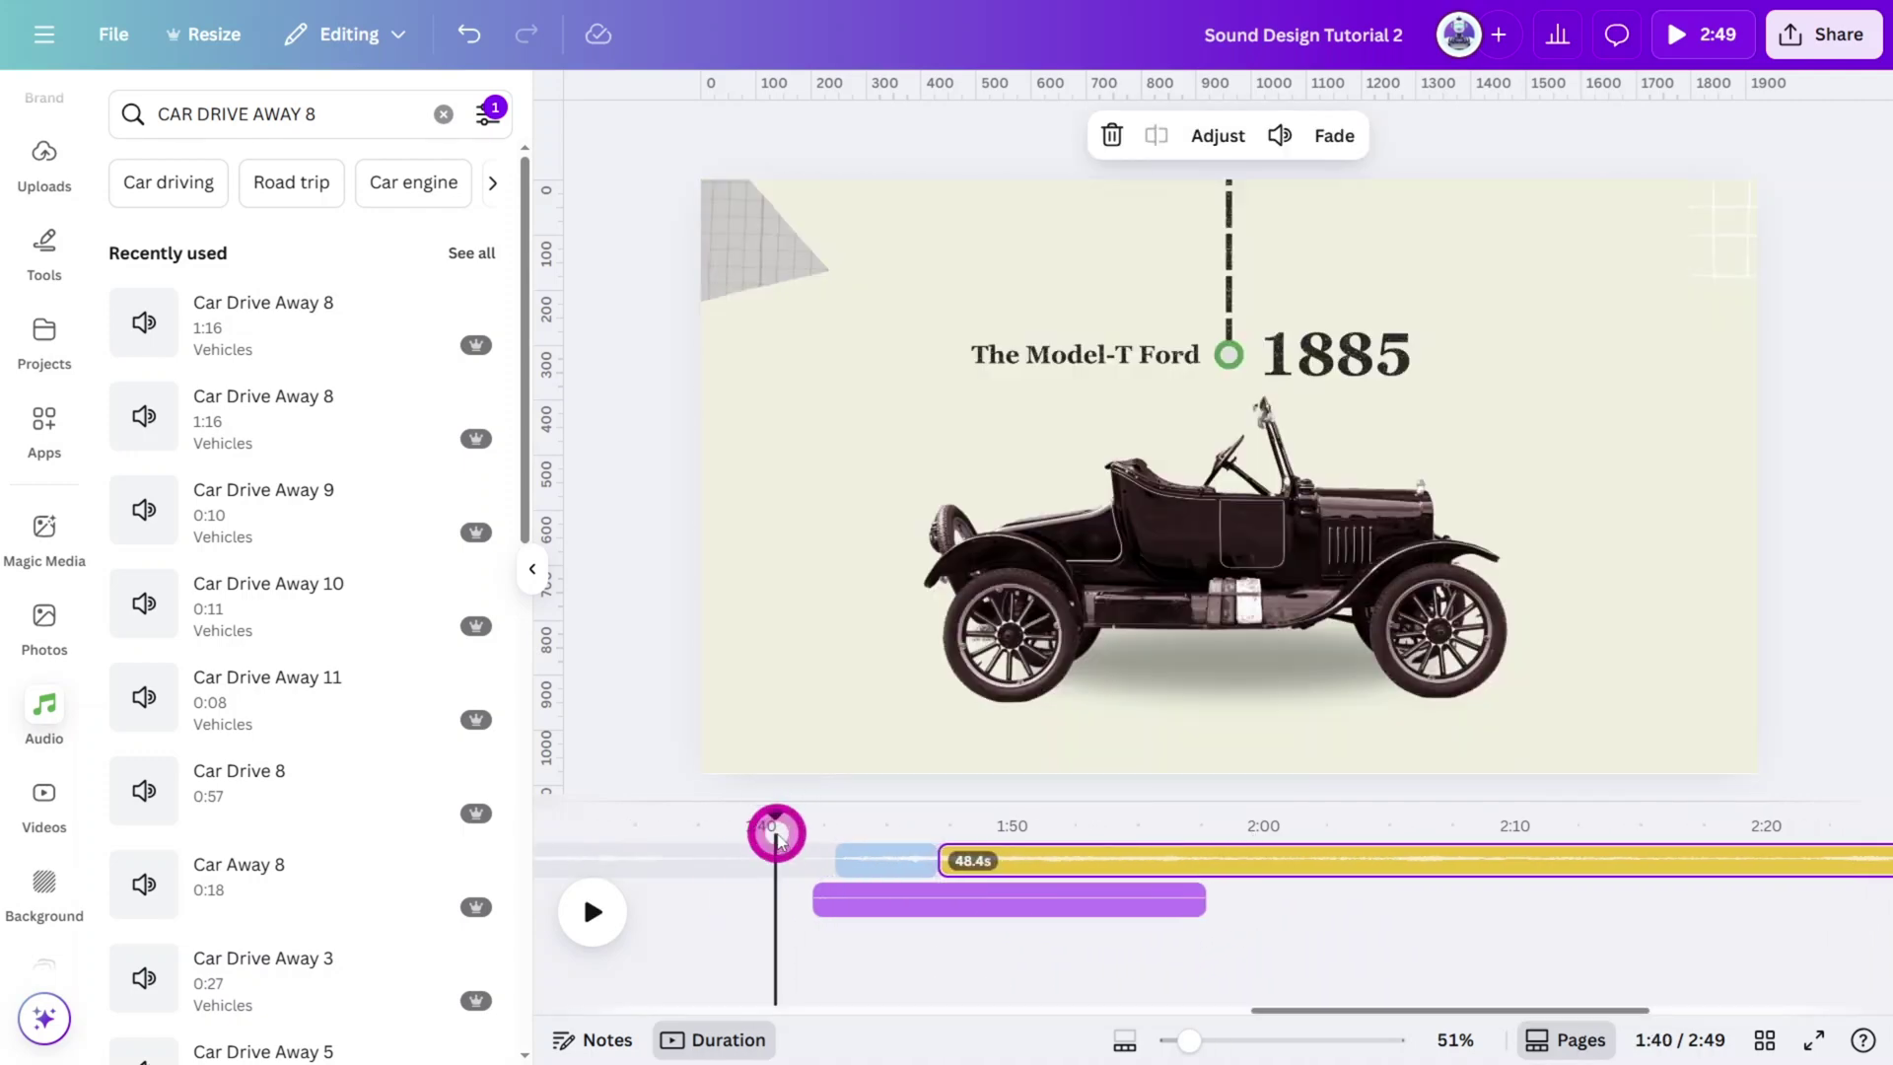
key(space)
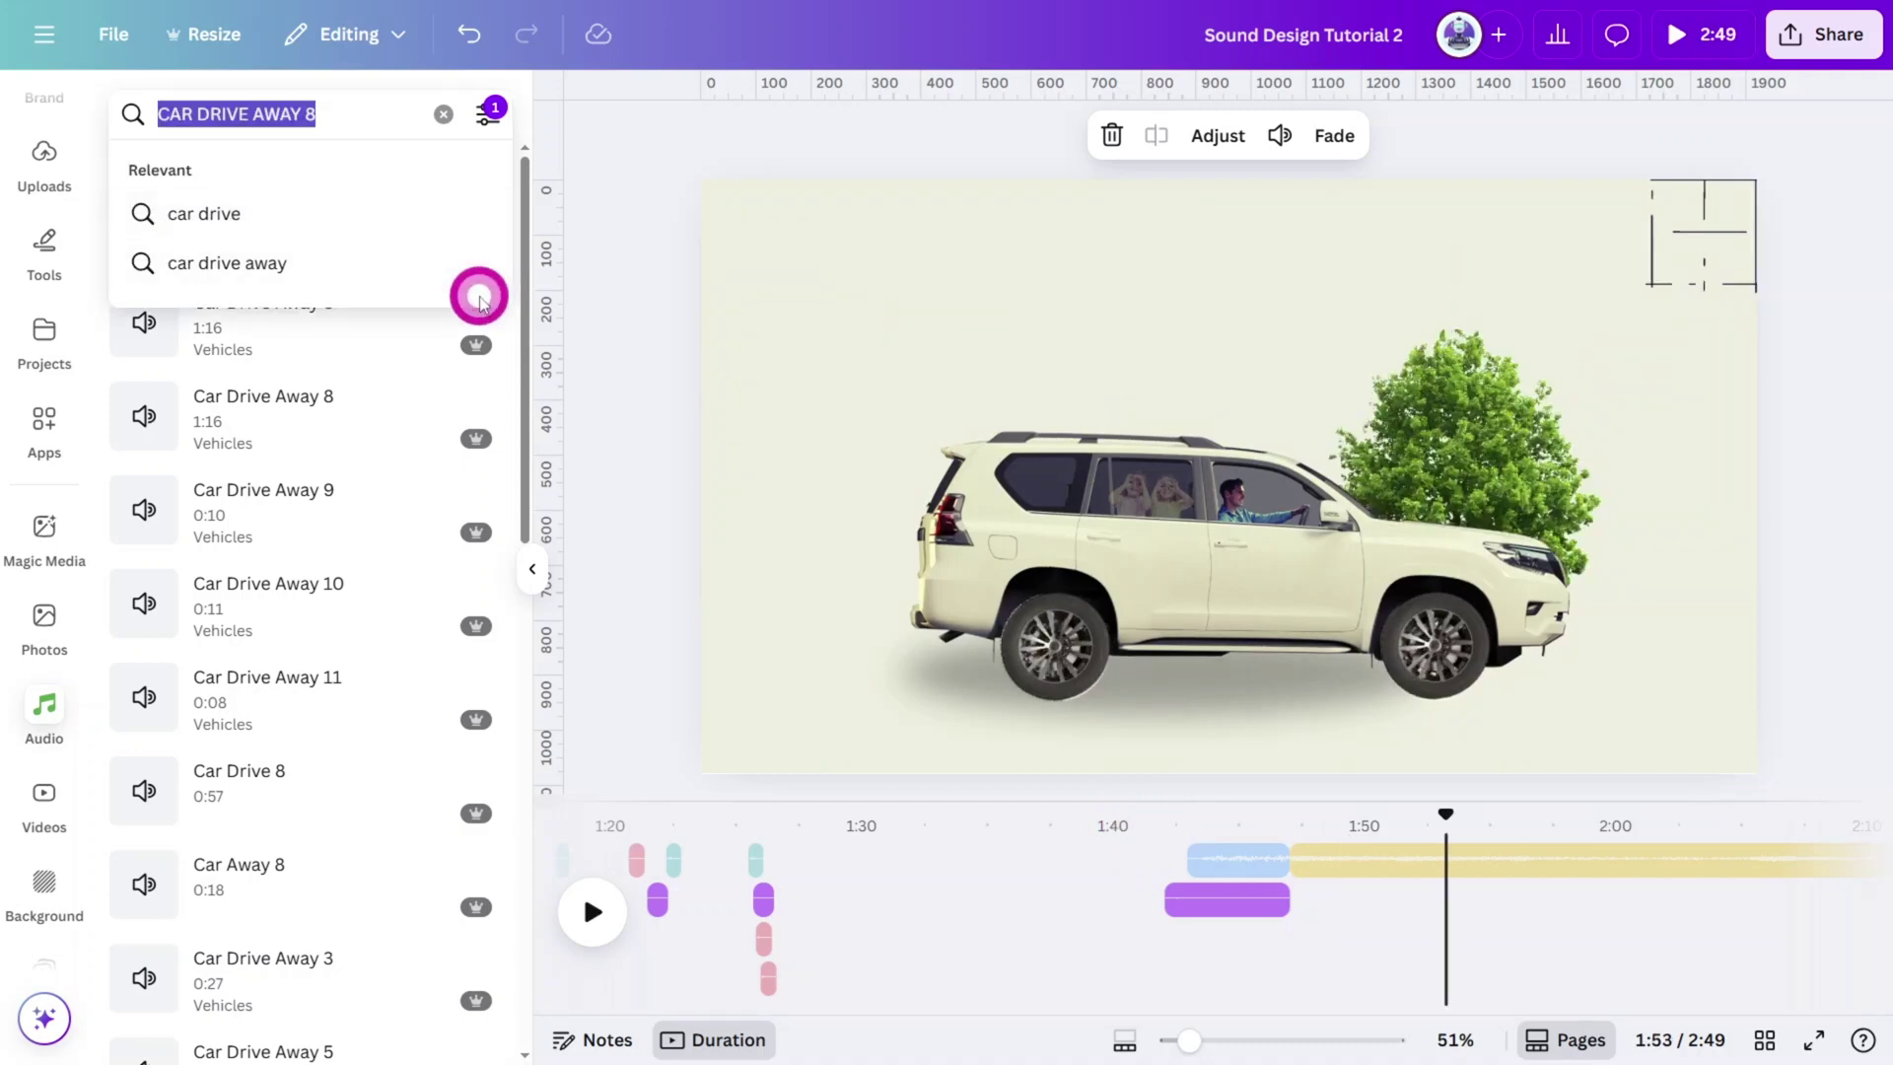
Add Whip Whoosh 12 to the timeline around 1:42 and lower its volume to 24.
text(whip)
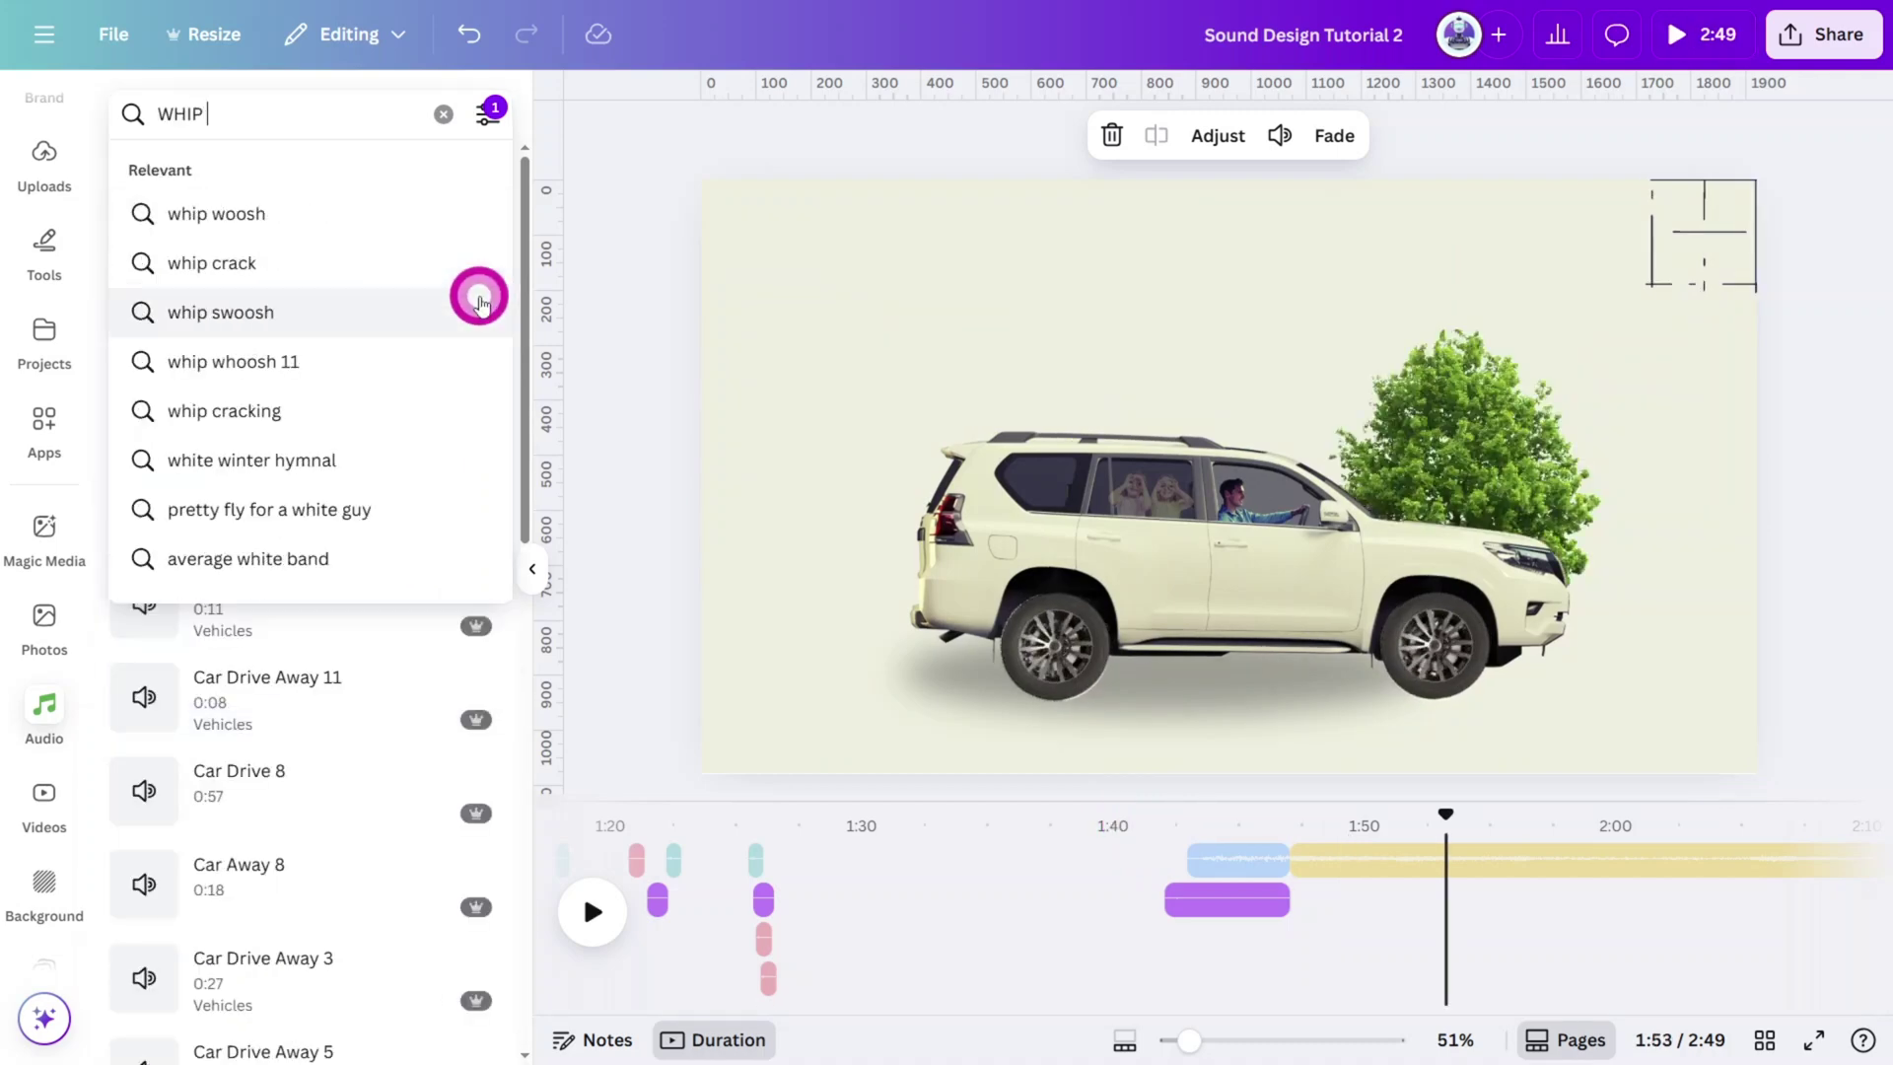
click(262, 358)
drag(263, 410, 1394, 891)
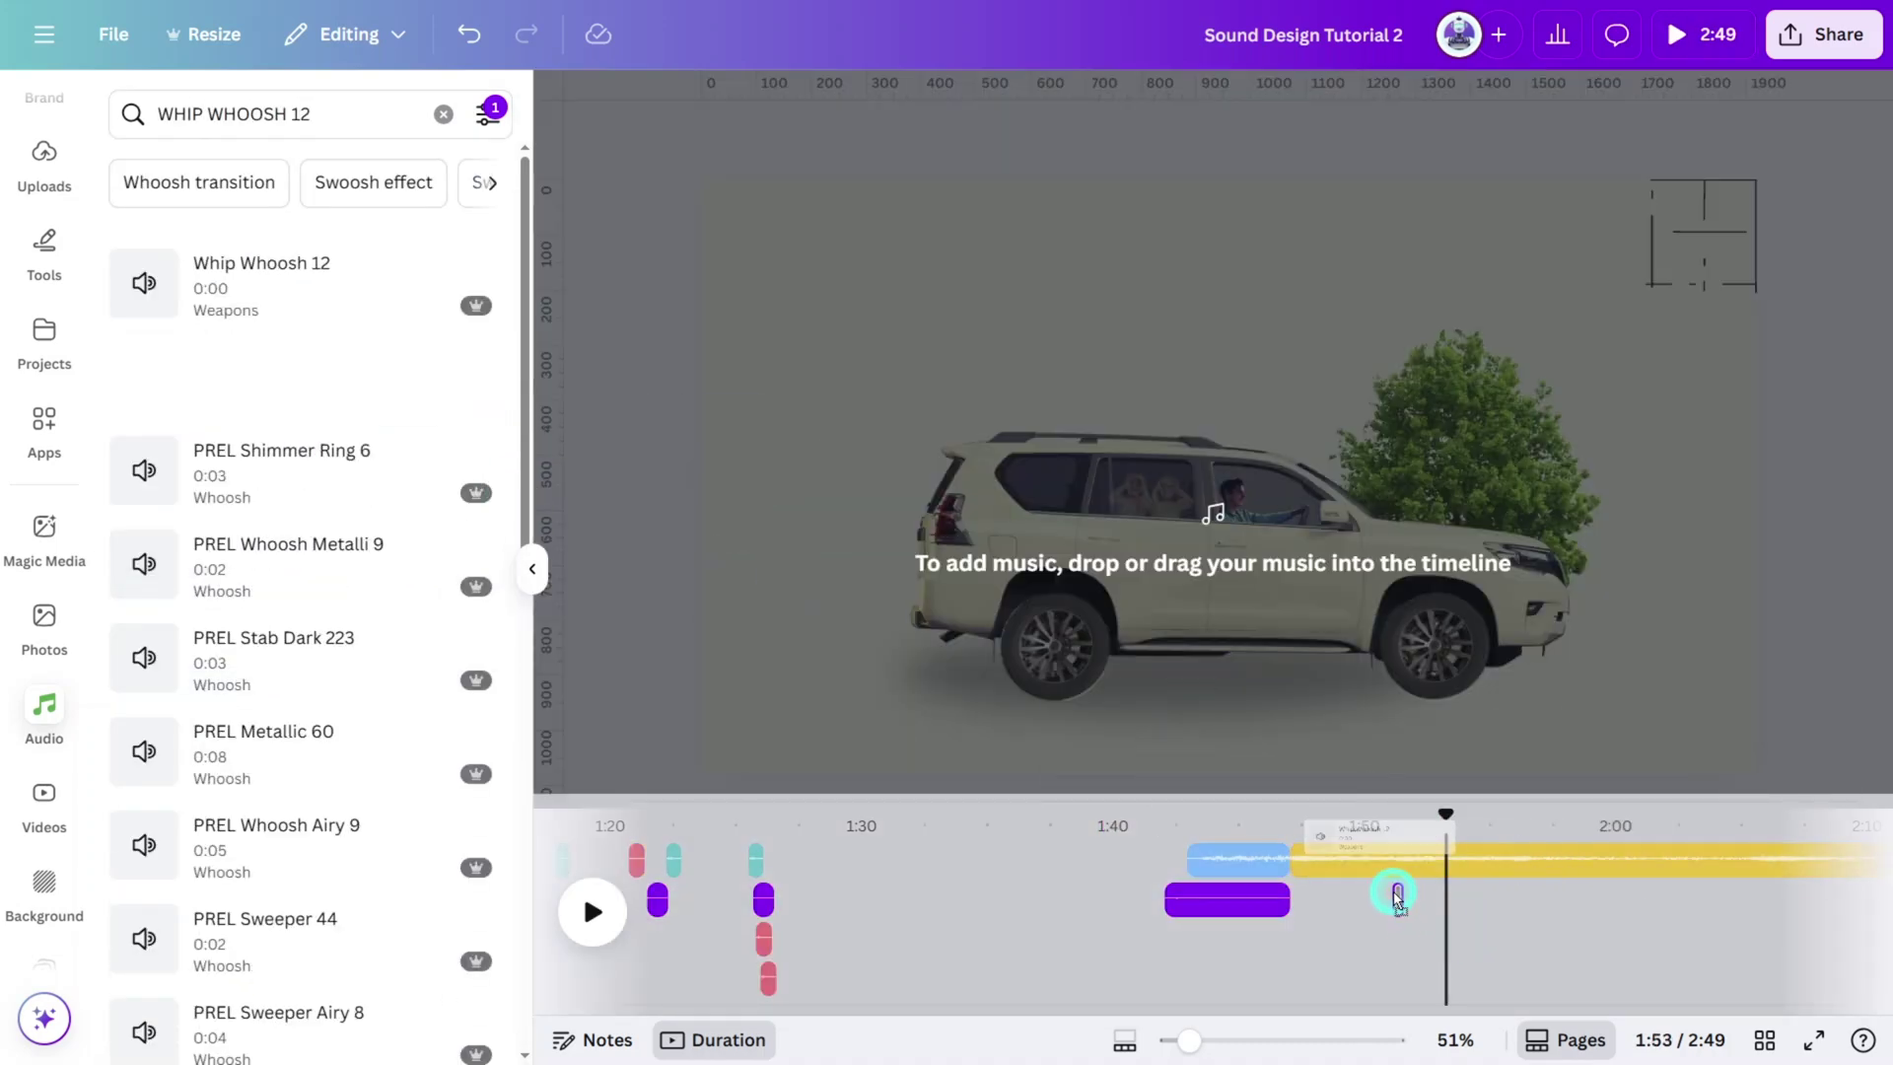
drag(1445, 817, 1175, 823)
click(589, 927)
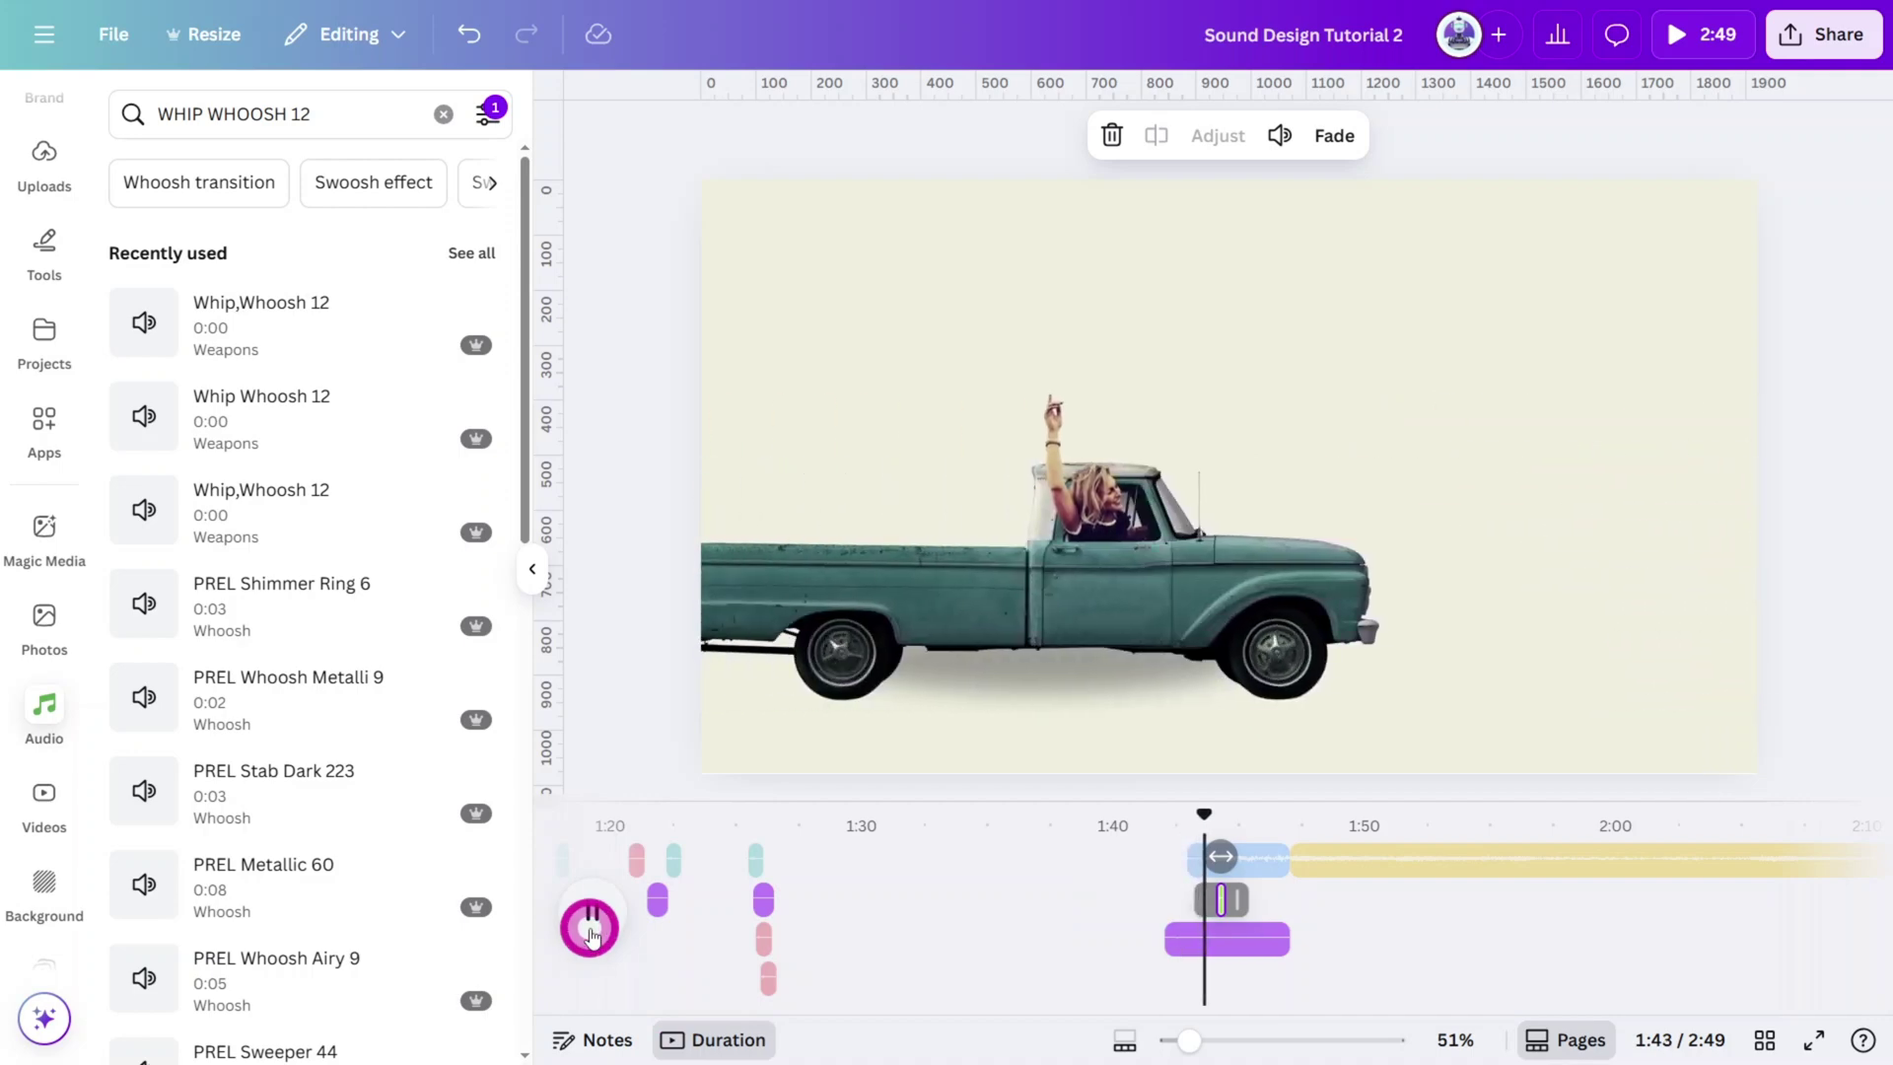
click(1279, 135)
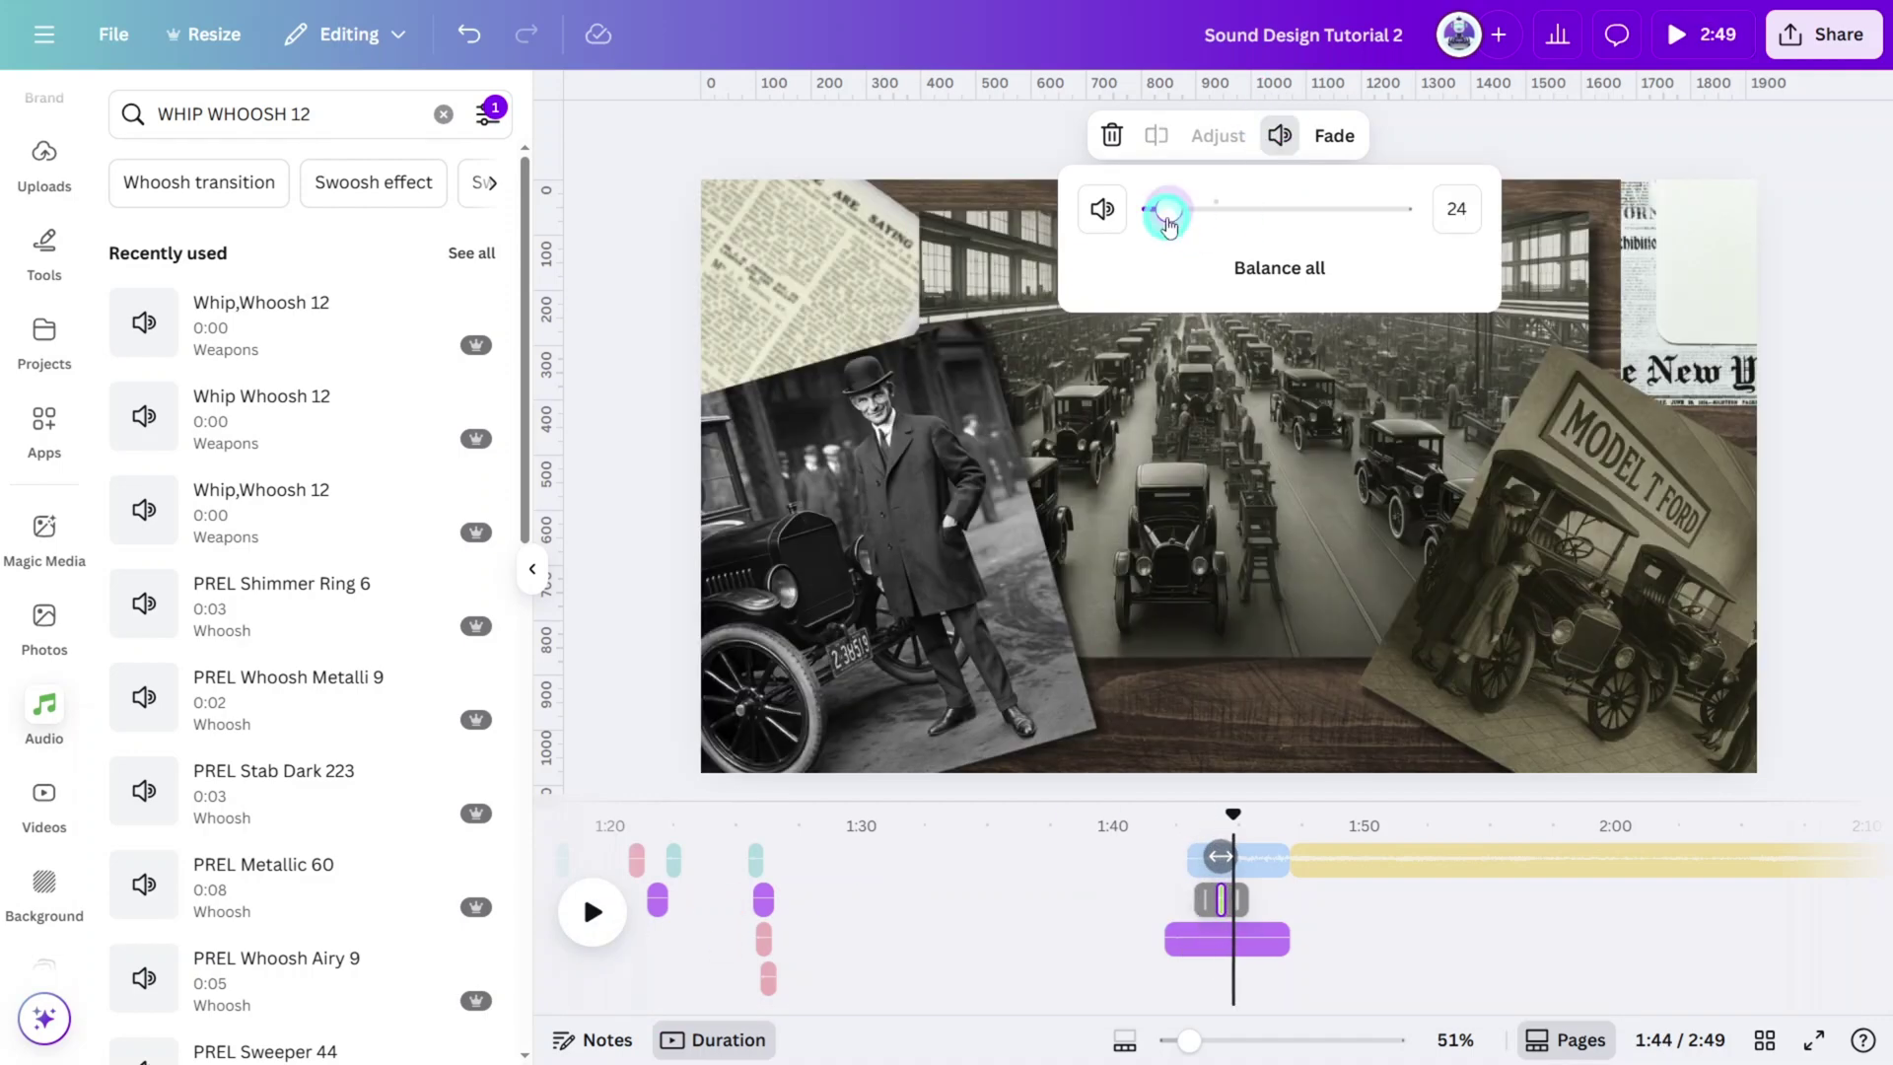
drag(1230, 814, 1197, 819)
Preview the car changes from 1:43 to 1:53 to time the whooshes.
key(space)
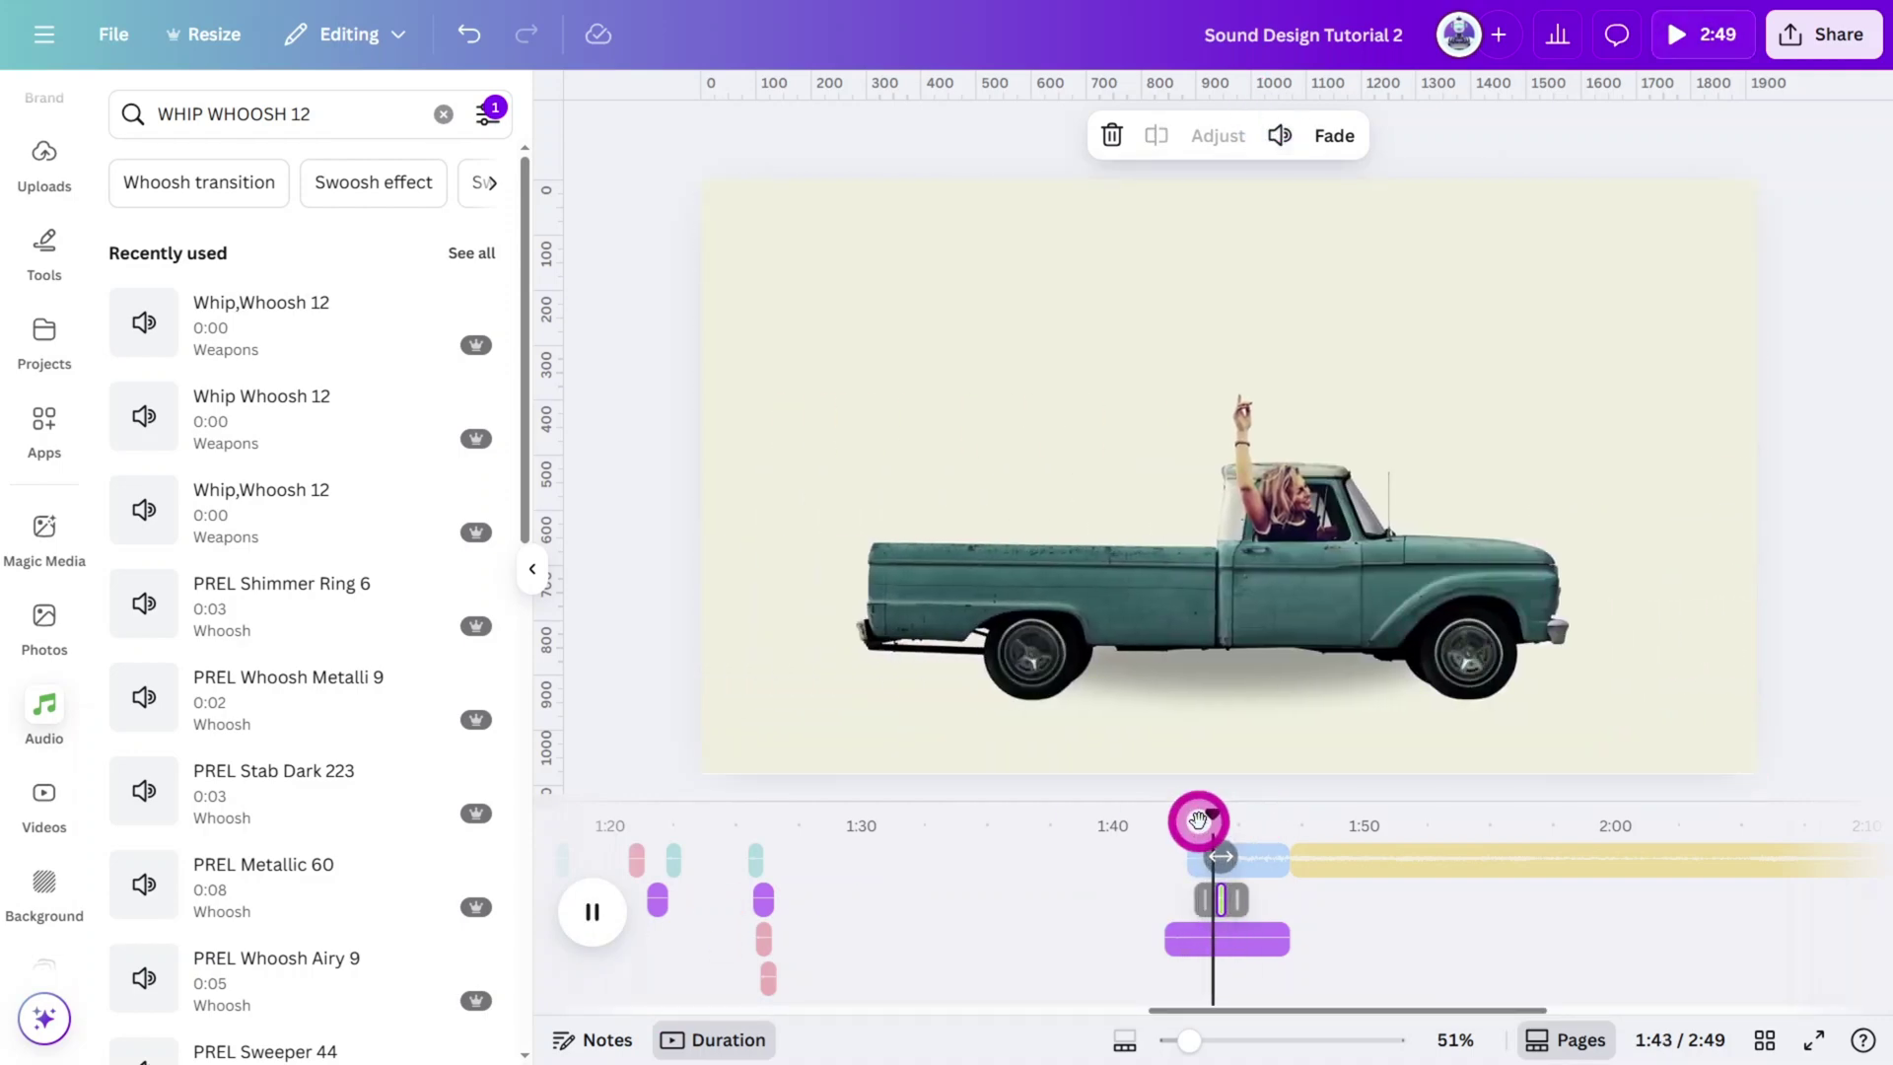
key(space)
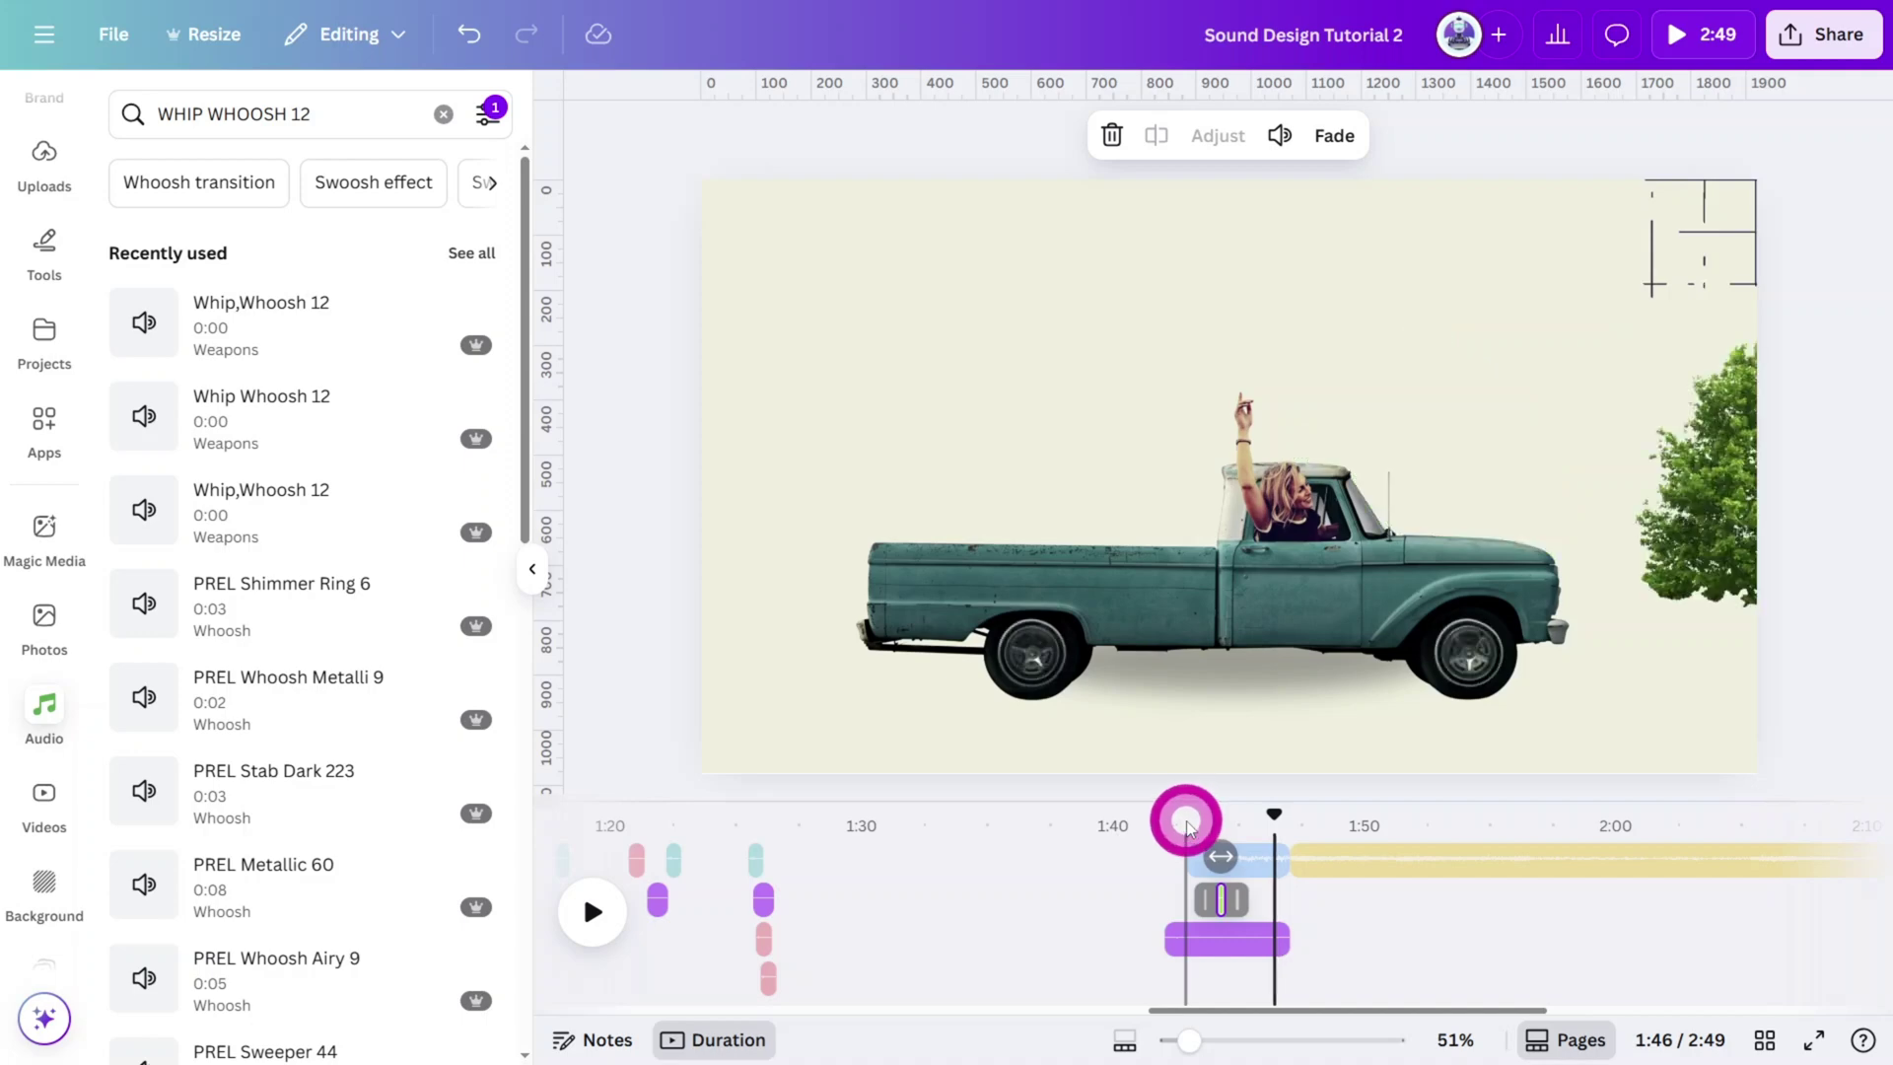
key(space)
key(space)
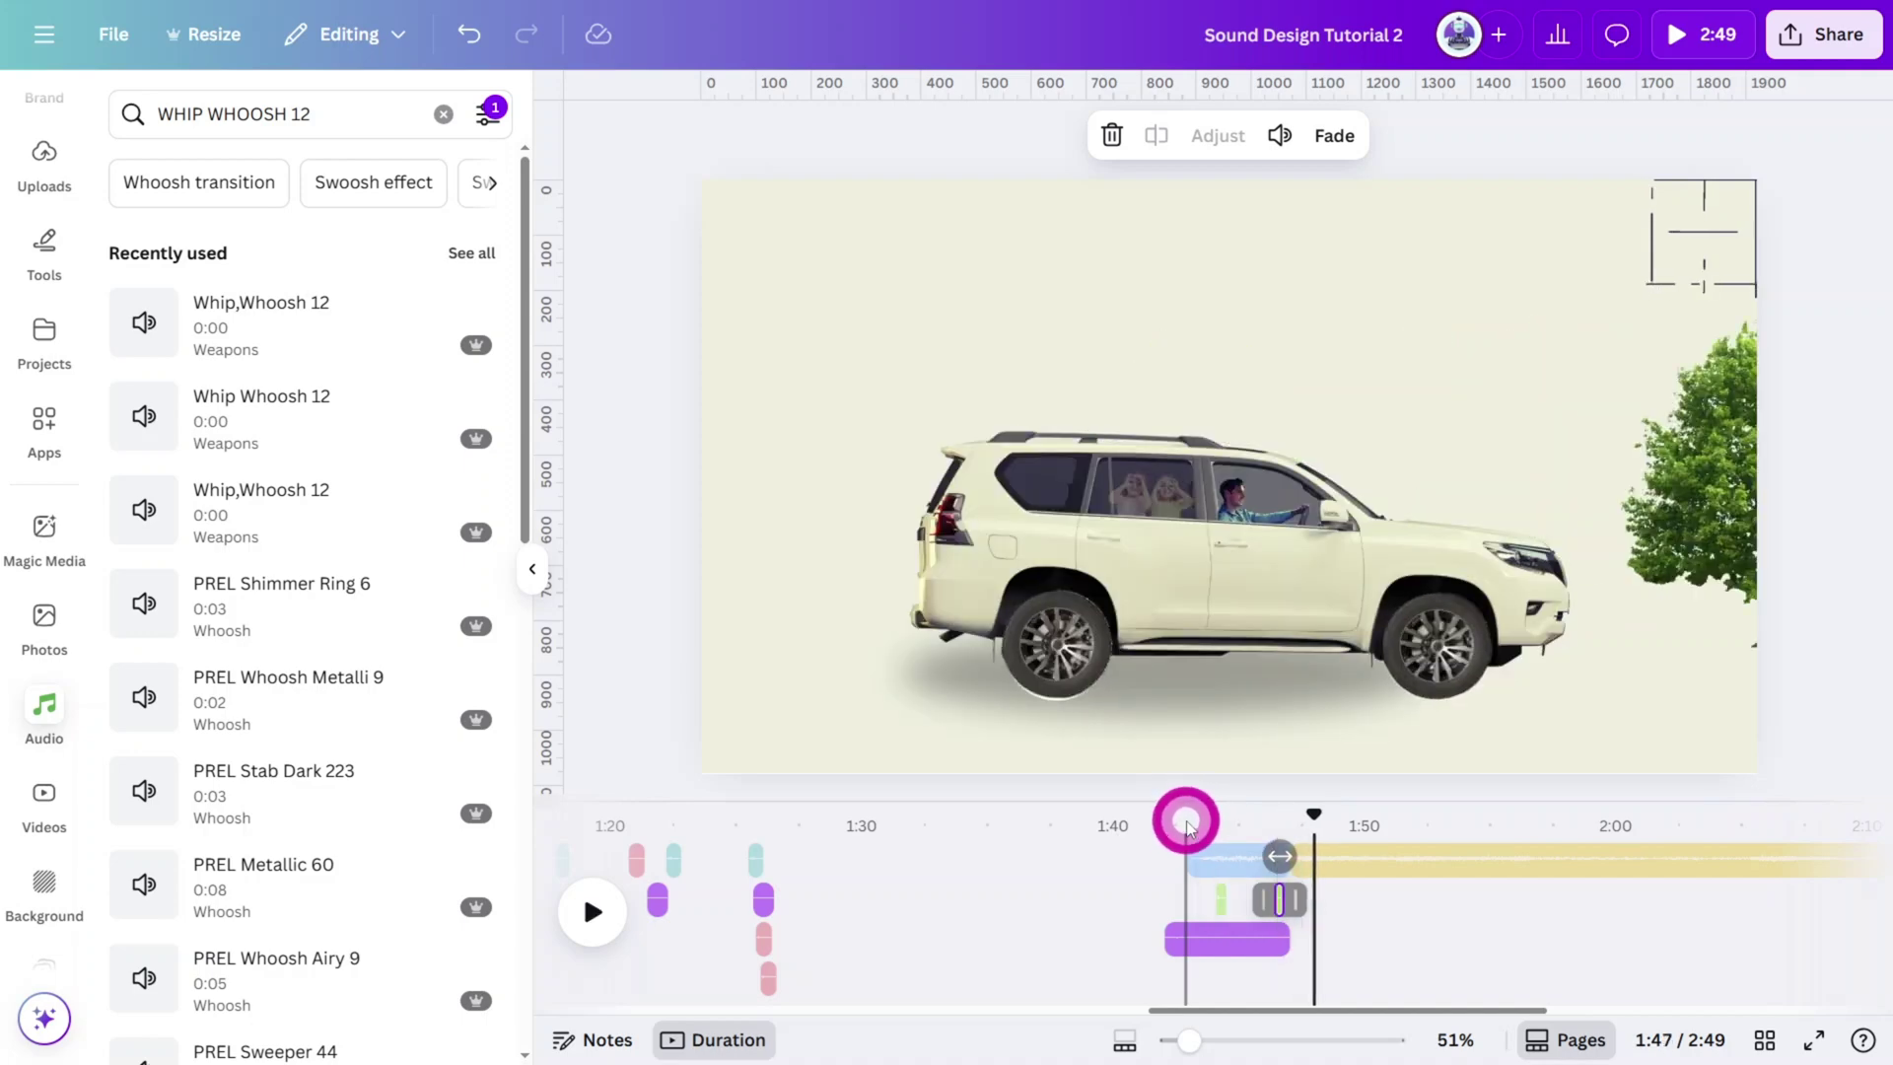
key(space)
key(space)
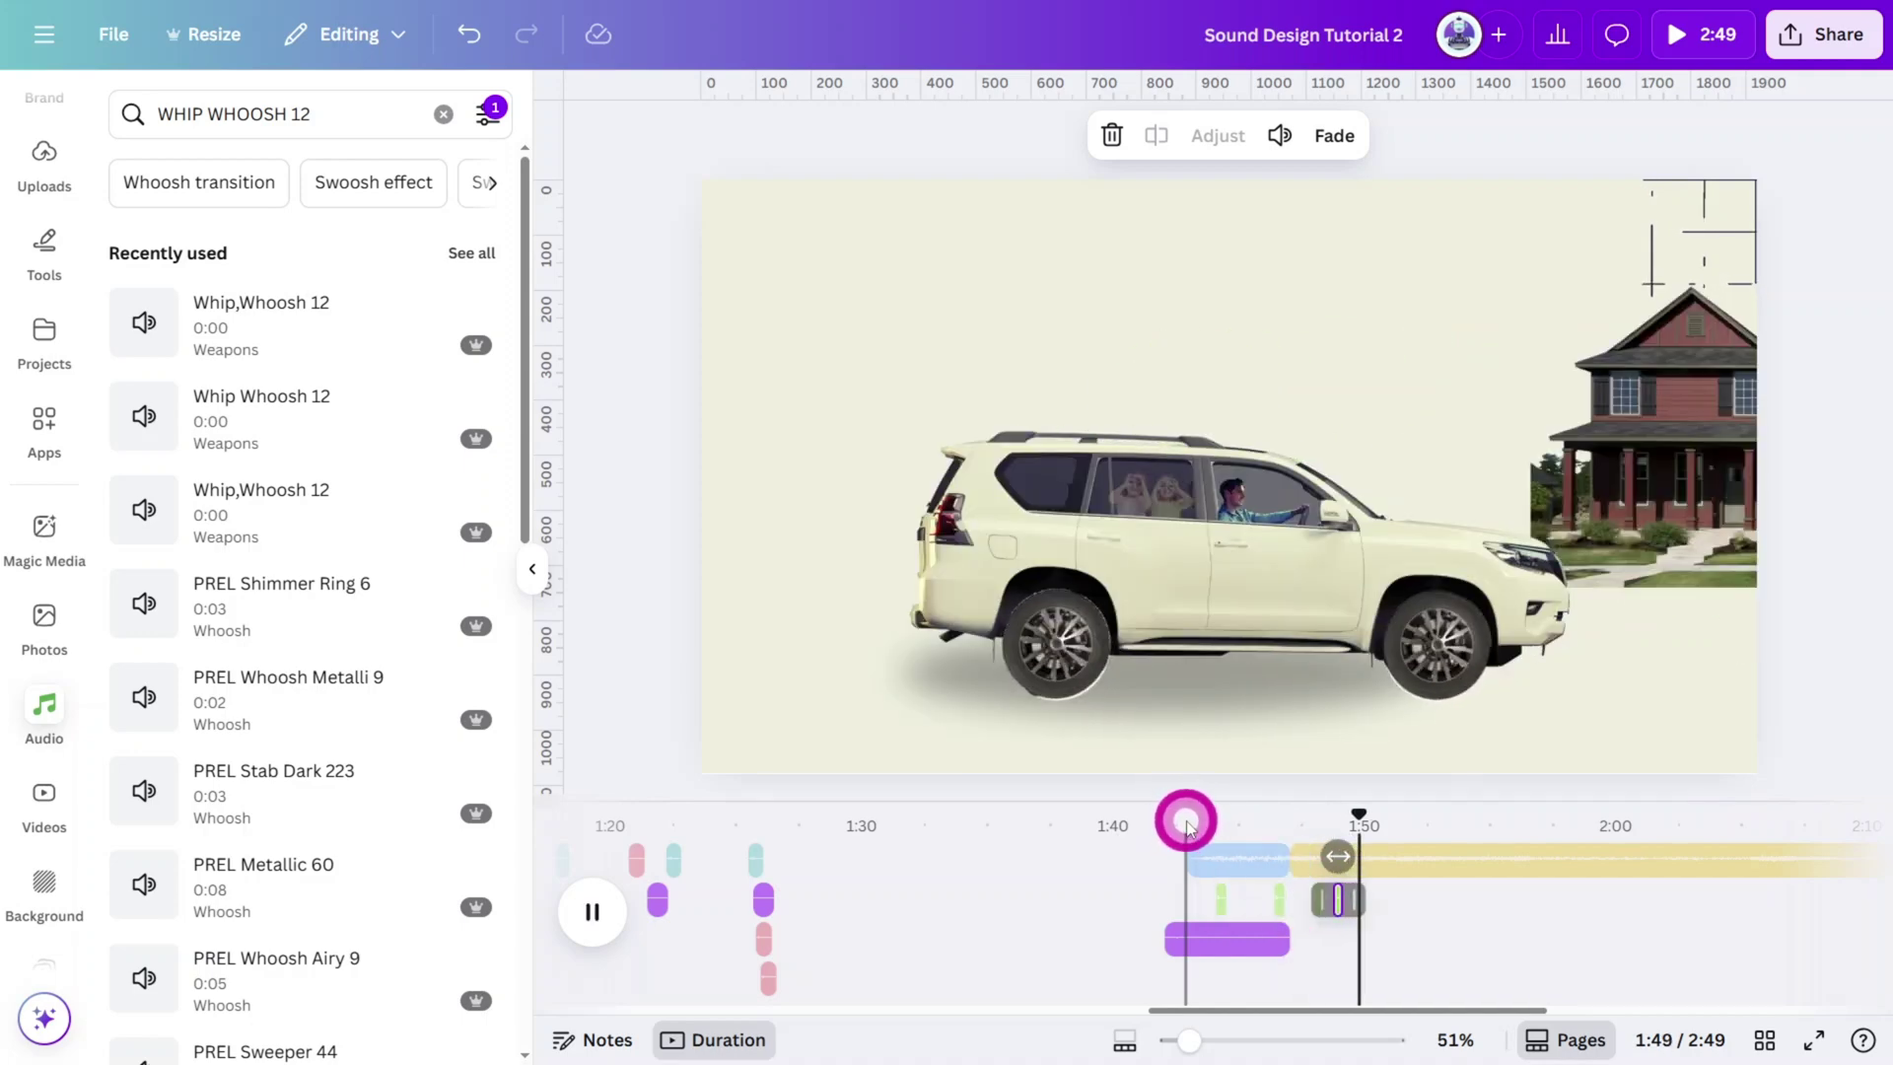
click(1450, 824)
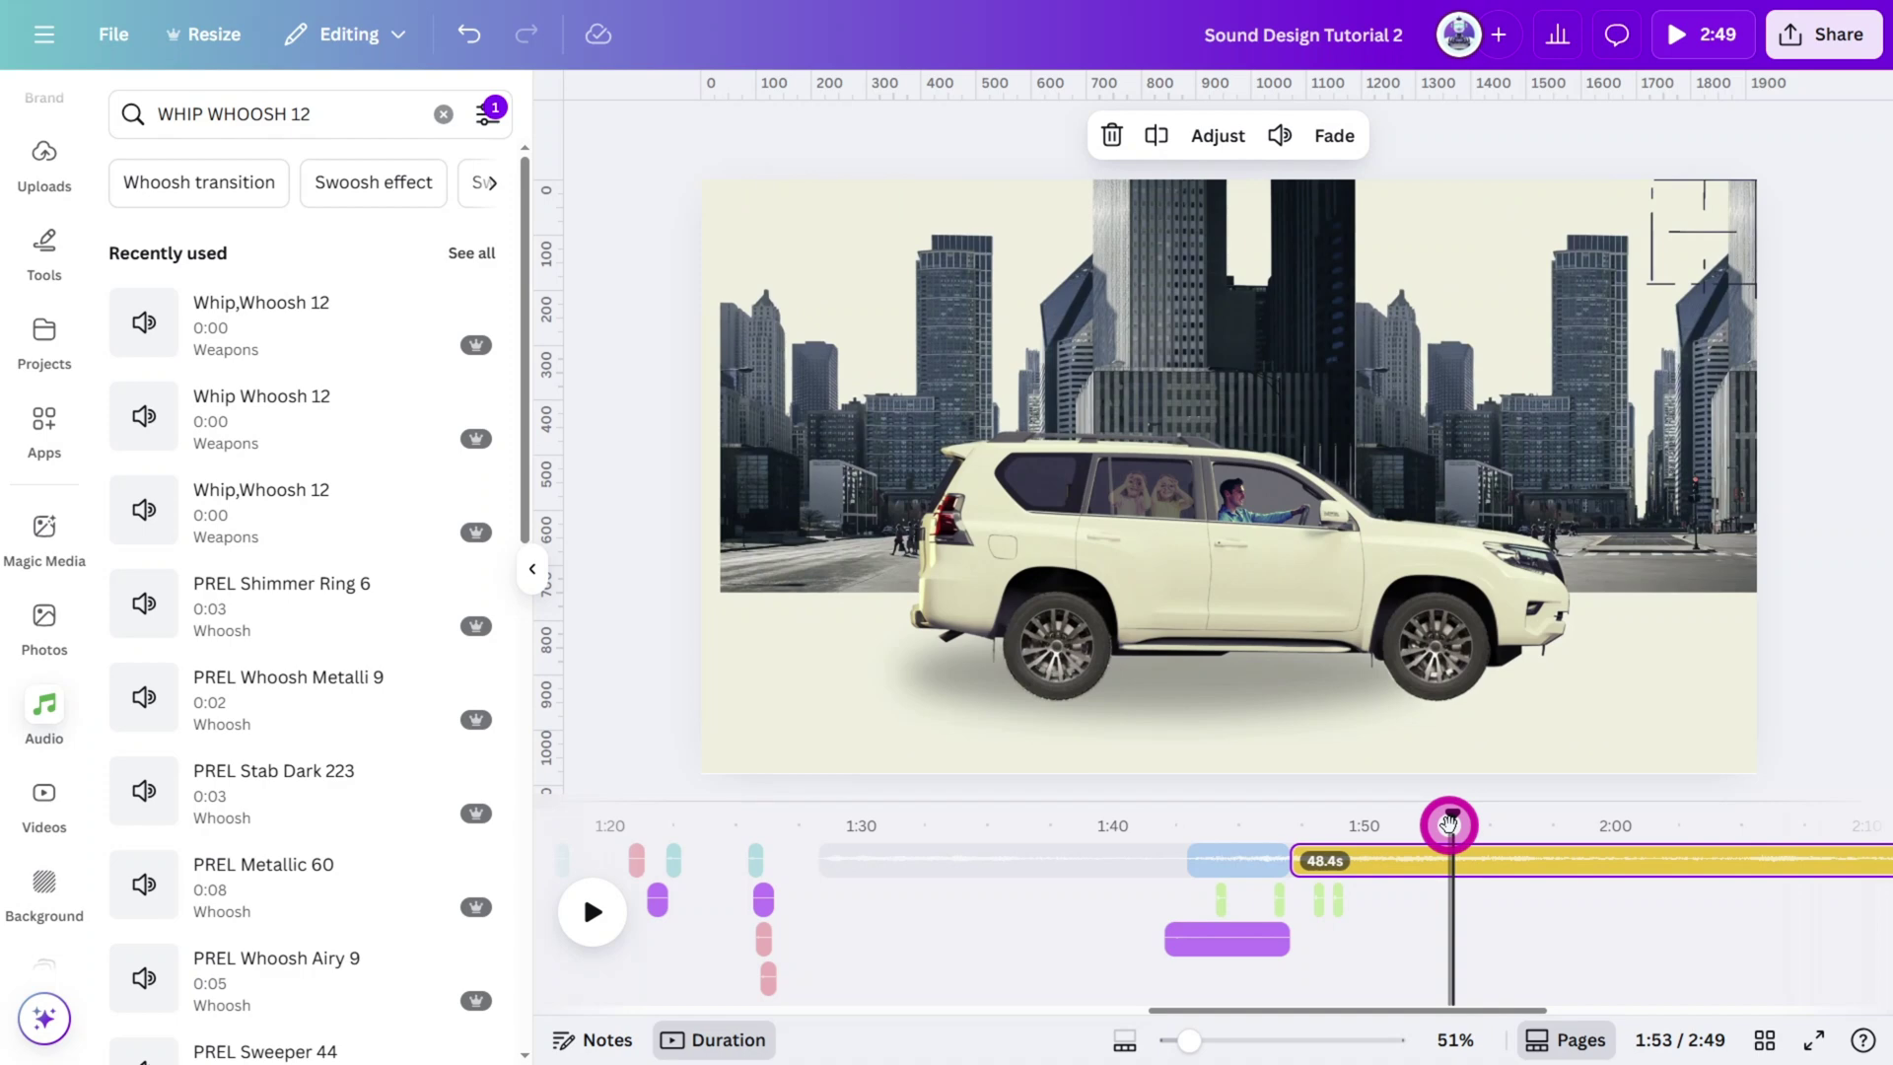
key(space)
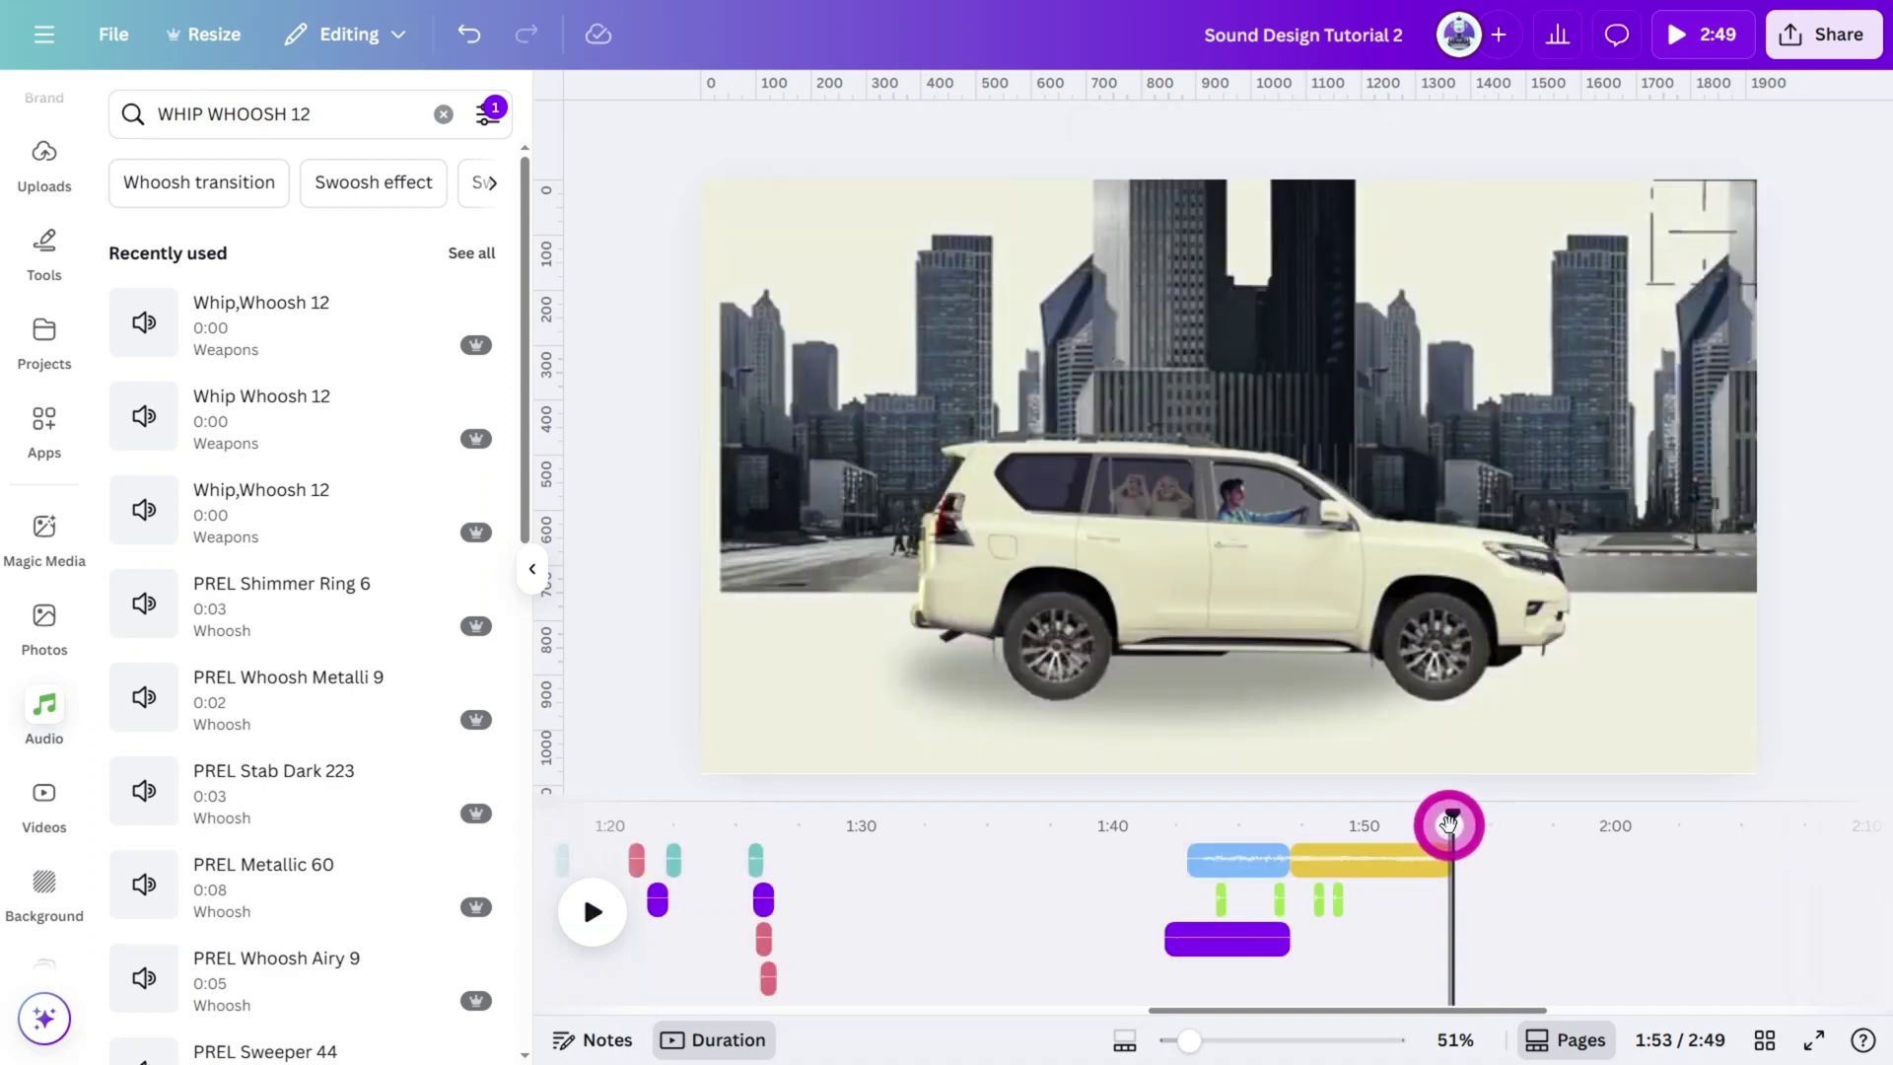
drag(1449, 823, 1402, 828)
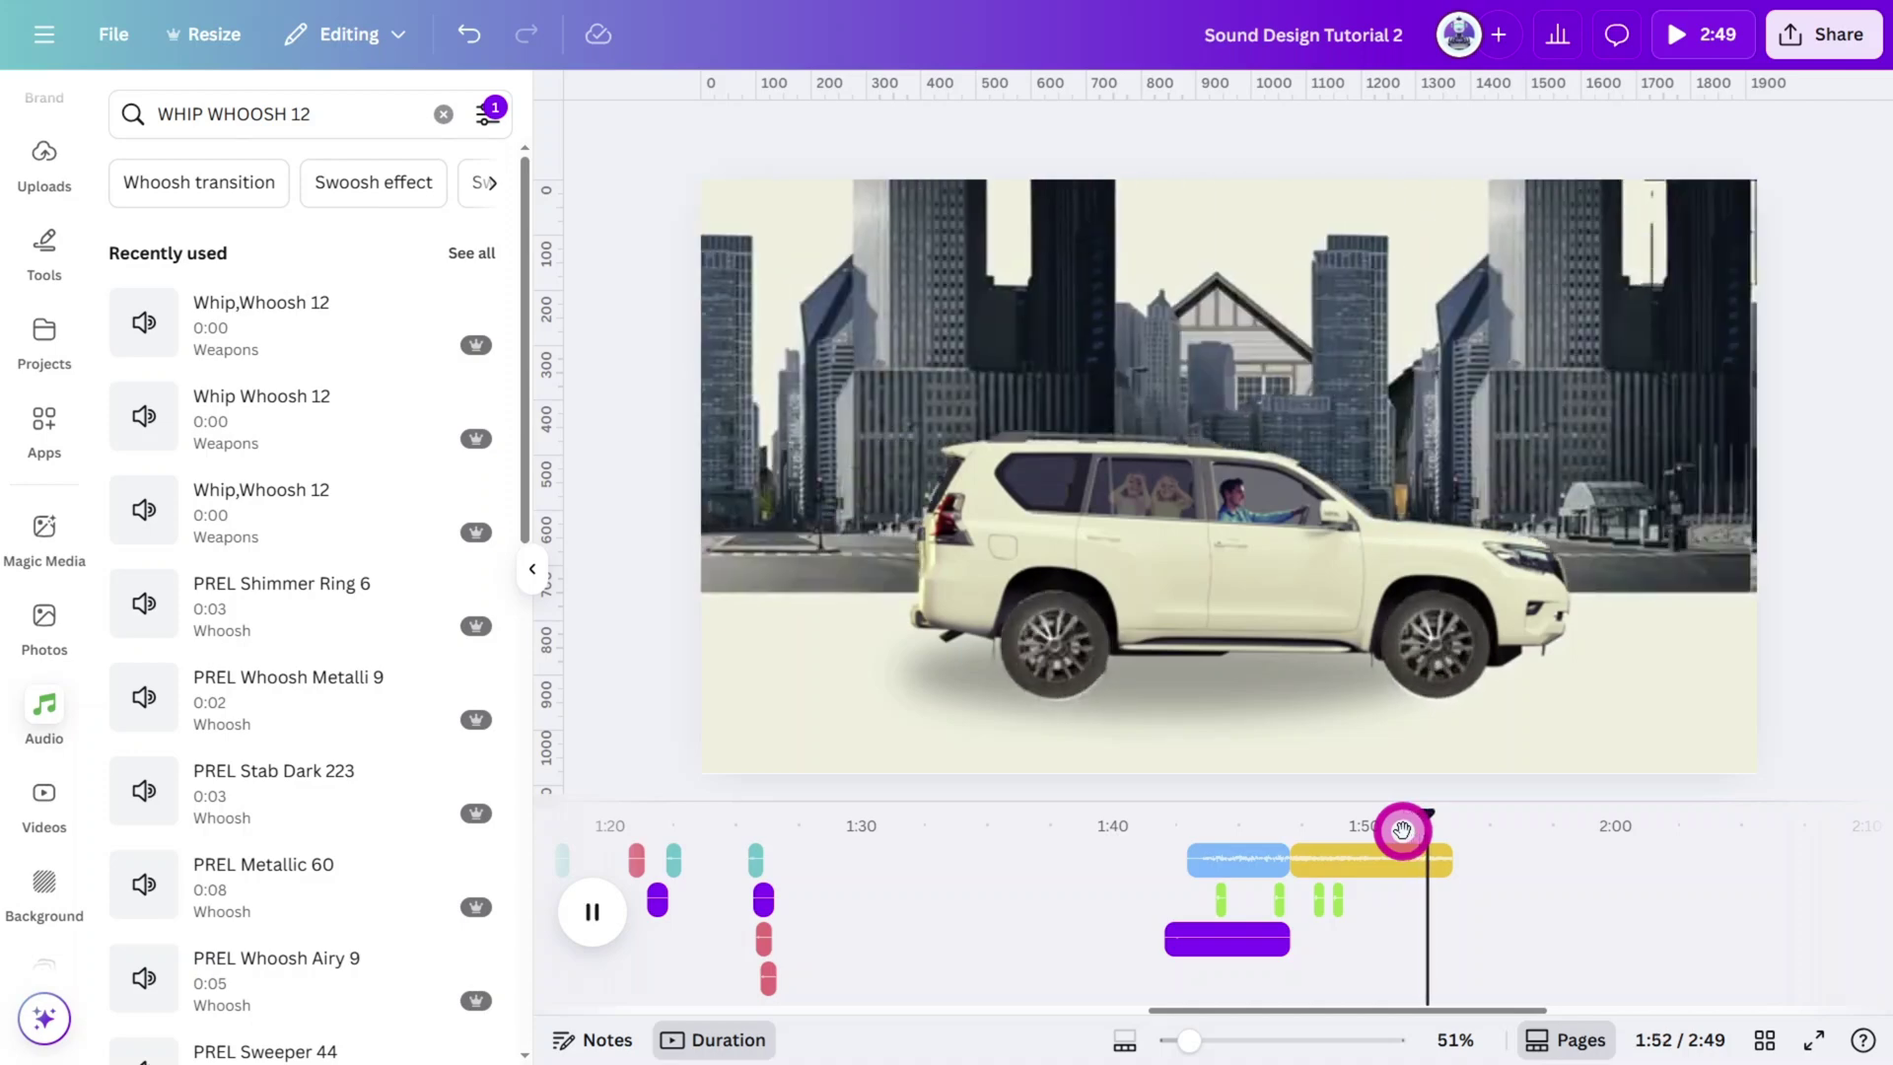
Add Marker Write 6 at about 2:10 for THE GREEN LIE highlight and preview it.
drag(1407, 828, 1644, 826)
triple_click(368, 114)
text(MARKER WRITE 6)
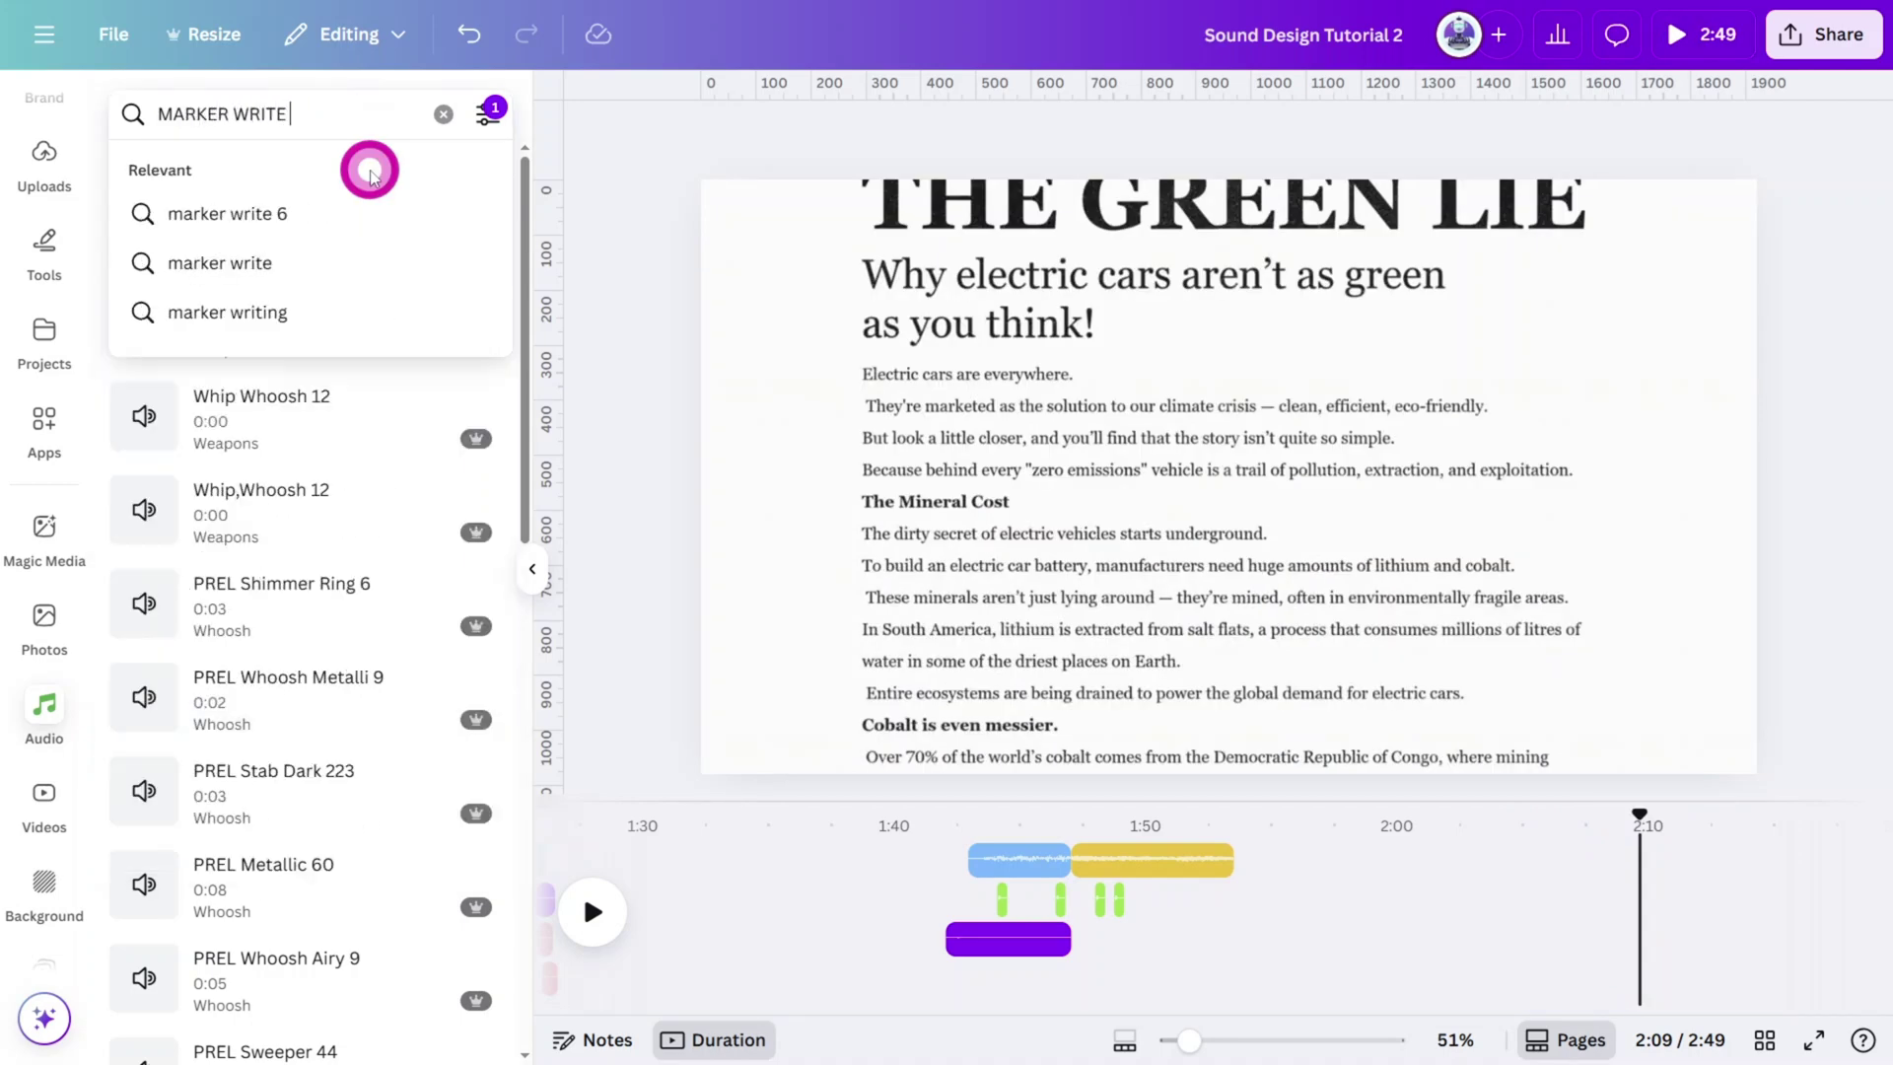
key(Return)
mouse_move(220, 311)
mouse_down()
mouse_move(1623, 786)
mouse_move(1669, 862)
mouse_move(1647, 872)
mouse_up()
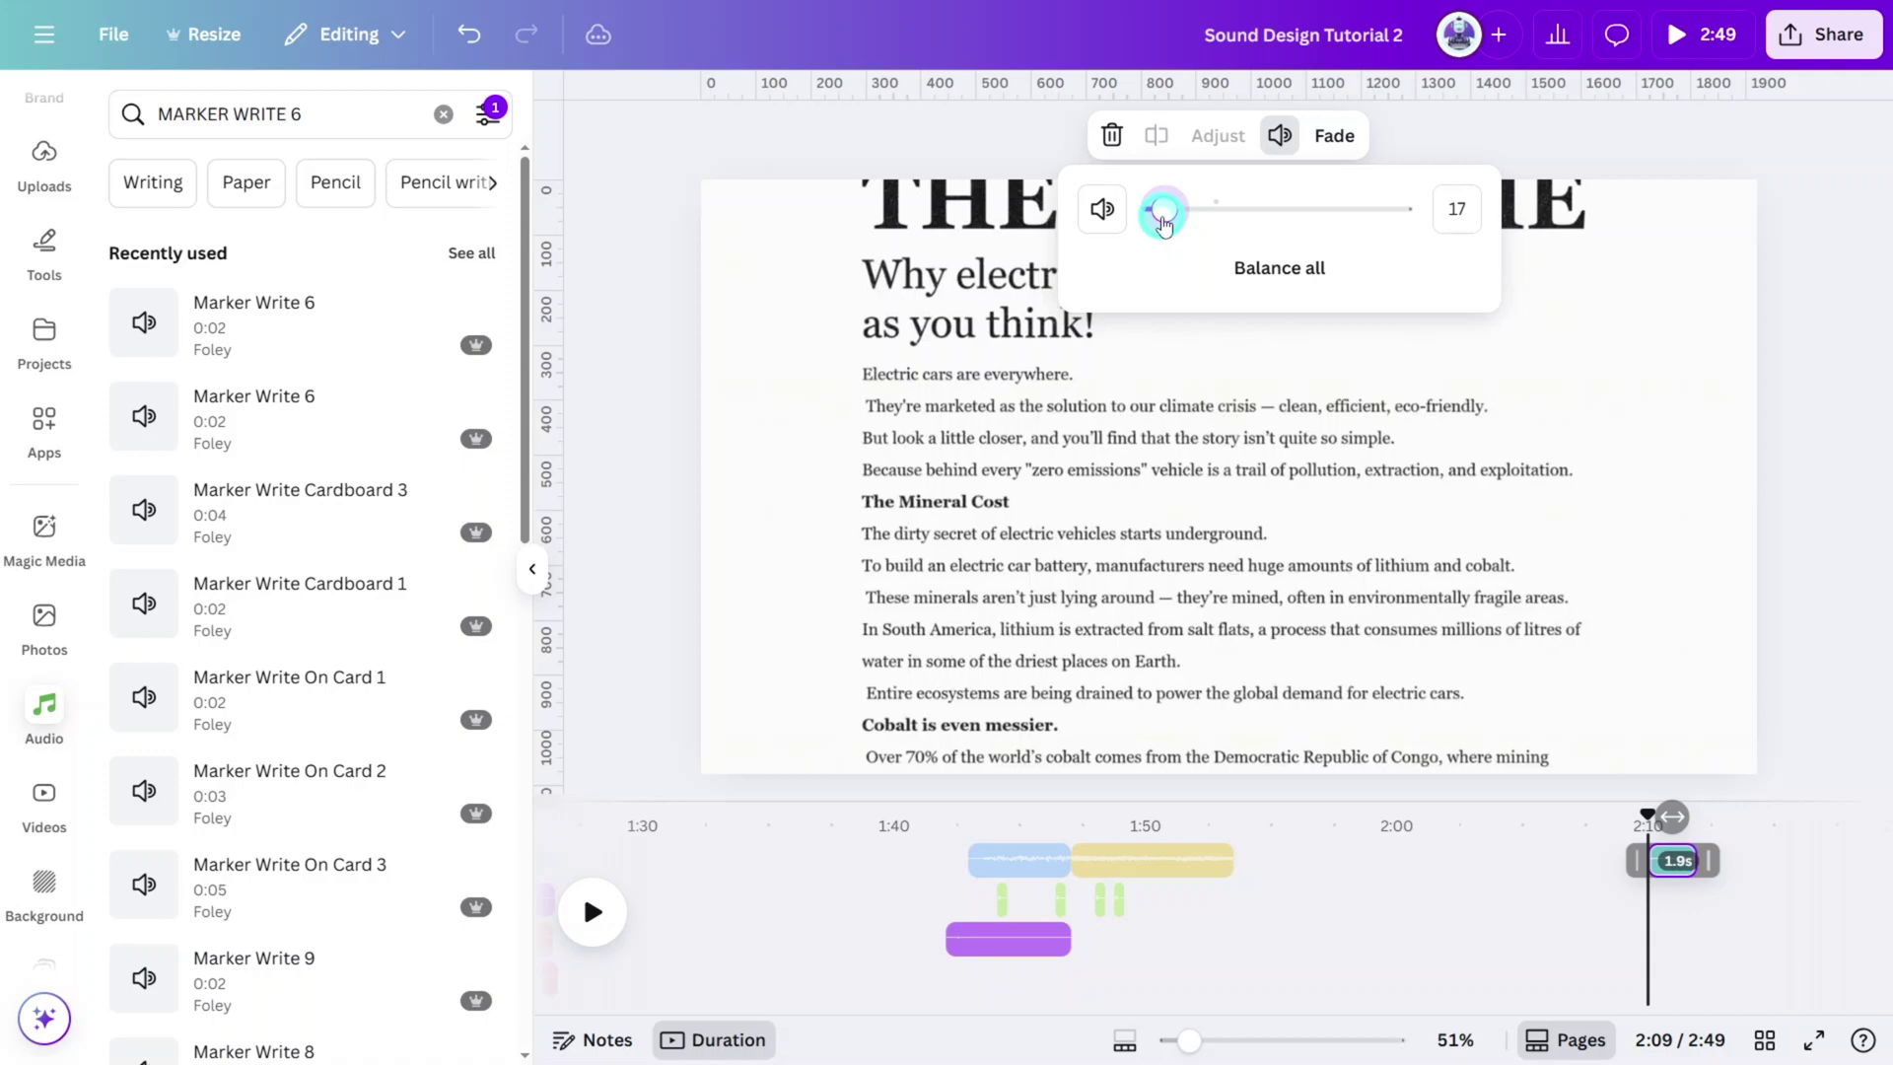
click(1629, 821)
key(space)
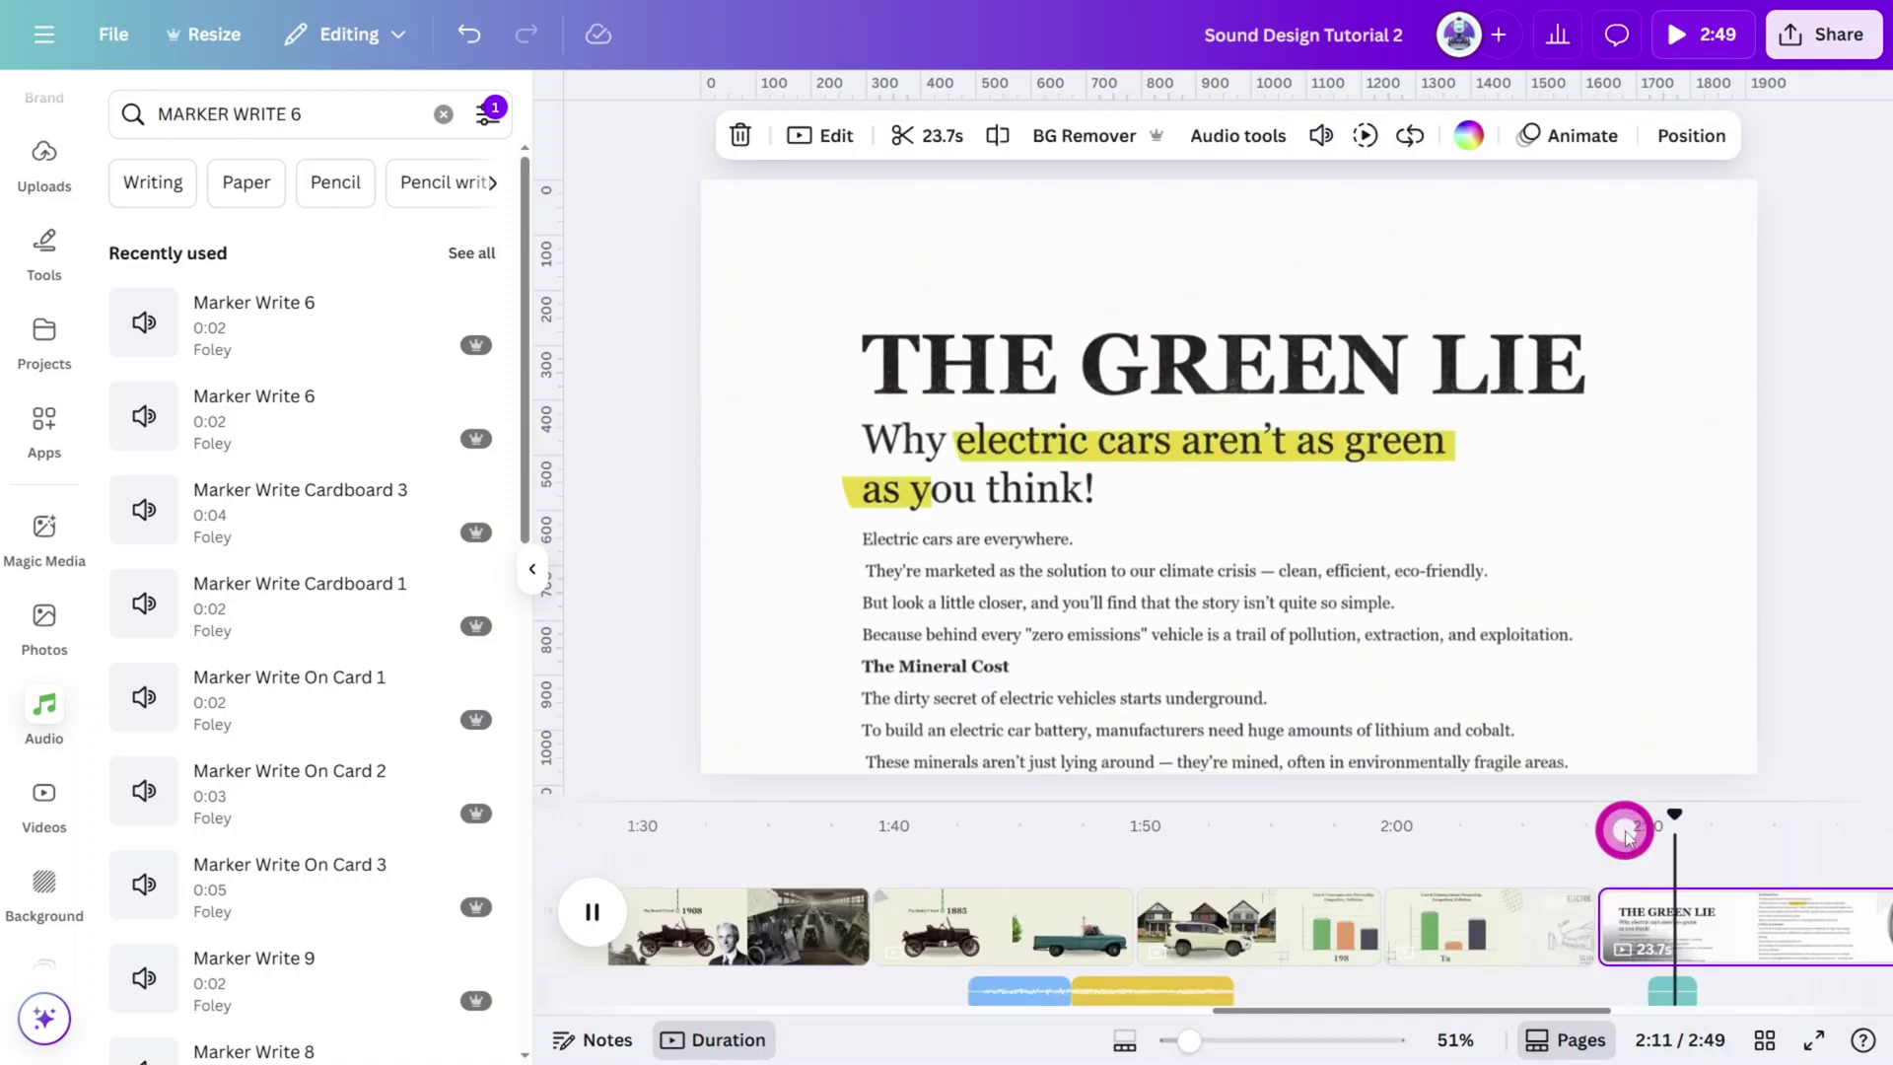
Search 'BELL DING' and place the 3.1-second Bell Ding at about 2:26.
drag(1624, 833, 1475, 815)
triple_click(296, 113)
text(BELL DING)
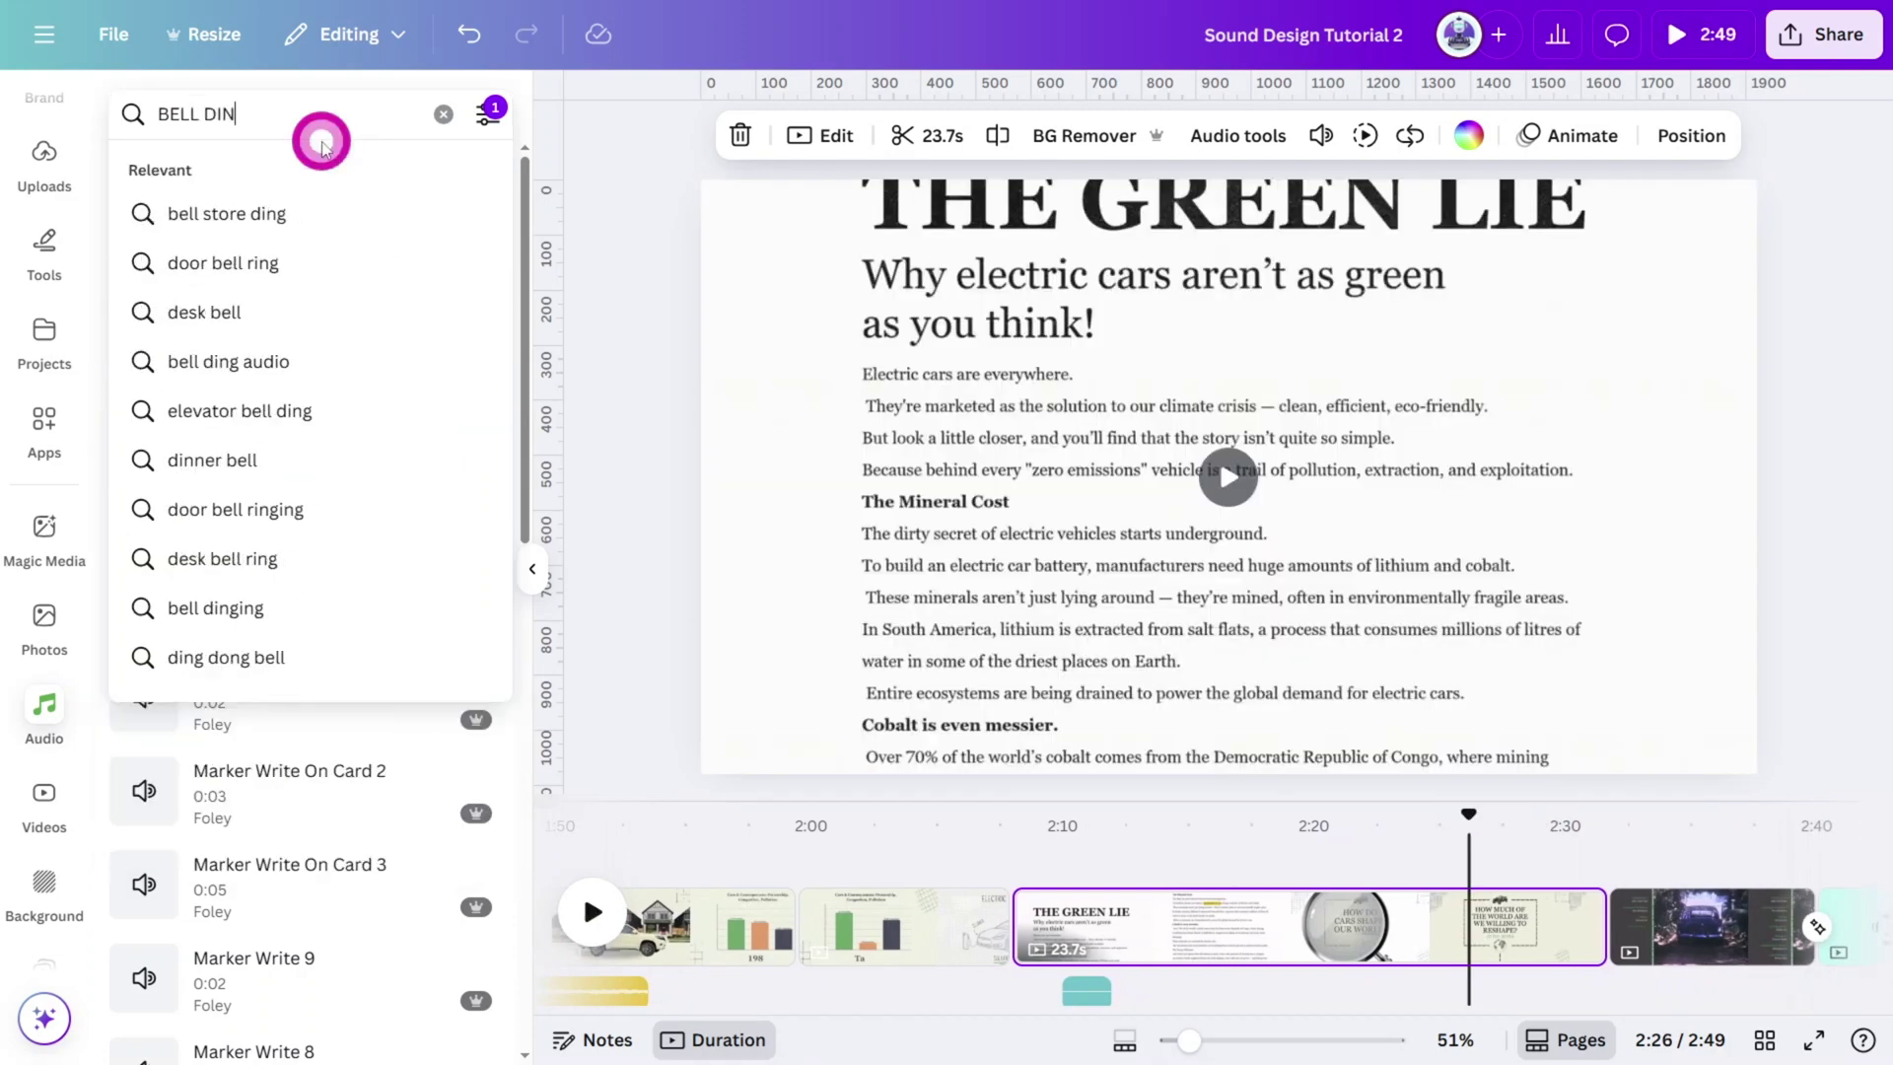
key(Return)
scroll(385, 549, down, 1)
click(143, 848)
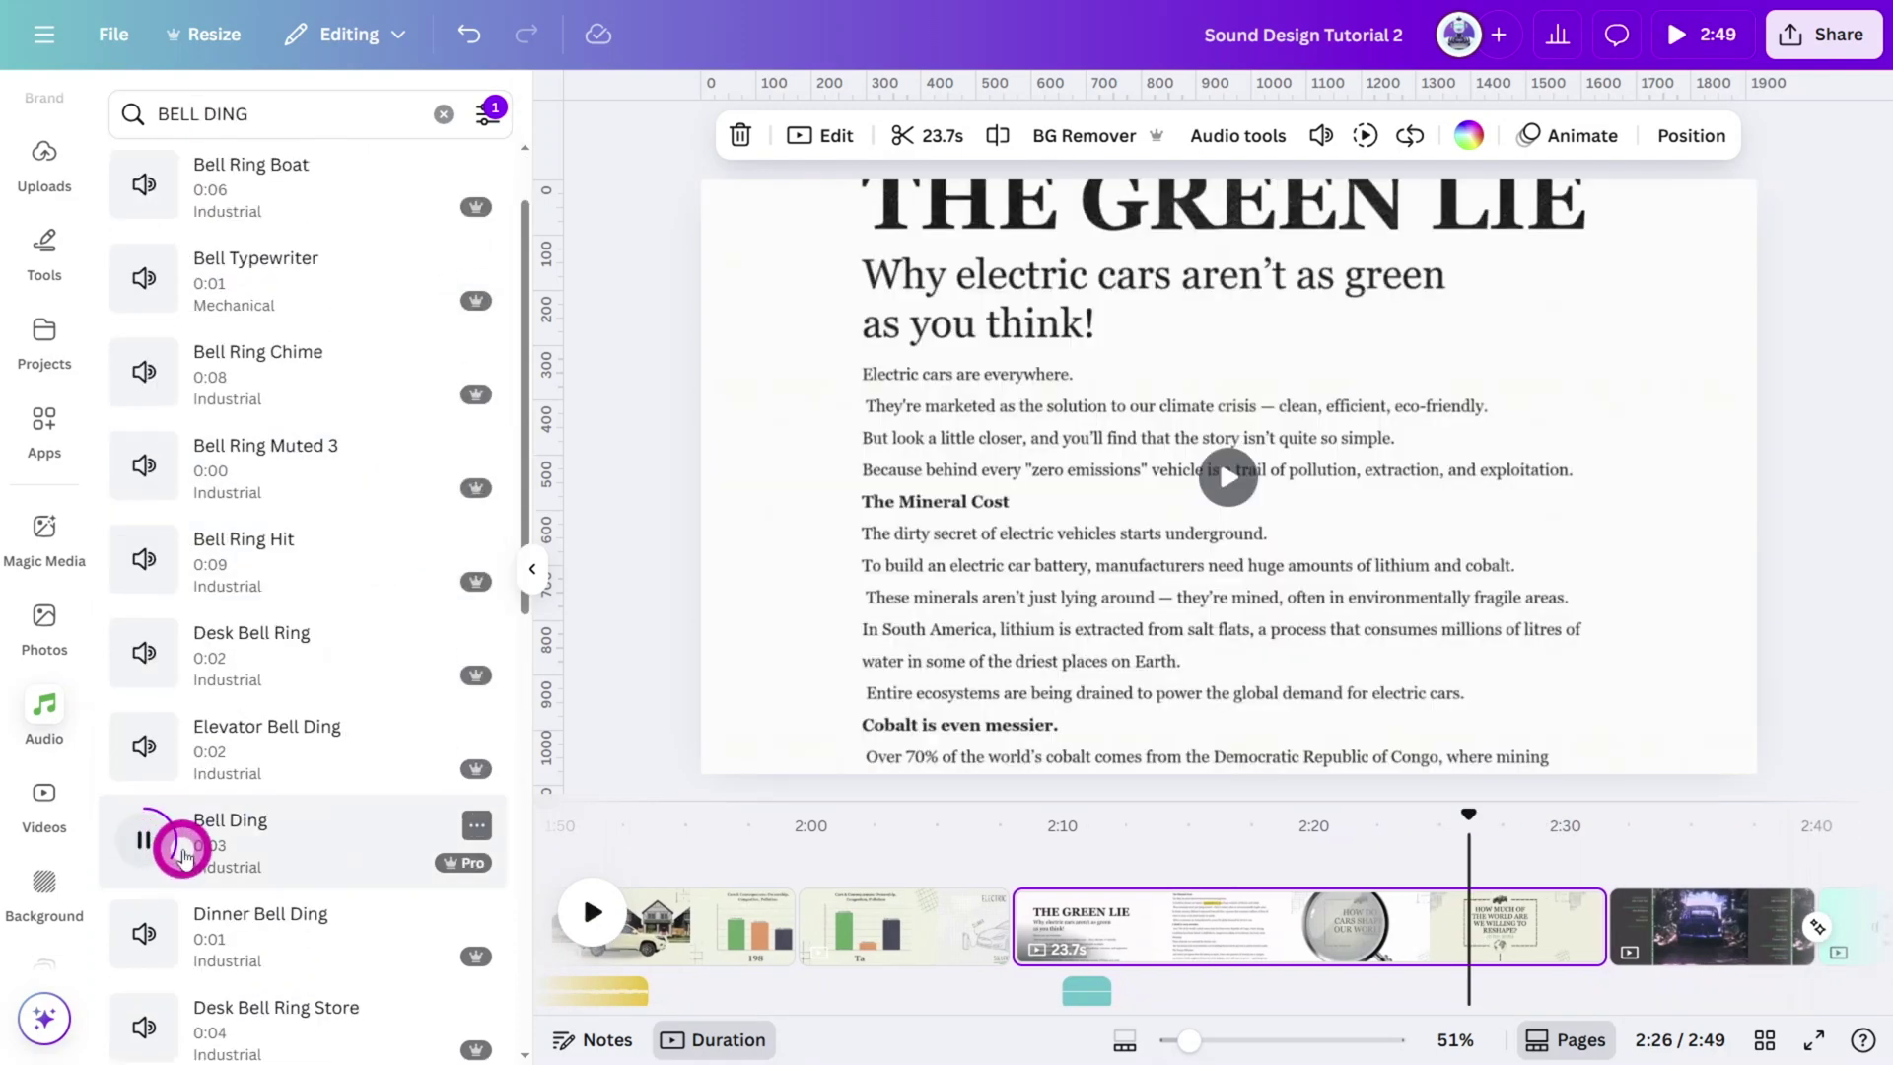
drag(182, 854, 1381, 986)
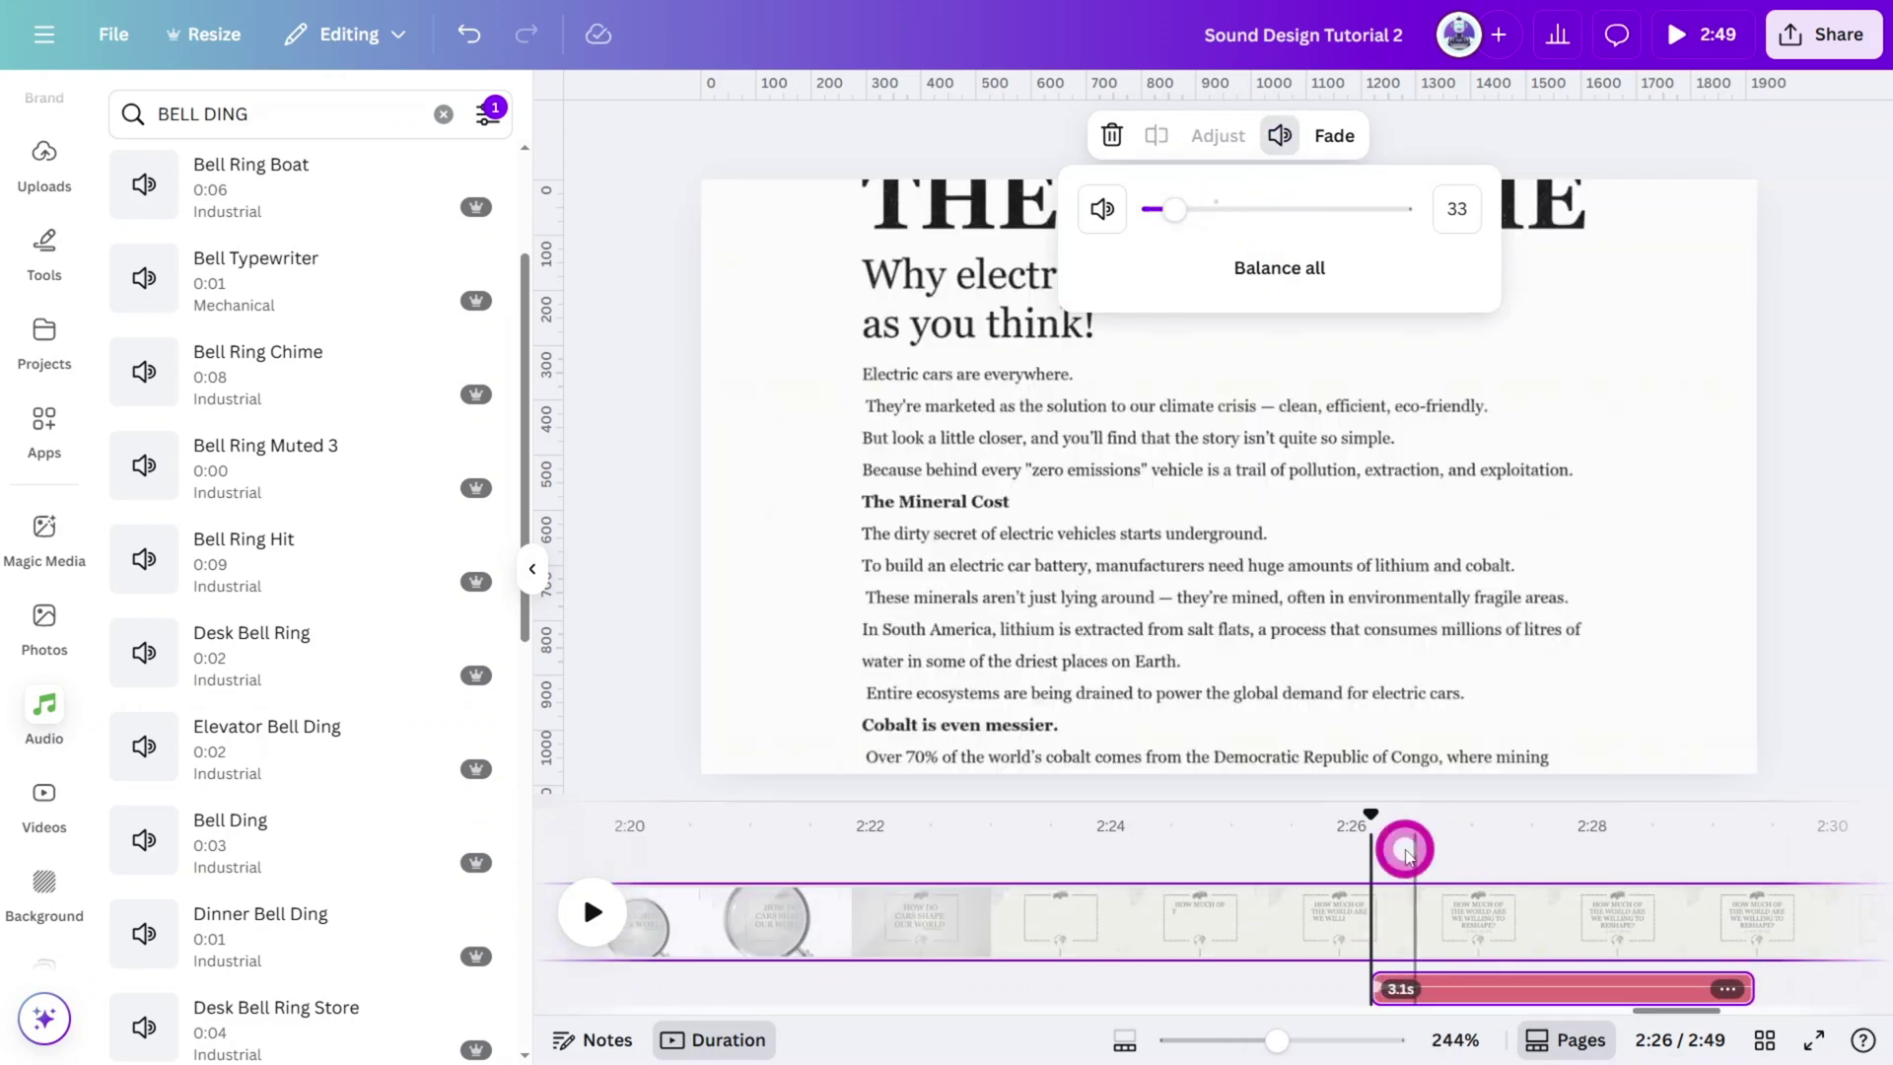
drag(1370, 828, 1231, 831)
key(space)
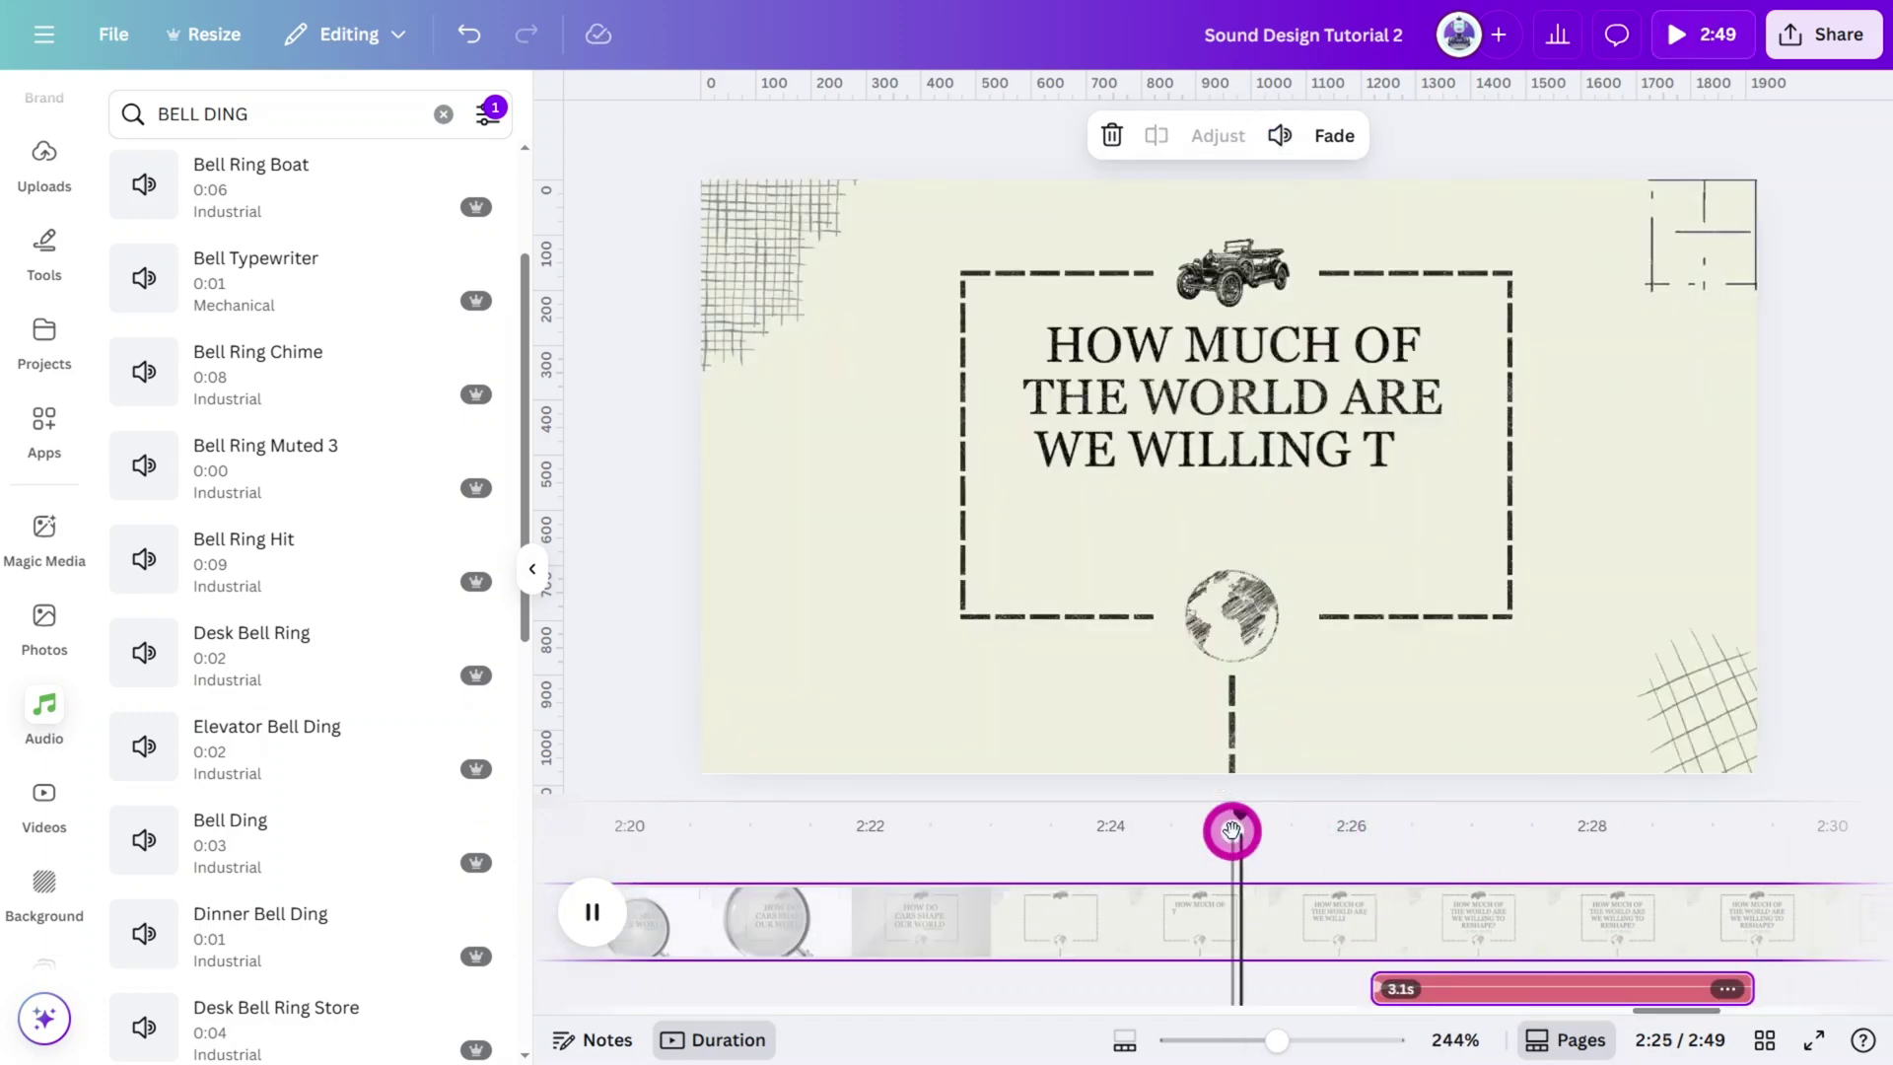